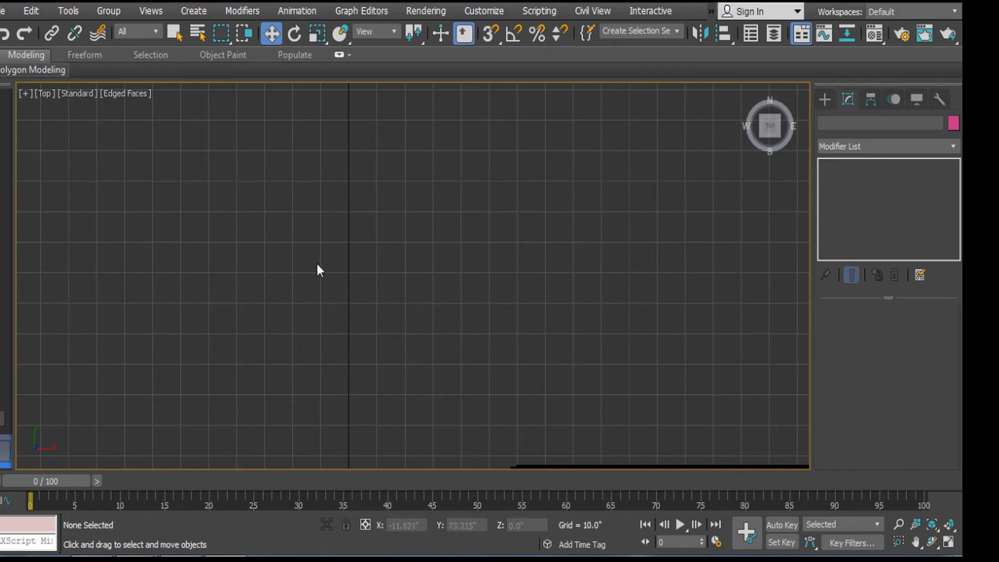
Step: Draw a circle spline with a radius of about 62 inches near the origin in the maximized Top viewport
click(824, 92)
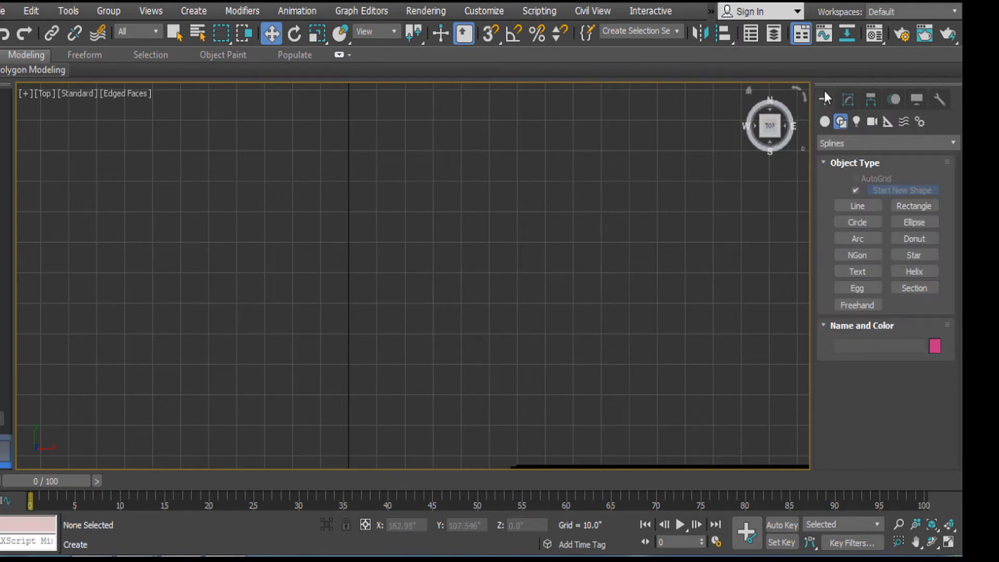
click(858, 208)
click(859, 224)
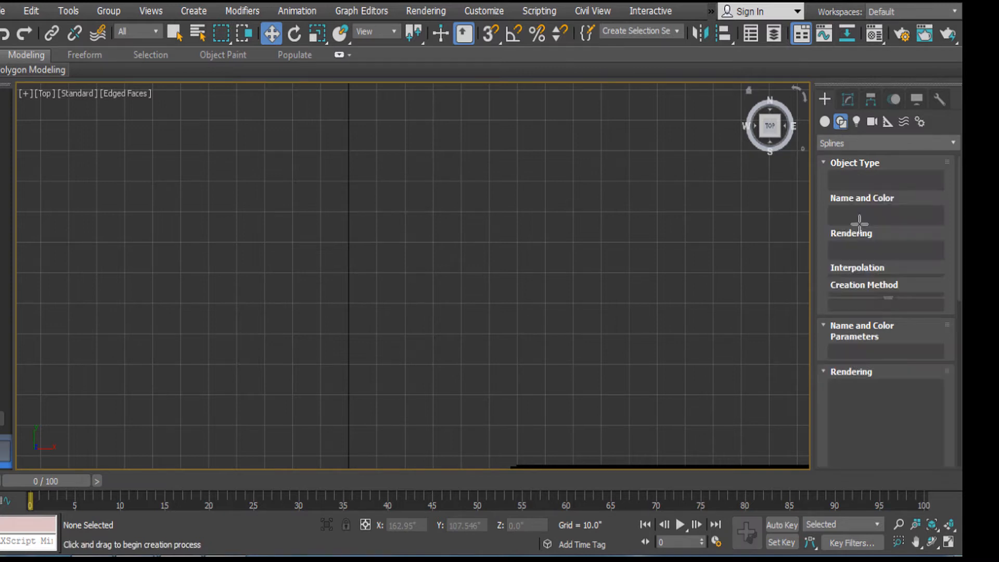
key(alt+w)
click(557, 352)
key(alt+w)
key(alt+w)
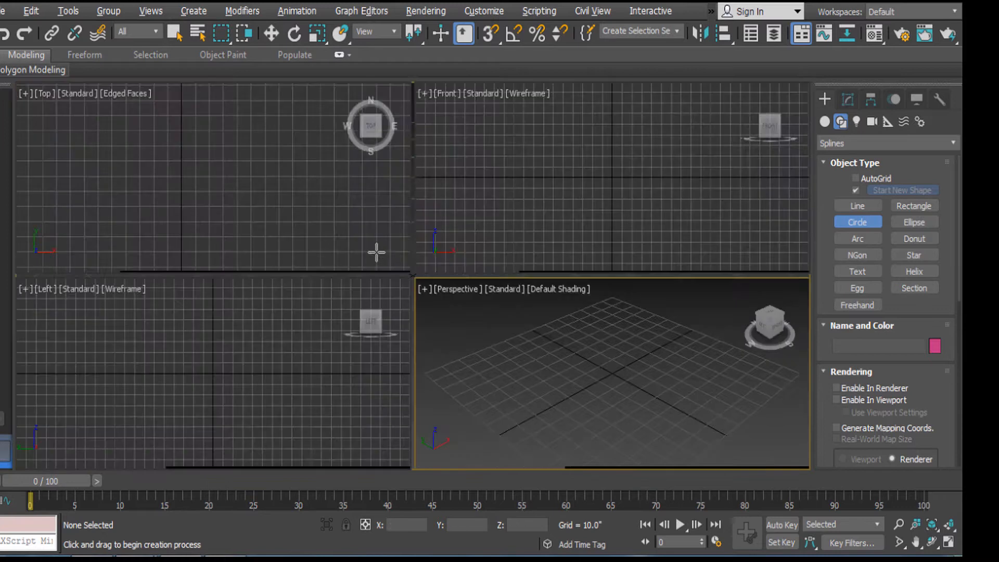
key(alt+w)
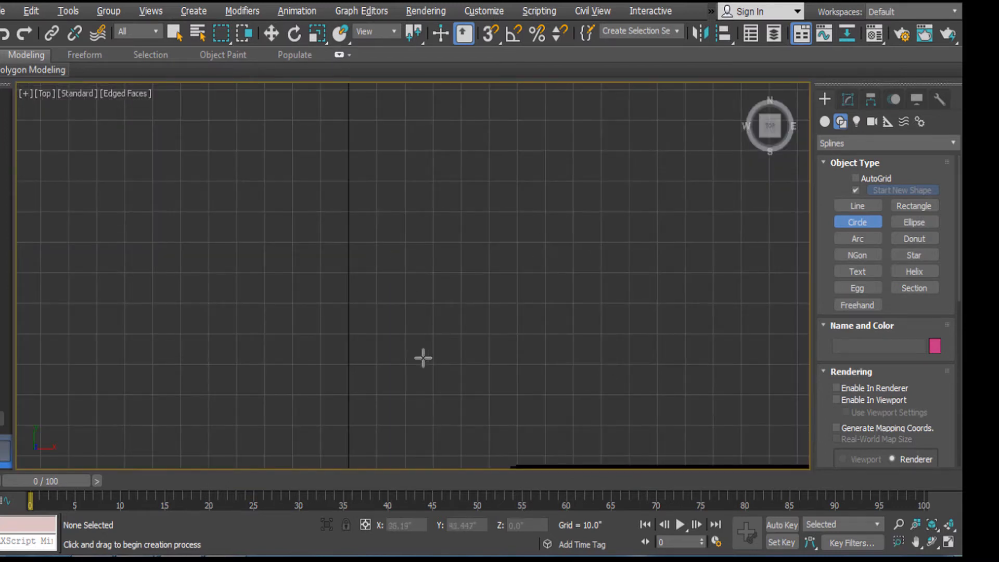
scroll(456, 220, down, 3)
scroll(450, 248, up, 4)
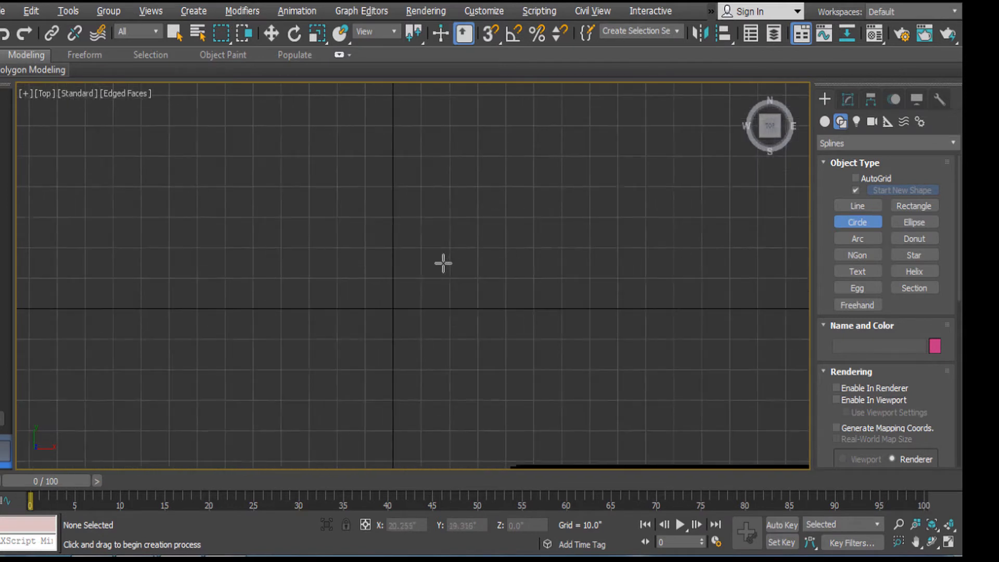
middle_drag(484, 248, 474, 273)
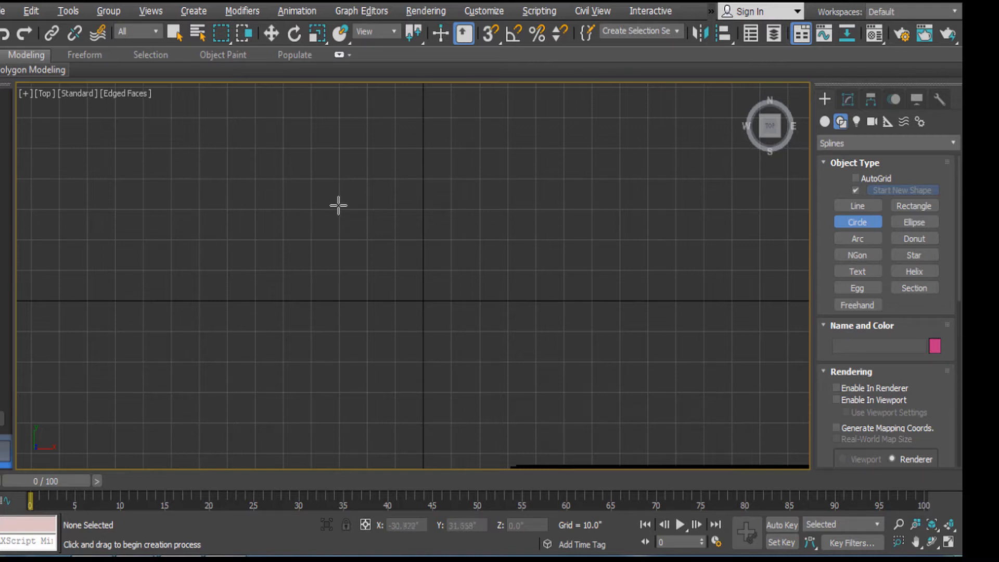
drag(344, 209, 469, 341)
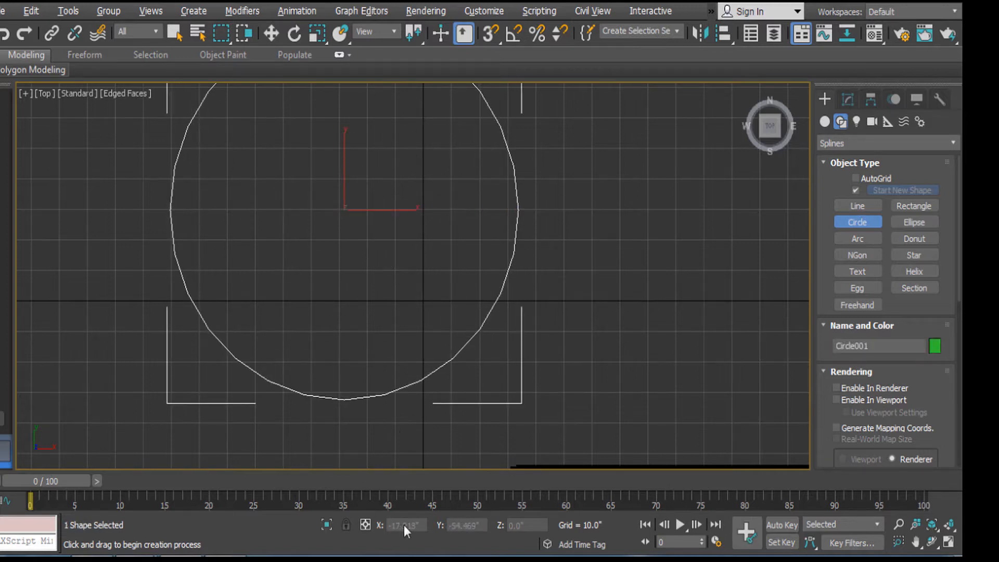
middle_drag(402, 303, 402, 308)
key(e)
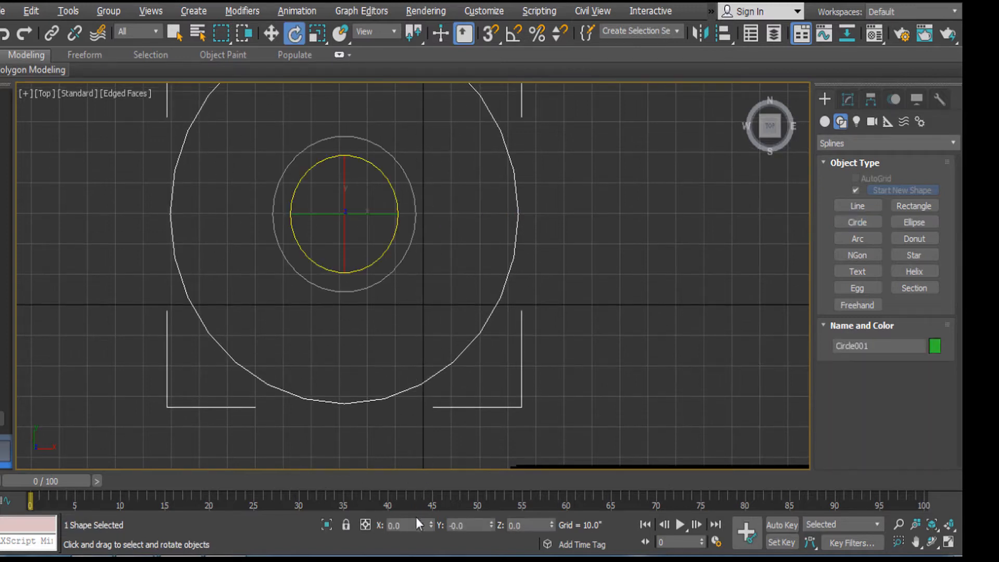
click(386, 526)
key(Tab)
key(Tab)
key(Tab)
click(547, 282)
scroll(548, 282, down, 3)
drag(442, 267, 524, 370)
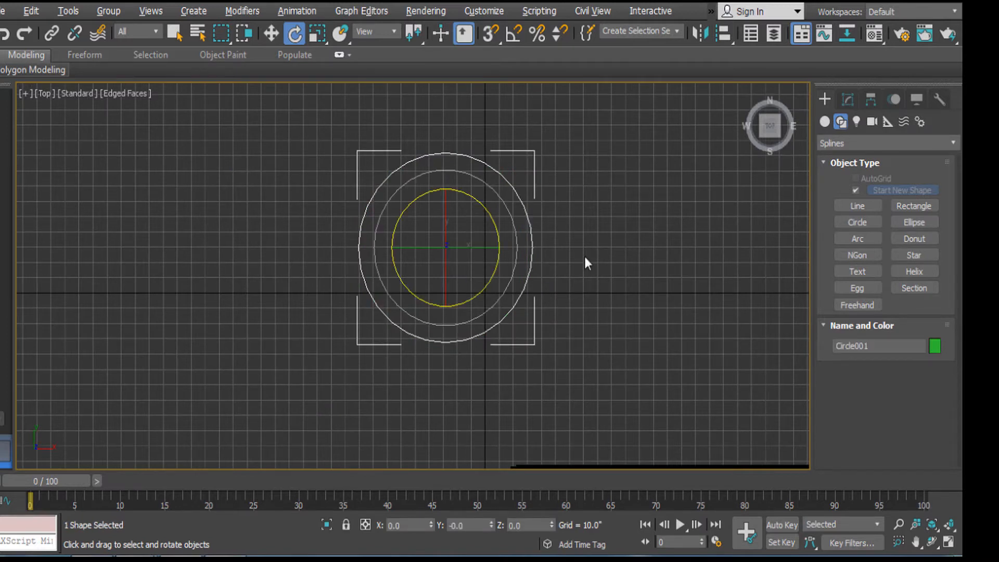
Step: Move the circle to the origin by setting its X and Y positions to 0
key(w)
click(847, 99)
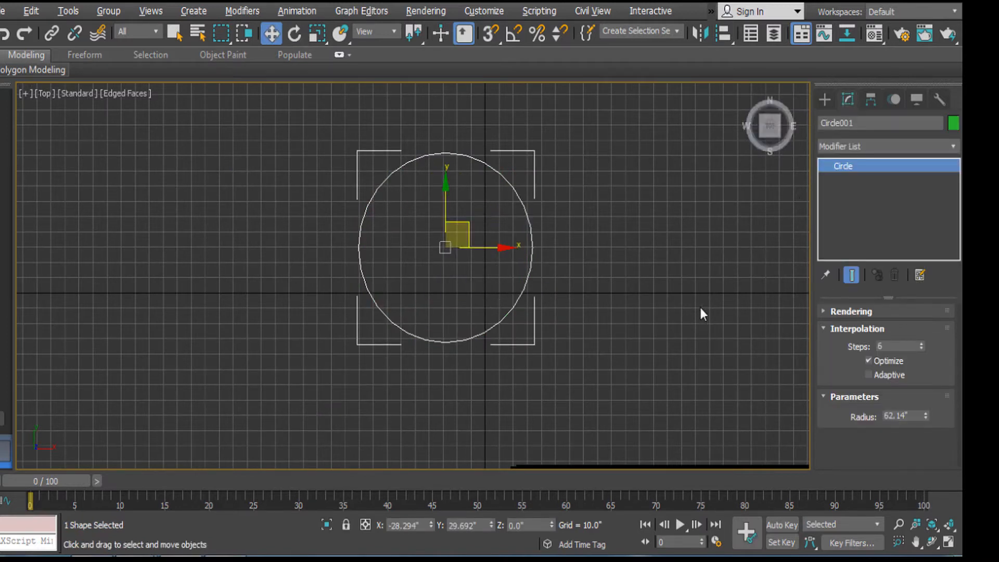
double_click(463, 525)
text(0)
key(Tab)
double_click(409, 525)
text(0)
key(Return)
click(624, 286)
drag(508, 183, 596, 365)
scroll(594, 242, up, 2)
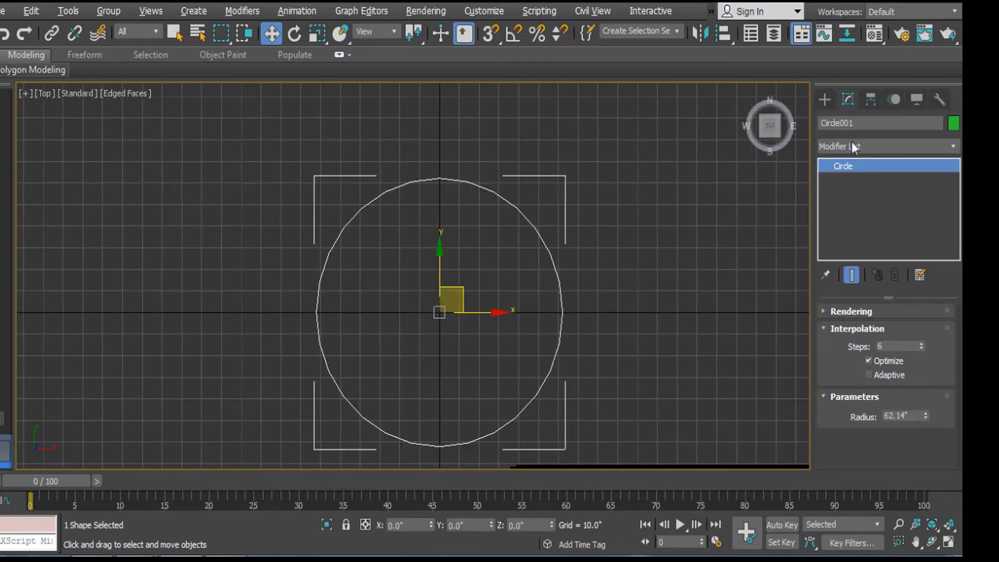
Step: Convert the circle to an Editable Spline and enter its Vertex sub-object level
right_click(491, 287)
mouse_move(551, 448)
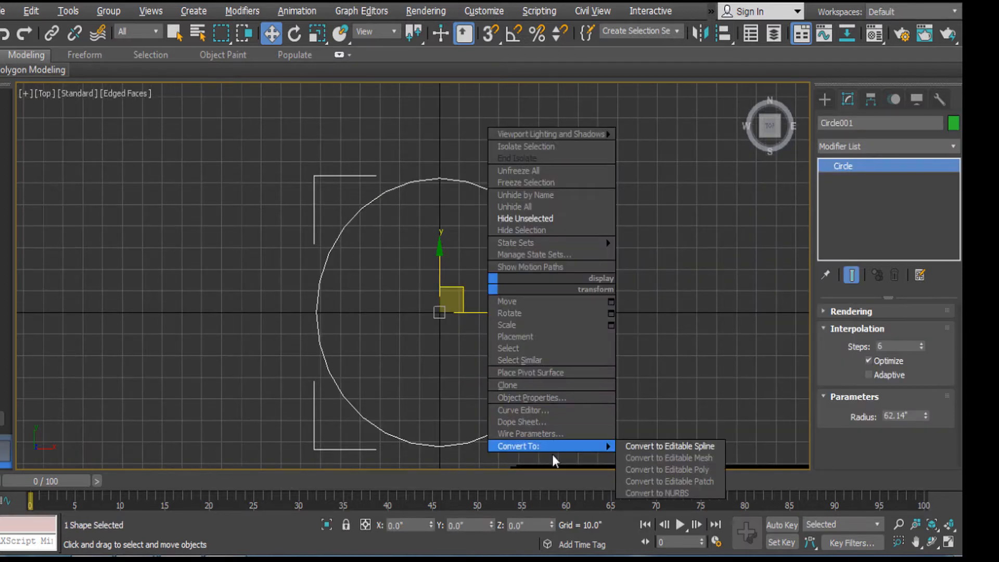
click(631, 446)
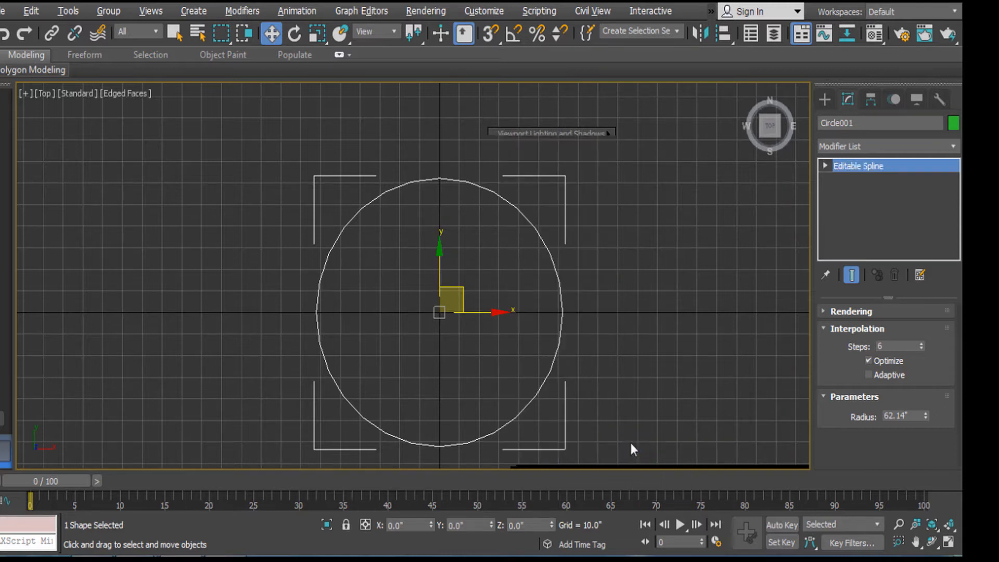
click(825, 166)
click(852, 180)
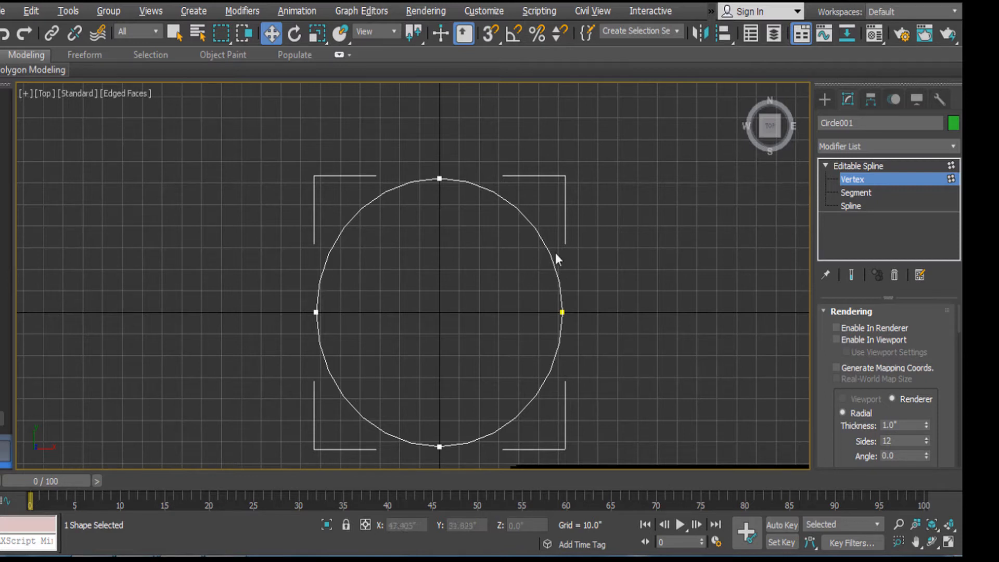
Step: Use Refine to add a vertex just above and just below the circle's rightmost and leftmost vertices
middle_drag(609, 304, 615, 305)
scroll(517, 231, up, 2)
middle_drag(526, 242, 543, 214)
middle_drag(663, 298, 611, 284)
right_click(569, 261)
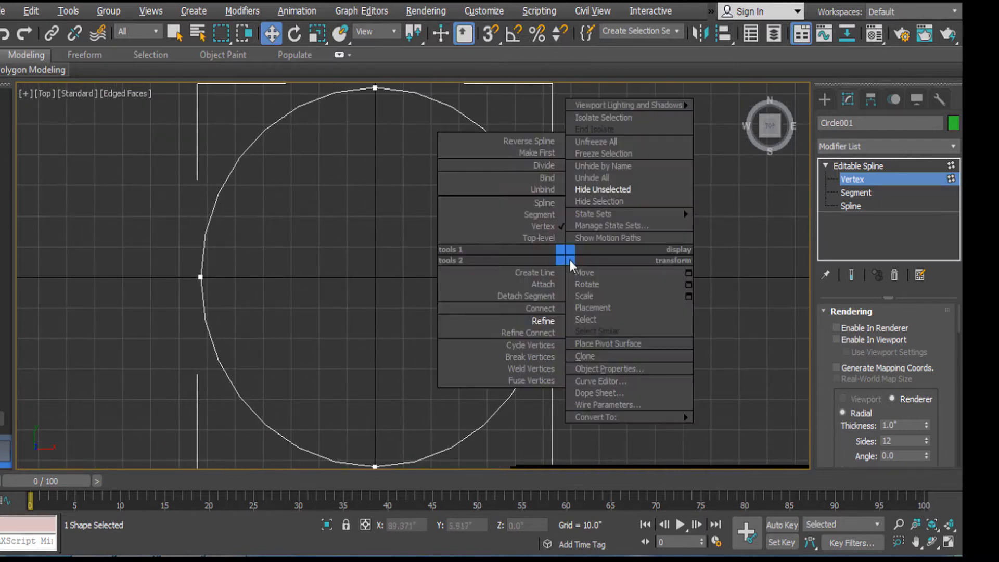
click(216, 234)
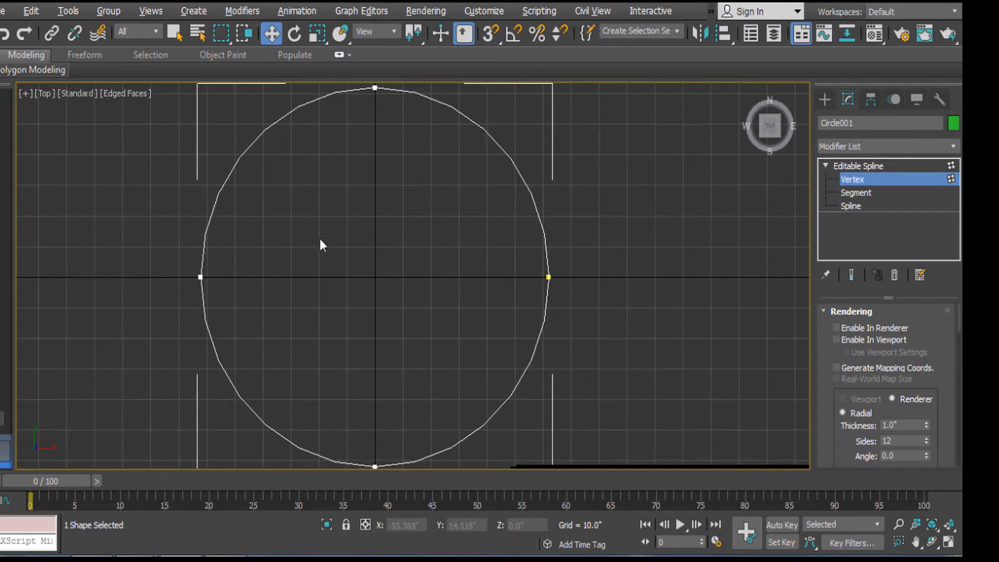
right_click(447, 189)
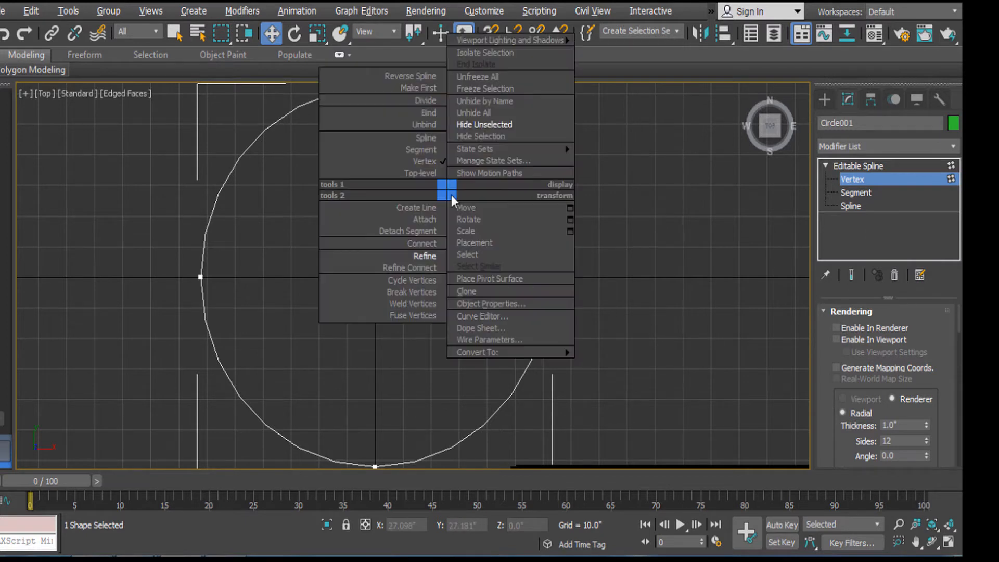
click(425, 256)
click(547, 251)
click(547, 299)
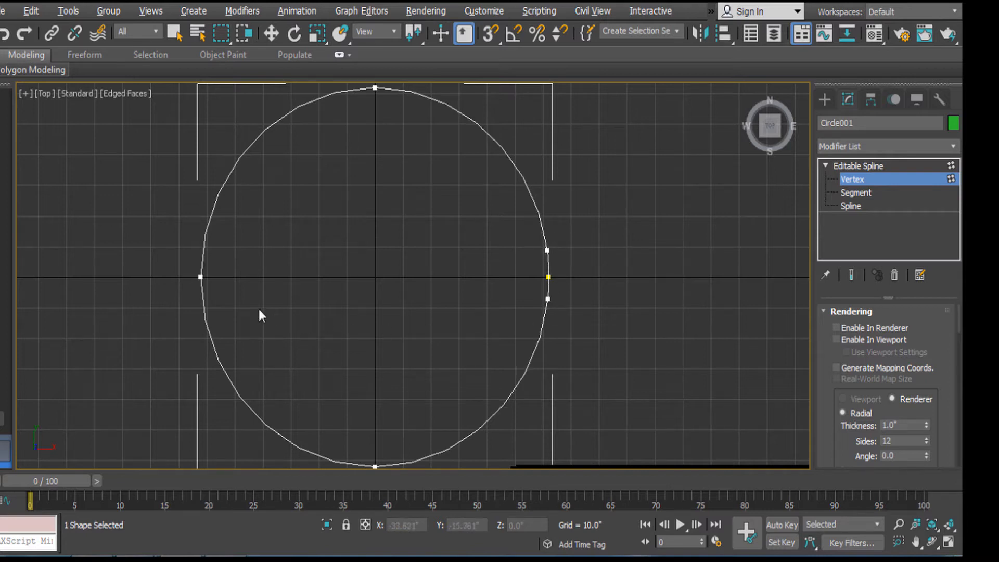
click(202, 306)
Step: Use Refine to add a vertex on either side of the circle's top and bottom vertices
scroll(319, 330, up, 3)
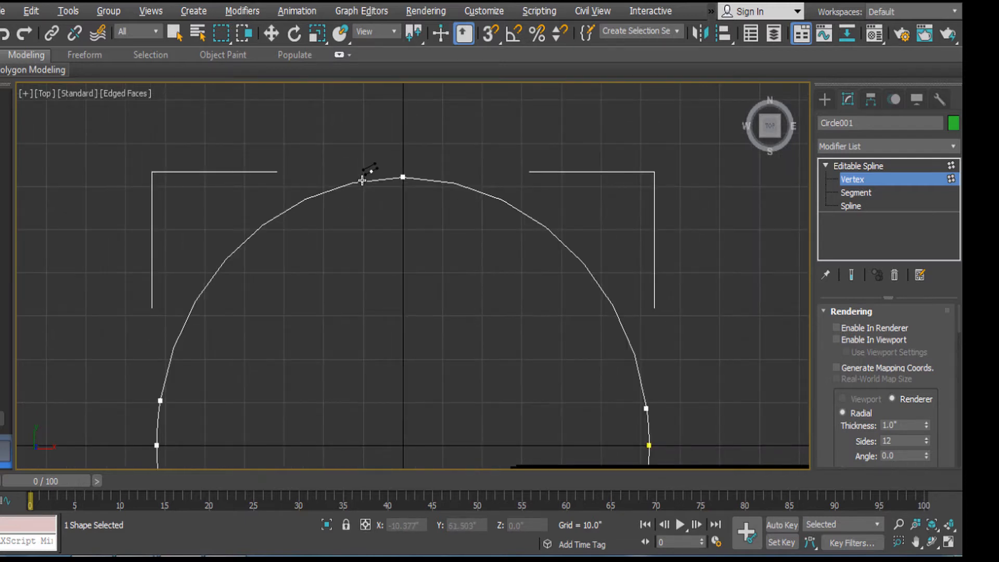
click(362, 180)
click(443, 181)
middle_drag(597, 259, 431, 100)
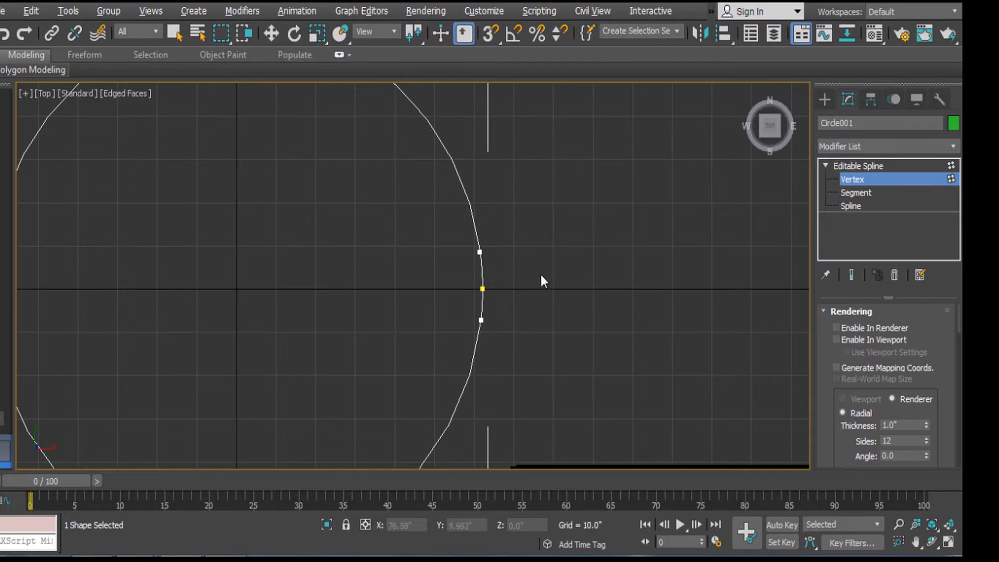
middle_drag(478, 360, 516, 267)
middle_drag(424, 288, 460, 239)
scroll(400, 345, down, 2)
click(405, 316)
scroll(359, 341, up, 2)
click(341, 305)
key(e)
key(w)
middle_drag(494, 251, 416, 451)
click(863, 179)
click(862, 180)
Step: Move the circle's leftmost vertex inward along X to about -50.8 inches to form a notch
scroll(427, 102, up, 2)
middle_drag(428, 101, 510, 362)
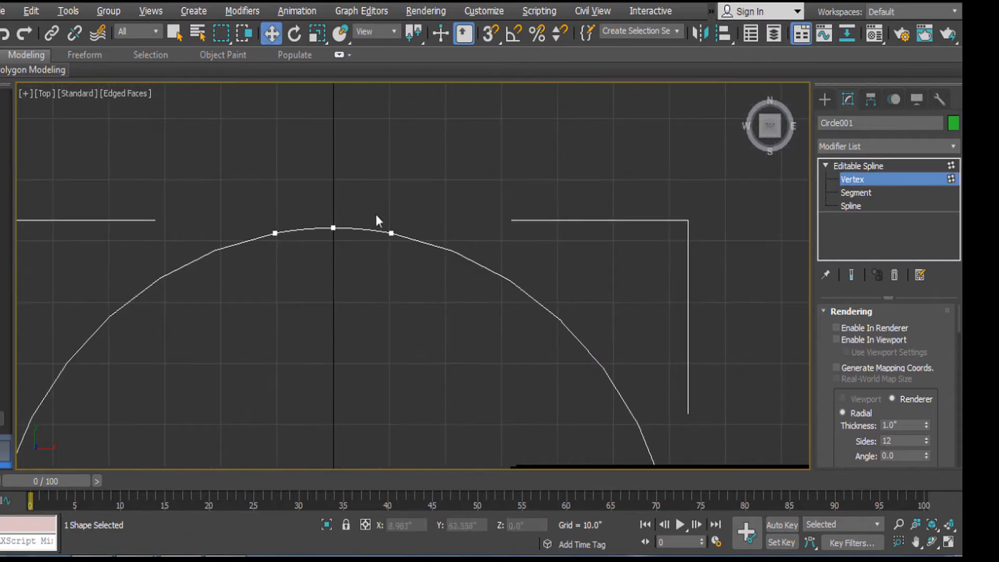
click(392, 233)
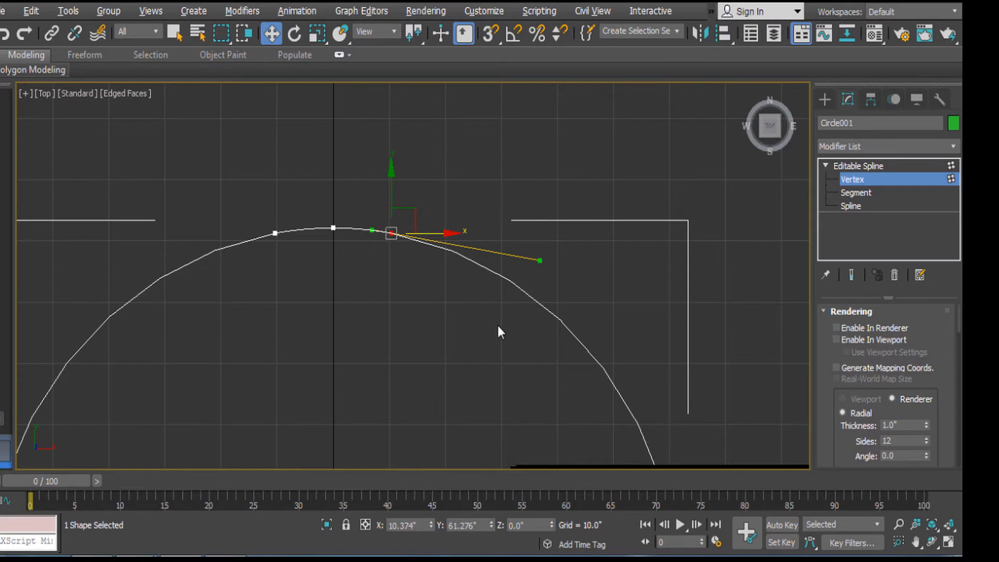
scroll(497, 328, down, 5)
middle_drag(486, 252, 491, 218)
scroll(491, 219, up, 2)
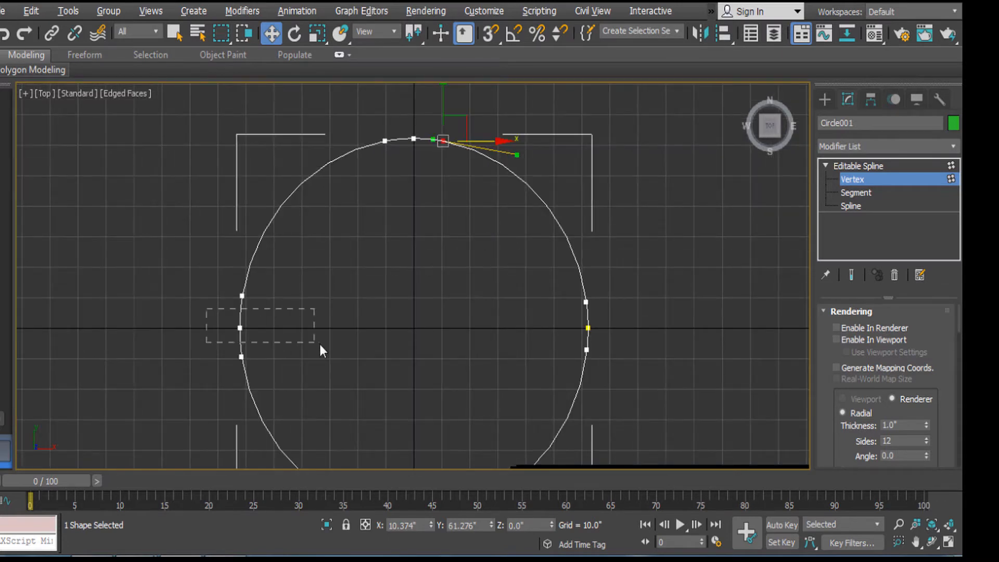
drag(320, 344, 318, 341)
scroll(296, 327, up, 3)
middle_drag(317, 304, 390, 257)
drag(339, 277, 406, 283)
Step: Move the circle's rightmost vertex about 7 inches inward along X to form a matching notch
scroll(407, 283, down, 6)
middle_drag(604, 292, 524, 294)
scroll(523, 287, up, 2)
click(529, 280)
drag(589, 279, 568, 282)
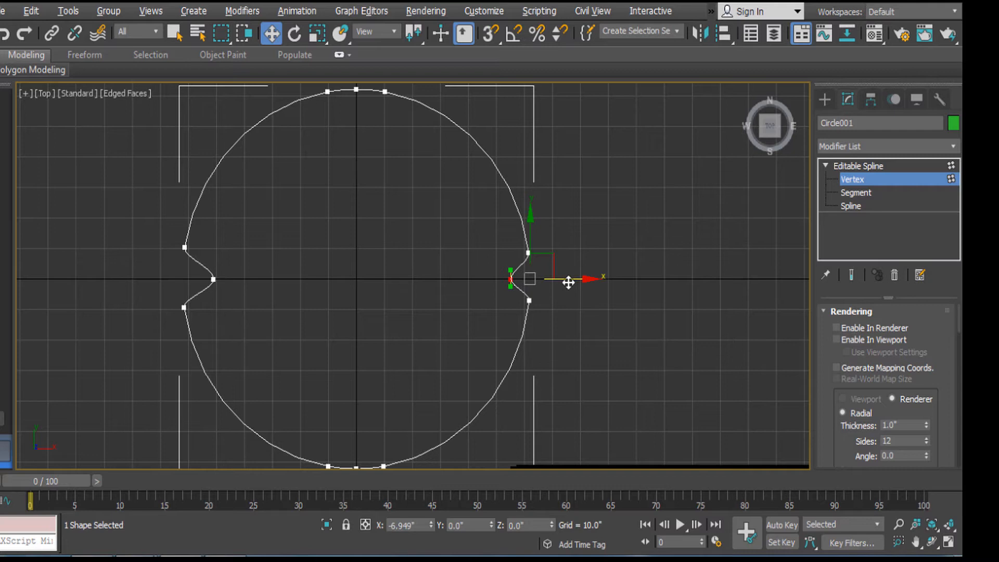
click(606, 244)
Step: Form two more notches by moving the bottom vertex up and the top vertex about 11 inches down along Y
scroll(609, 279, up, 2)
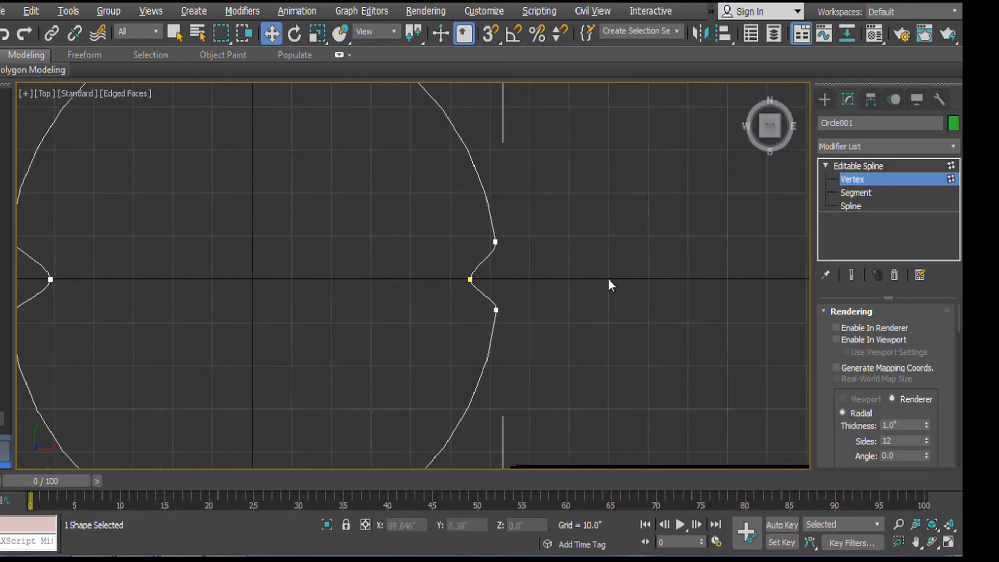
middle_drag(427, 343, 532, 144)
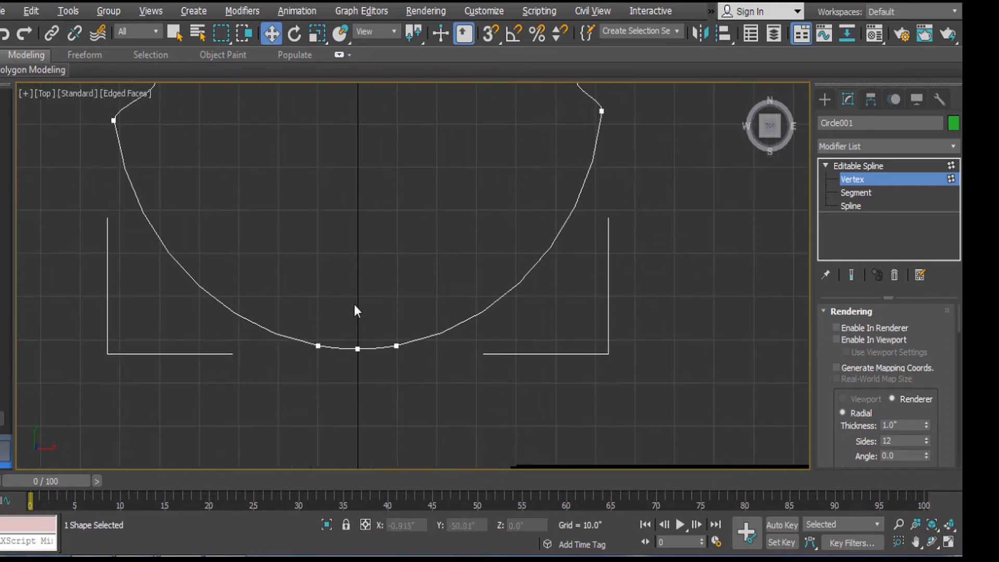
drag(373, 384, 371, 381)
drag(359, 293, 359, 256)
scroll(359, 257, down, 4)
scroll(385, 233, up, 3)
drag(319, 134, 336, 172)
drag(327, 111, 327, 145)
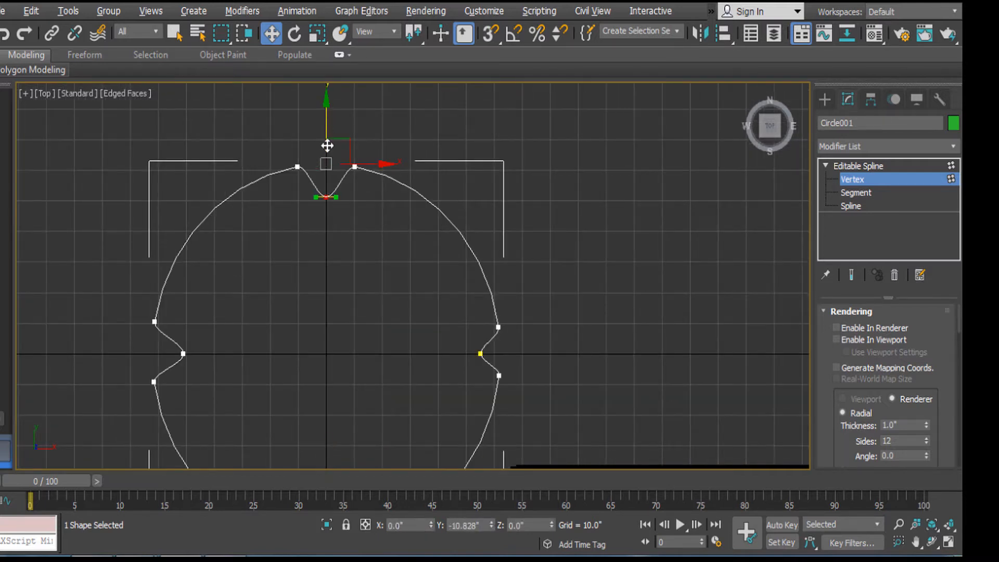
click(330, 152)
Step: Refine the left and right notches with an extra vertex midway along each of their sloping sides
scroll(416, 295, down, 4)
middle_drag(414, 298, 460, 239)
scroll(460, 238, up, 6)
middle_drag(323, 239, 397, 319)
scroll(491, 306, down, 5)
right_click(556, 282)
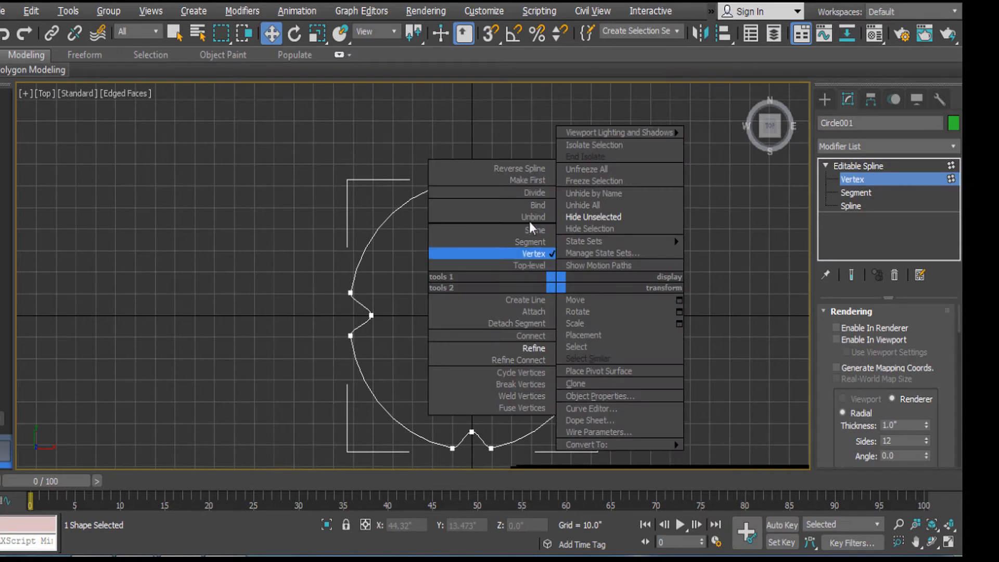
click(533, 347)
scroll(399, 355, up, 3)
scroll(352, 285, up, 3)
click(319, 249)
click(323, 297)
middle_drag(688, 289, 529, 339)
click(622, 304)
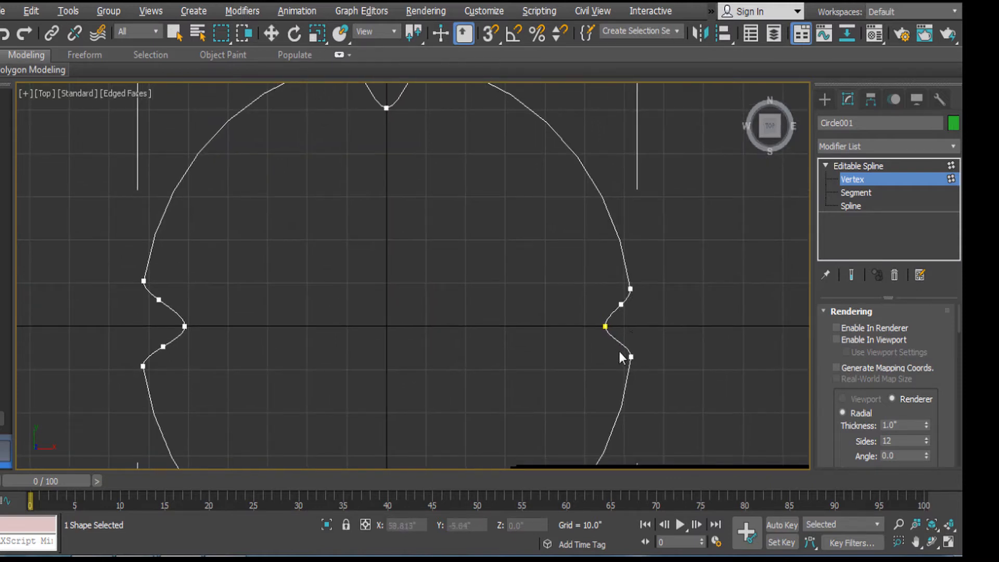
Step: Refine the top and bottom notches with an extra vertex midway along each sloping side
middle_drag(515, 216, 551, 326)
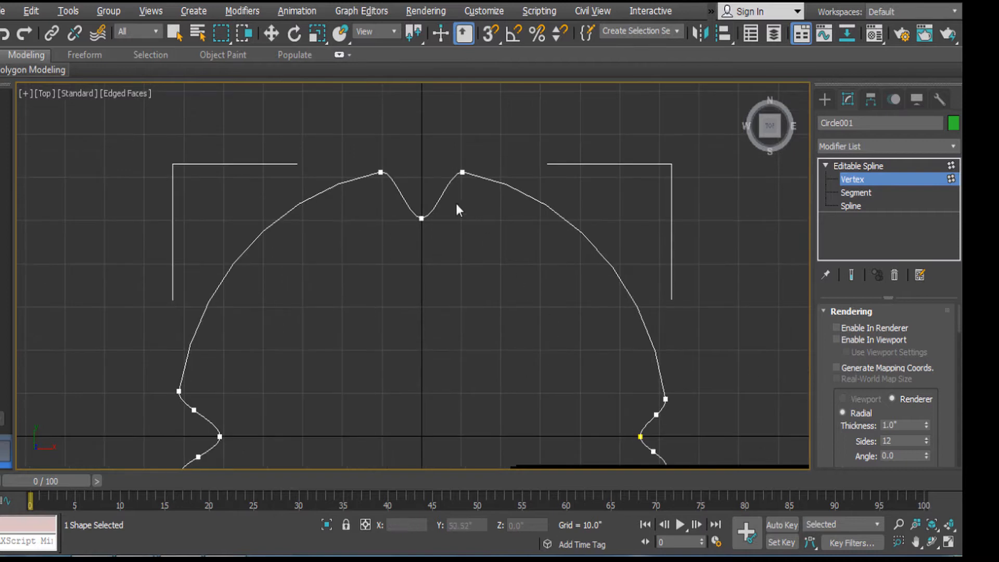
click(445, 188)
click(402, 191)
scroll(458, 308, down, 2)
scroll(459, 372, up, 1)
middle_drag(458, 373, 470, 75)
scroll(459, 245, up, 2)
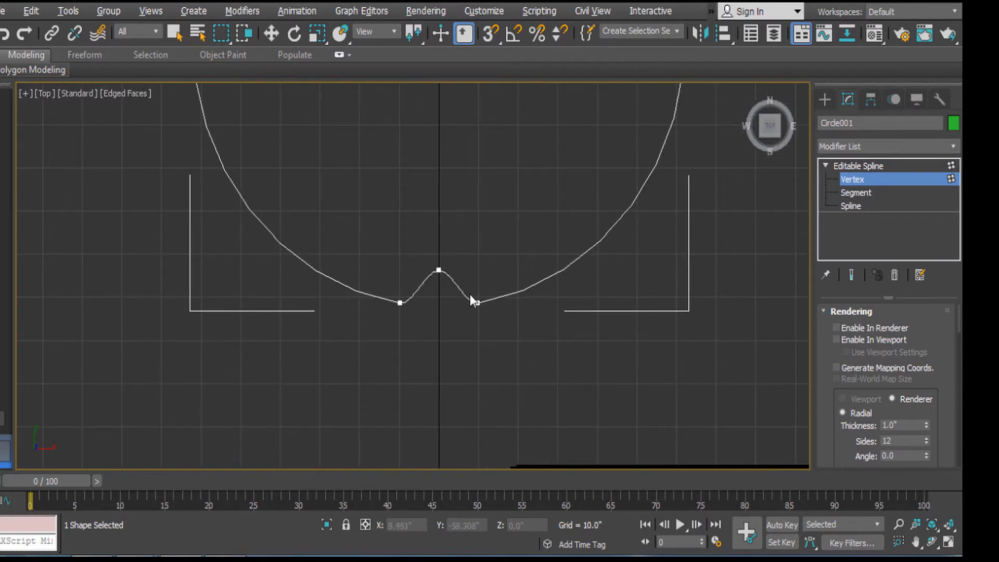
click(459, 288)
click(419, 288)
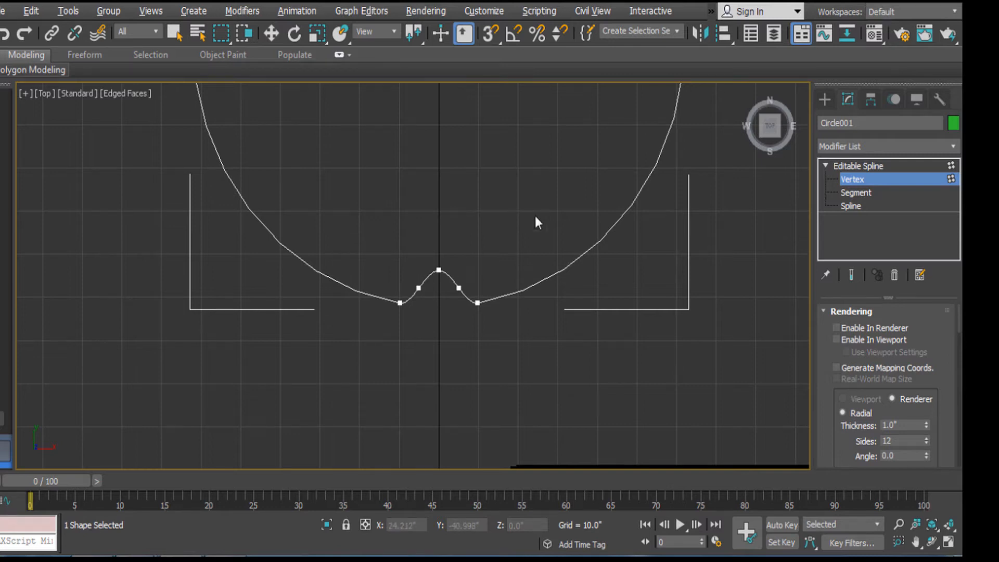
middle_drag(535, 216, 545, 285)
click(869, 166)
click(864, 178)
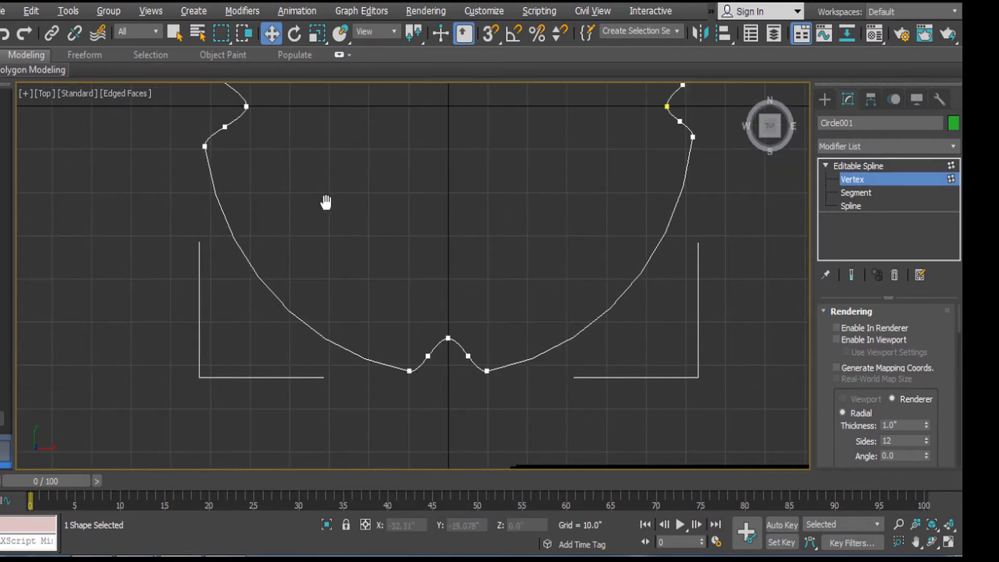
Step: Set the left notch's innermost vertex to Bezier and shift it slightly outward along X
middle_drag(248, 89, 264, 174)
drag(290, 231, 292, 232)
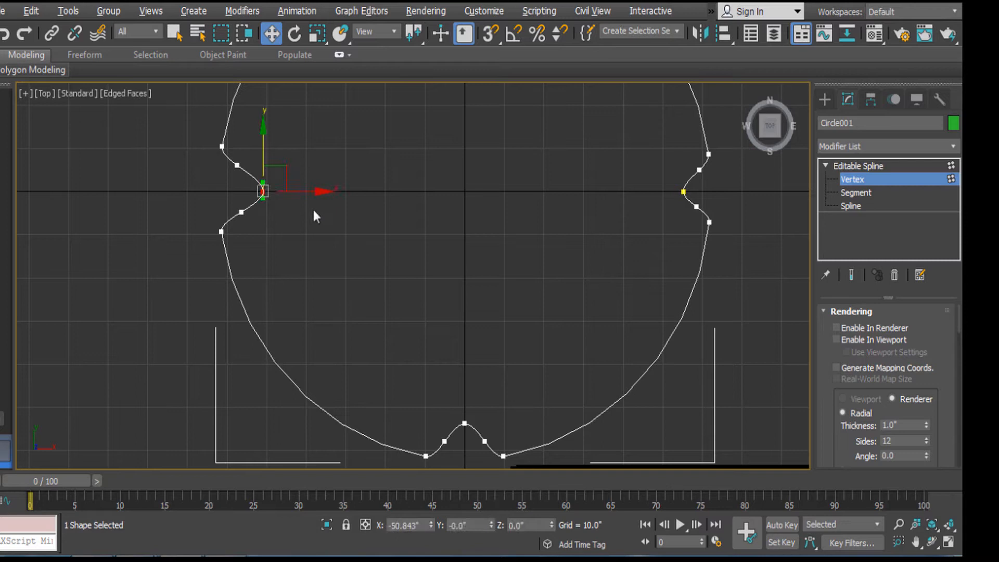
right_click(311, 208)
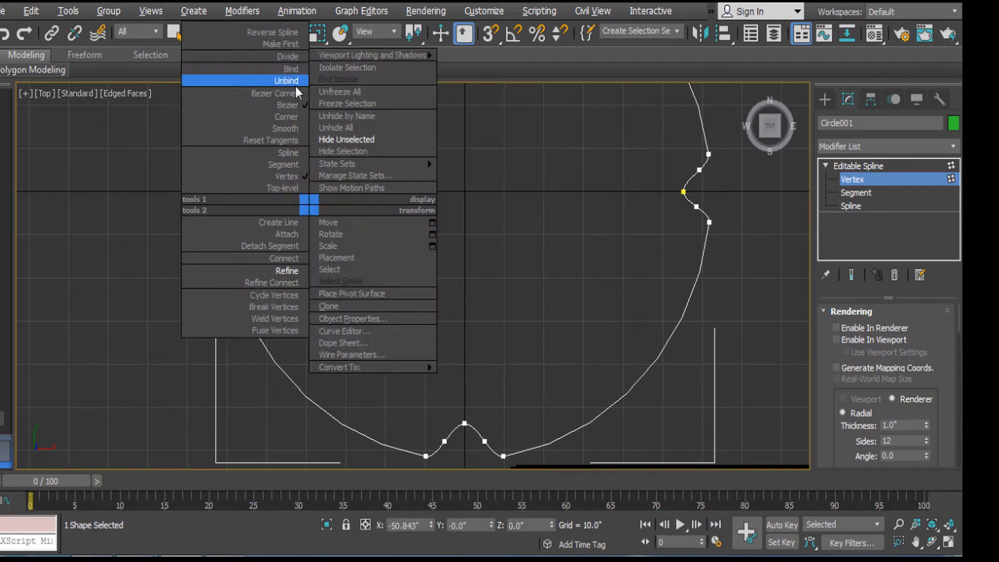
click(293, 107)
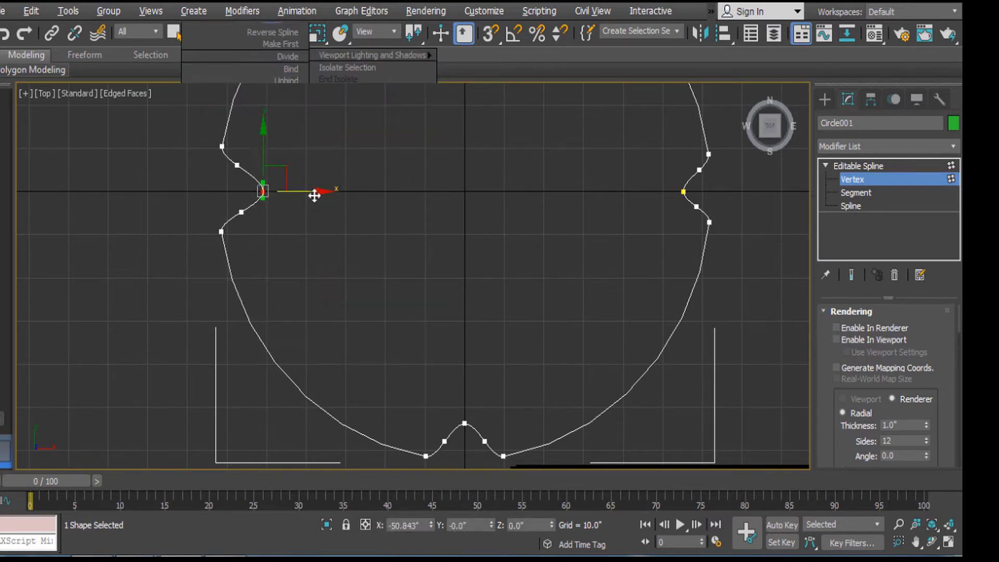
drag(313, 191, 309, 191)
click(374, 224)
Step: Rotate the right notch's lower midpoint vertex by about 7 degrees and nudge it outward along X
scroll(374, 227, down, 2)
middle_drag(376, 253, 260, 300)
scroll(468, 259, up, 2)
drag(464, 217, 497, 259)
key(e)
key(w)
click(538, 240)
scroll(502, 279, up, 2)
click(506, 271)
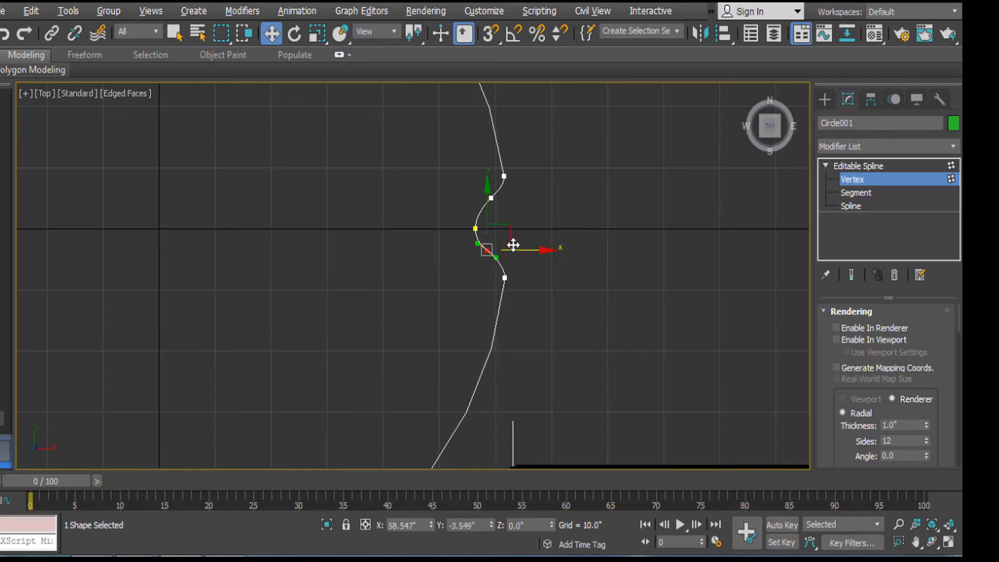
key(e)
drag(519, 212, 517, 203)
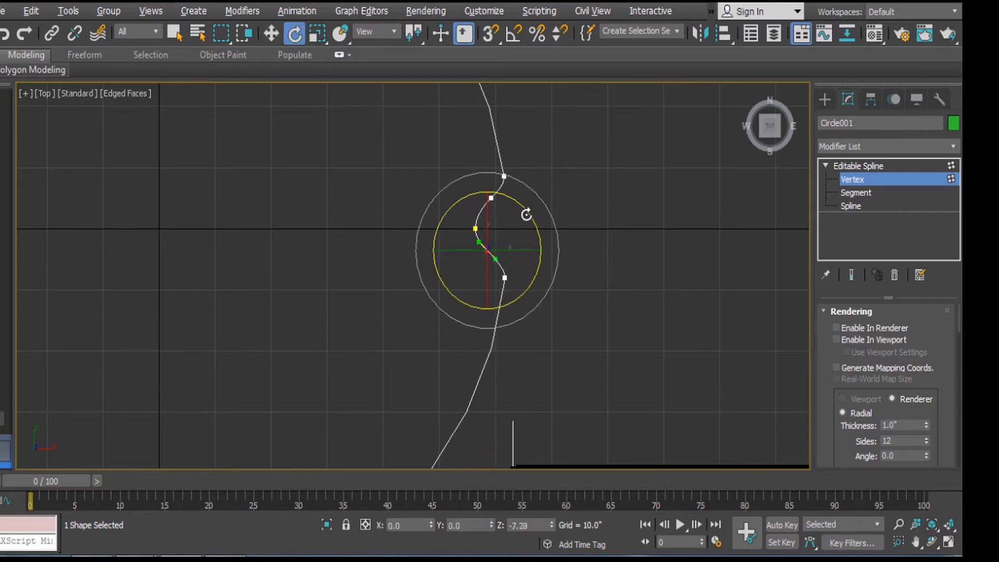
key(w)
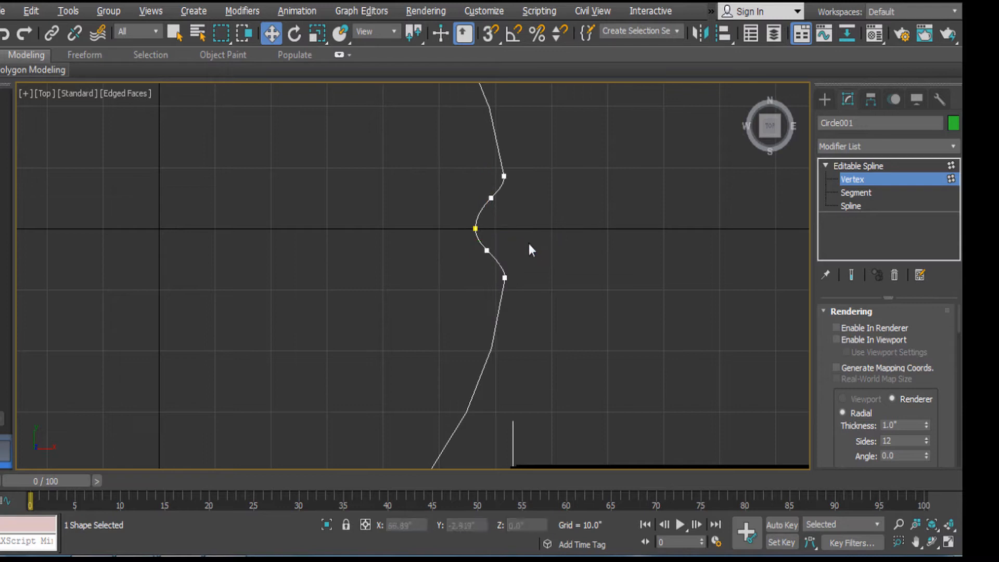
drag(535, 250, 536, 249)
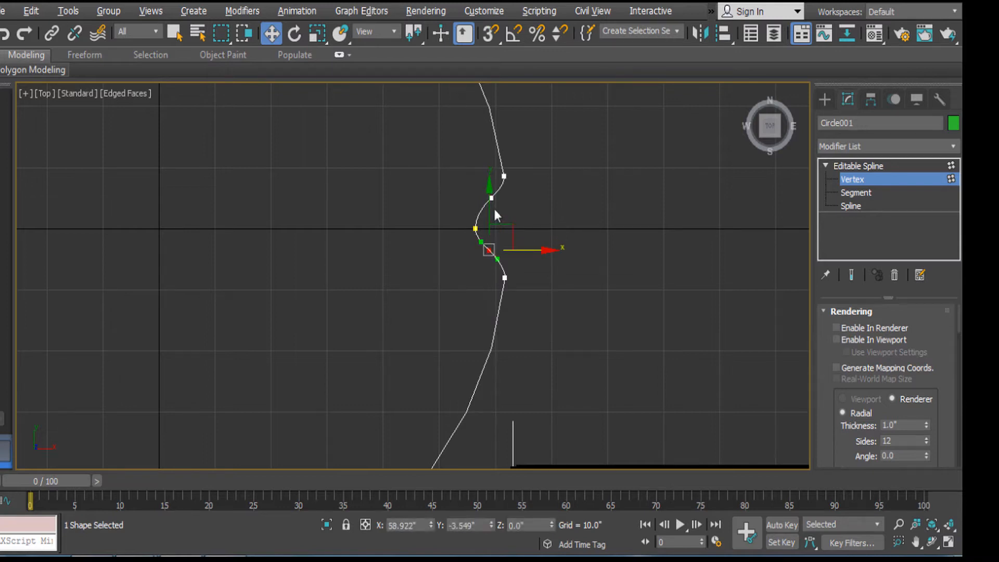
Step: Fine-tune the tangent of the right notch's lower midpoint vertex and move it to about X 59.4, Y -4.3 inches
key(e)
drag(491, 197, 522, 211)
key(w)
drag(528, 257, 531, 256)
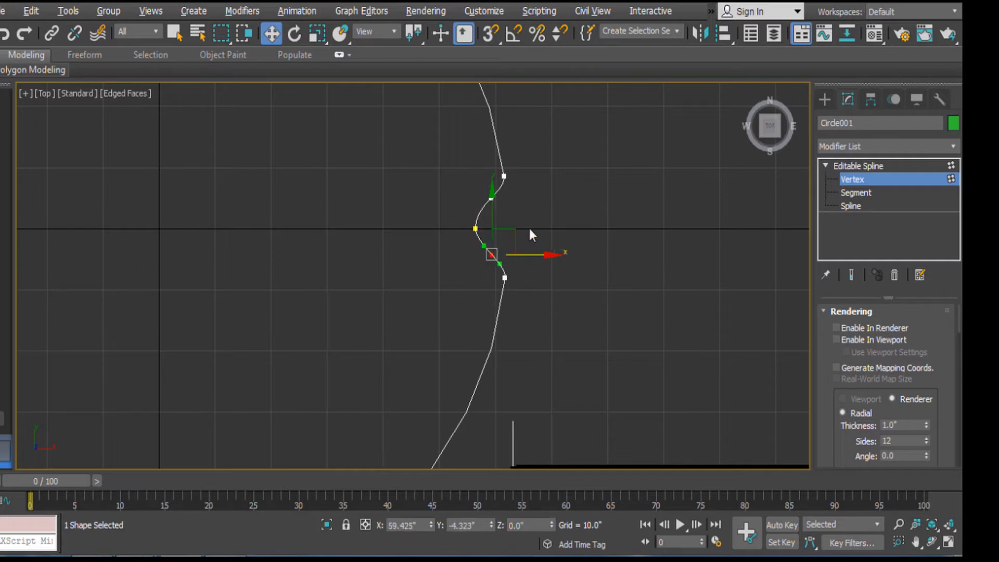
key(e)
click(502, 197)
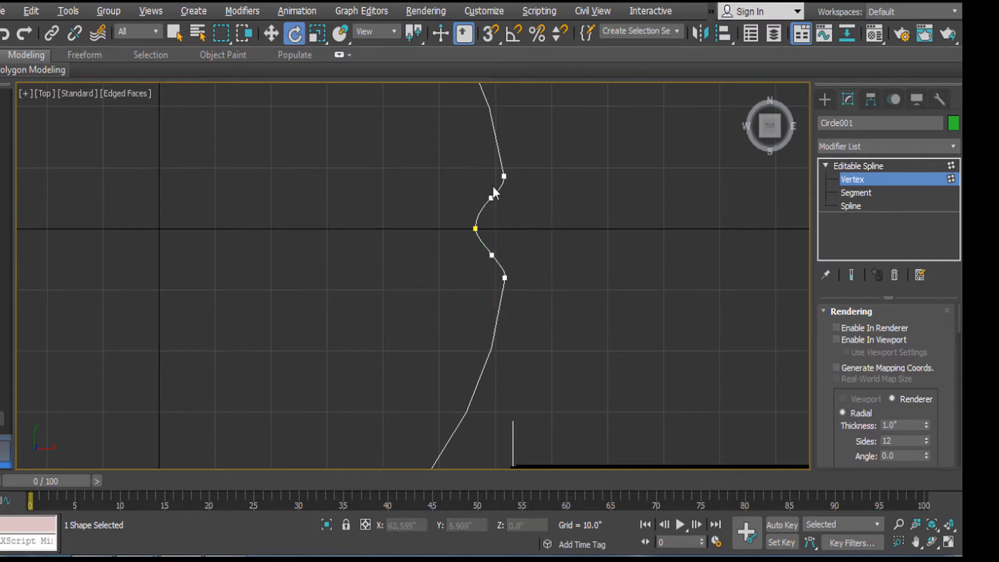
click(492, 198)
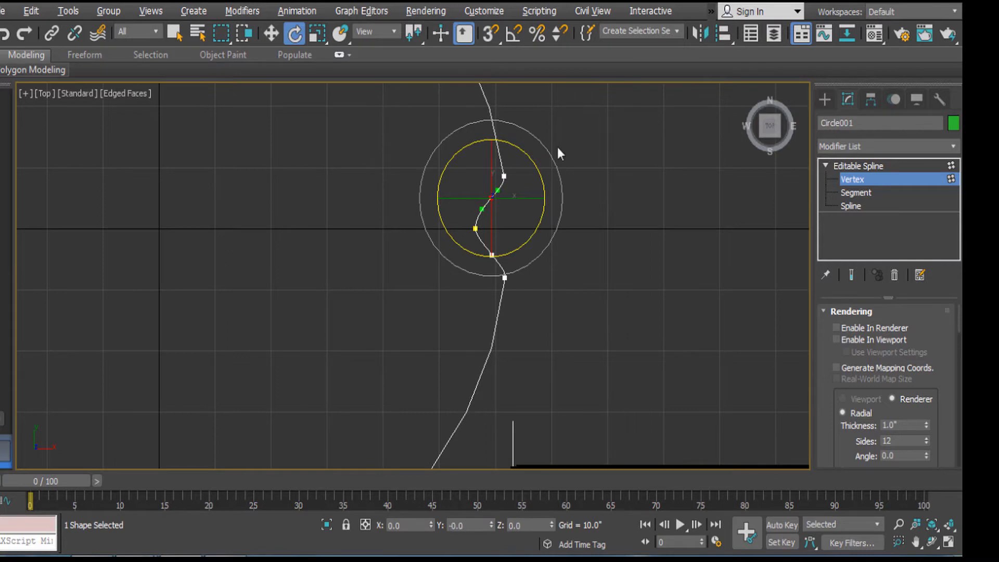
click(572, 229)
Step: Nudge the top notch's innermost vertex up about 0.5 inch along Y
scroll(572, 232, down, 5)
scroll(542, 333, up, 5)
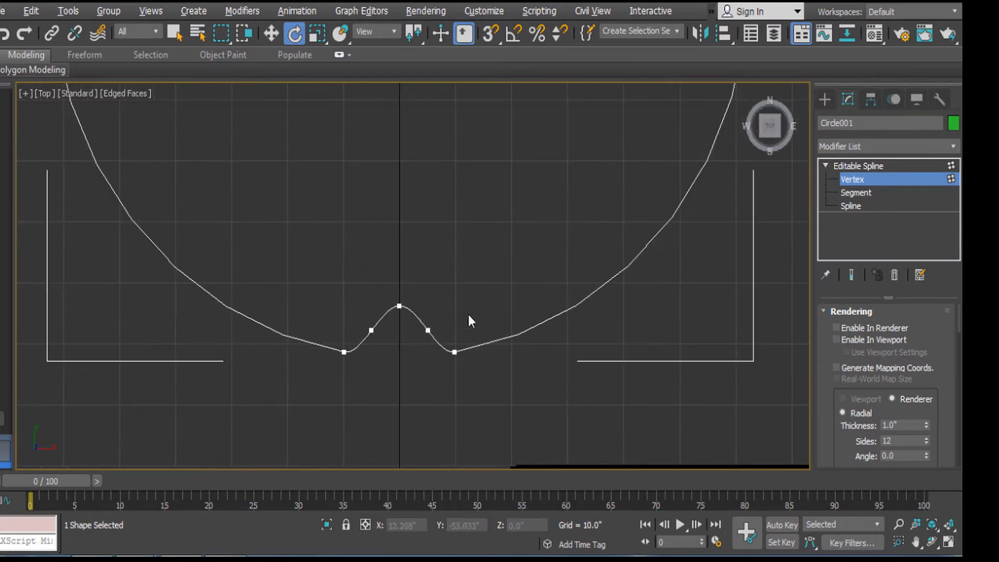
click(399, 305)
scroll(417, 259, down, 6)
middle_drag(432, 261, 471, 323)
scroll(446, 257, up, 4)
drag(429, 298, 430, 299)
key(w)
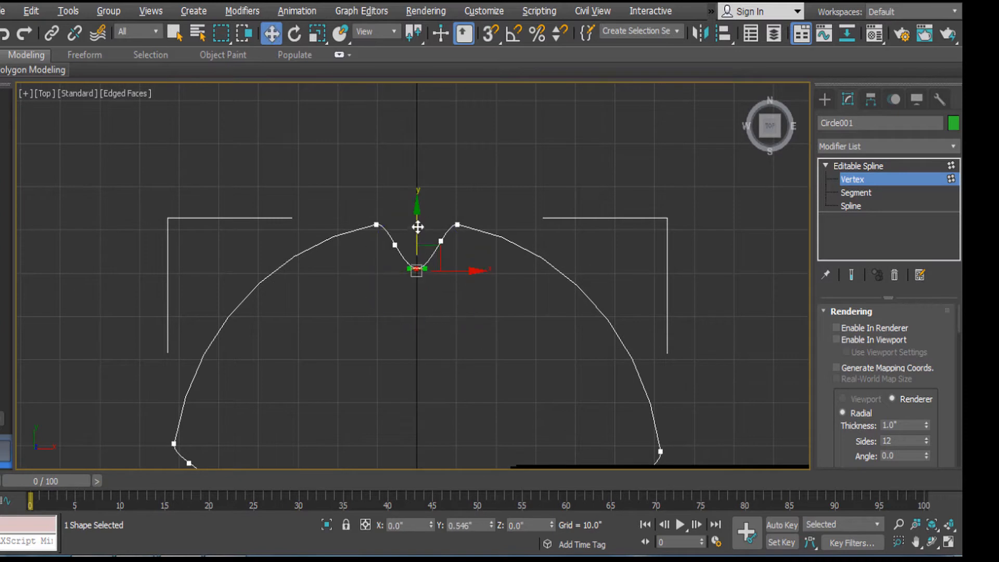
Step: Try to move the bottom notch's innermost vertex further up along Y
scroll(458, 183, down, 3)
middle_drag(457, 182, 468, 166)
scroll(484, 280, up, 3)
middle_drag(484, 280, 530, 113)
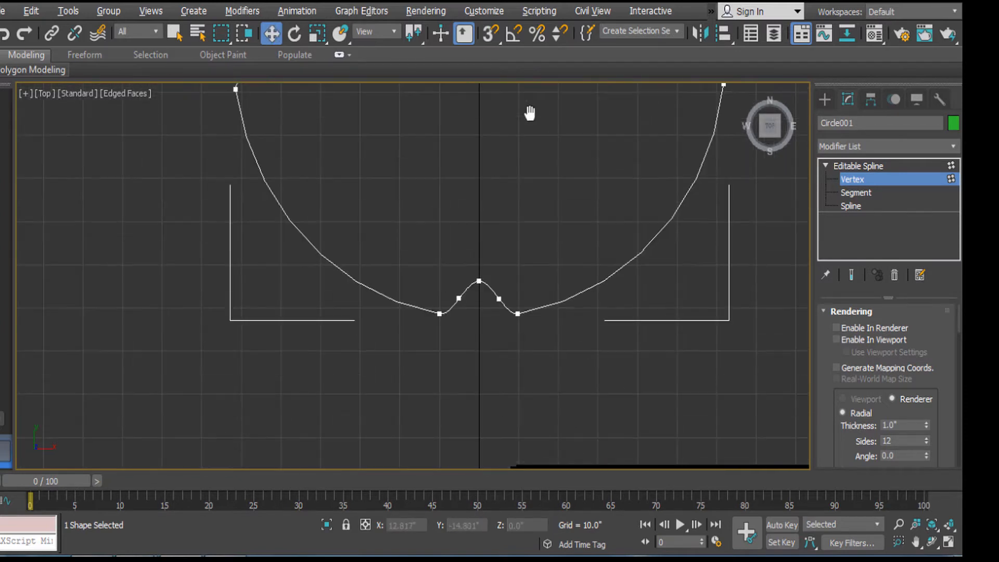
click(483, 277)
drag(479, 245, 477, 239)
click(540, 241)
scroll(539, 244, down, 3)
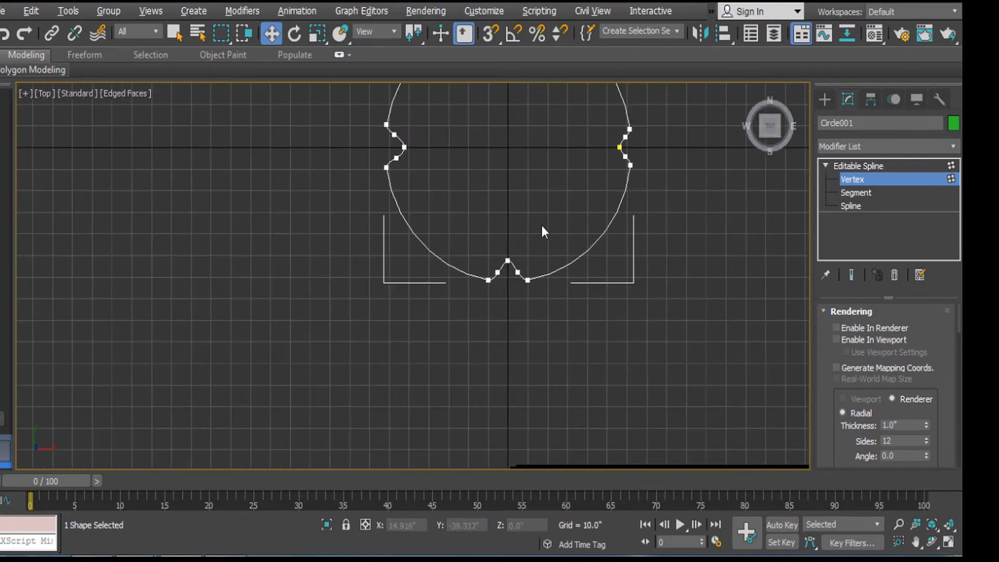
middle_drag(541, 226, 547, 322)
scroll(551, 283, up, 2)
key(ctrl+z)
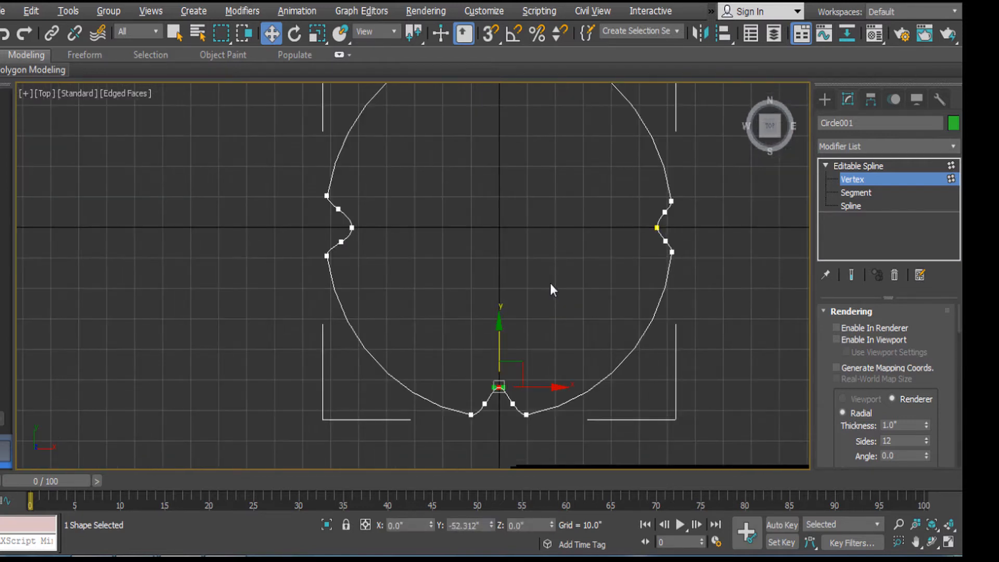
Step: Move the bottom notch's left midpoint vertex up and its right midpoint vertex outward to about X 5.9 inches
click(550, 330)
middle_drag(550, 331, 542, 301)
scroll(543, 302, up, 2)
drag(458, 351, 477, 378)
key(e)
key(w)
mouse_move(465, 334)
mouse_down()
mouse_move(519, 383)
mouse_move(501, 327)
mouse_up()
click(489, 341)
key(ctrl+z)
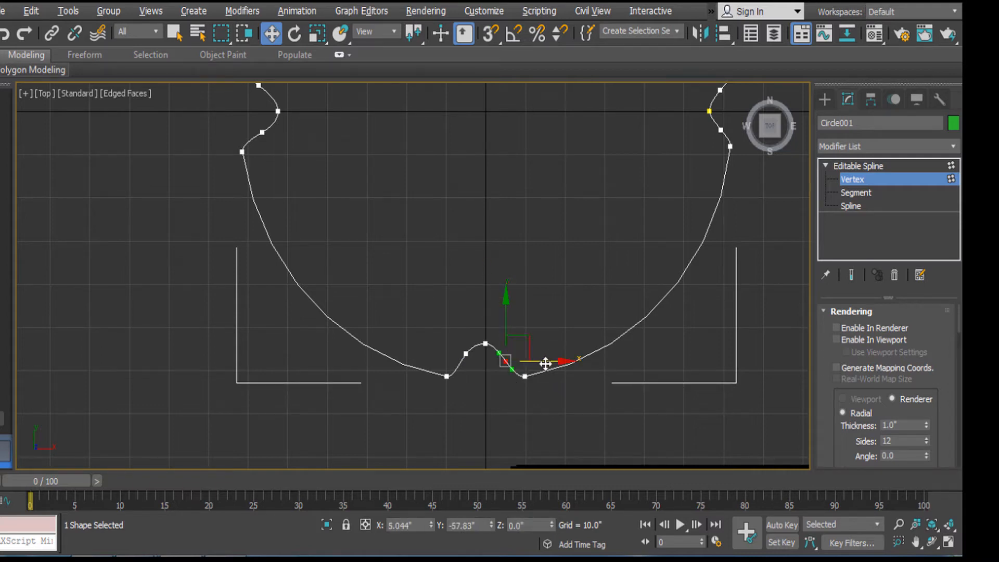
drag(548, 361, 552, 362)
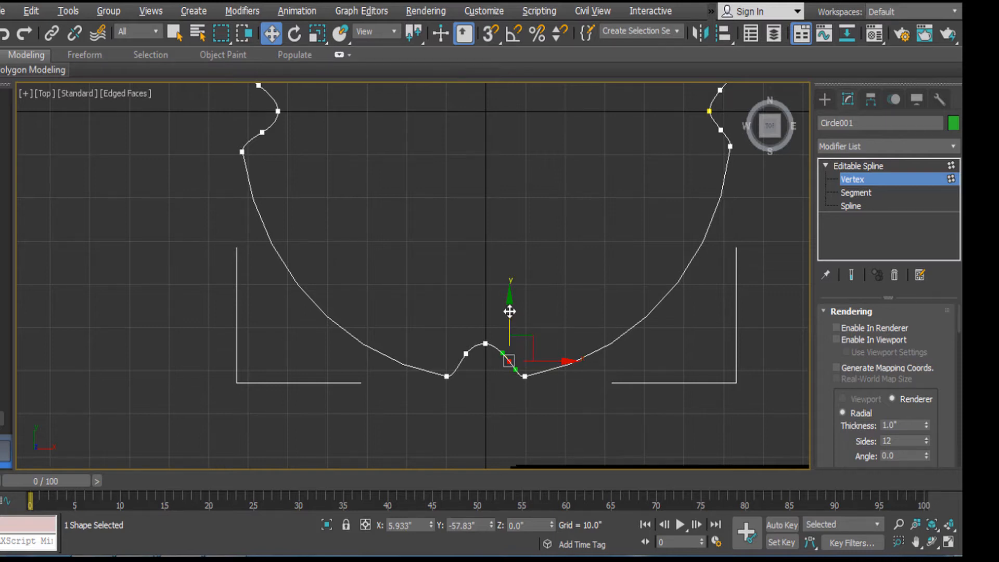
Step: Fine-tune the positions of the left notch's lower and upper midpoint vertices
middle_drag(236, 117, 299, 230)
click(311, 236)
click(309, 187)
key(e)
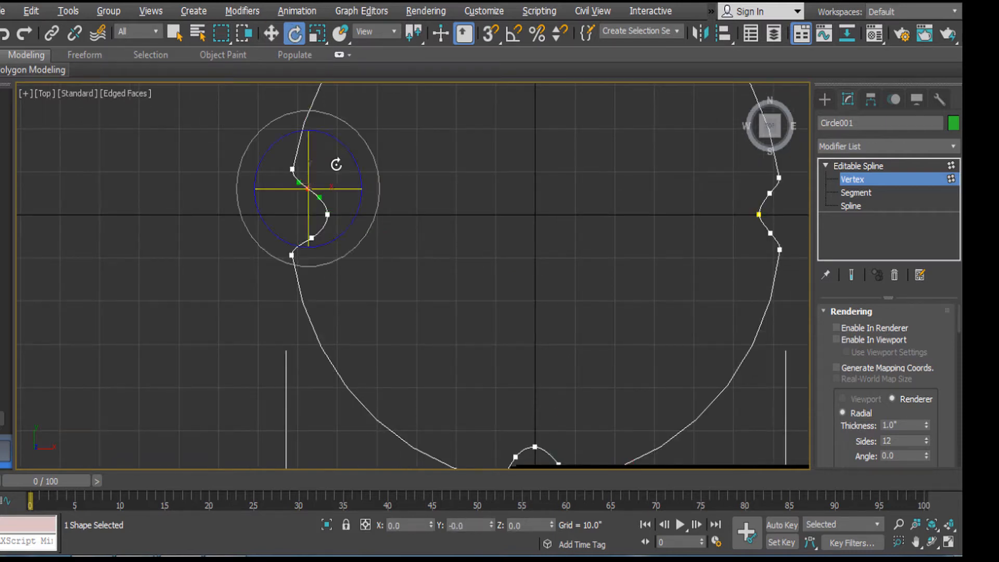
key(w)
drag(311, 193, 312, 190)
click(417, 164)
Step: Move the right notch's upper and lower midpoint vertices slightly inward along X
scroll(478, 229, down, 4)
middle_drag(542, 272, 508, 288)
scroll(536, 287, up, 3)
key(w)
drag(573, 184, 566, 185)
click(537, 241)
drag(579, 242, 574, 241)
click(545, 146)
click(548, 162)
key(e)
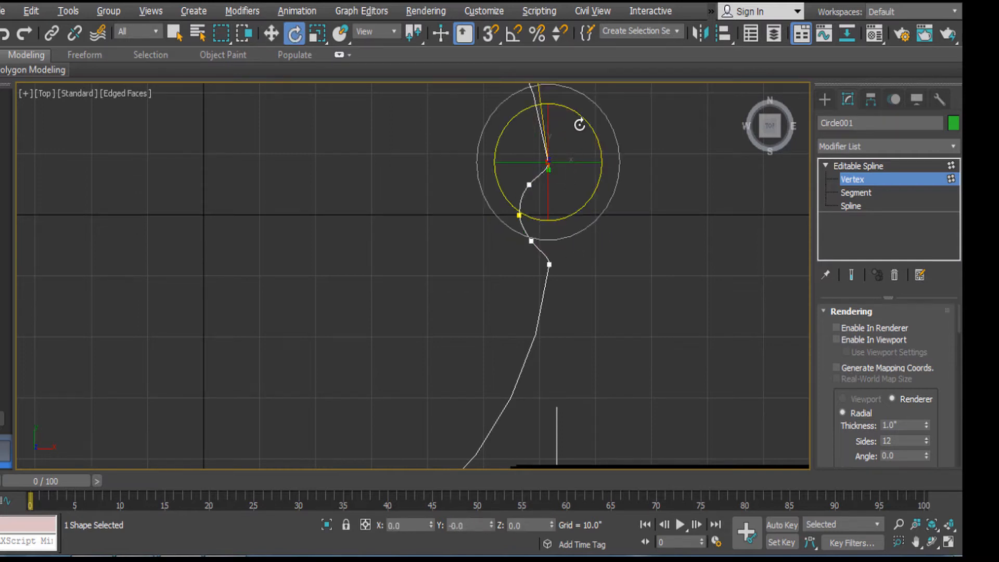
key(w)
Step: Leave vertex editing, reselect the whole notched shape and switch the viewport to wireframe
scroll(594, 156, down, 2)
scroll(634, 188, down, 1)
click(640, 219)
scroll(640, 222, down, 3)
middle_drag(643, 277, 644, 312)
scroll(645, 315, up, 2)
click(898, 166)
middle_drag(519, 242, 524, 374)
click(628, 254)
click(576, 238)
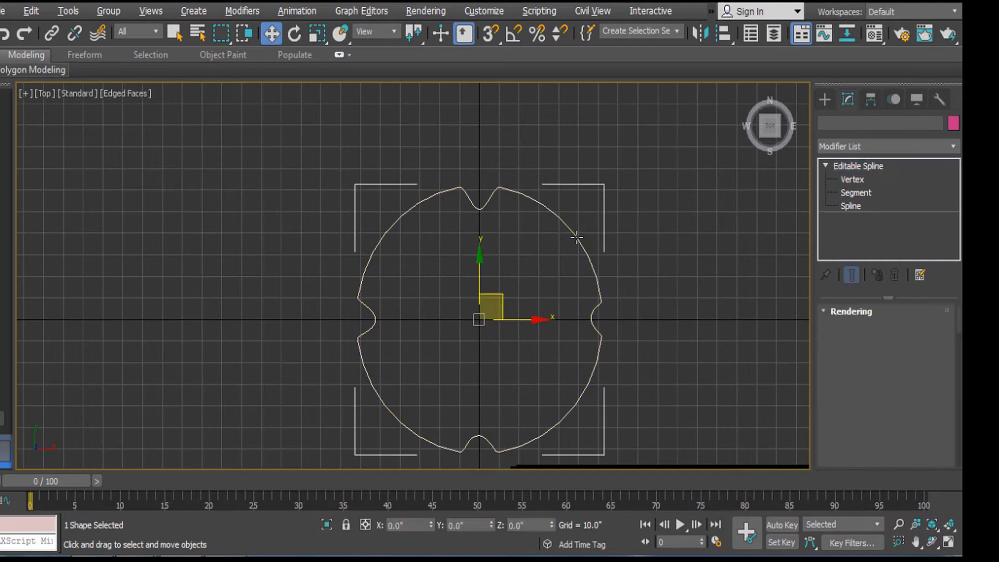
key(F3)
key(e)
key(w)
Step: Apply an Extrude modifier to the notched shape and display it shaded in the perspective view
click(857, 141)
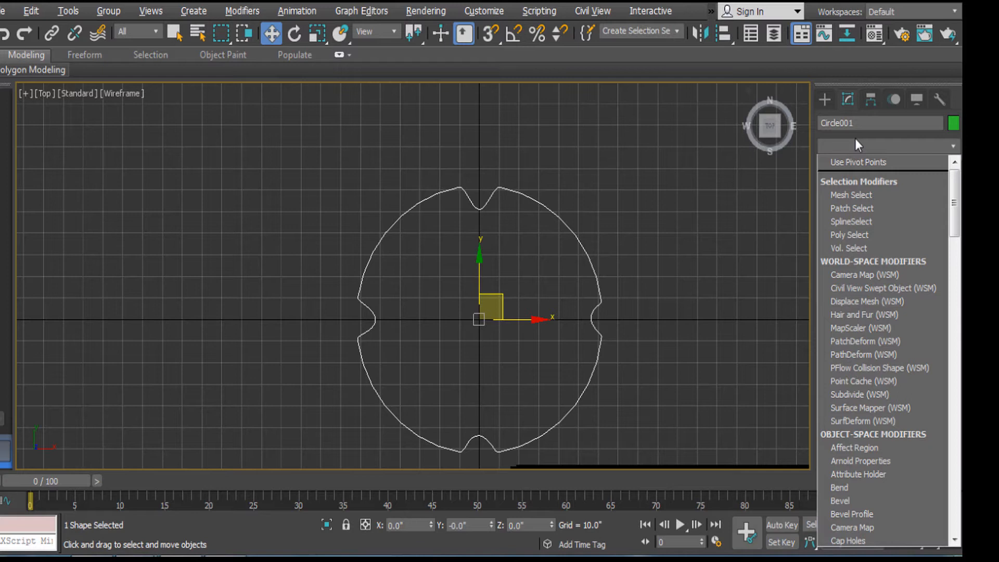
text(ext)
key(Return)
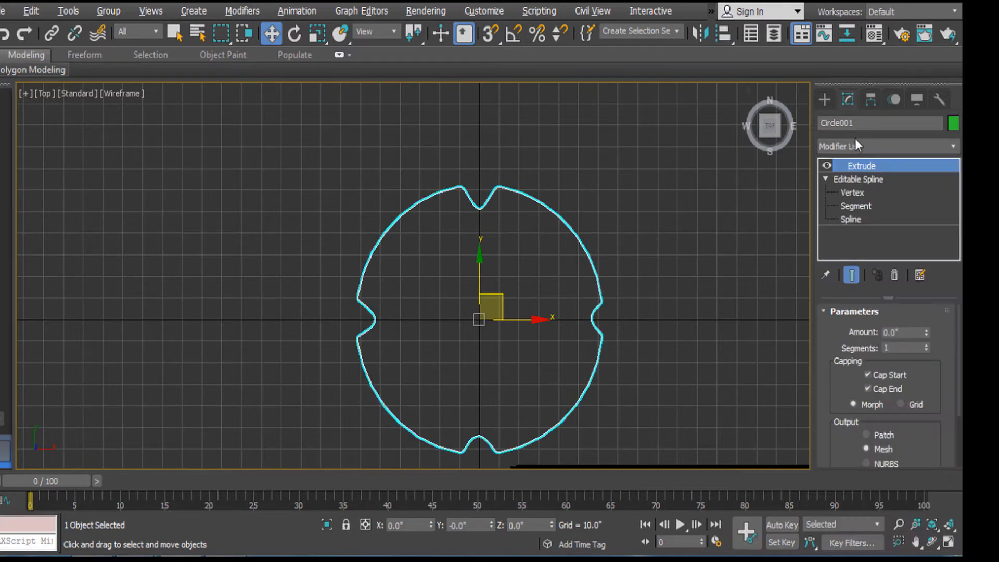
key(F3)
alt+middle_drag(604, 260, 581, 228)
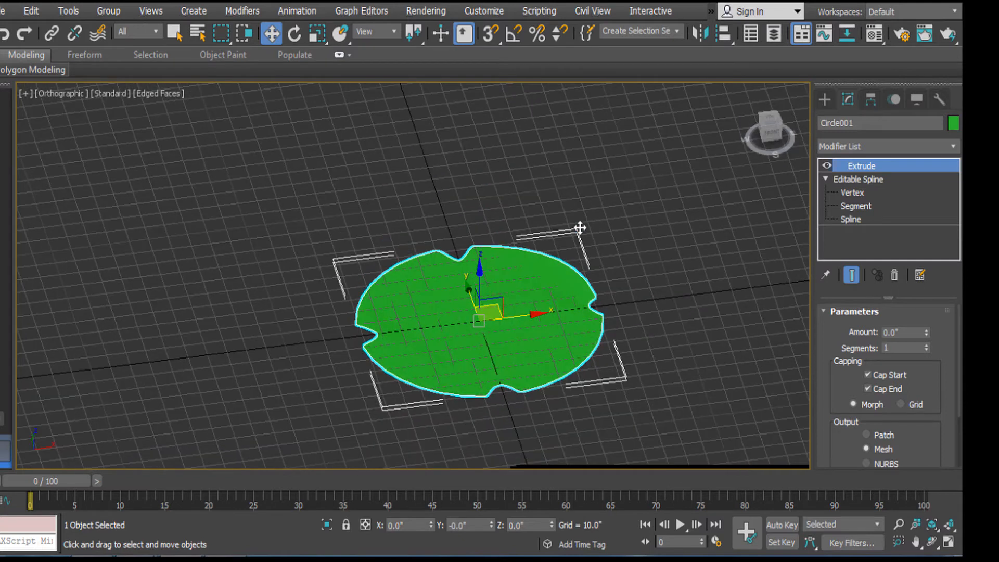
key(p)
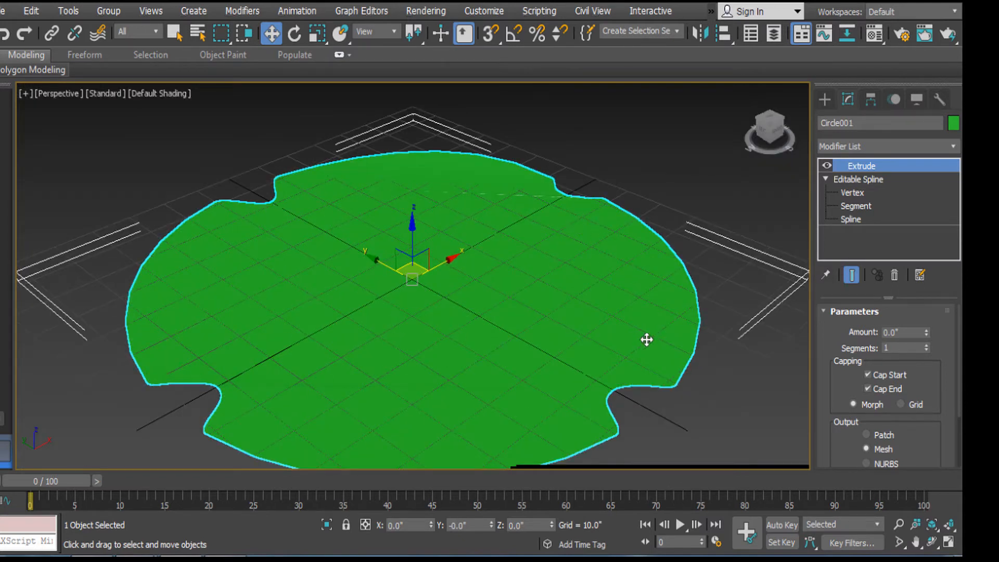
Step: Set the extrusion amount to 18 inches and compare the wireframe and shaded displays
drag(927, 331, 915, 302)
key(F3)
key(F3)
key(F3)
key(F3)
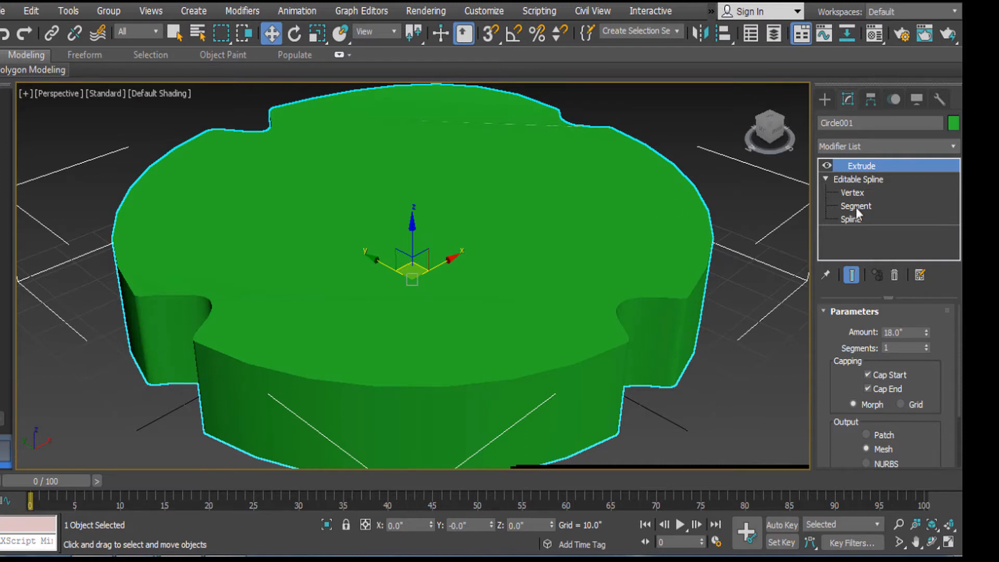
Step: Convert the extruded shape to an Editable Poly
right_click(562, 150)
mouse_move(607, 305)
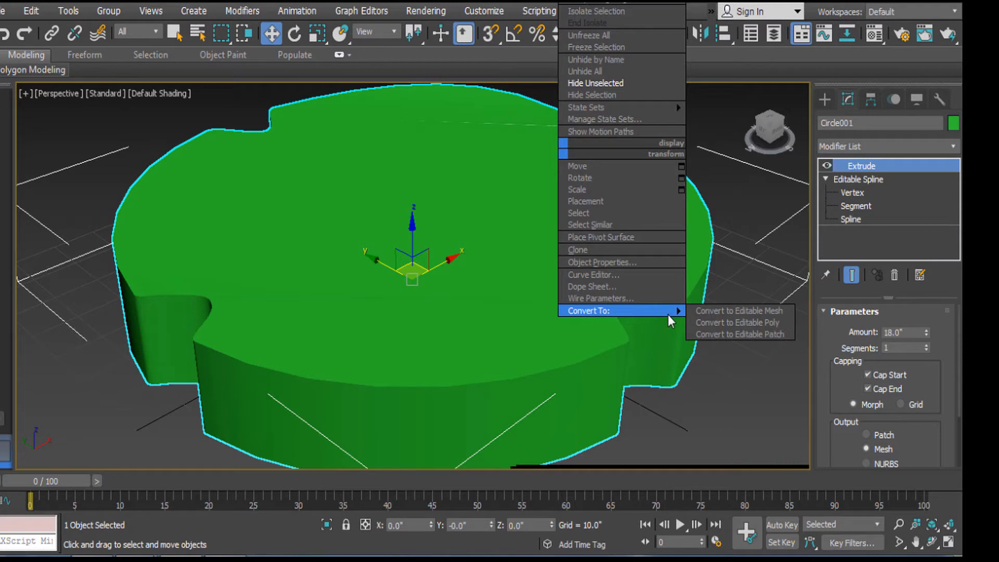
click(750, 322)
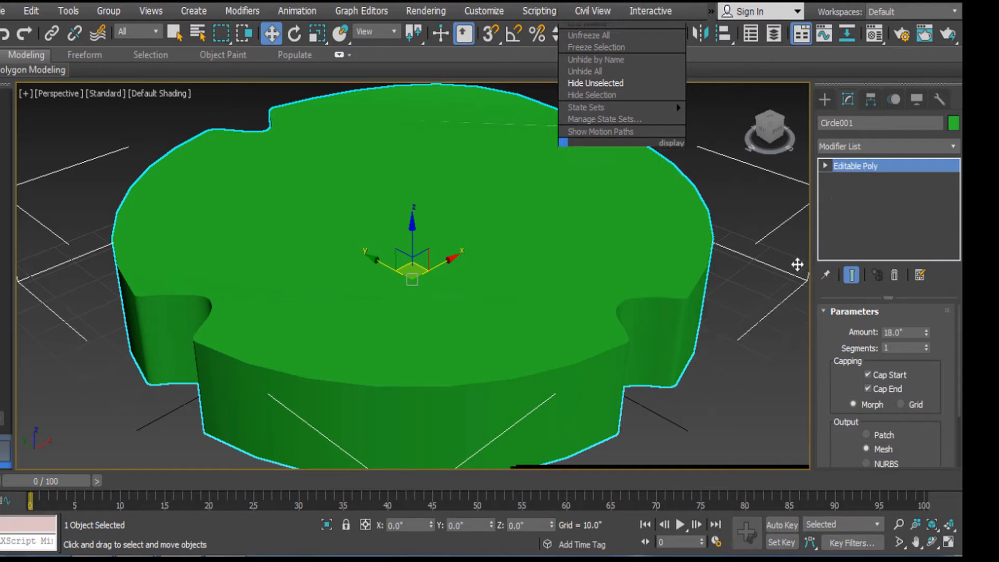
Step: Delete the top and bottom cap polygons to leave only the notched side wall
click(826, 166)
click(854, 219)
click(485, 230)
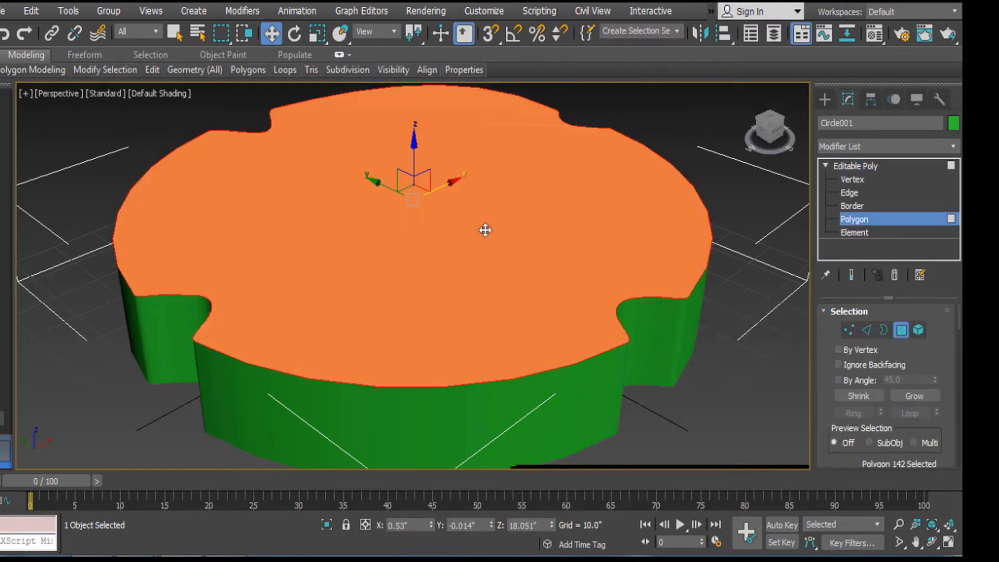
key(Delete)
click(441, 324)
key(Delete)
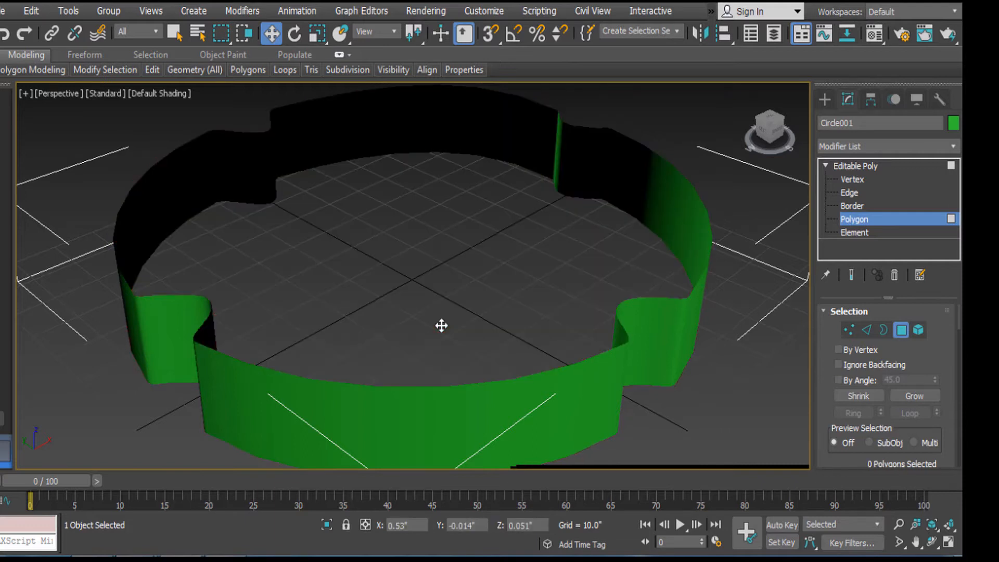
Step: Select the complete edge loop along the upper rim of the notched wall
scroll(569, 254, down, 5)
scroll(610, 282, up, 1)
alt+middle_drag(610, 282, 612, 307)
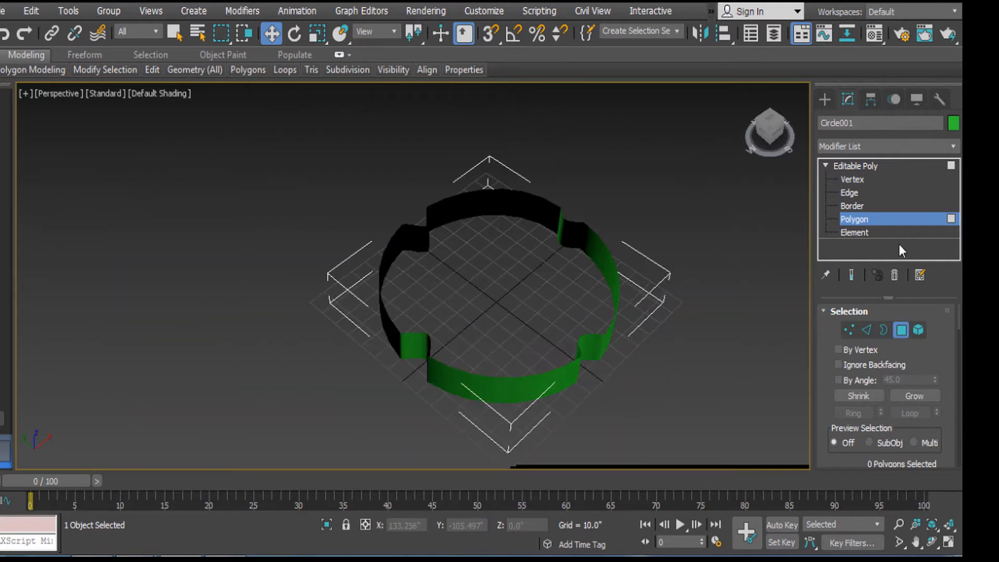
click(855, 191)
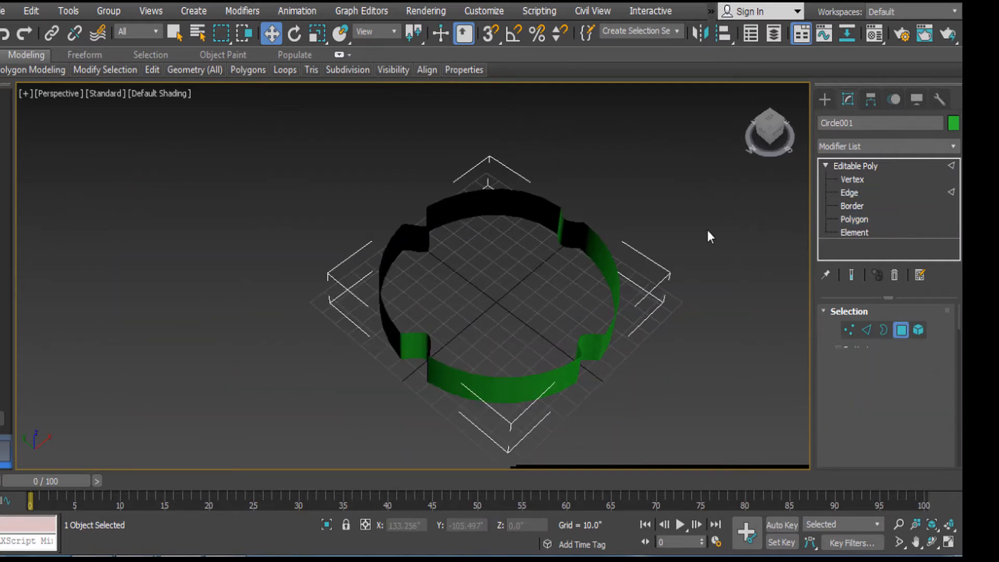
double_click(614, 259)
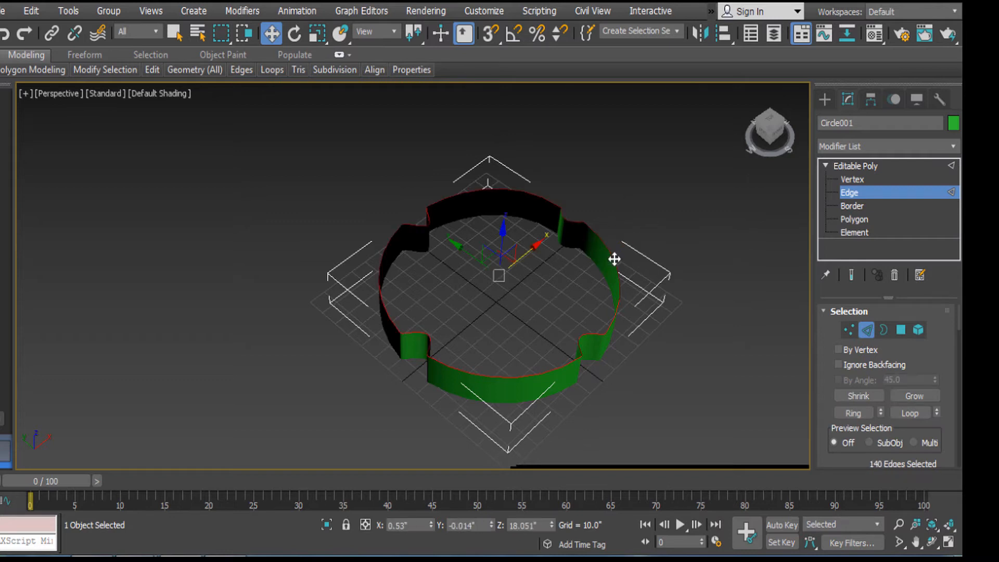
Step: In the top view, extrude the selected upper rim edges with a height of 0 and a width of 3 inches
key(t)
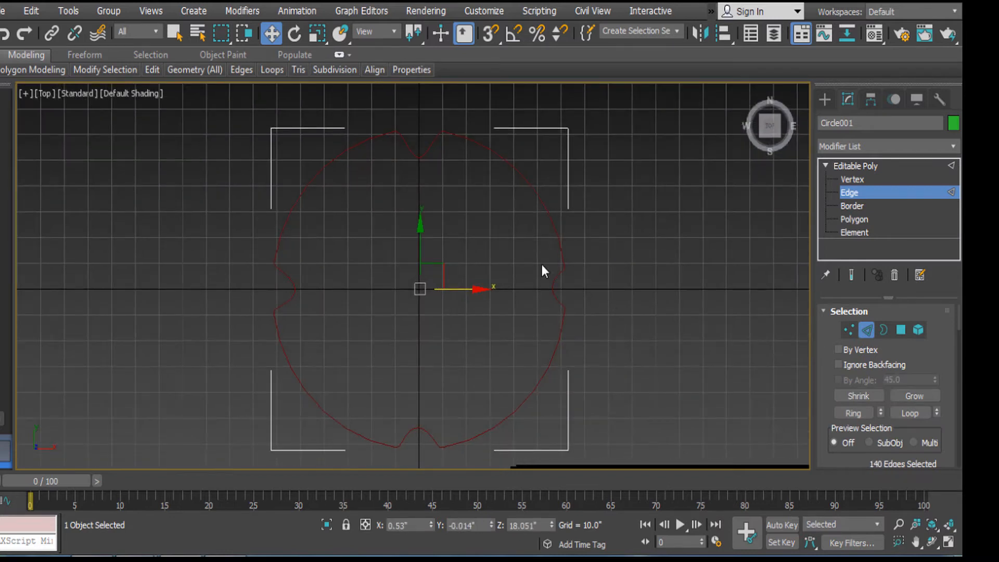
right_click(542, 265)
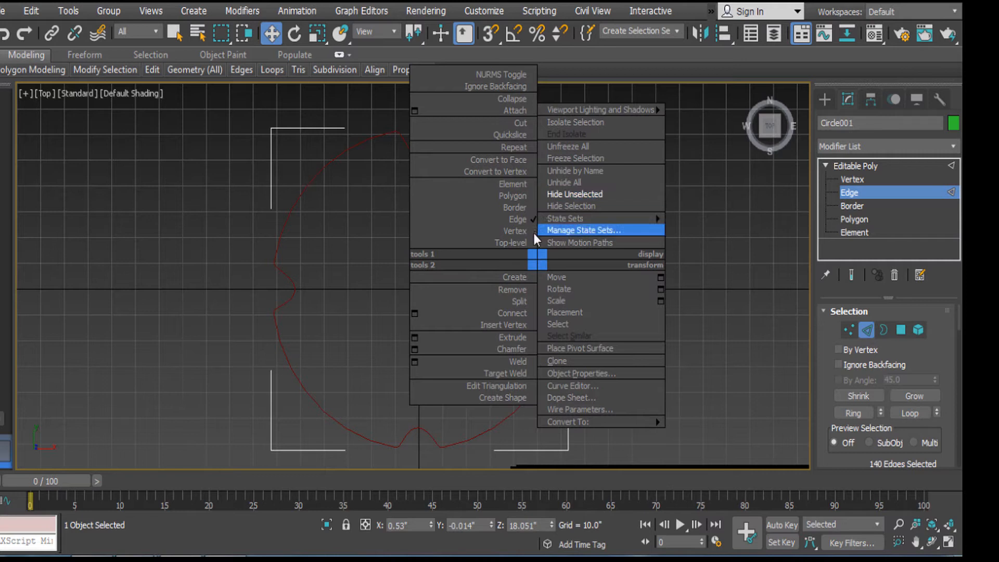
click(415, 337)
drag(462, 285, 425, 285)
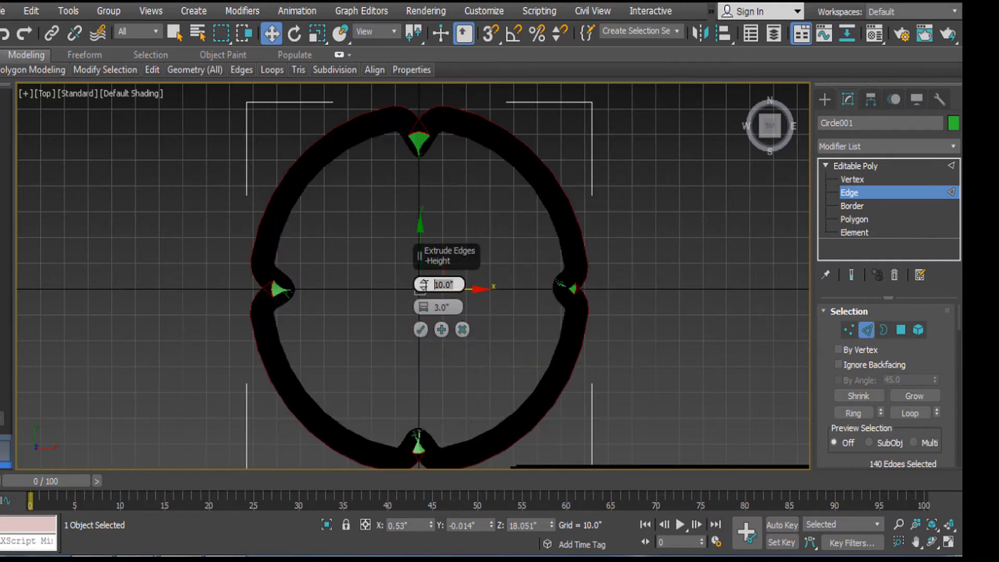
text(0)
key(Return)
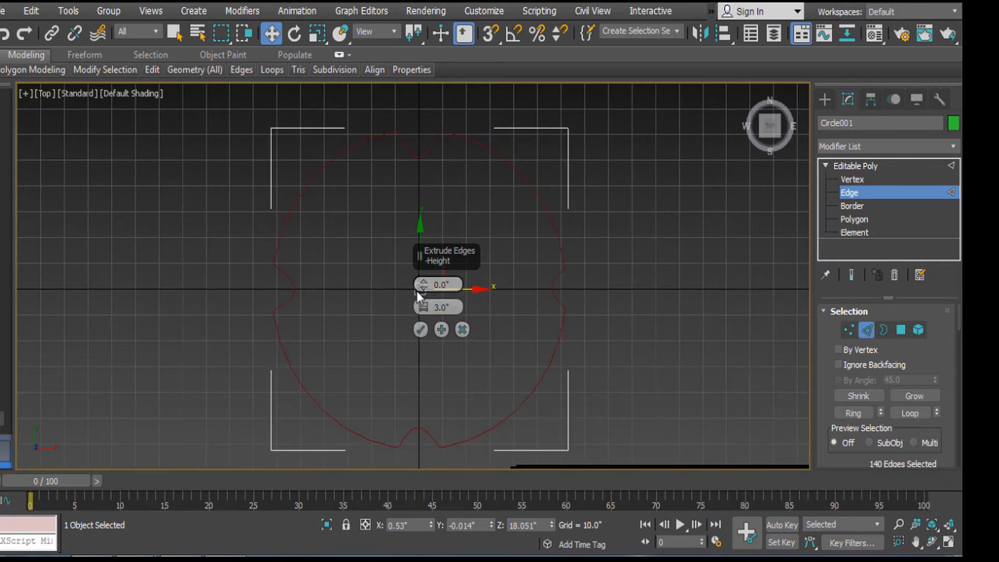
click(420, 330)
Step: Scale the extruded rim edges inward uniformly to about 72 percent to form a flat notched band
key(r)
shift+drag(432, 283, 459, 304)
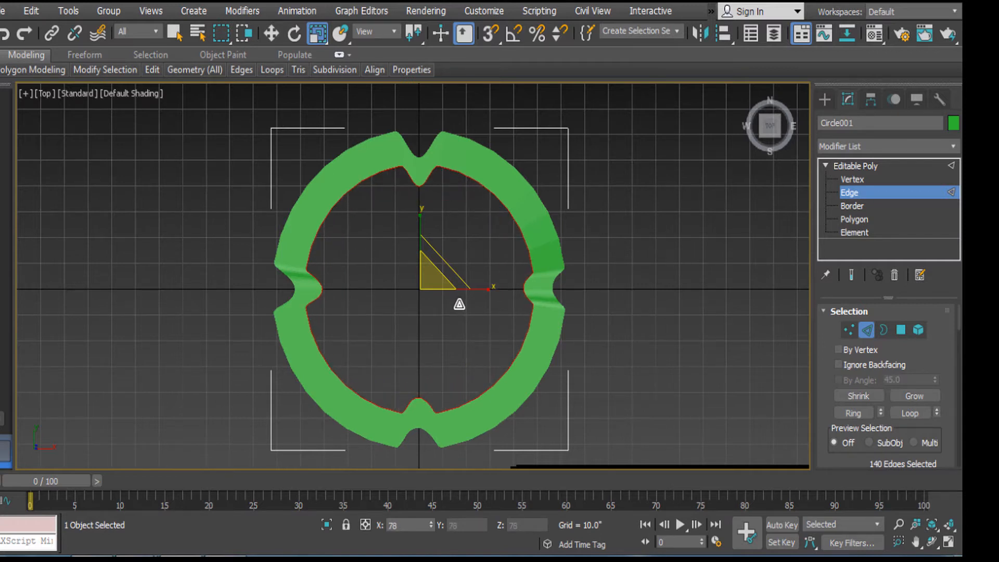
mouse_move(459, 305)
shift+mouse_down()
mouse_move(449, 294)
mouse_move(466, 313)
shift+mouse_up()
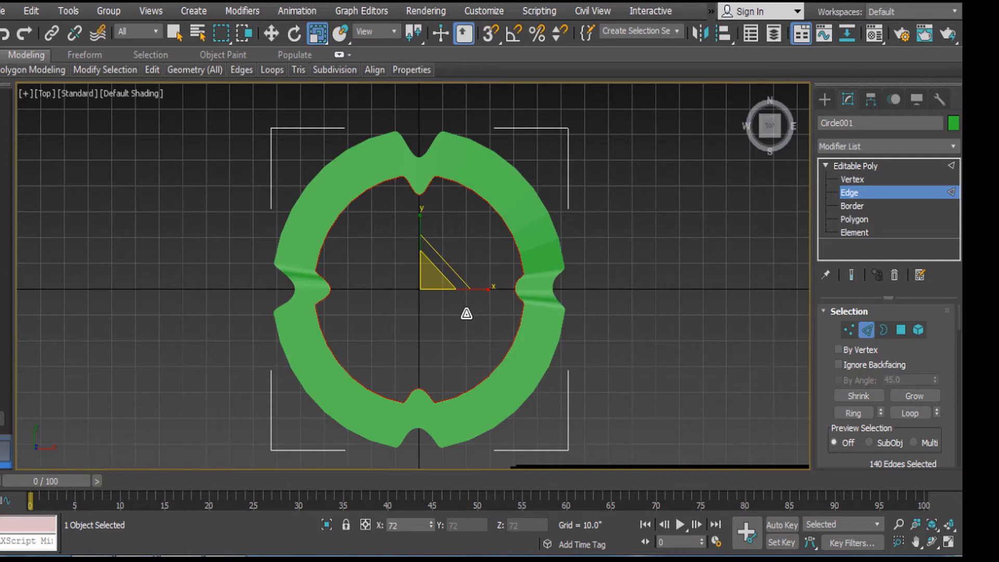
shift+drag(456, 313, 457, 310)
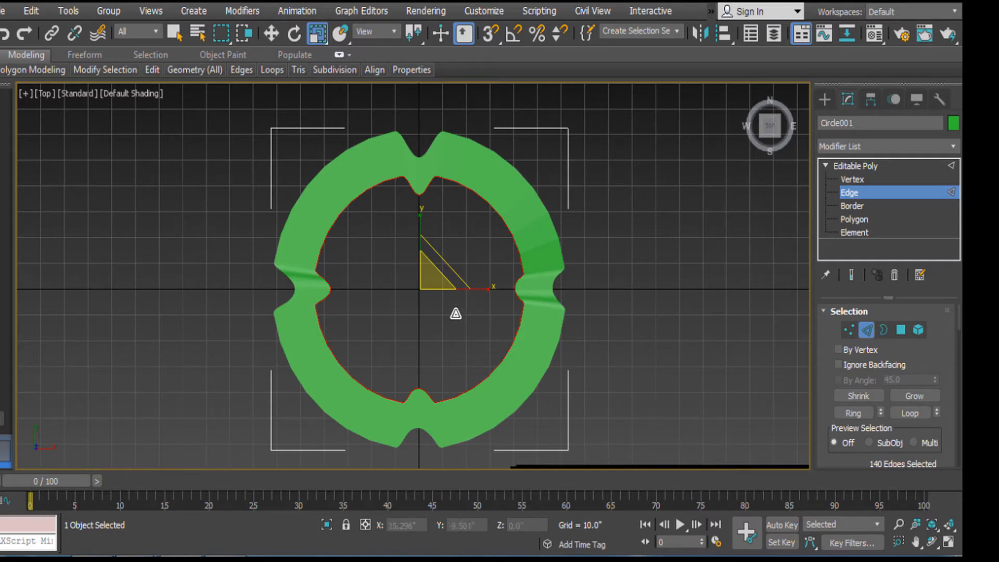
Step: Extrude the inner rim edges again and scale them toward the centre twice, the second time to about 53 percent, leaving a small hole
right_click(485, 264)
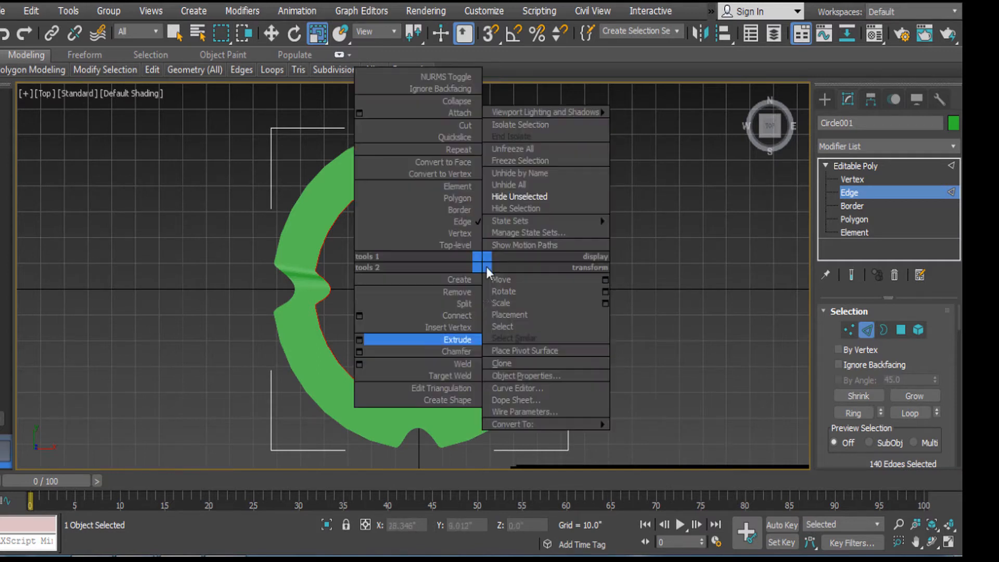
click(359, 340)
click(419, 330)
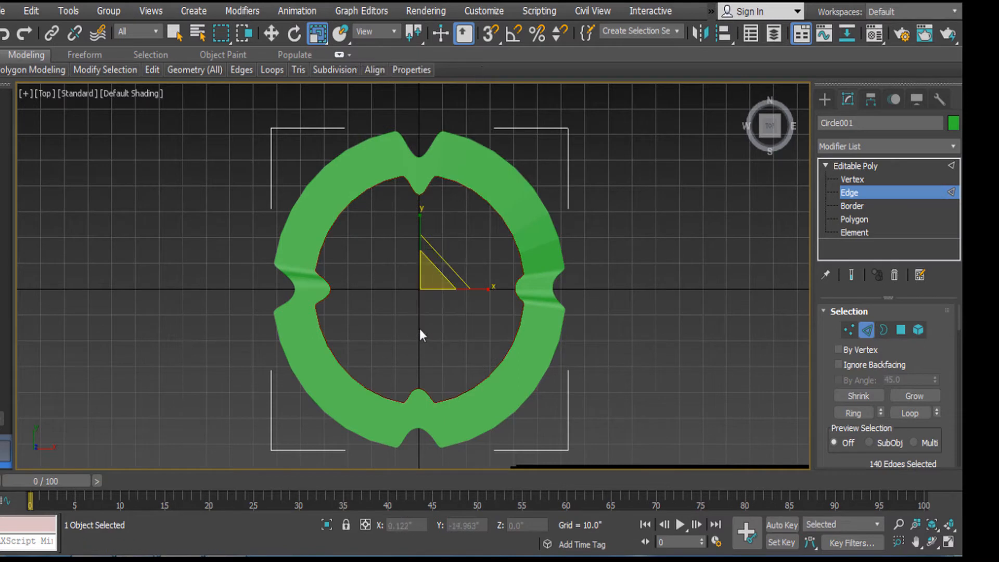
drag(418, 290, 699, 387)
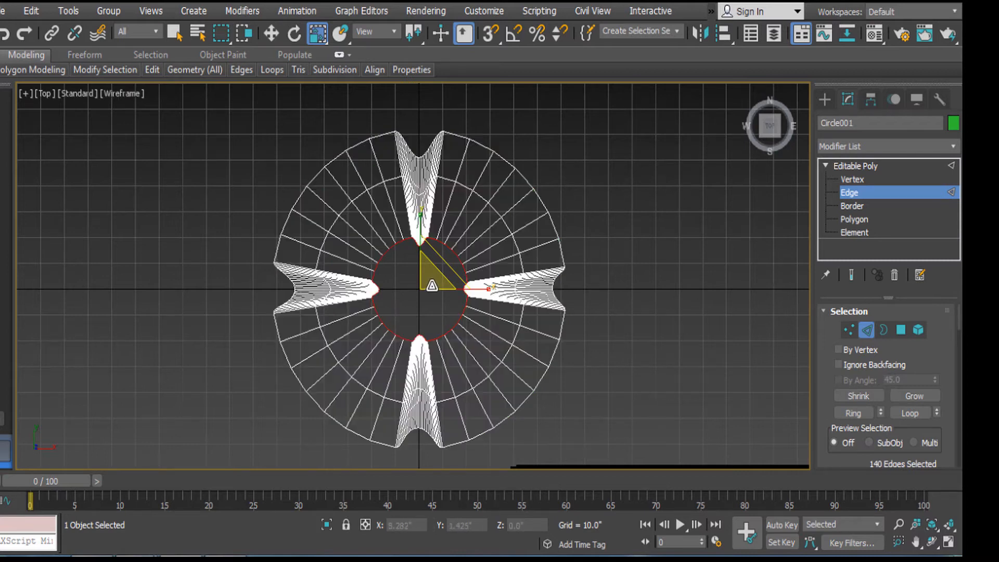
scroll(432, 285, up, 4)
drag(426, 288, 553, 362)
key(F4)
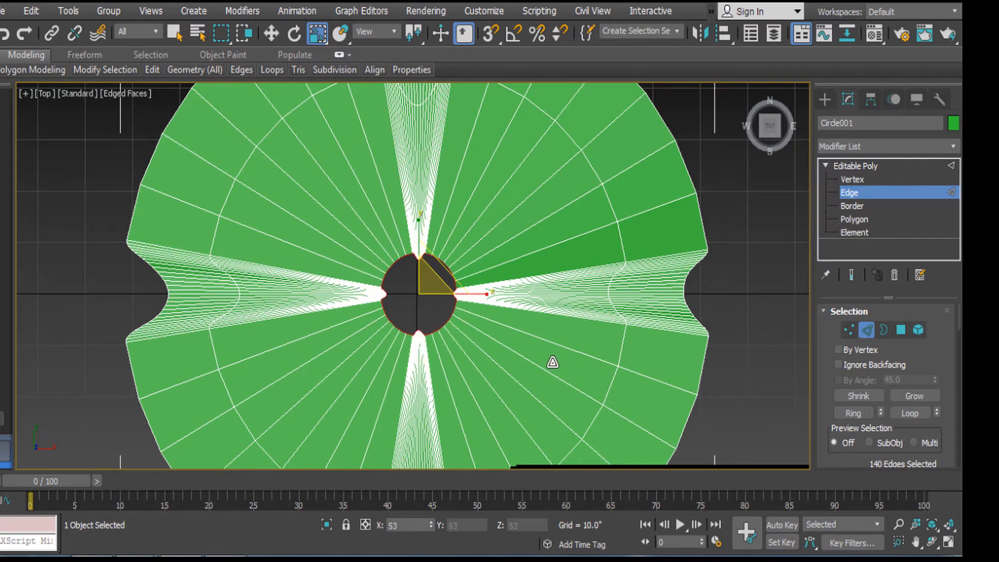
Step: Switch to vertex editing and select the vertices of the north notch on the central hole's rim
scroll(581, 344, down, 4)
click(721, 283)
scroll(703, 289, up, 4)
scroll(704, 290, up, 2)
middle_drag(704, 289, 825, 250)
scroll(825, 250, down, 2)
click(852, 179)
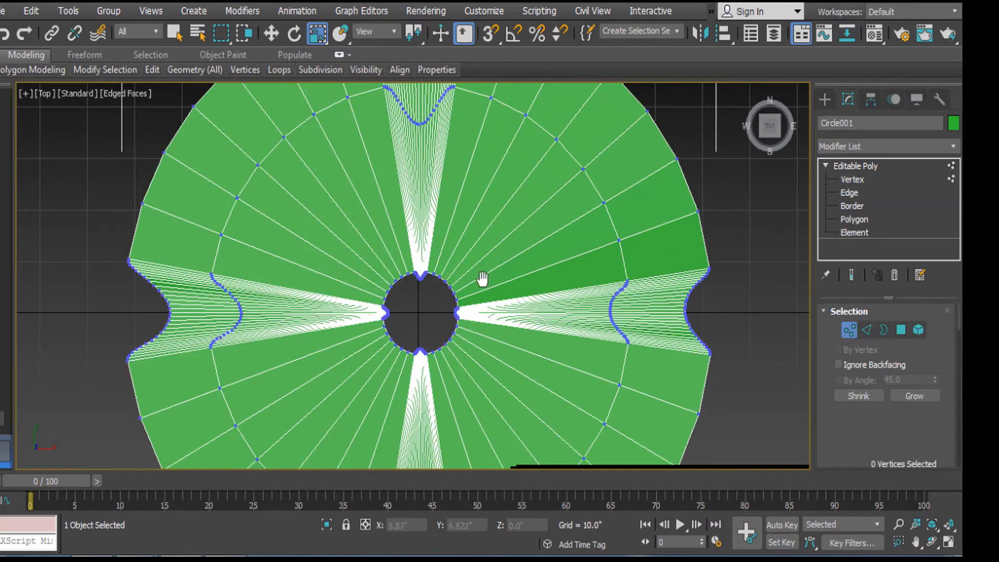
scroll(508, 308, up, 6)
scroll(523, 307, up, 2)
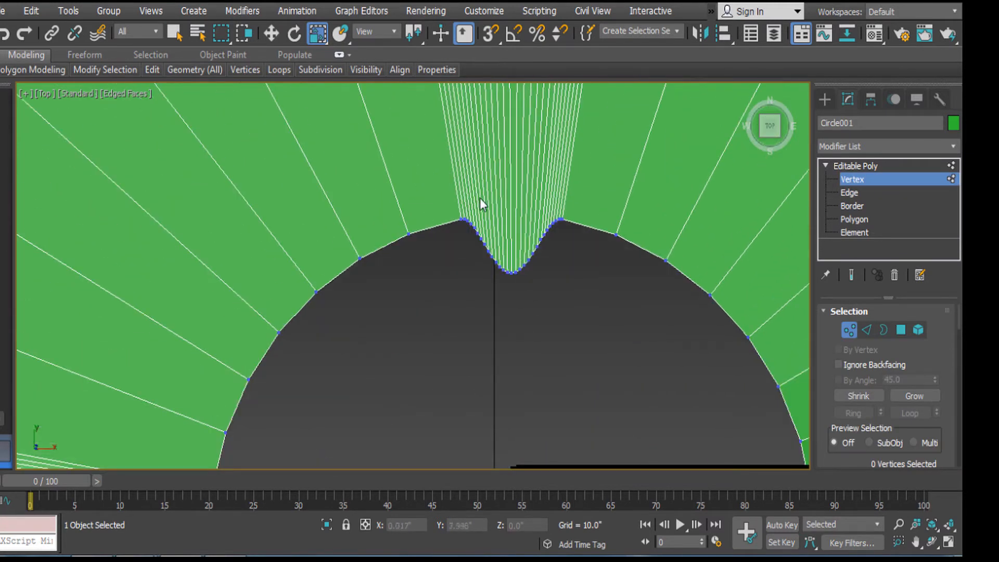
drag(575, 300, 579, 301)
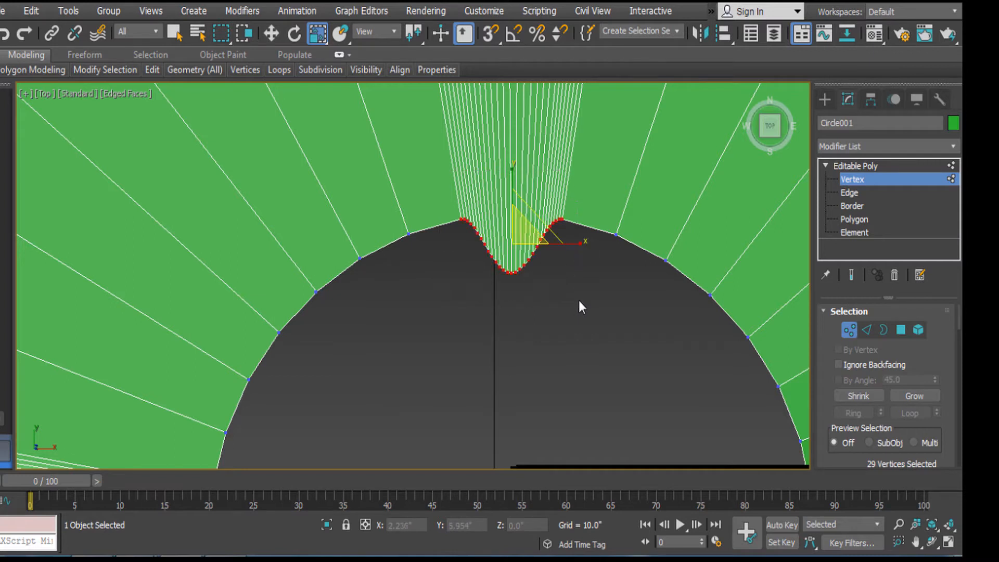
Step: Try to flatten the hole's north notch by scaling its vertices along Y, undoing each attempt
drag(512, 171, 563, 311)
key(ctrl+z)
click(553, 316)
key(w)
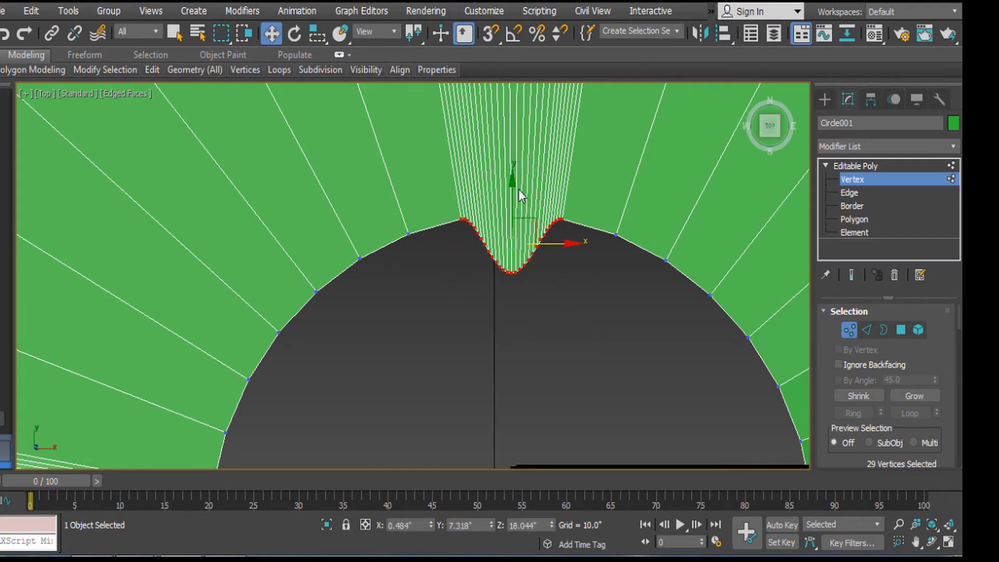
key(r)
drag(513, 171, 514, 233)
key(ctrl+z)
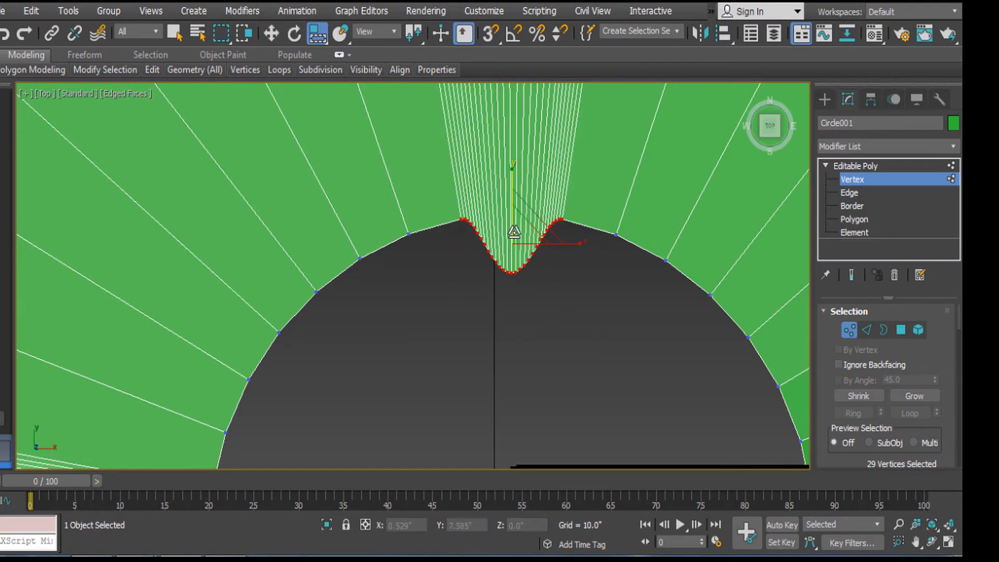
key(f)
alt+middle_drag(522, 249, 538, 322)
key(t)
scroll(538, 318, up, 5)
scroll(548, 355, down, 8)
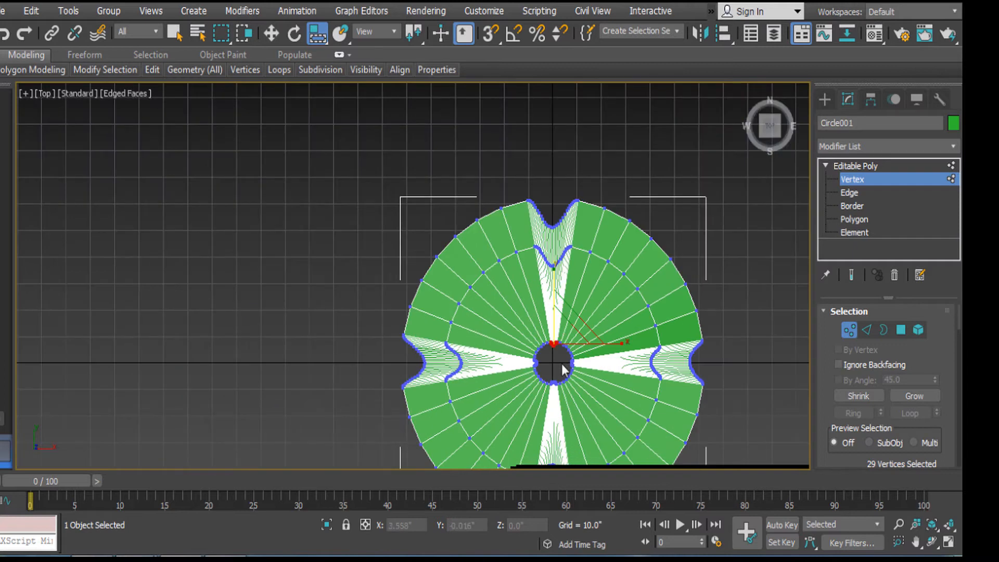
Step: Flatten the hole's east notch by scaling its vertices along X and move them outward in line with the rim
click(561, 367)
scroll(558, 366, up, 10)
middle_drag(564, 237, 464, 251)
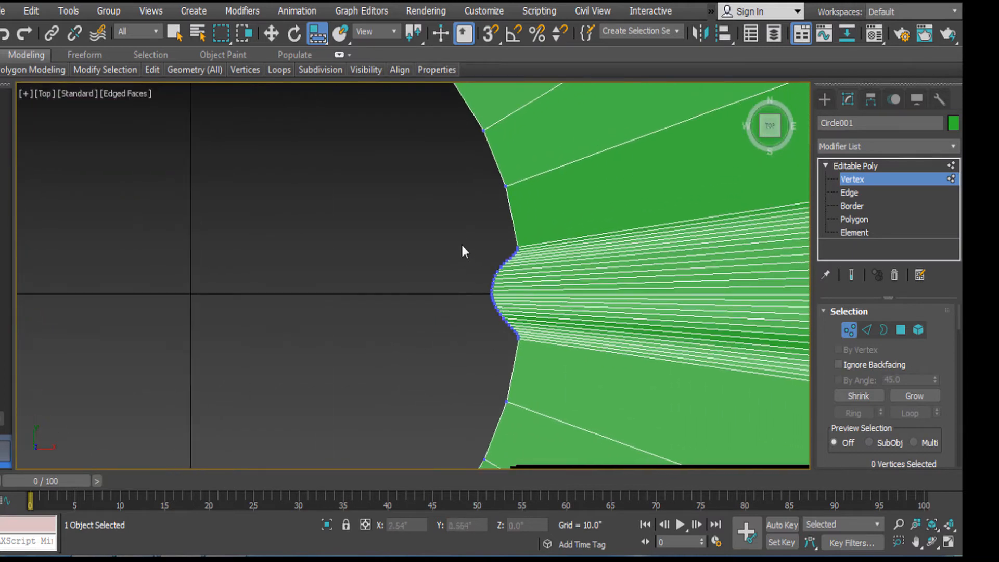
drag(572, 363, 571, 364)
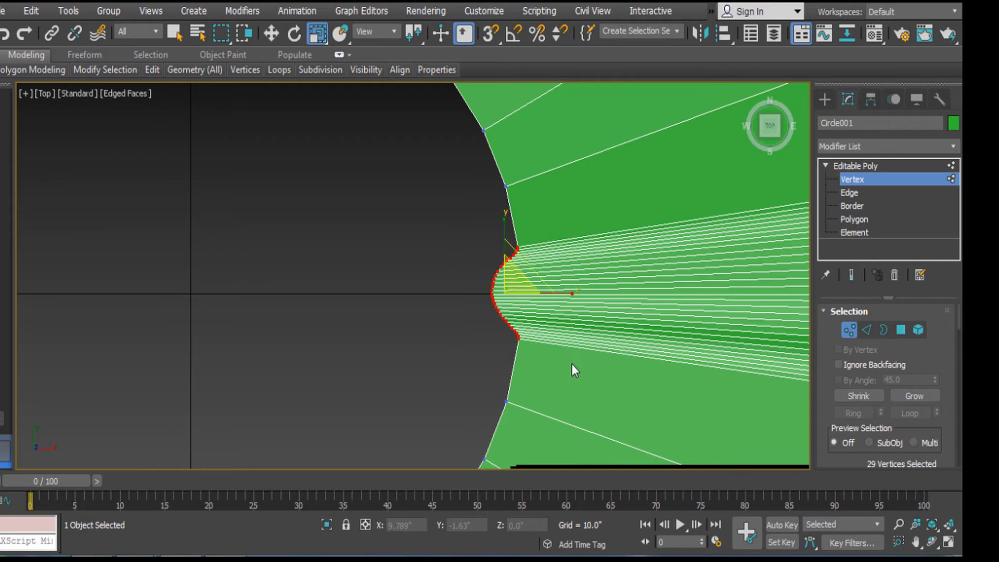
drag(570, 291, 406, 279)
key(e)
key(w)
drag(547, 291, 564, 292)
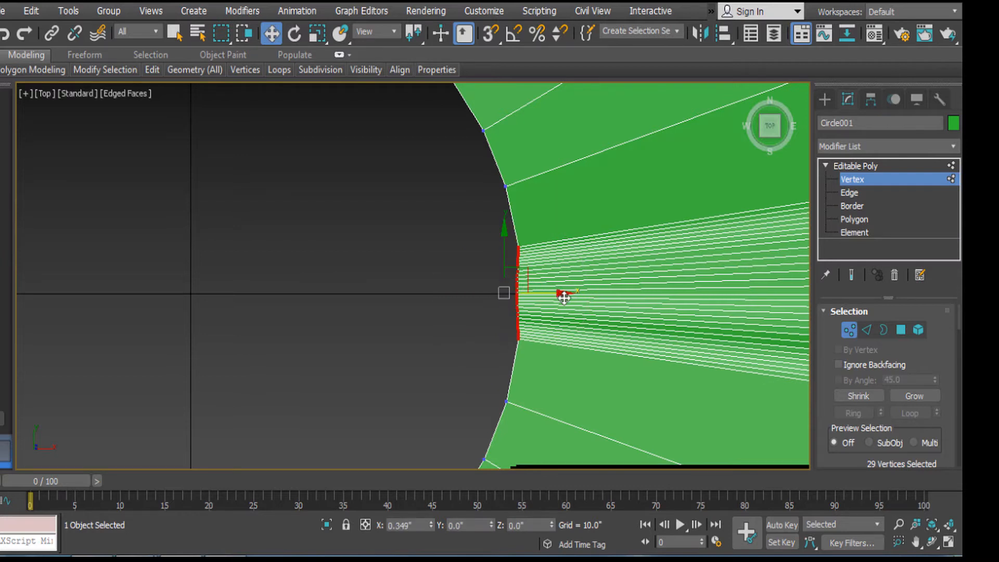
Step: Flatten the hole's north notch by scaling its vertices along Y and move them outward in line with the rim
scroll(541, 281, down, 5)
scroll(461, 265, up, 4)
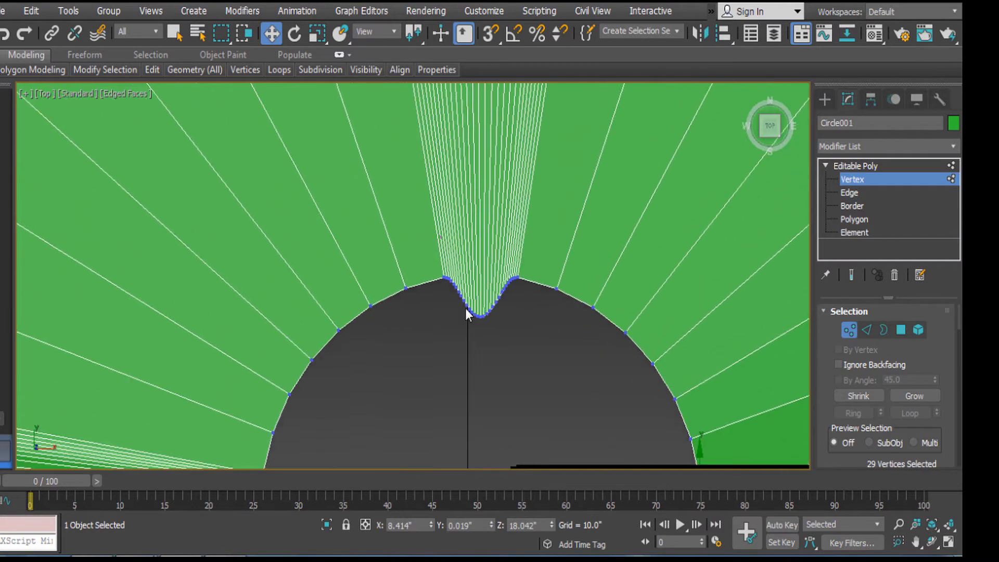
key(r)
drag(479, 223, 500, 424)
key(e)
key(w)
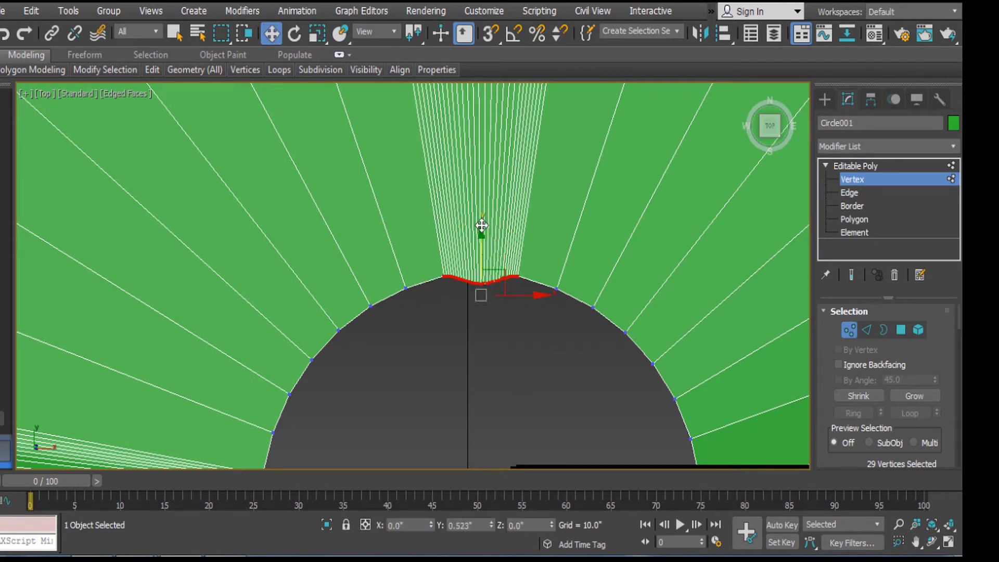
key(r)
drag(481, 211, 482, 405)
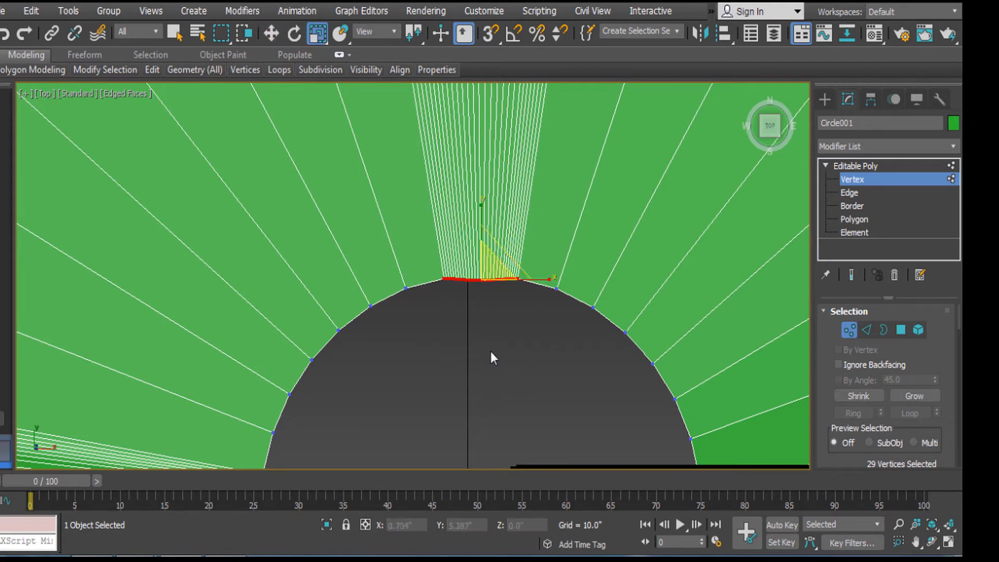
scroll(491, 353, down, 3)
scroll(540, 308, up, 2)
key(e)
key(w)
drag(437, 285, 436, 280)
Step: Flatten the hole's west notch by scaling its vertices along X, and clear the vertex selection
scroll(436, 367, down, 2)
middle_drag(437, 375, 573, 151)
scroll(500, 182, up, 4)
drag(478, 341, 478, 340)
key(r)
drag(507, 289, 470, 290)
key(w)
click(527, 248)
Step: Flatten the hole's south notch by scaling its vertices along Y and move them outward to round off the rim
scroll(528, 244, down, 3)
middle_drag(528, 243, 501, 187)
scroll(521, 232, up, 3)
middle_drag(537, 276, 516, 223)
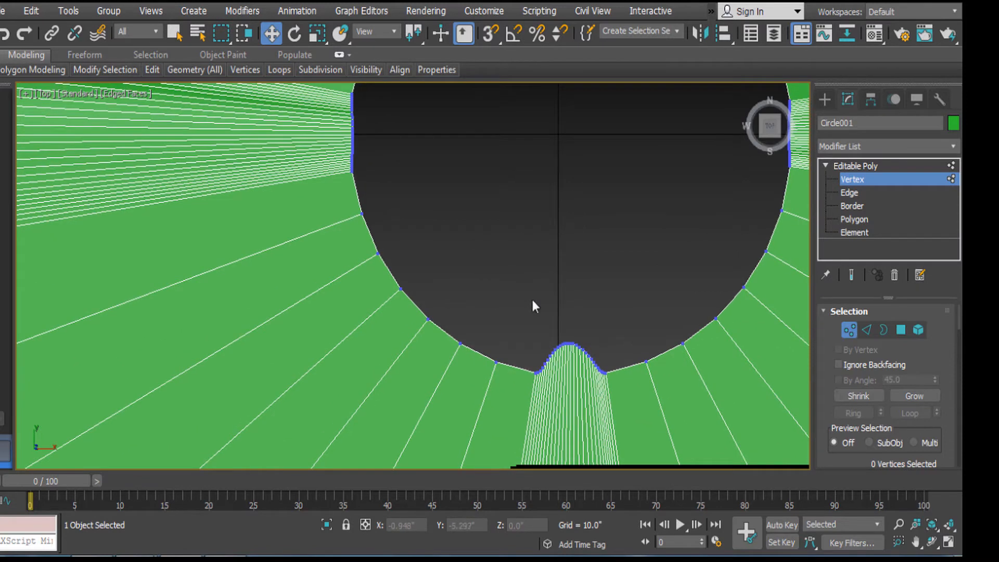
scroll(532, 298, down, 2)
middle_drag(528, 295, 467, 228)
drag(529, 311, 529, 311)
scroll(529, 311, up, 2)
key(r)
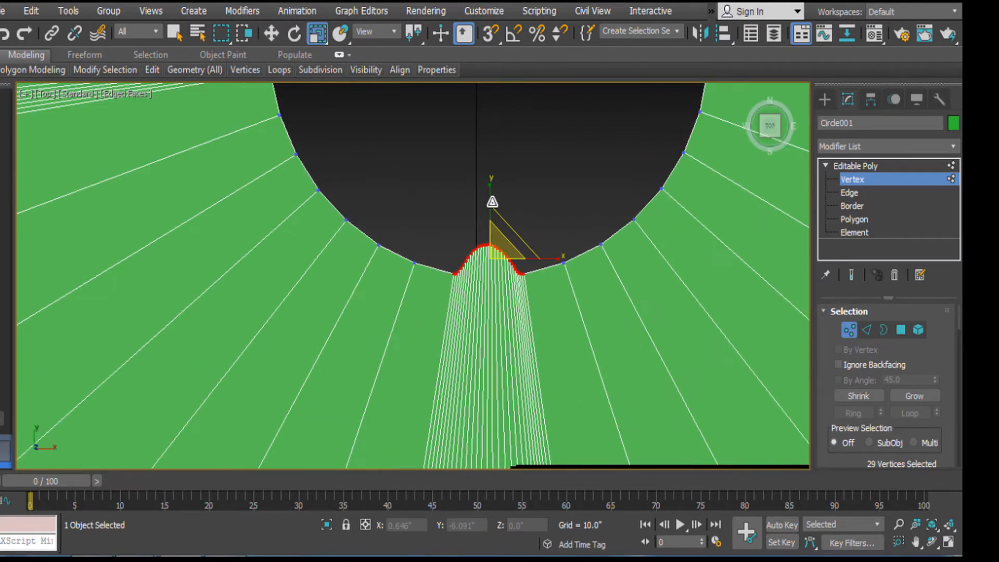
drag(492, 222, 498, 354)
drag(494, 180, 500, 325)
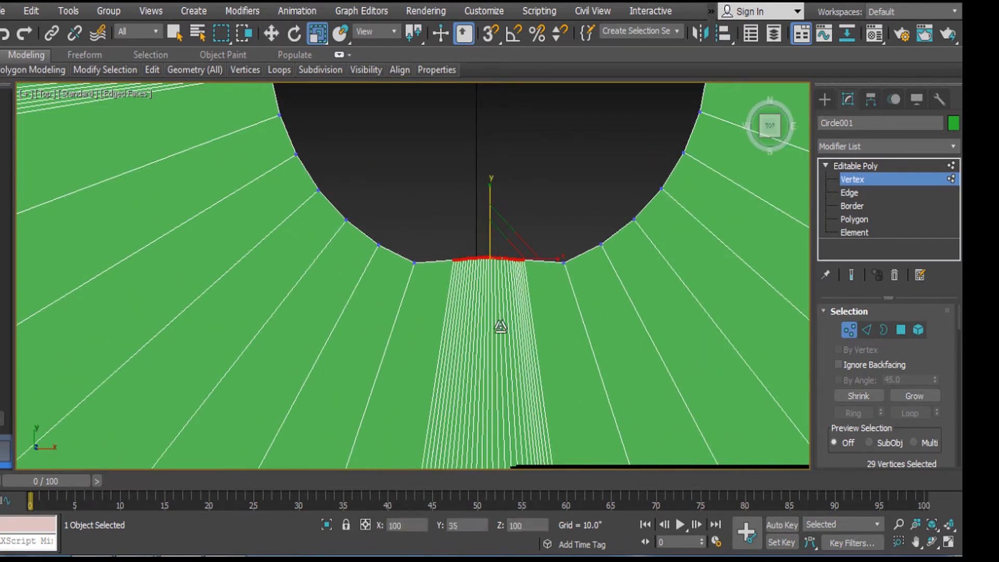
key(w)
drag(491, 201, 493, 219)
Step: Leave vertex editing and display the whole notched disc in plain shading without edged faces
scroll(494, 218, down, 10)
scroll(545, 229, up, 5)
alt+middle_drag(564, 252, 347, 176)
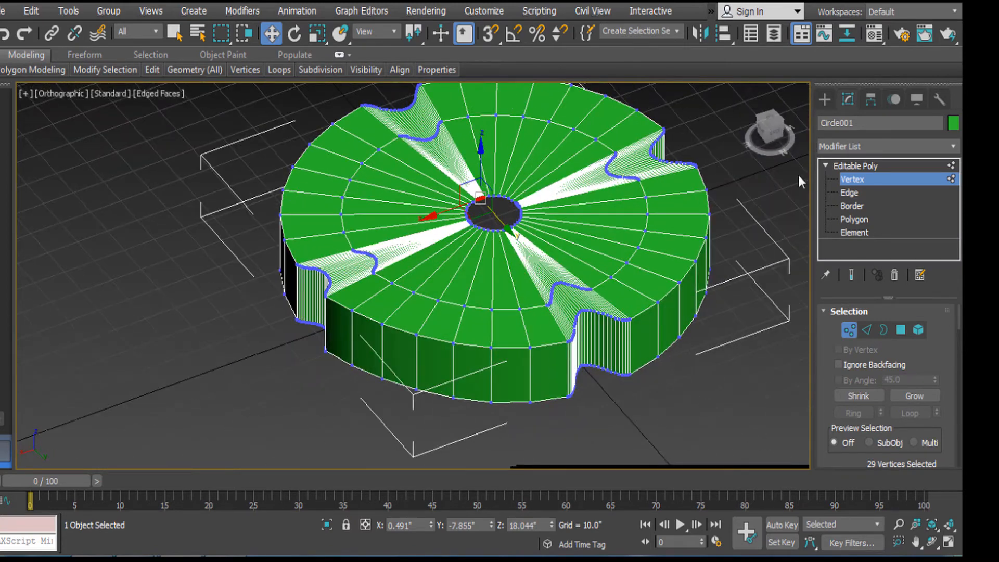
click(858, 179)
click(235, 211)
alt+middle_drag(503, 390, 549, 399)
click(429, 273)
alt+middle_drag(431, 276, 250, 280)
key(F4)
mouse_move(339, 330)
alt+middle_down()
mouse_move(345, 370)
mouse_move(470, 334)
mouse_move(495, 270)
alt+middle_up()
Step: Preview the disc with NURMS smoothing from several angles and turn the smoothing off again
right_click(495, 270)
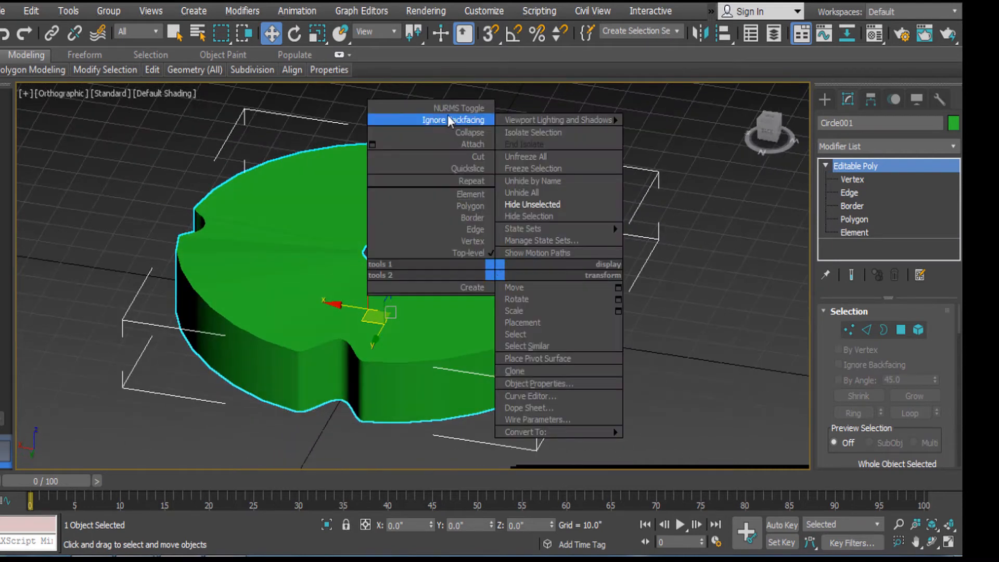
click(447, 112)
alt+middle_drag(493, 183, 569, 232)
right_click(569, 233)
alt+middle_drag(296, 236, 329, 299)
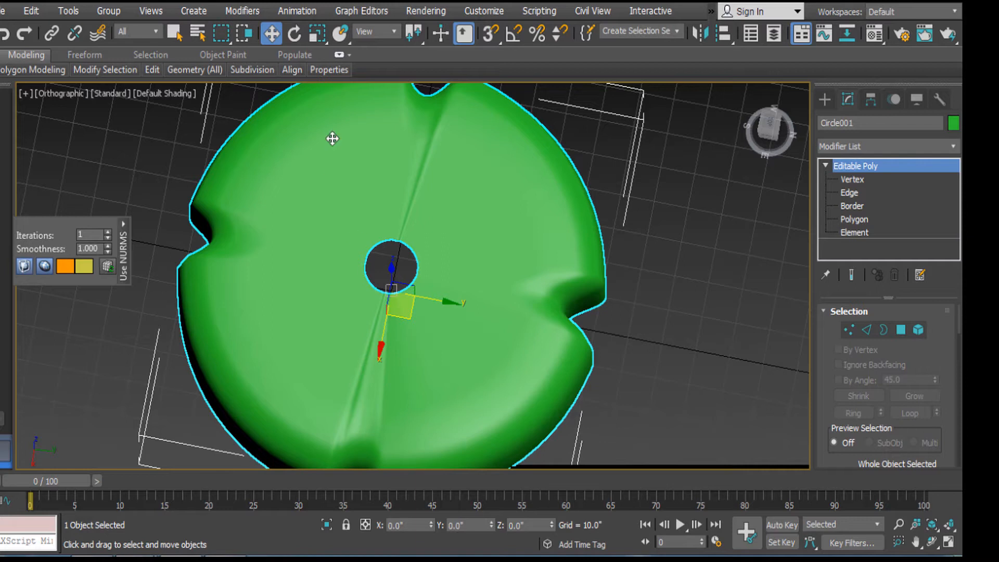
alt+middle_drag(511, 305, 559, 248)
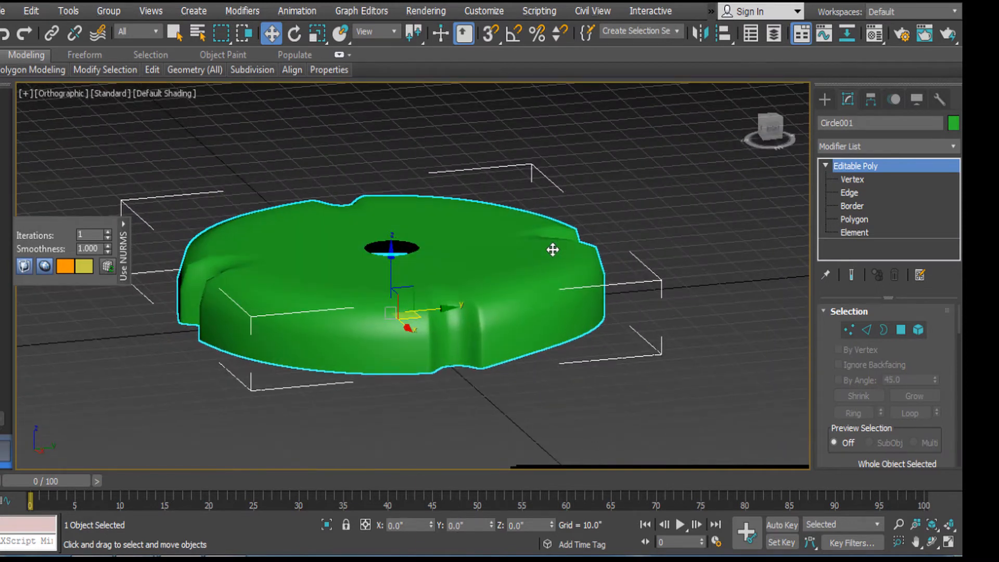
right_click(548, 245)
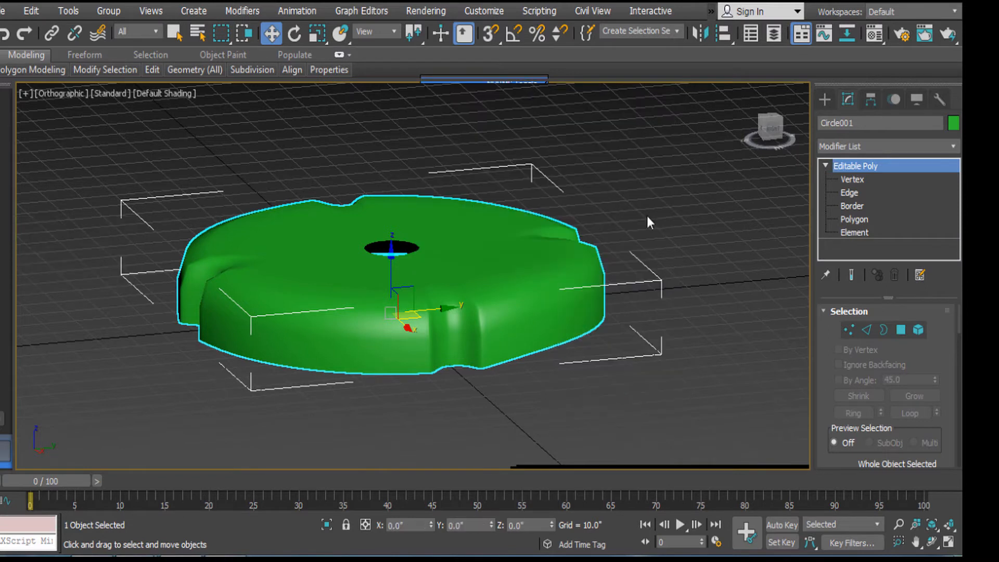
alt+middle_drag(570, 268, 516, 285)
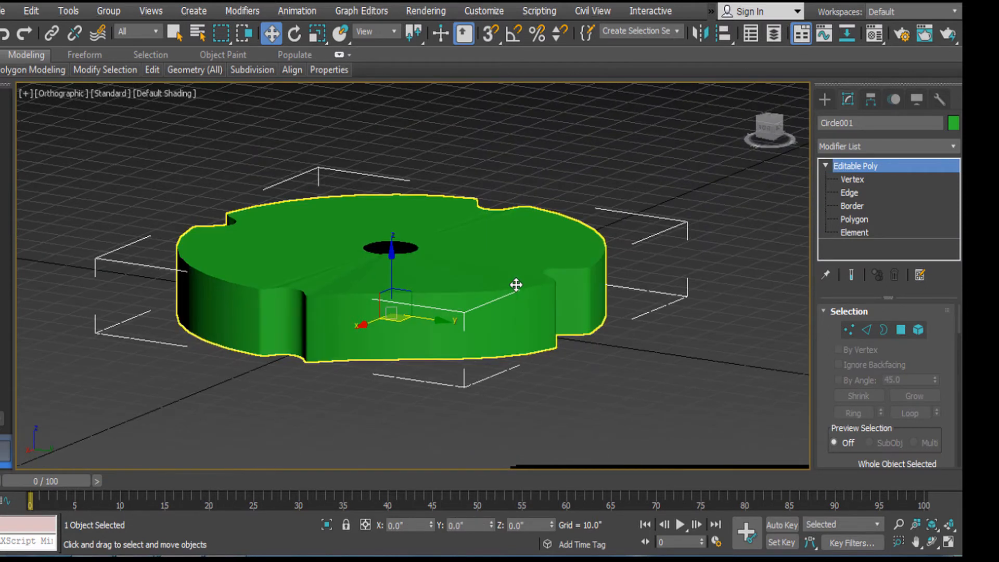
Step: In the front view, select all vertices along the disc's bottom rim and move them down about 4.3 inches
key(f)
click(857, 193)
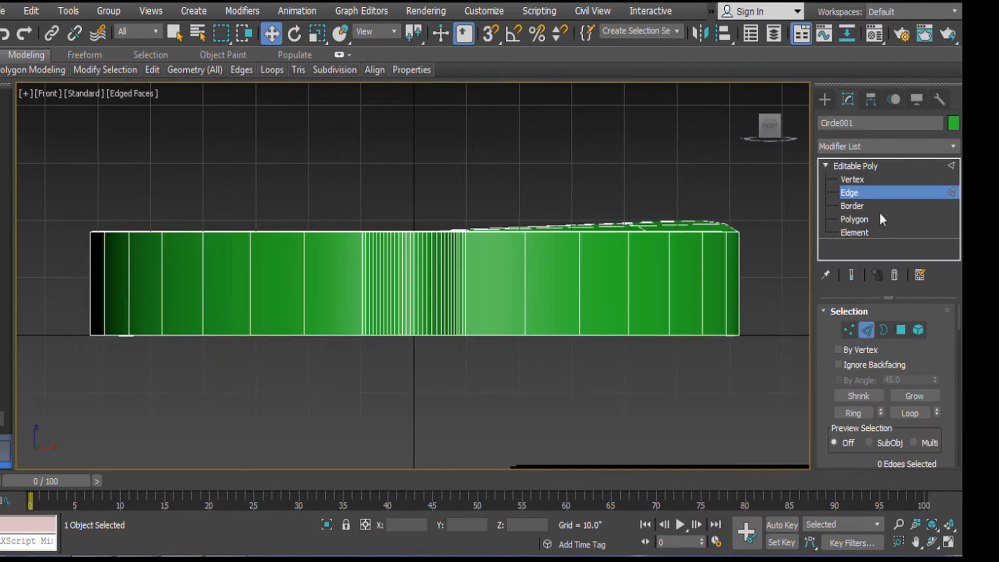
click(856, 180)
drag(68, 359, 765, 315)
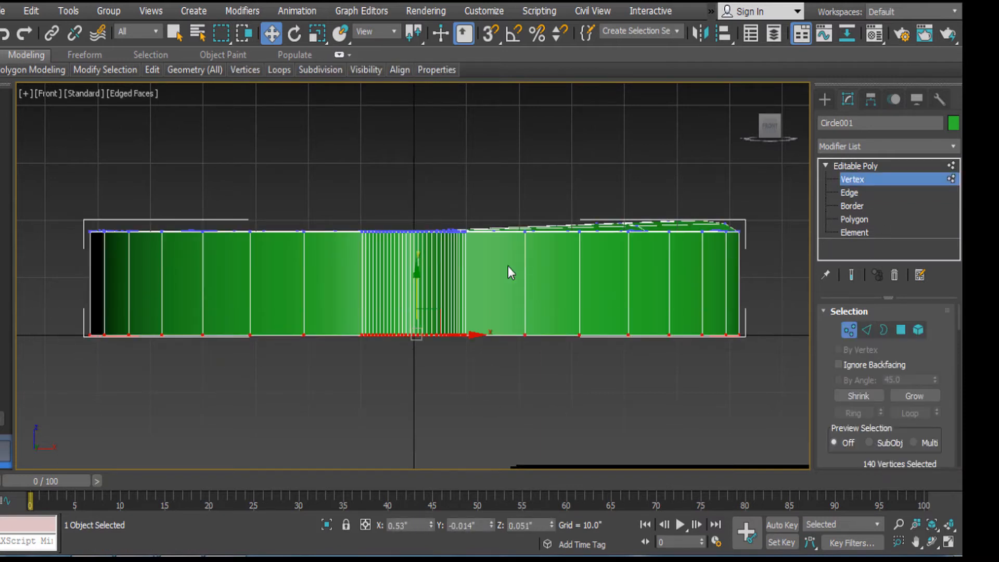
drag(416, 284, 418, 311)
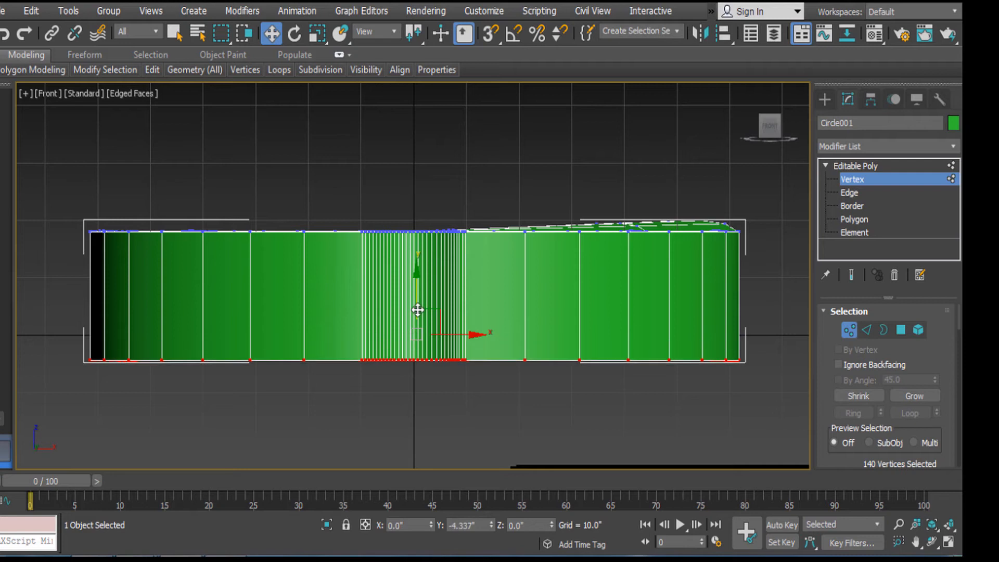
Step: Preview the taller disc with NURMS smoothing in orbited and front views, and turn the smoothing off again
right_click(520, 301)
click(476, 98)
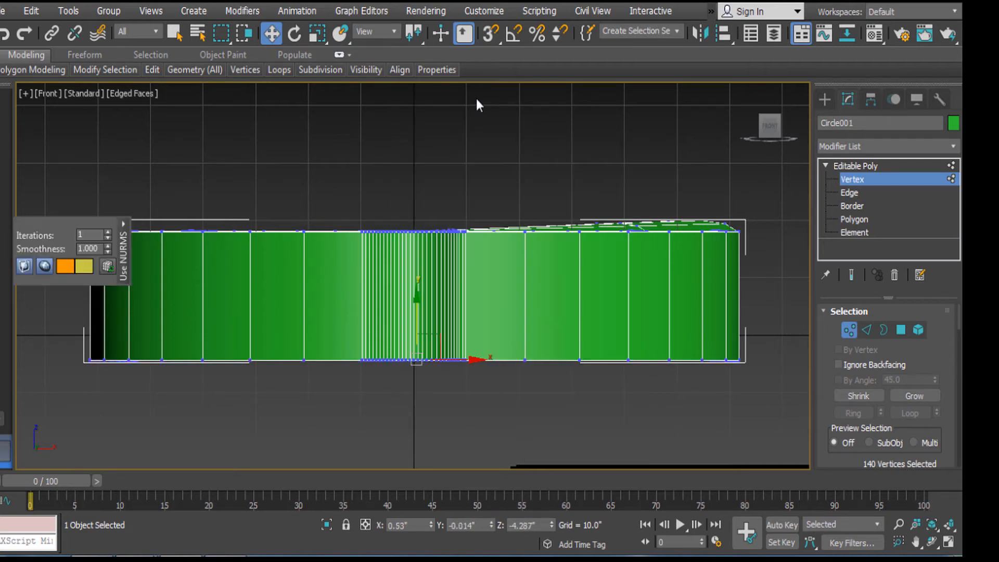
alt+middle_drag(476, 155, 404, 285)
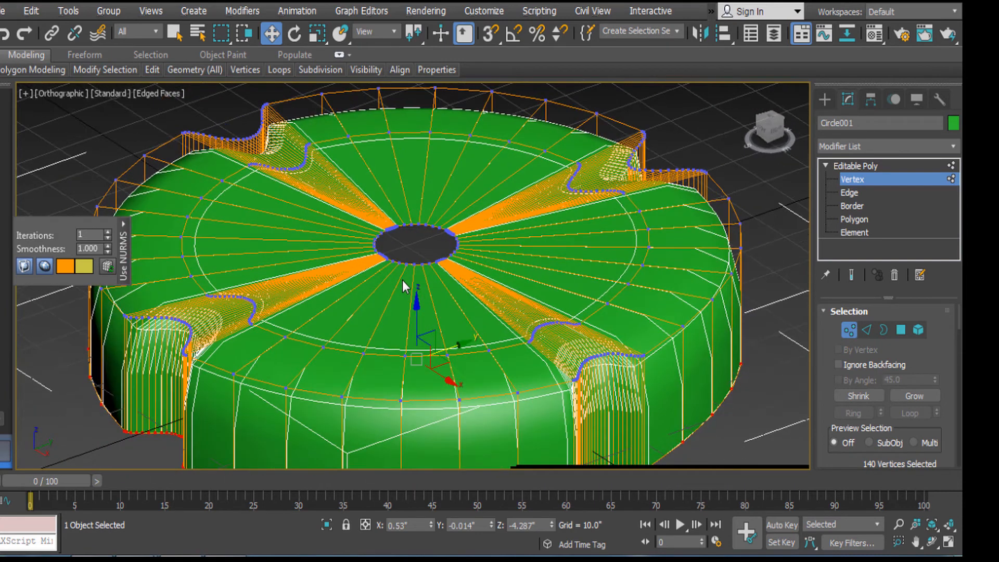
click(848, 164)
key(f)
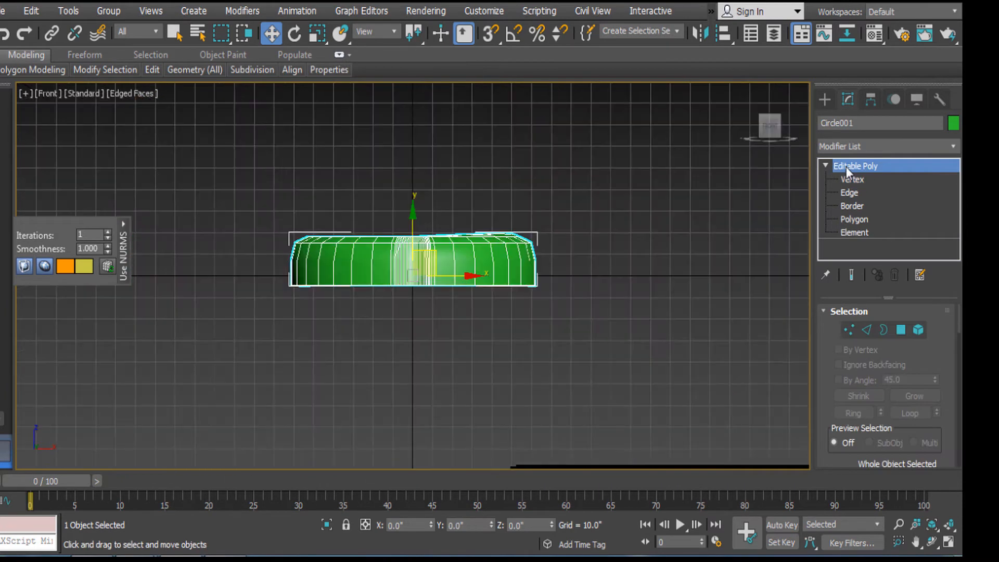
right_click(507, 263)
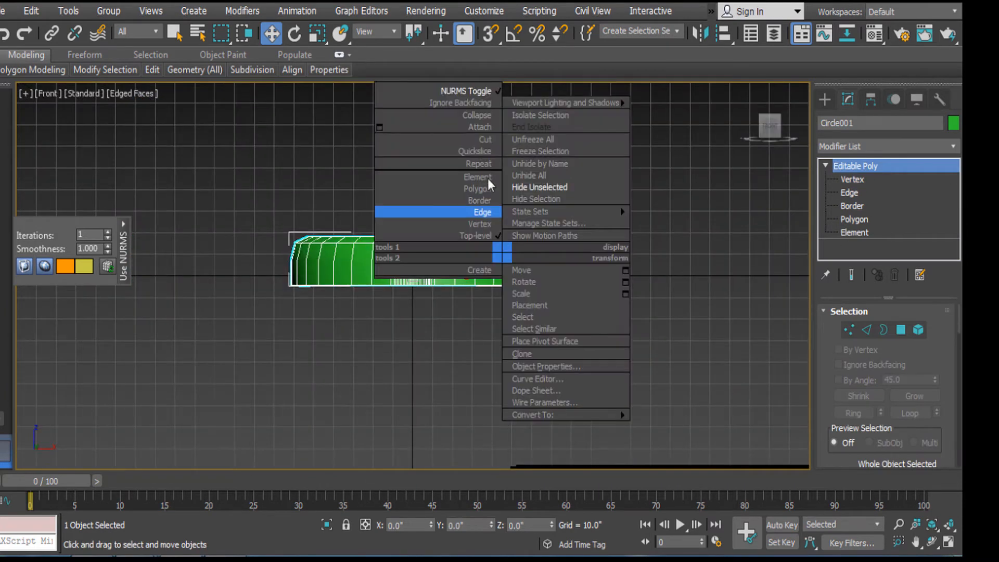
click(473, 95)
Step: Select only the edges along the disc's bottom rim and extrude them with a height and width of 0
click(863, 193)
drag(714, 374, 39, 318)
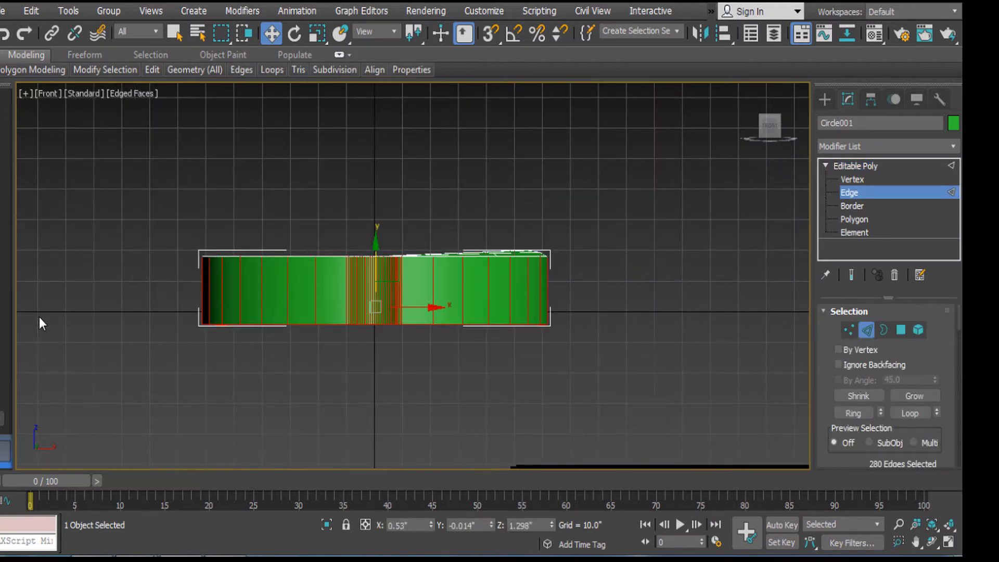
drag(662, 285, 664, 285)
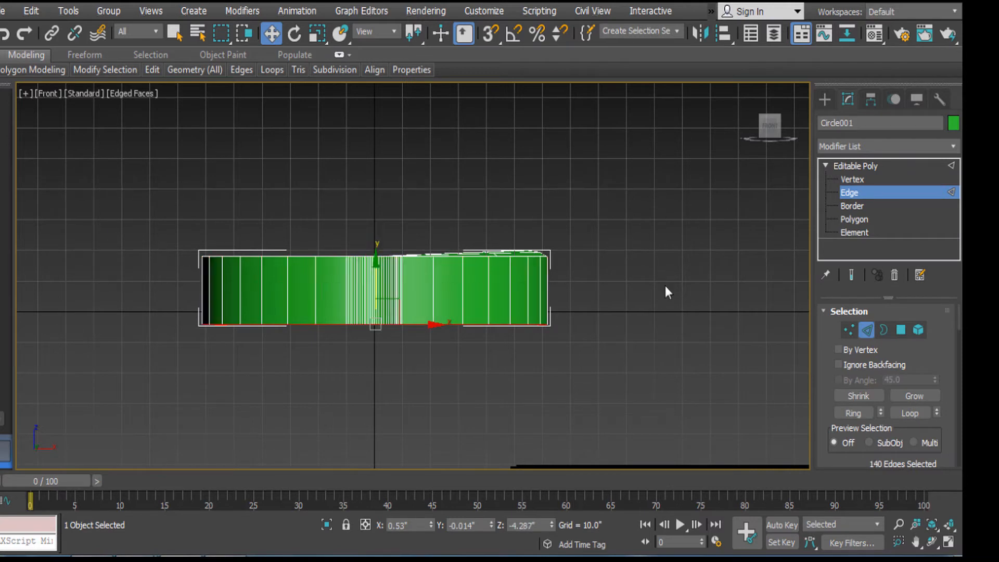
alt+middle_drag(651, 295, 582, 249)
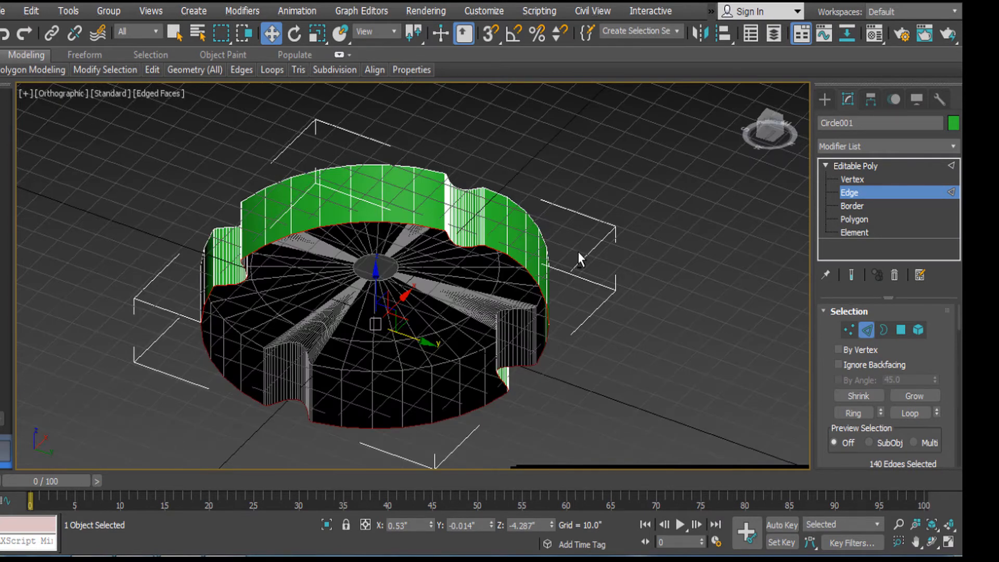
key(f)
scroll(578, 252, up, 5)
scroll(577, 281, down, 2)
right_click(579, 268)
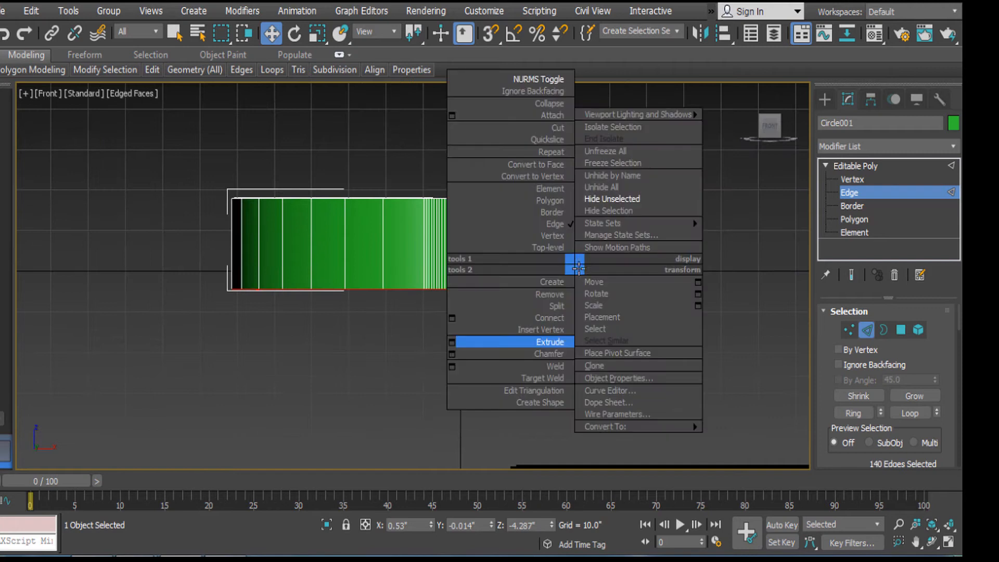
click(451, 343)
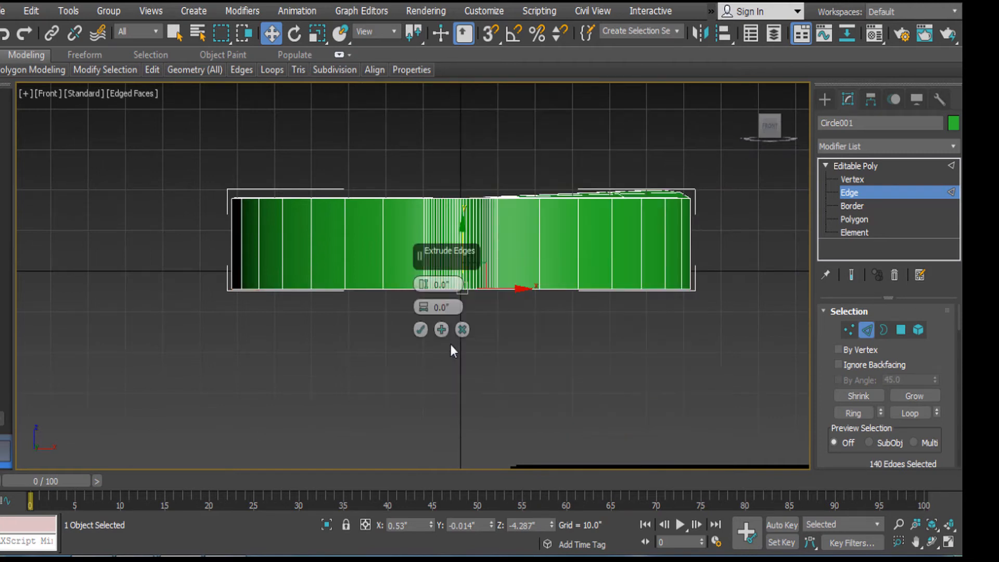
click(419, 330)
Step: Move the extruded bottom rim edges straight down to a Z of about -59.2 inches to form a tall wall
drag(462, 234, 467, 404)
middle_drag(479, 403, 477, 303)
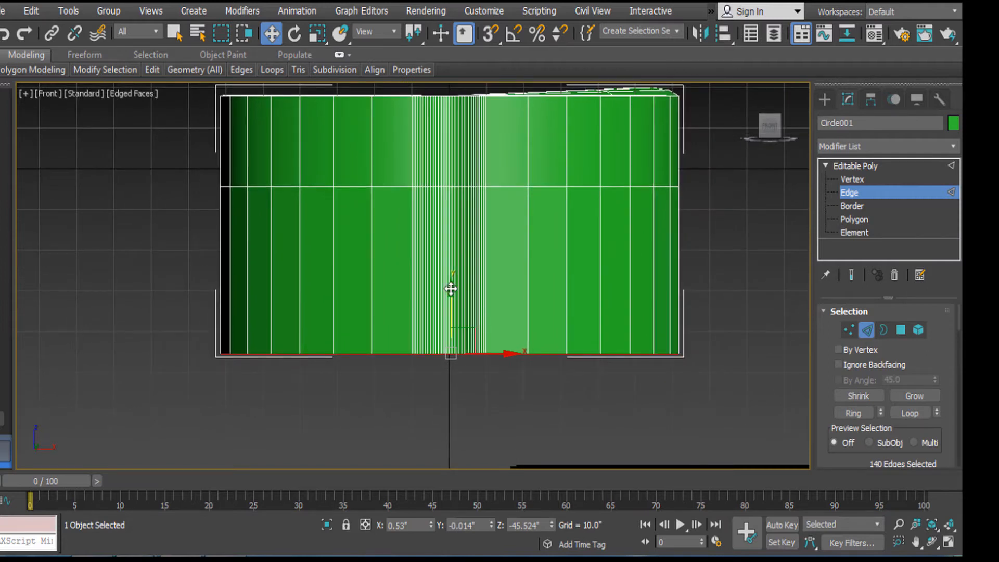
drag(450, 291, 451, 302)
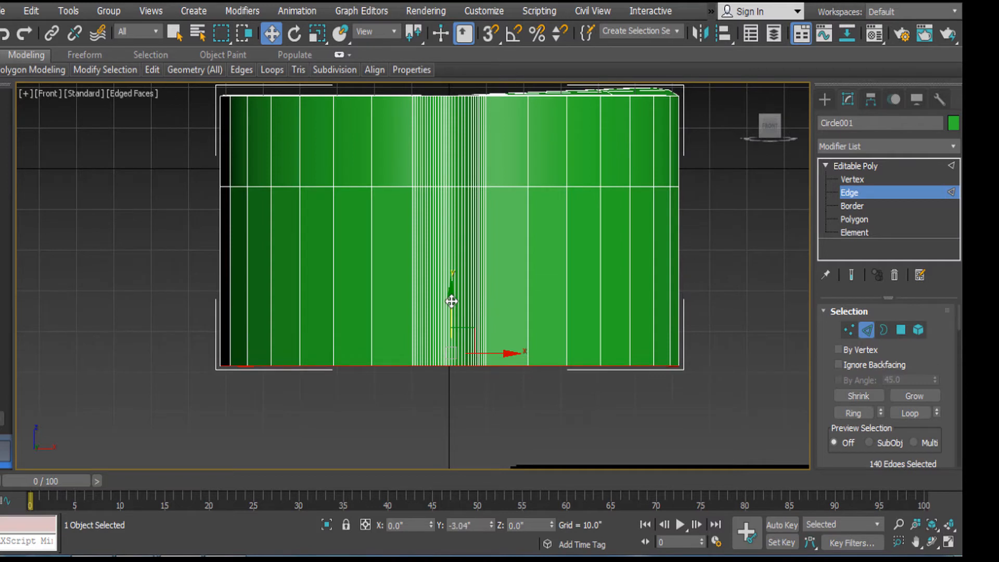
drag(452, 301, 454, 330)
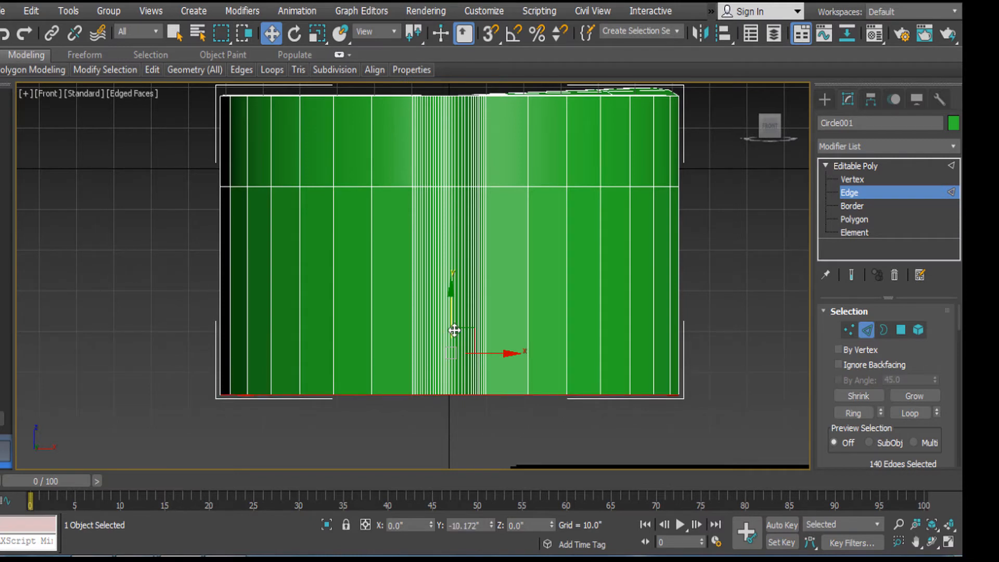
drag(454, 330, 456, 344)
Step: Extrude the bottom edges again with height and width 0 and move them down to a Z of about -84.4 inches
middle_drag(469, 290, 465, 199)
right_click(504, 269)
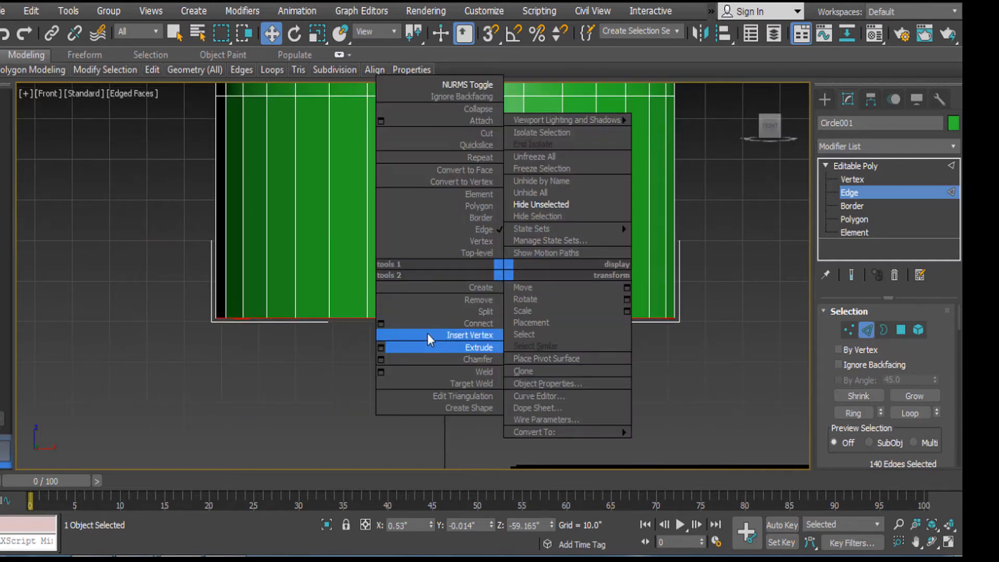
click(381, 348)
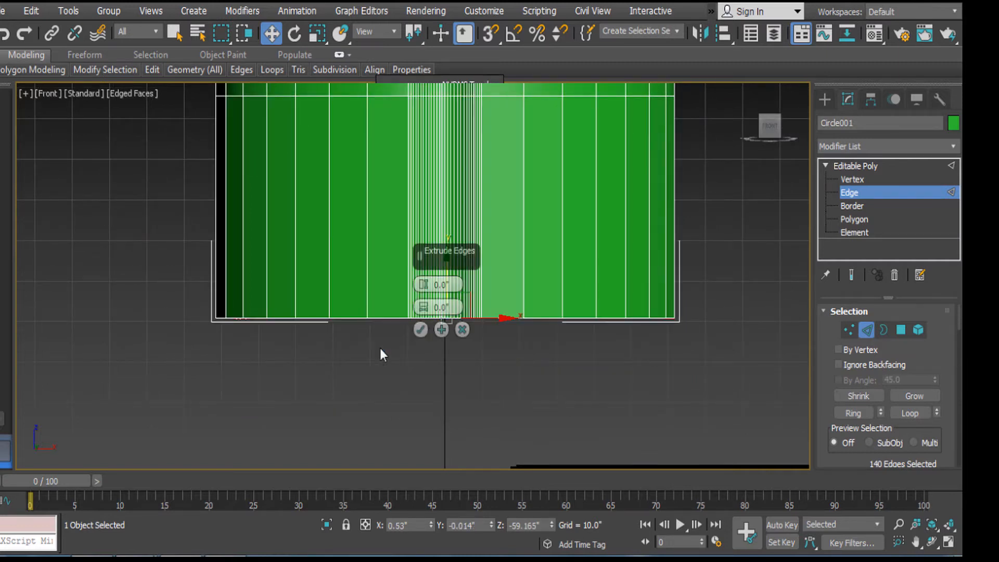
click(421, 329)
drag(449, 259, 440, 362)
alt+middle_drag(465, 342, 598, 335)
key(f)
scroll(597, 335, down, 4)
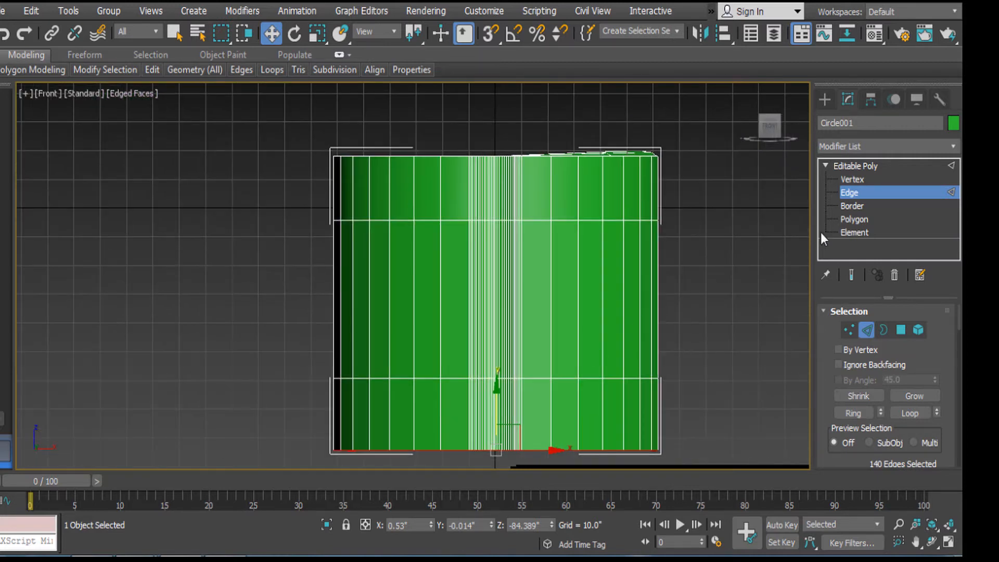
click(854, 220)
drag(179, 287, 697, 339)
alt+middle_drag(537, 261, 616, 281)
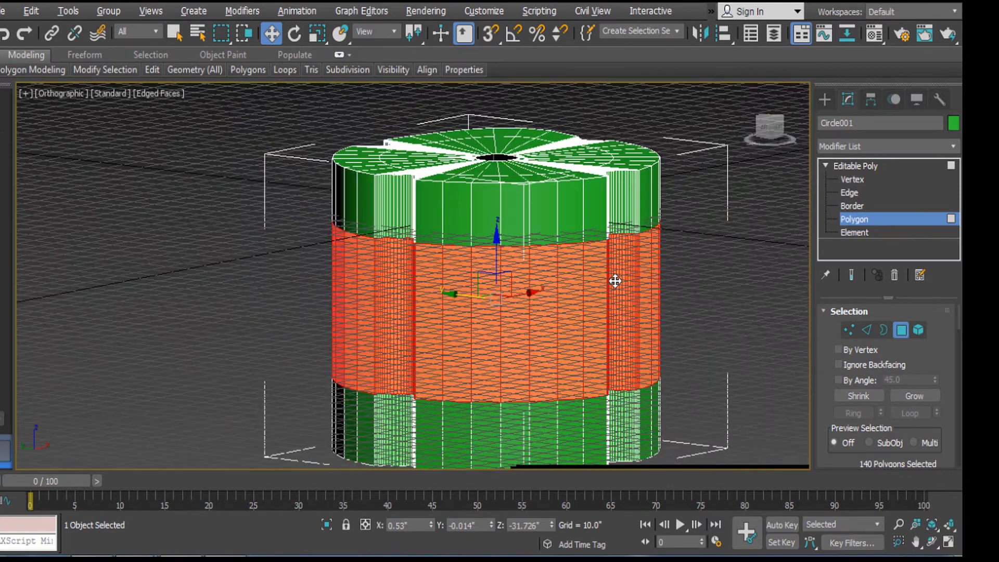
Step: Connect the vertical edges of the tall middle wall band with two segments around the whole body
click(850, 192)
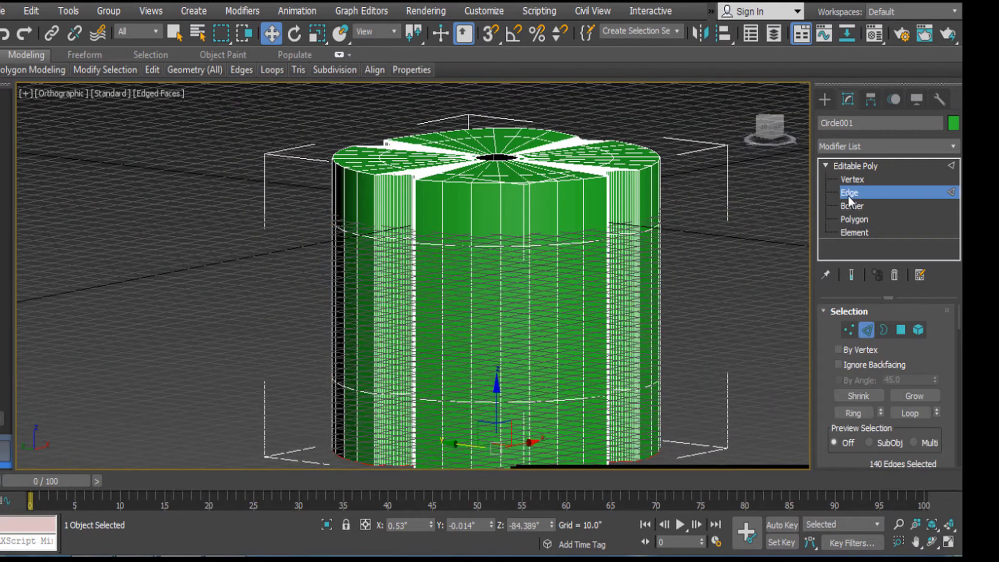
key(f)
middle_drag(657, 259, 628, 445)
scroll(628, 445, down, 4)
click(703, 307)
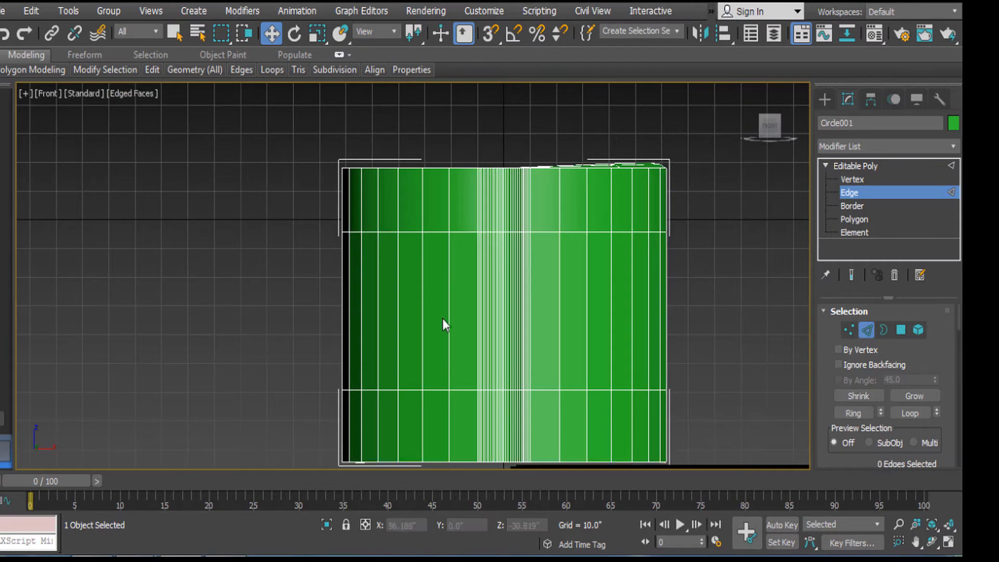
key(ctrl+z)
right_click(751, 274)
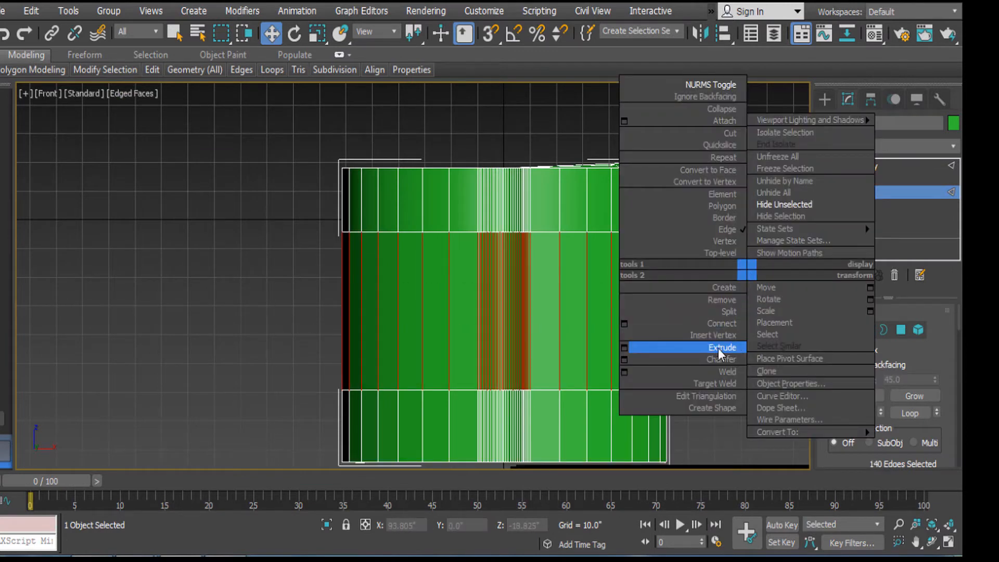
click(624, 323)
click(423, 281)
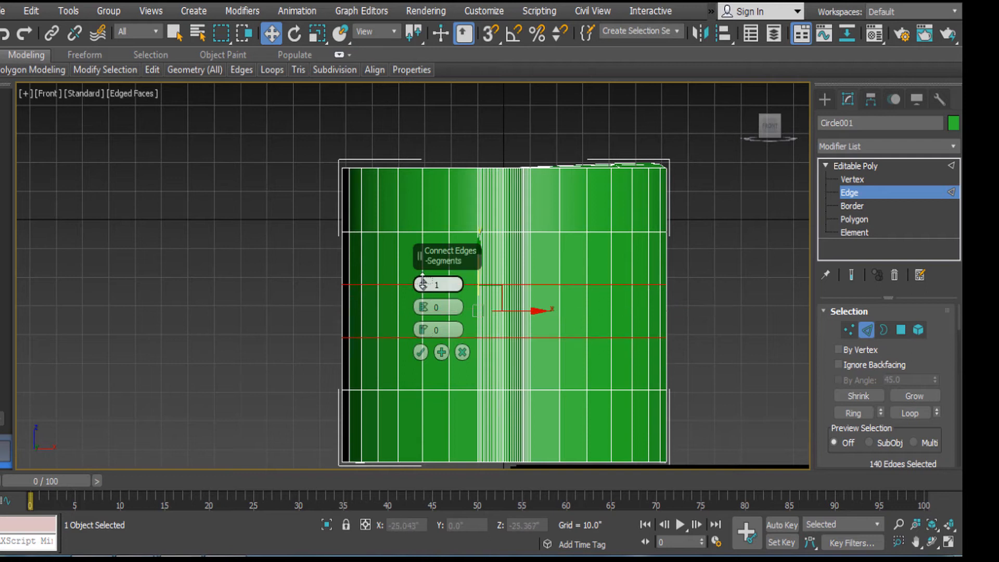
click(420, 355)
Step: Select all polygons in the three middle rows of one wall panel between two notches and delete them to open a window
alt+middle_drag(694, 345, 593, 265)
scroll(614, 263, up, 2)
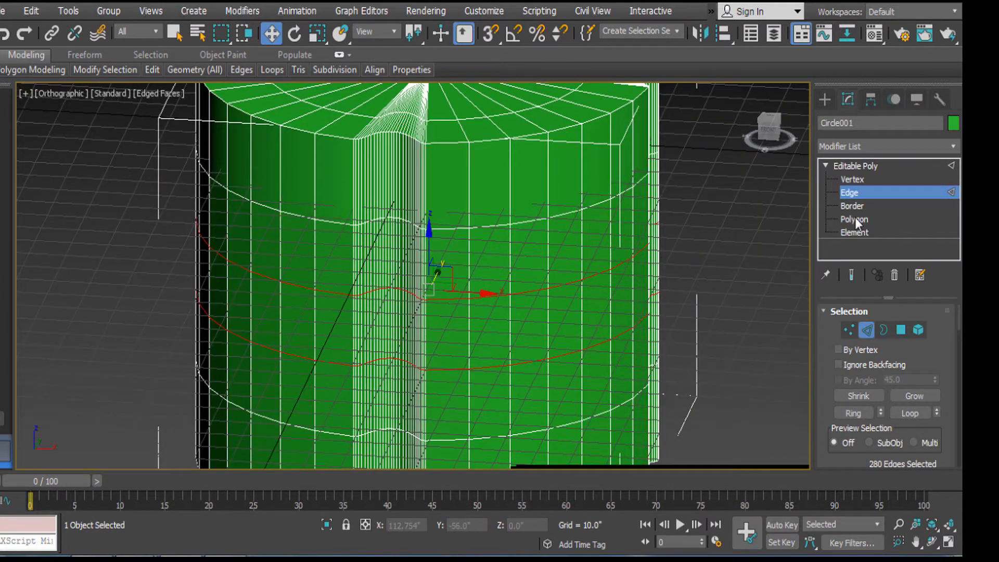
click(855, 218)
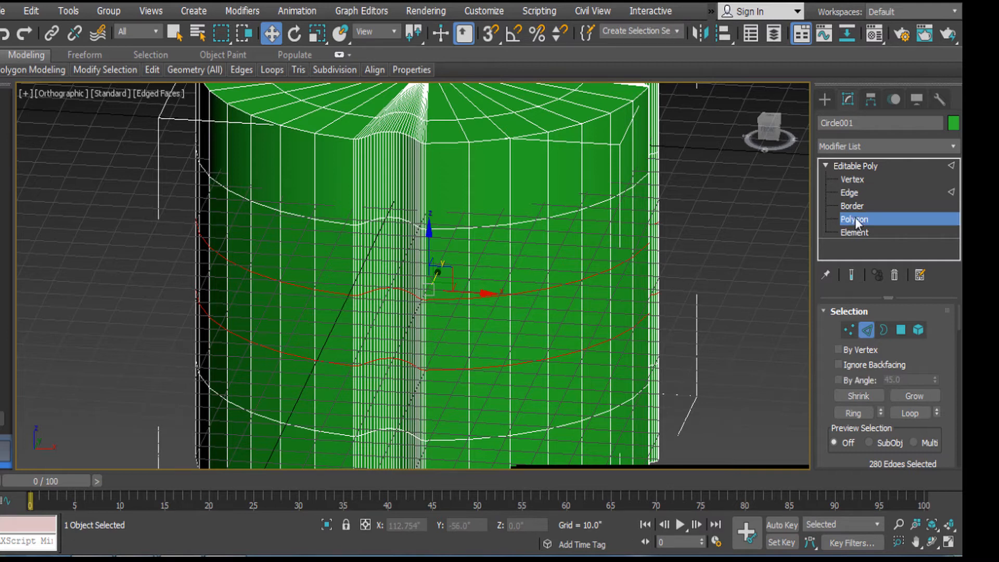
click(450, 275)
ctrl+click(445, 335)
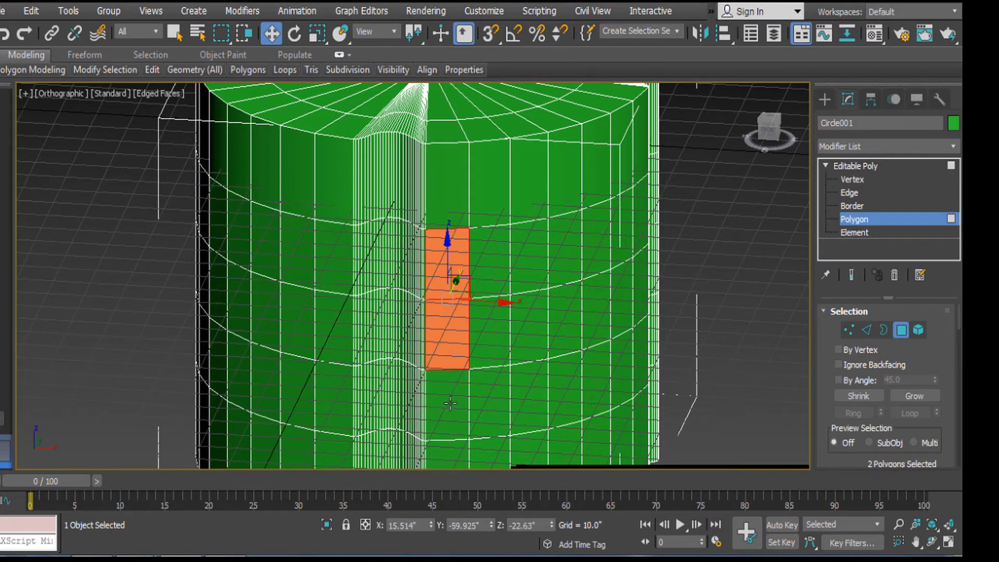
ctrl+click(451, 403)
ctrl+click(494, 382)
ctrl+click(497, 323)
ctrl+click(499, 272)
alt+middle_drag(601, 252, 532, 219)
ctrl+click(574, 218)
ctrl+click(576, 279)
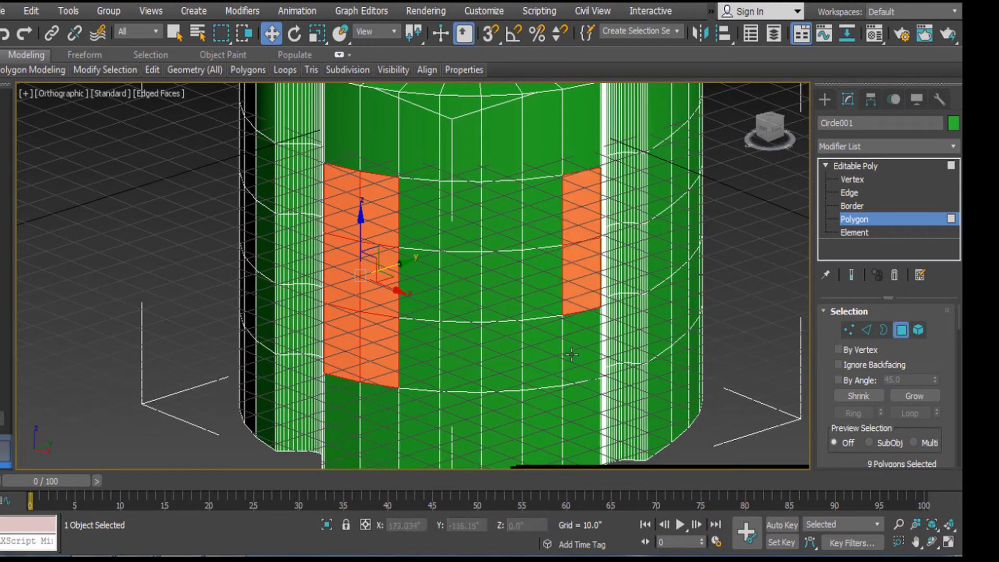
ctrl+click(573, 347)
ctrl+click(536, 364)
ctrl+click(484, 364)
ctrl+click(422, 359)
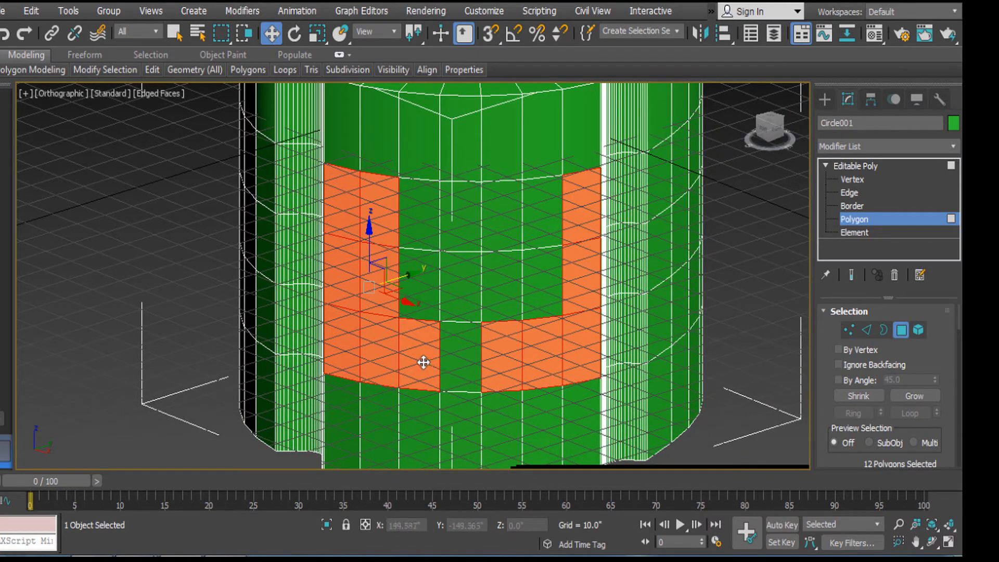
ctrl+click(461, 360)
ctrl+click(423, 285)
ctrl+click(469, 272)
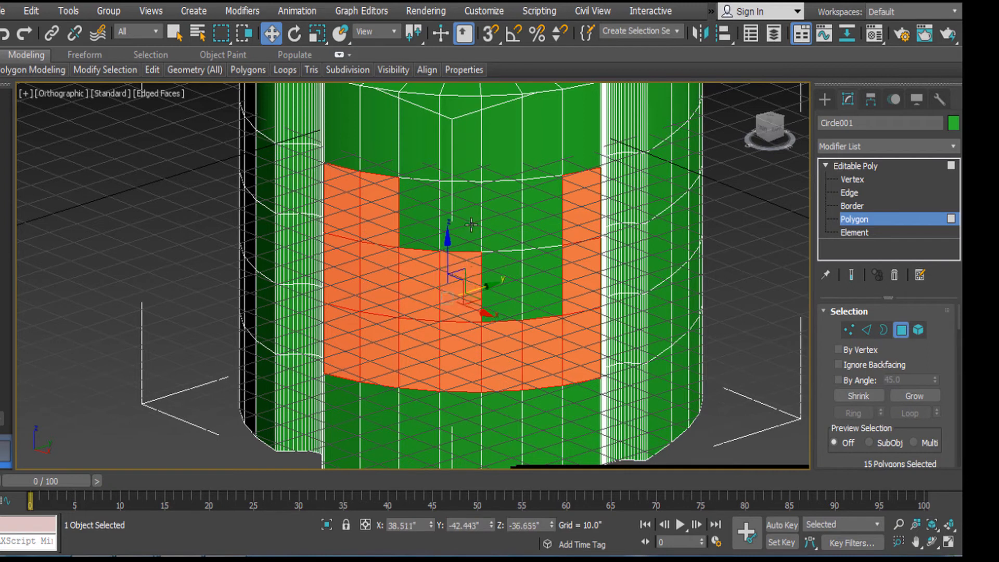
ctrl+click(456, 219)
ctrl+click(424, 213)
ctrl+click(507, 212)
ctrl+click(545, 217)
ctrl+click(544, 288)
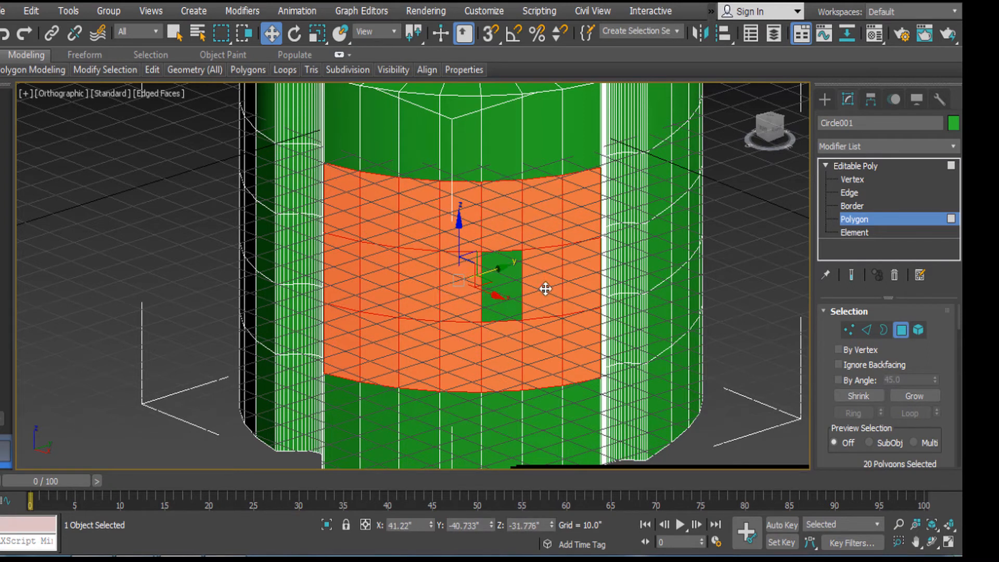
ctrl+click(501, 299)
key(Delete)
Step: Select the polygons in the three middle rows of the adjacent wall panel between its notches and delete them for a second window
alt+middle_drag(595, 283, 551, 313)
scroll(584, 318, down, 5)
scroll(550, 310, up, 4)
scroll(479, 286, up, 4)
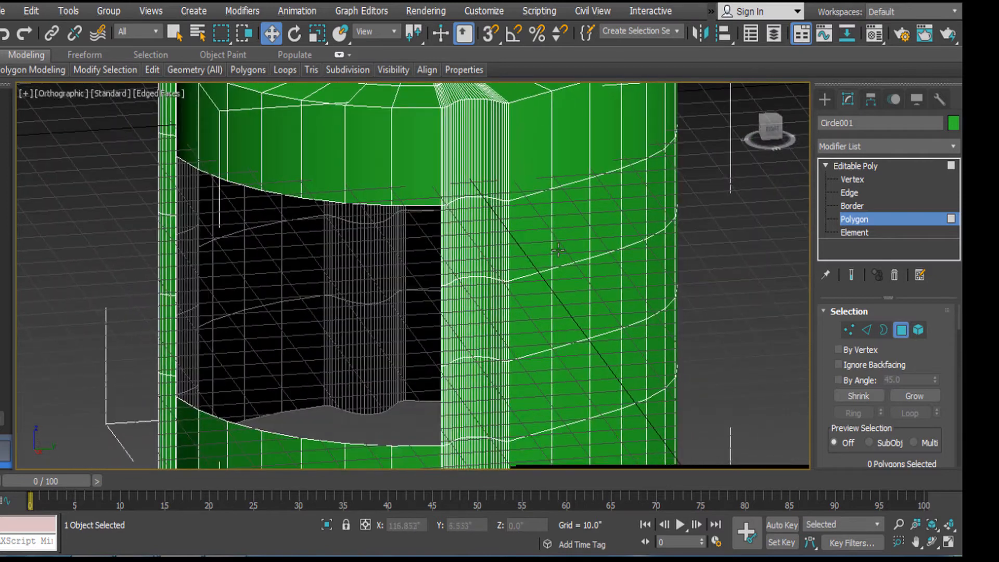
scroll(478, 259, up, 3)
click(433, 262)
middle_drag(462, 323, 470, 222)
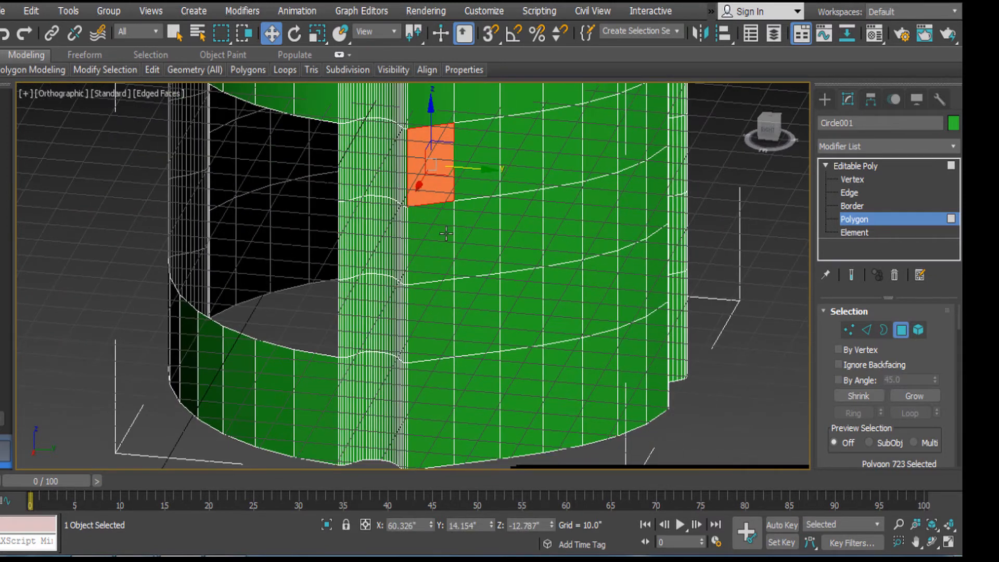
ctrl+click(439, 249)
ctrl+click(436, 327)
ctrl+click(484, 320)
ctrl+click(489, 225)
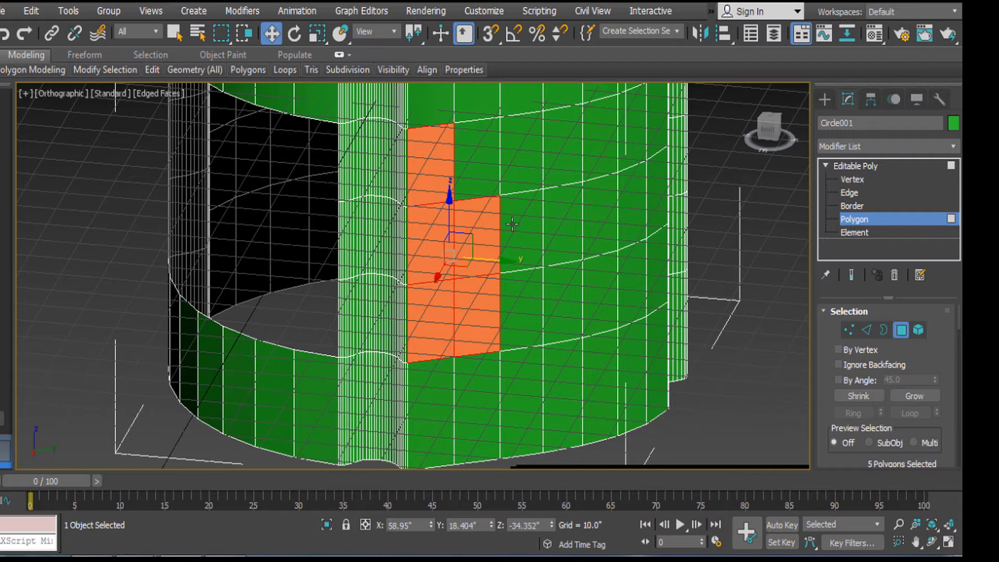
ctrl+click(518, 234)
ctrl+click(523, 300)
ctrl+click(564, 310)
ctrl+click(564, 224)
ctrl+click(561, 149)
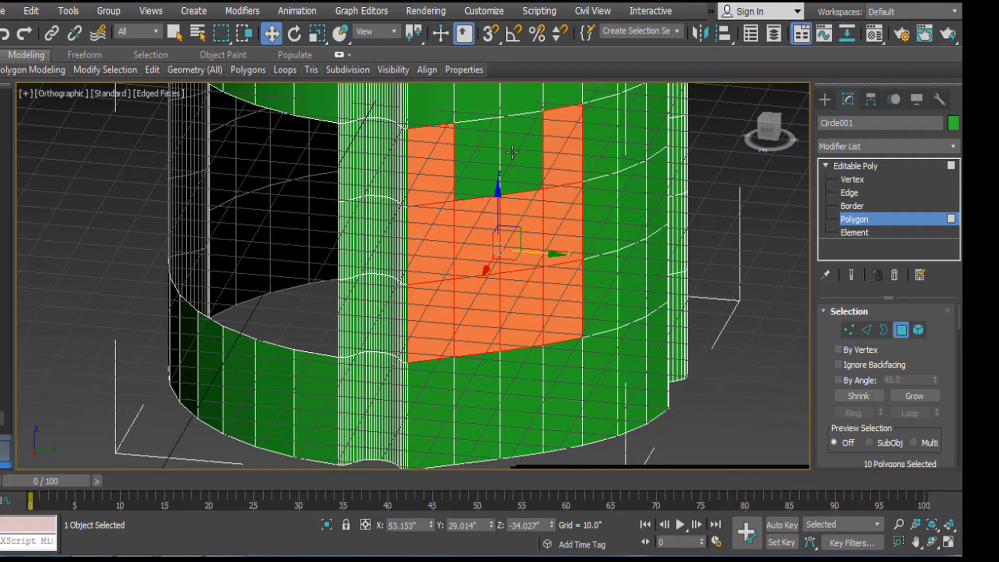
ctrl+click(520, 146)
ctrl+click(462, 151)
alt+middle_drag(600, 209, 614, 173)
ctrl+click(614, 174)
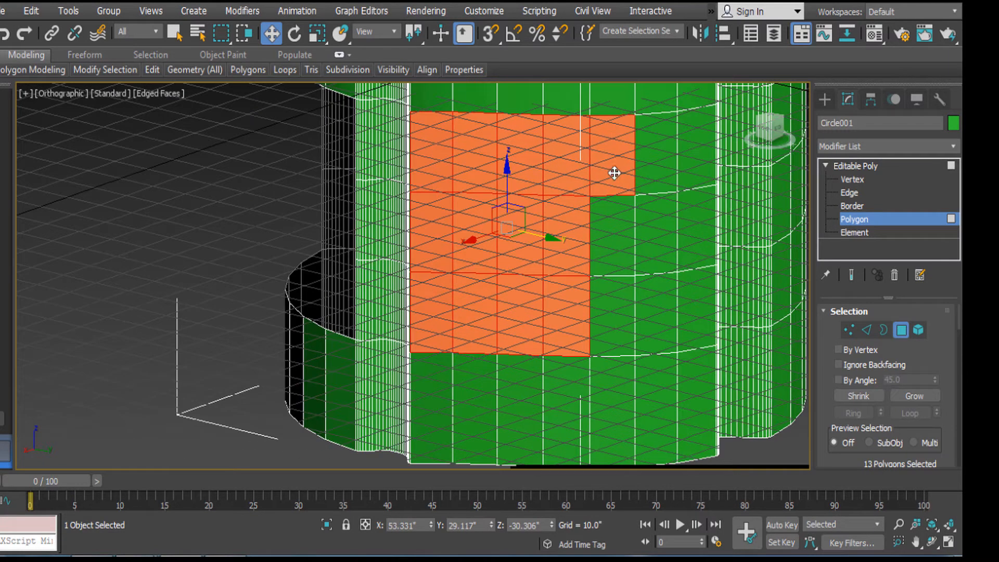
ctrl+click(651, 153)
ctrl+click(694, 148)
ctrl+click(697, 218)
ctrl+click(686, 307)
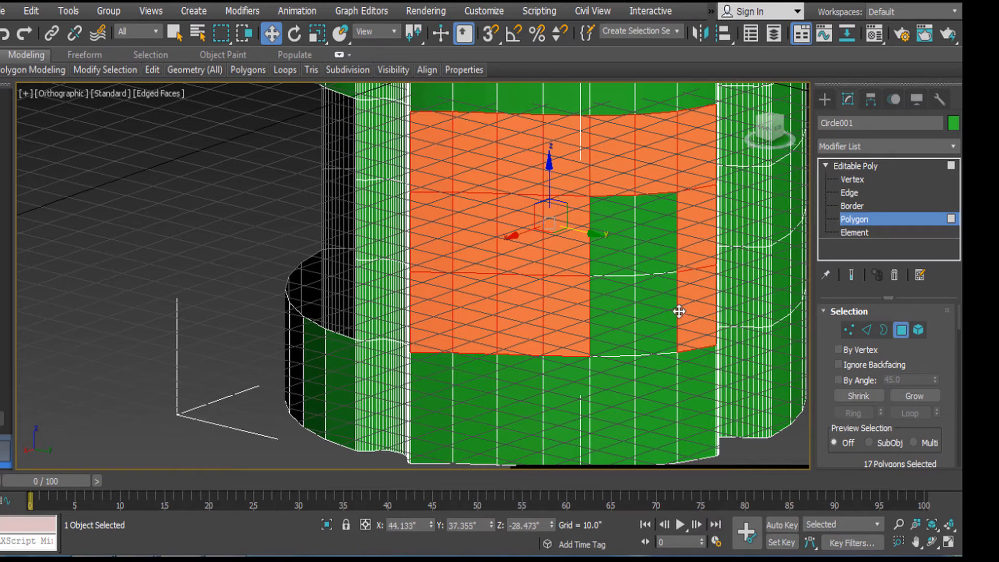
ctrl+click(656, 315)
ctrl+click(616, 299)
ctrl+click(639, 243)
ctrl+click(621, 240)
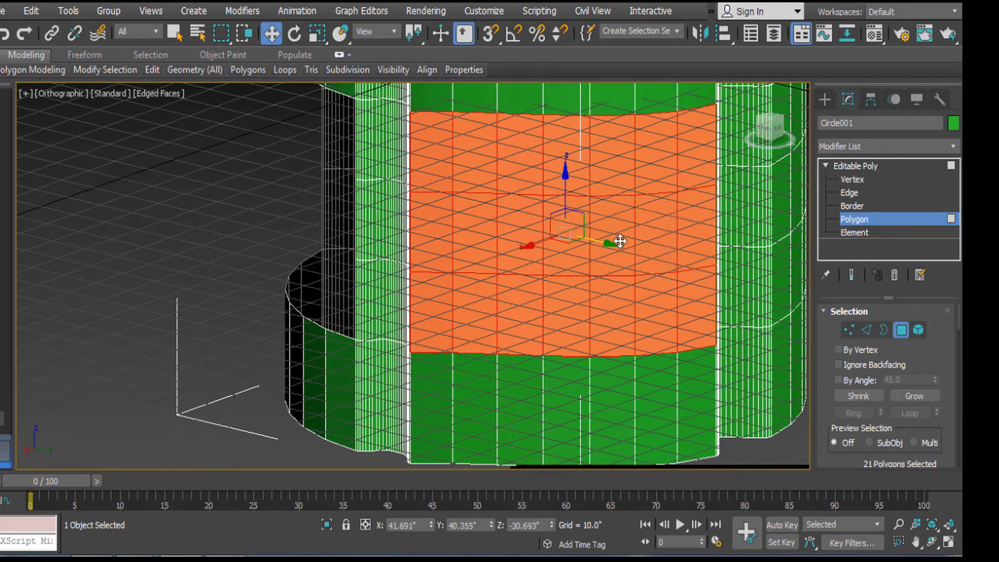
key(Delete)
middle_drag(621, 293, 625, 238)
scroll(623, 312, down, 5)
scroll(668, 283, up, 2)
scroll(669, 283, up, 2)
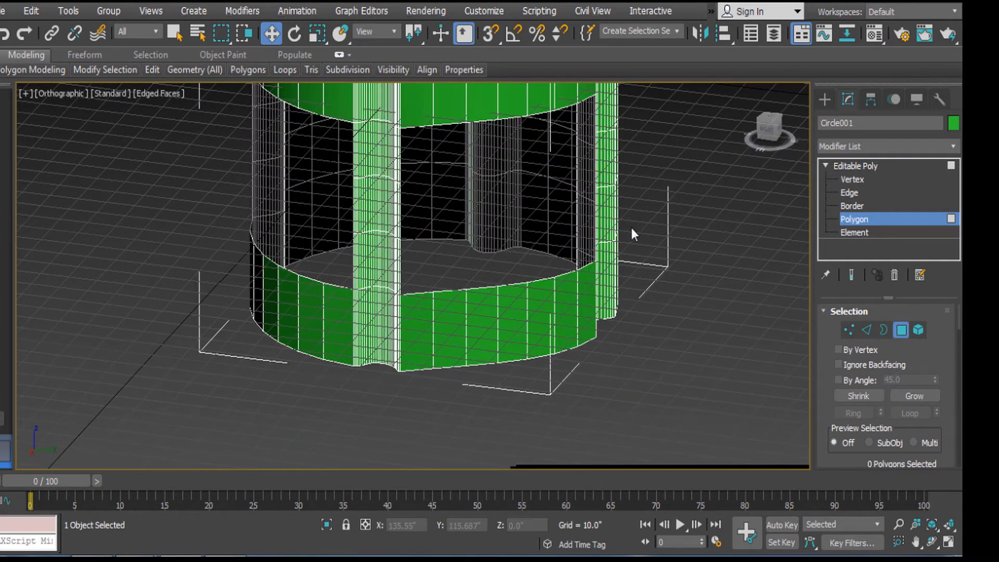
Step: Select the polygons in the three middle rows of the third wall panel between its notches and delete them for a third window
alt+middle_drag(655, 257, 508, 294)
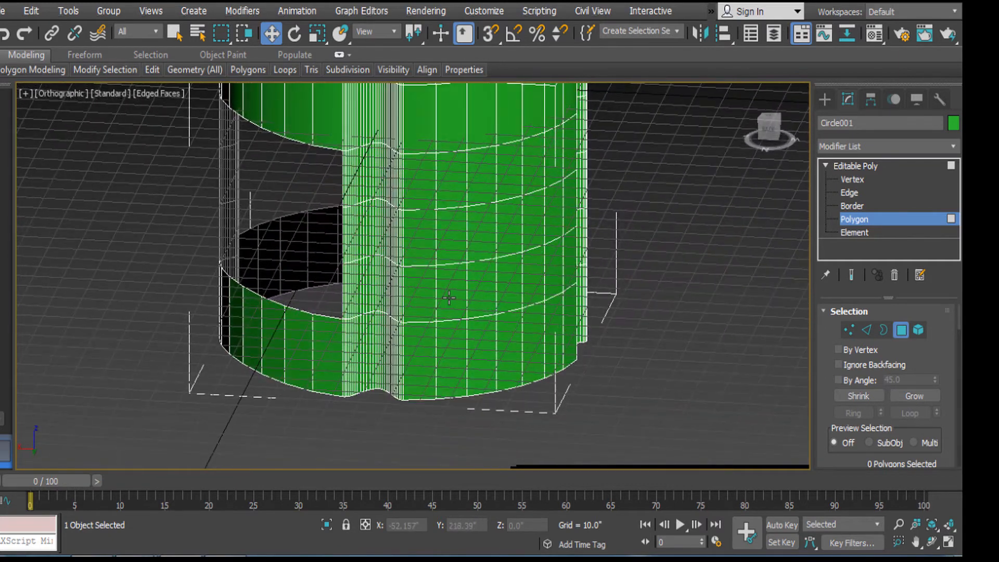
scroll(448, 298, up, 2)
click(402, 289)
ctrl+click(453, 293)
ctrl+click(508, 284)
ctrl+click(543, 278)
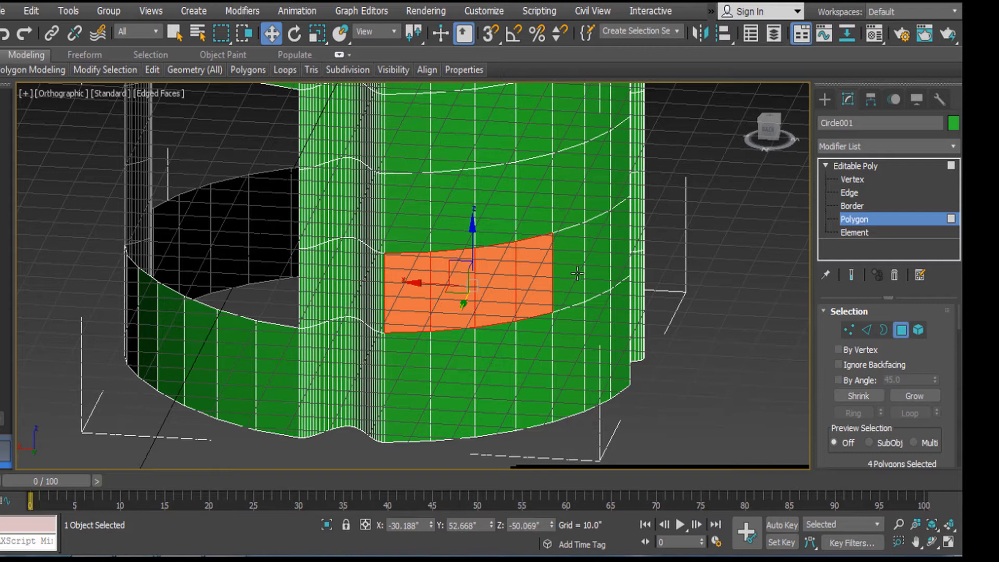
ctrl+click(583, 273)
ctrl+click(606, 264)
ctrl+click(625, 243)
alt+middle_drag(625, 243, 604, 270)
ctrl+click(609, 260)
ctrl+click(588, 267)
ctrl+click(536, 276)
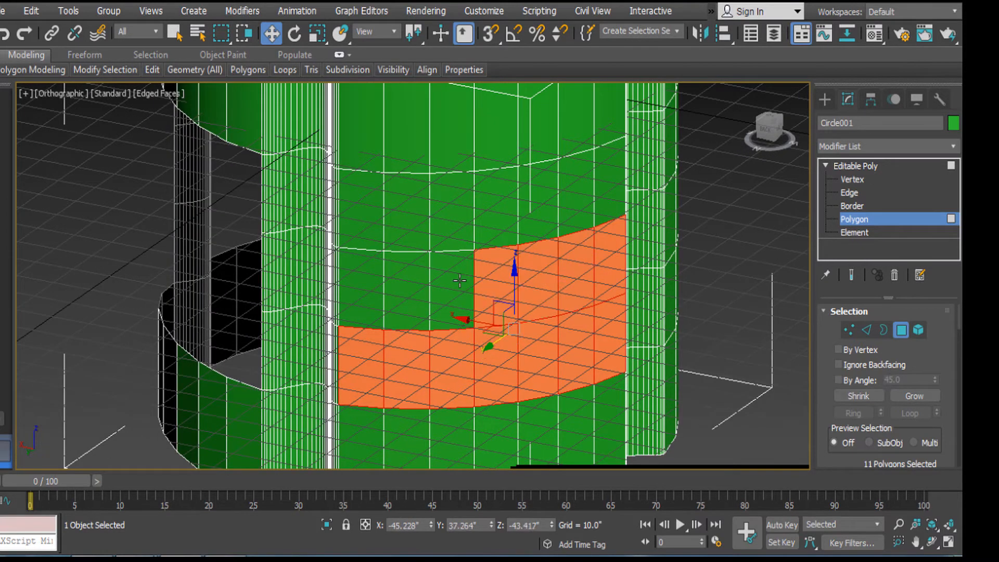
ctrl+click(404, 281)
ctrl+click(365, 282)
ctrl+click(373, 229)
alt+middle_drag(394, 205, 405, 244)
ctrl+click(405, 245)
ctrl+click(446, 246)
ctrl+click(494, 240)
ctrl+click(542, 234)
ctrl+click(572, 230)
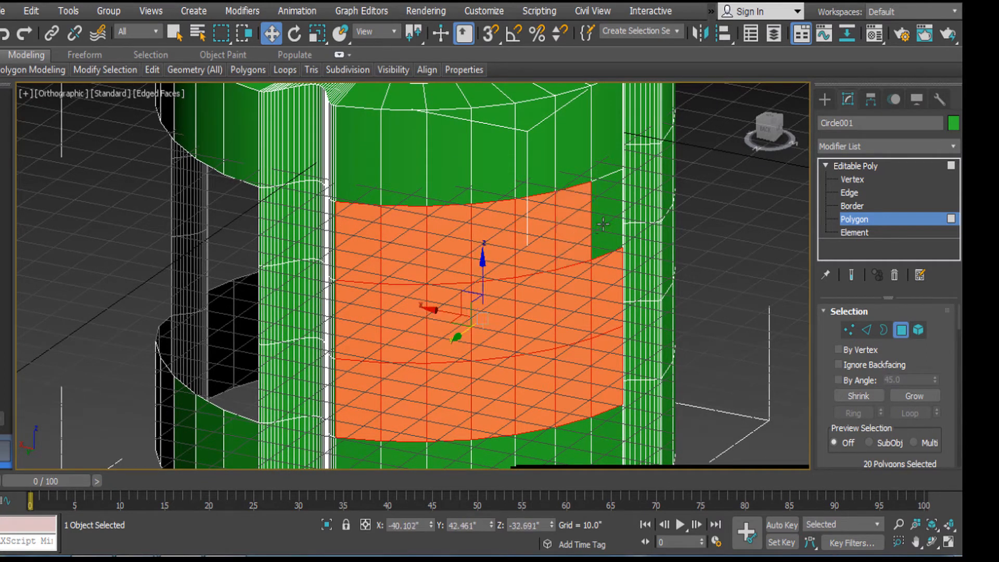
ctrl+click(604, 224)
key(Delete)
Step: Select the polygons in the three middle rows of the last closed wall panel and delete them to open the fourth window
scroll(604, 227, down, 3)
alt+middle_drag(625, 273, 547, 232)
scroll(555, 275, up, 3)
click(546, 232)
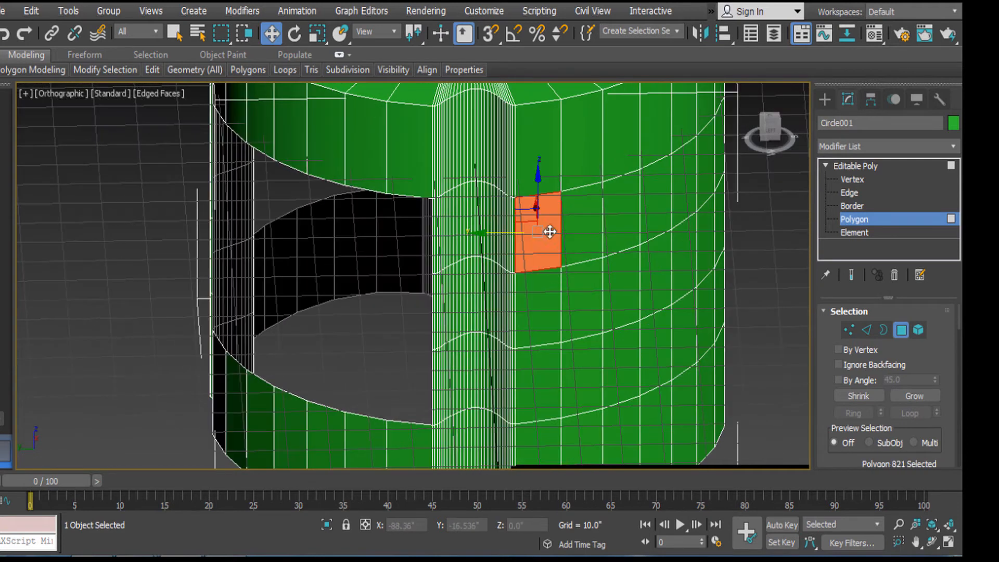
ctrl+click(538, 307)
ctrl+click(538, 383)
ctrl+click(583, 374)
ctrl+click(594, 290)
ctrl+click(587, 204)
ctrl+click(629, 215)
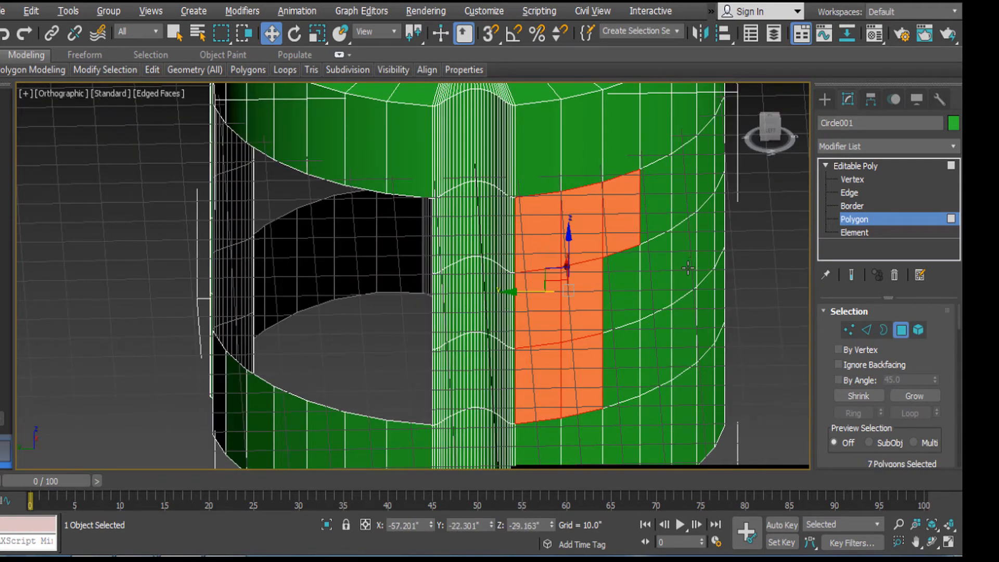
alt+middle_drag(689, 268, 648, 291)
ctrl+click(639, 317)
alt+middle_drag(657, 341, 609, 336)
ctrl+click(514, 331)
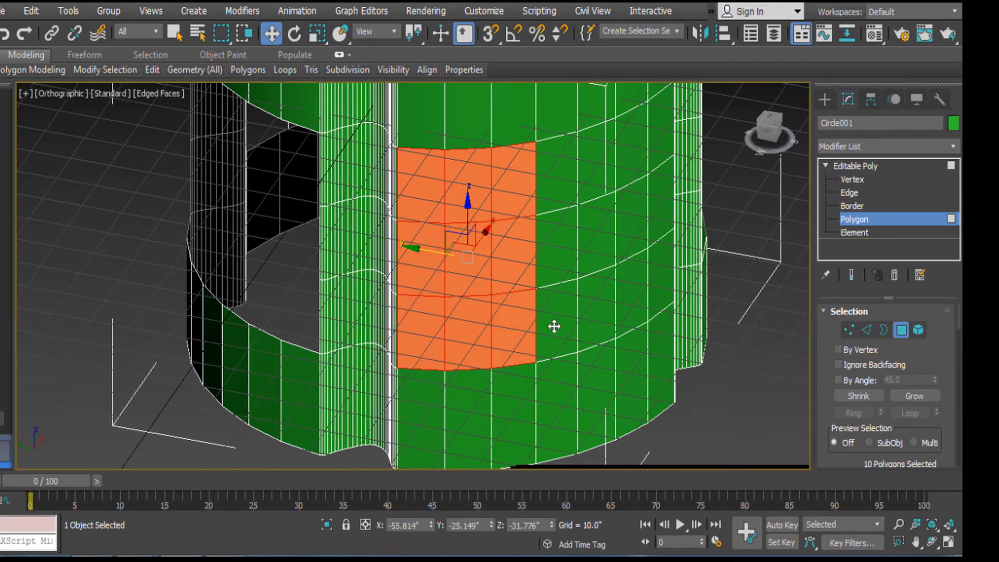
ctrl+click(554, 328)
ctrl+click(557, 249)
ctrl+click(557, 177)
ctrl+click(604, 176)
ctrl+click(599, 234)
ctrl+click(598, 307)
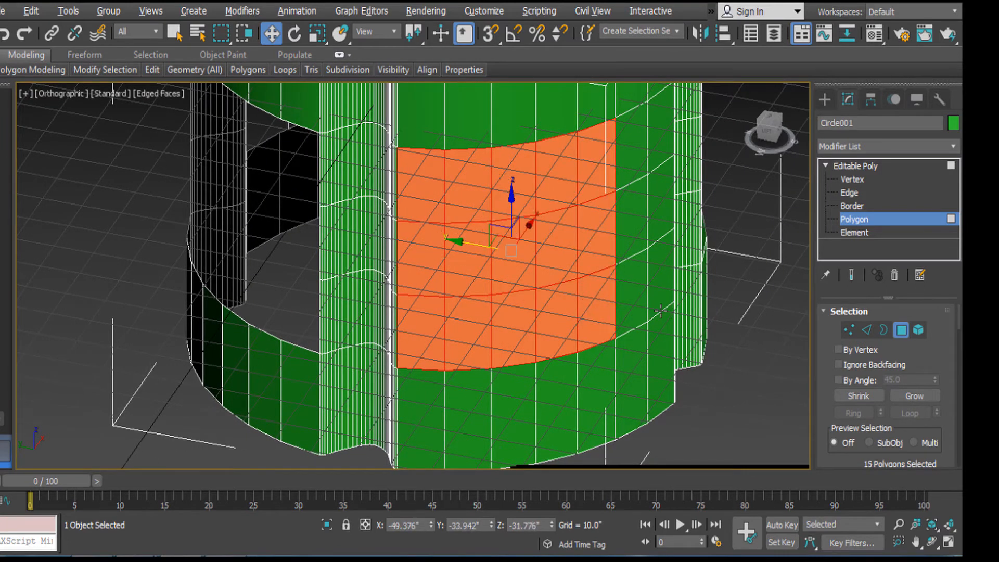
alt+middle_drag(666, 311, 639, 341)
ctrl+click(638, 349)
ctrl+click(685, 339)
ctrl+click(688, 261)
ctrl+click(688, 188)
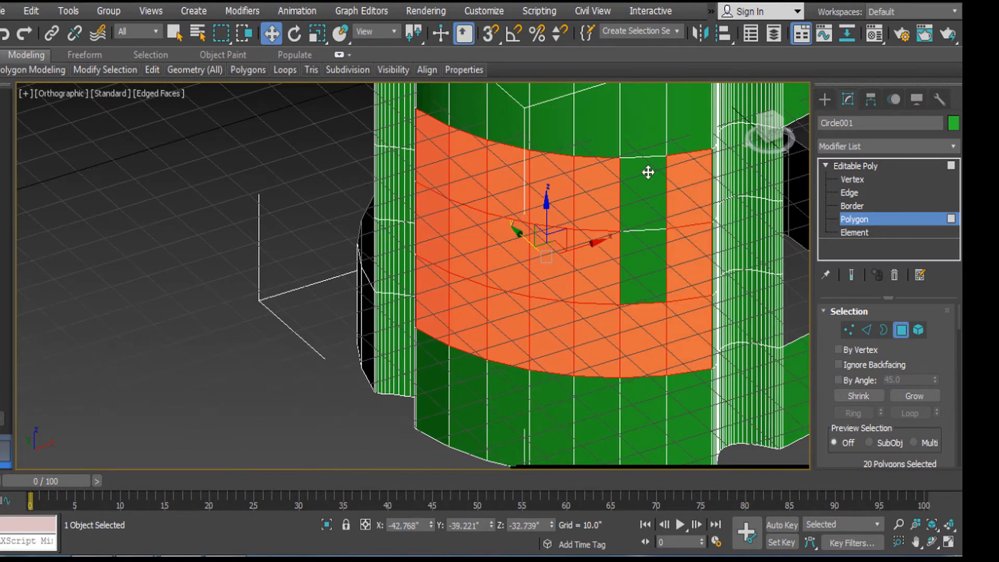
ctrl+click(645, 180)
ctrl+click(639, 273)
key(Delete)
key(z)
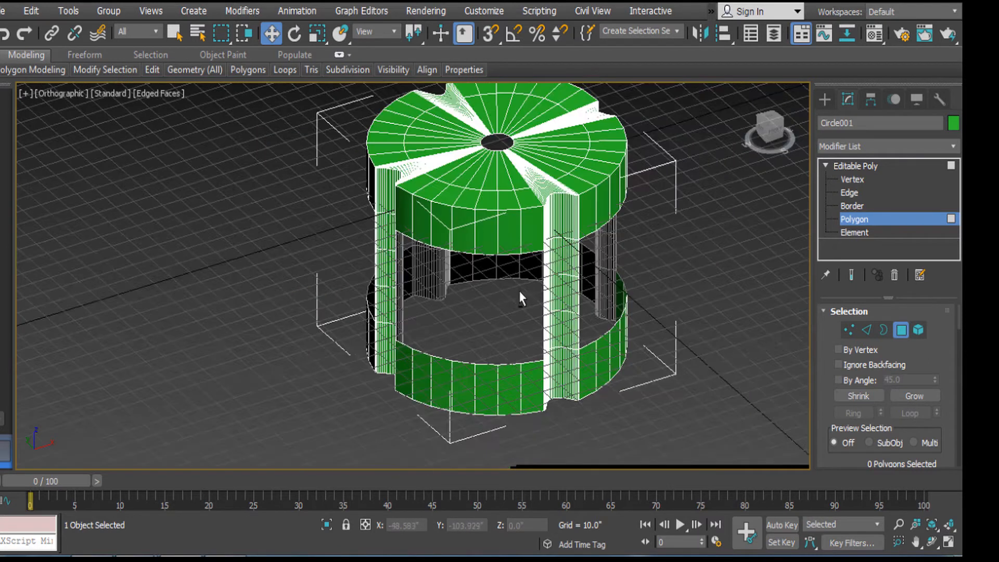
Step: Leave polygon editing, switch to the perspective view and turn on NURMS smoothing for the body
click(855, 166)
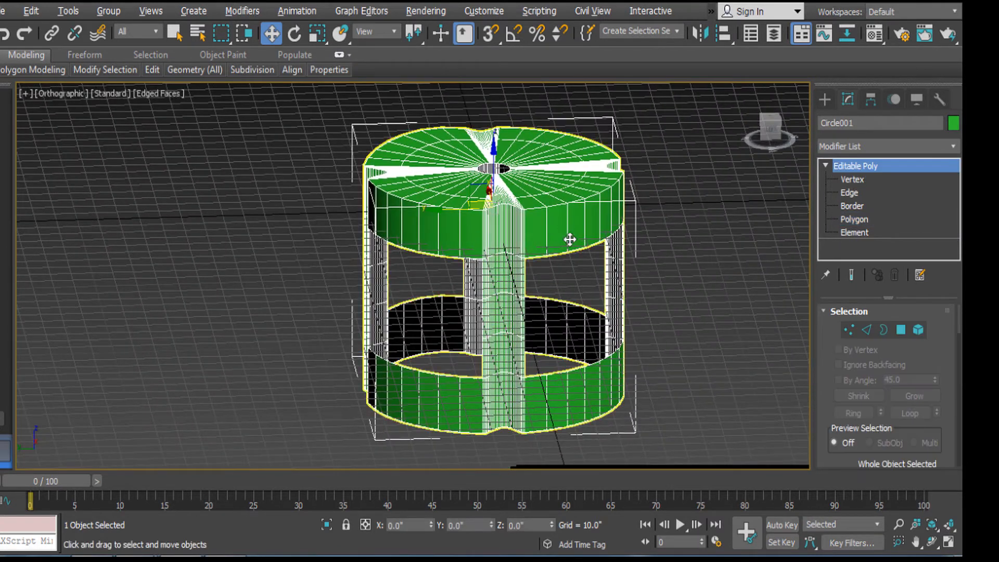
alt+middle_drag(571, 235, 585, 244)
key(p)
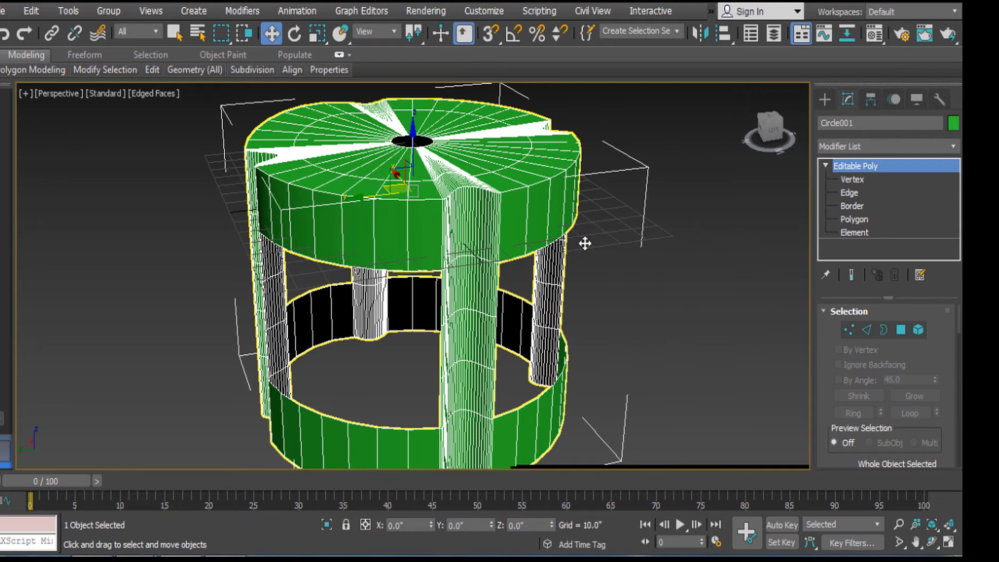
right_click(626, 229)
click(585, 62)
click(590, 196)
alt+middle_drag(590, 195, 777, 240)
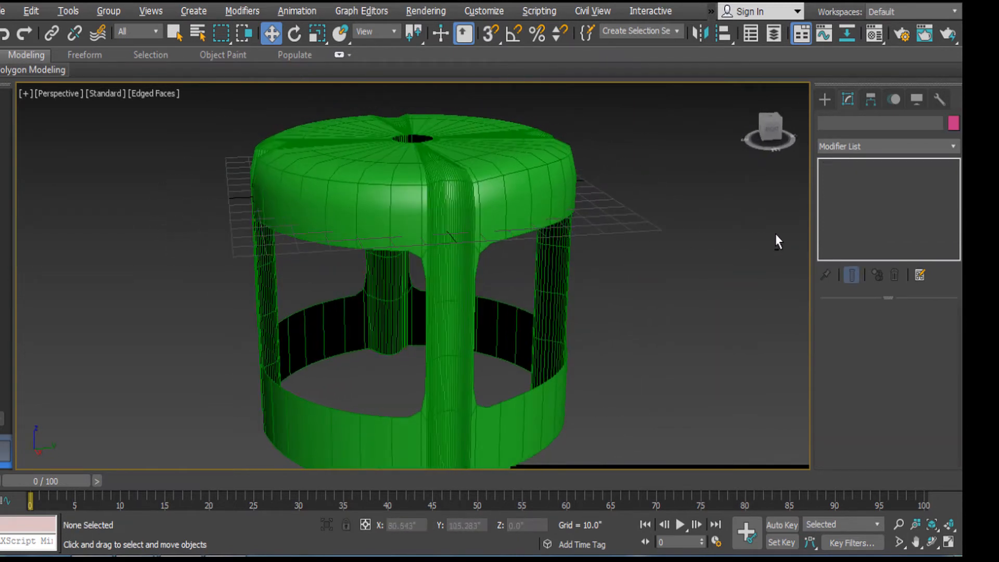
Step: Hide the edge display and examine the smoothed body around the window corners and notched posts
click(516, 207)
key(F3)
key(F3)
key(F4)
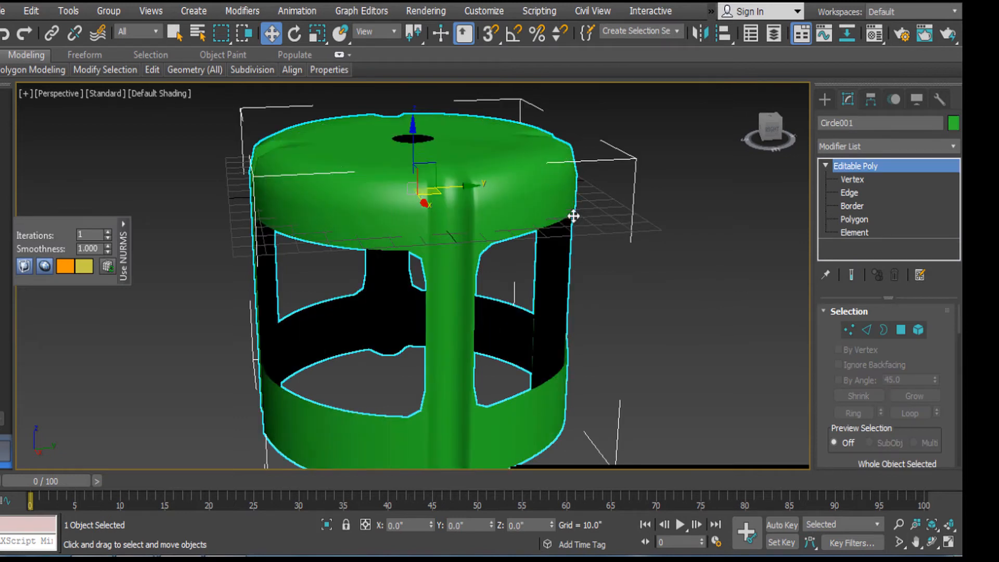
scroll(579, 215, down, 7)
alt+middle_drag(634, 209, 676, 245)
click(675, 246)
scroll(578, 188, up, 3)
middle_drag(577, 189, 551, 194)
scroll(622, 240, up, 4)
scroll(500, 229, up, 3)
scroll(552, 193, down, 6)
alt+middle_drag(552, 198, 579, 190)
scroll(578, 192, up, 5)
scroll(416, 193, up, 3)
middle_drag(416, 192, 650, 206)
alt+middle_drag(651, 205, 591, 242)
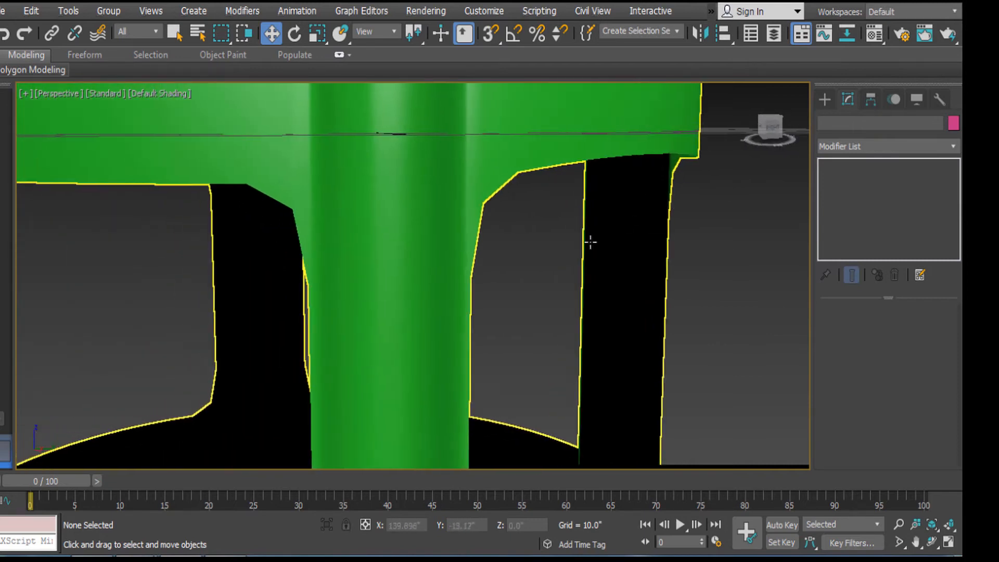
Step: Turn off the NURMS smoothing on the body and reselect it
scroll(590, 242, down, 8)
click(526, 161)
right_click(522, 156)
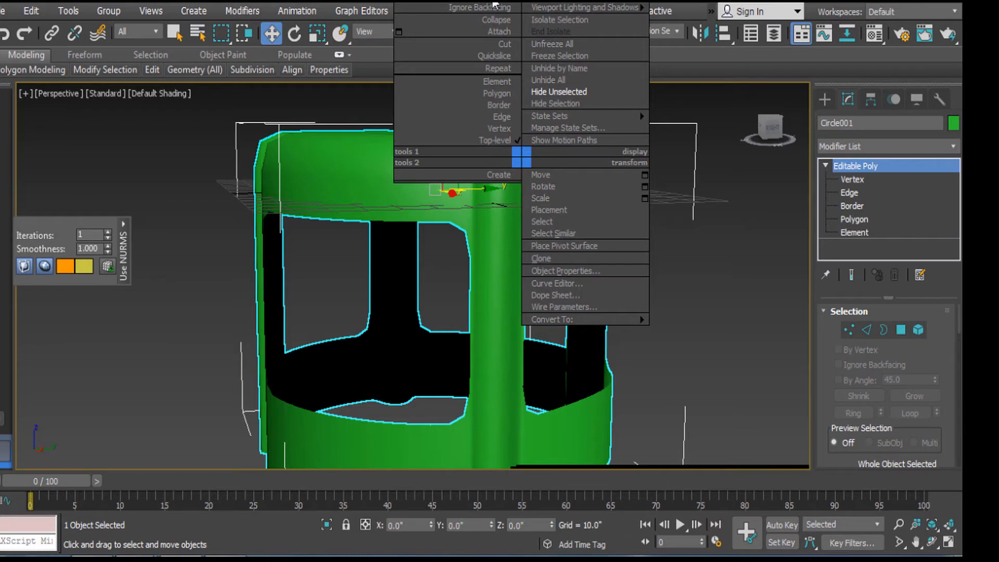
click(495, 6)
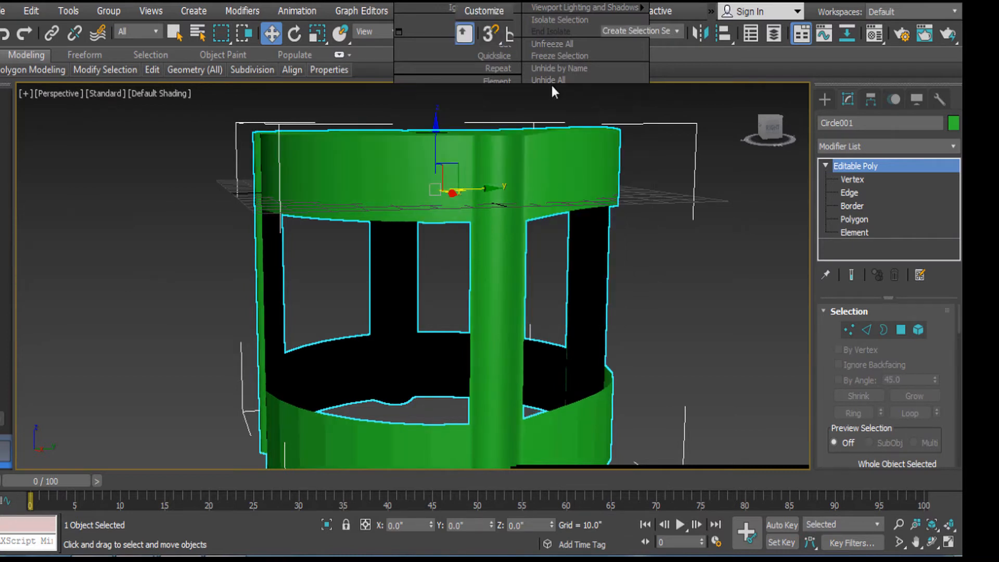
click(669, 242)
click(516, 190)
Step: Select only the body's bottom rim edges, extrude them with height and width 0, and move them down to a Z of about -102.1 inches
scroll(592, 257, up, 3)
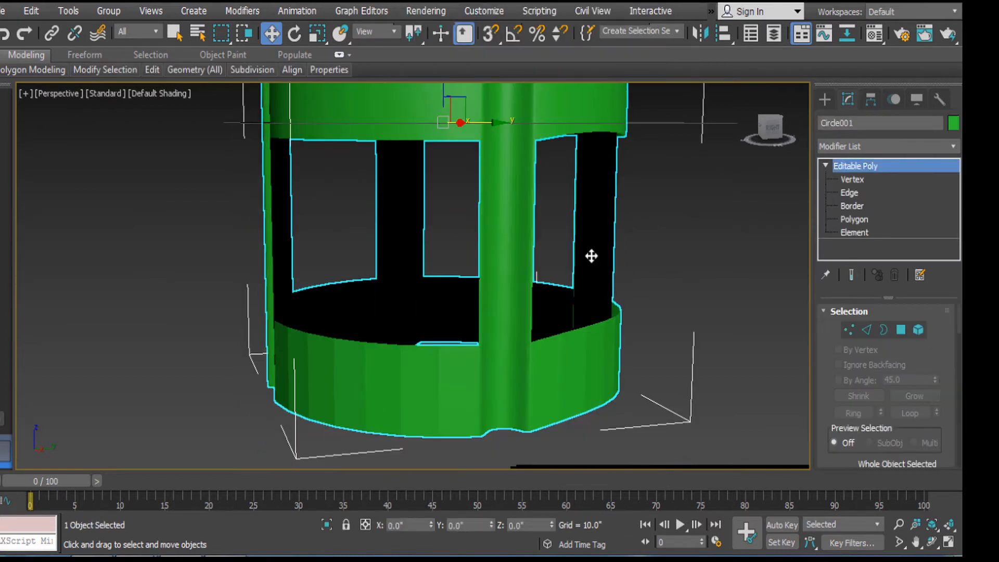
key(f)
middle_drag(592, 255, 614, 221)
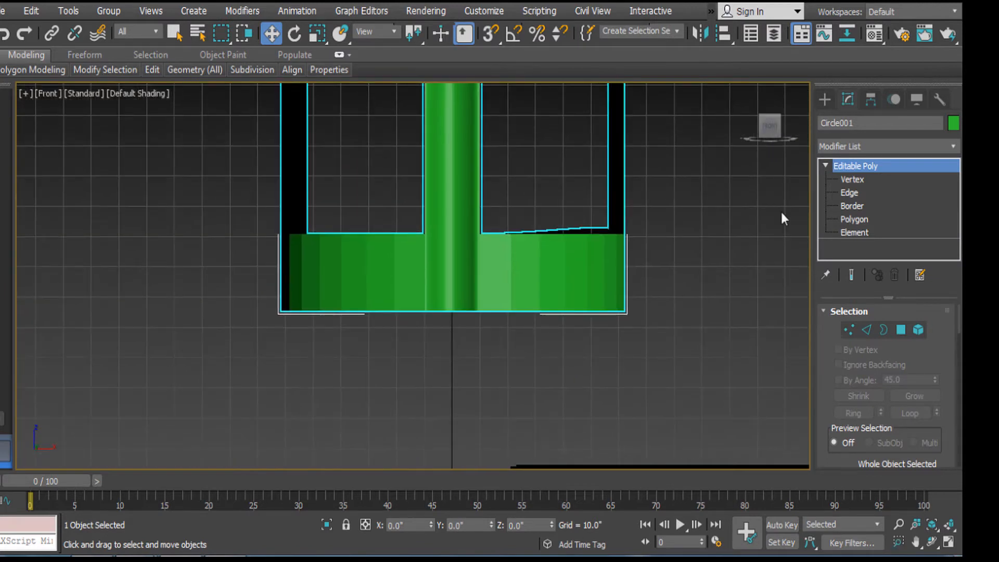
click(858, 194)
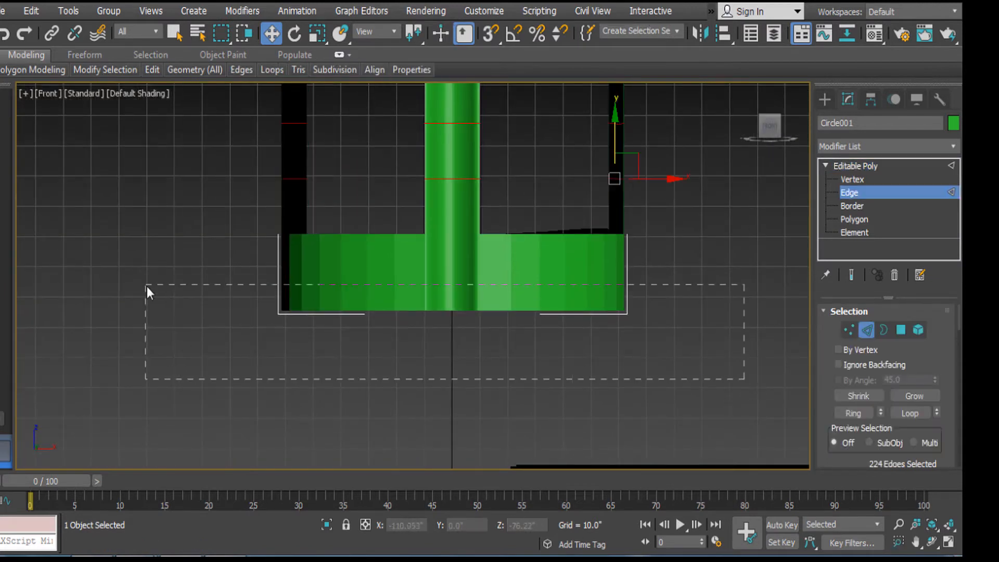
drag(147, 286, 147, 286)
drag(177, 227, 718, 281)
alt+middle_drag(556, 310, 542, 247)
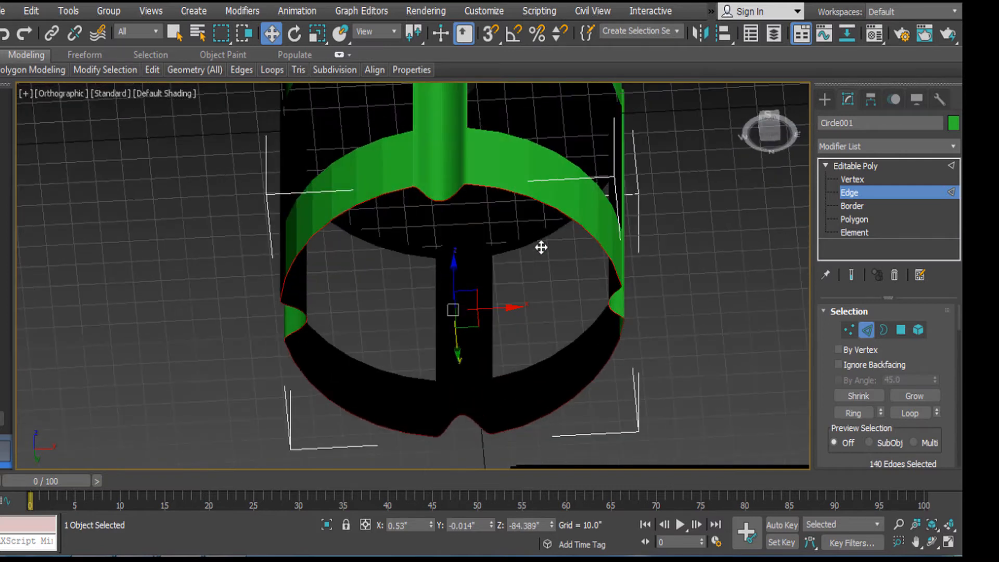
key(f)
key(z)
scroll(541, 247, down, 5)
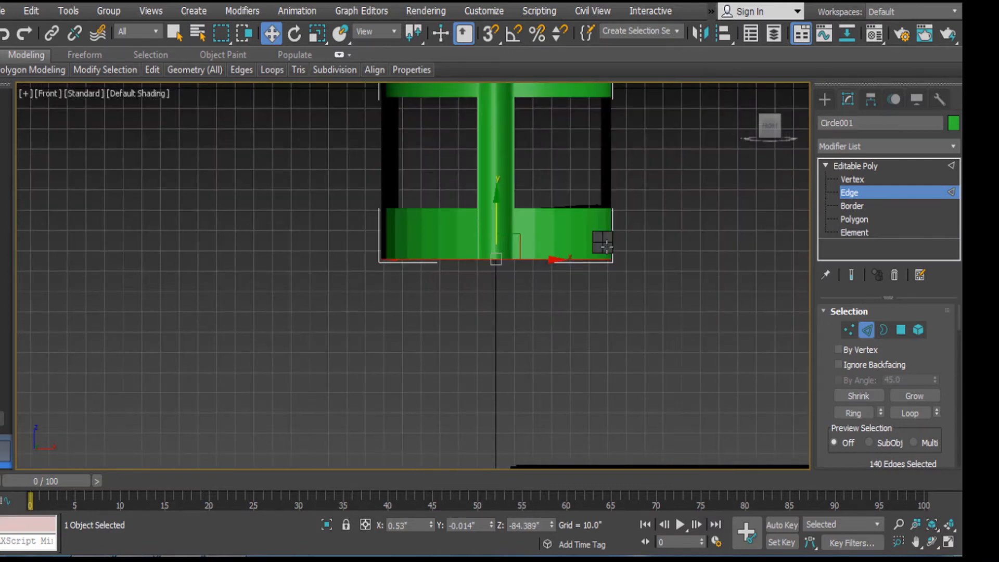
right_click(603, 242)
click(480, 320)
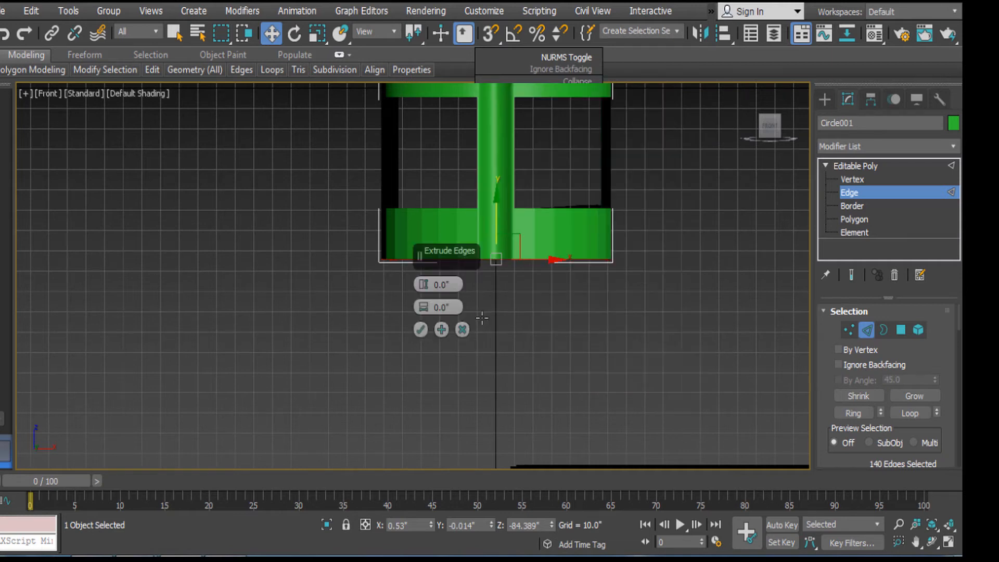
click(420, 329)
drag(496, 206, 496, 238)
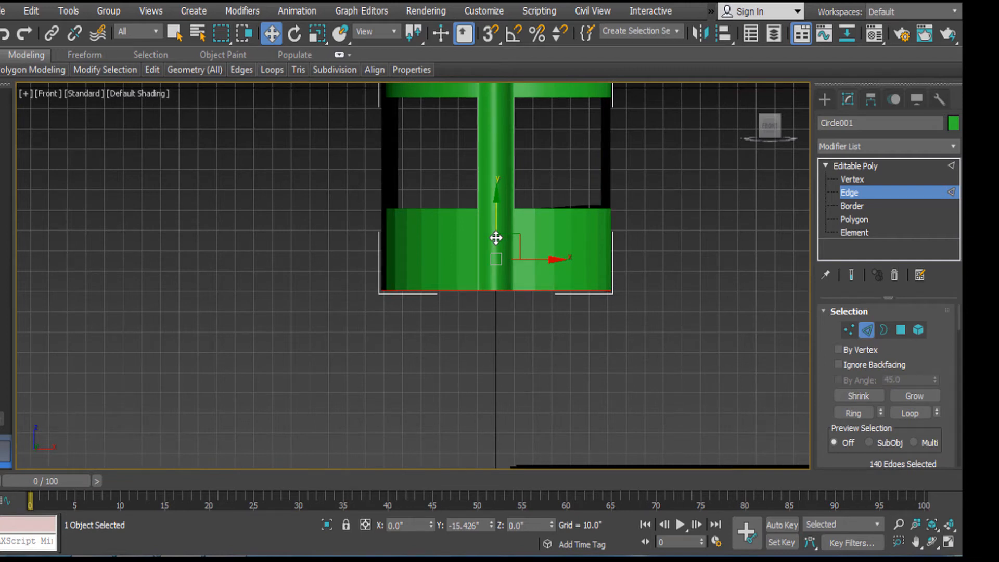
drag(496, 238, 496, 243)
Step: Show edged faces and lower the bottom rim edges further to a Z of about -105.6 inches
key(F3)
key(F3)
key(F4)
scroll(552, 259, up, 2)
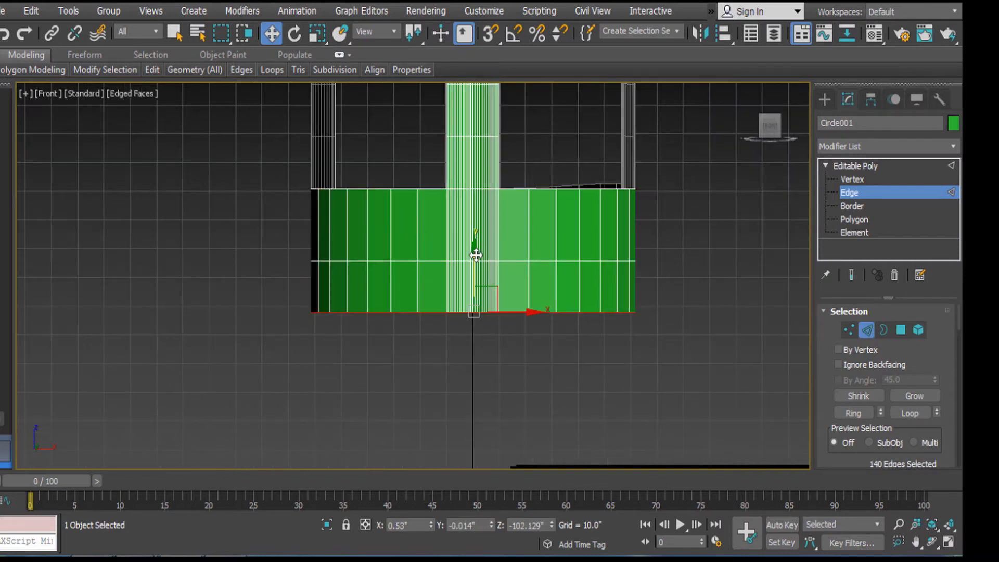
drag(470, 261, 472, 271)
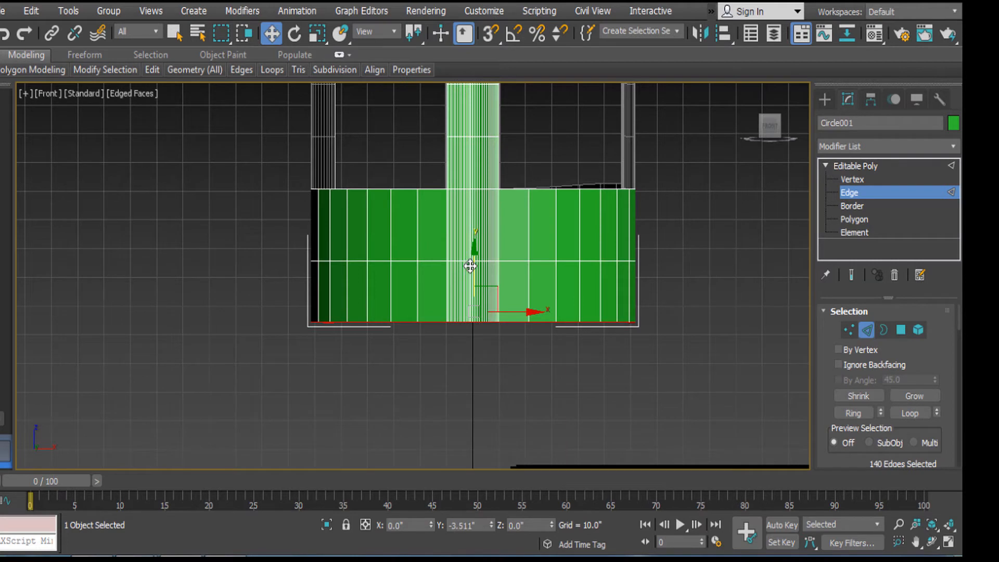
Step: Select the seven polygons of the new bottom row in one panel between two notches
click(861, 223)
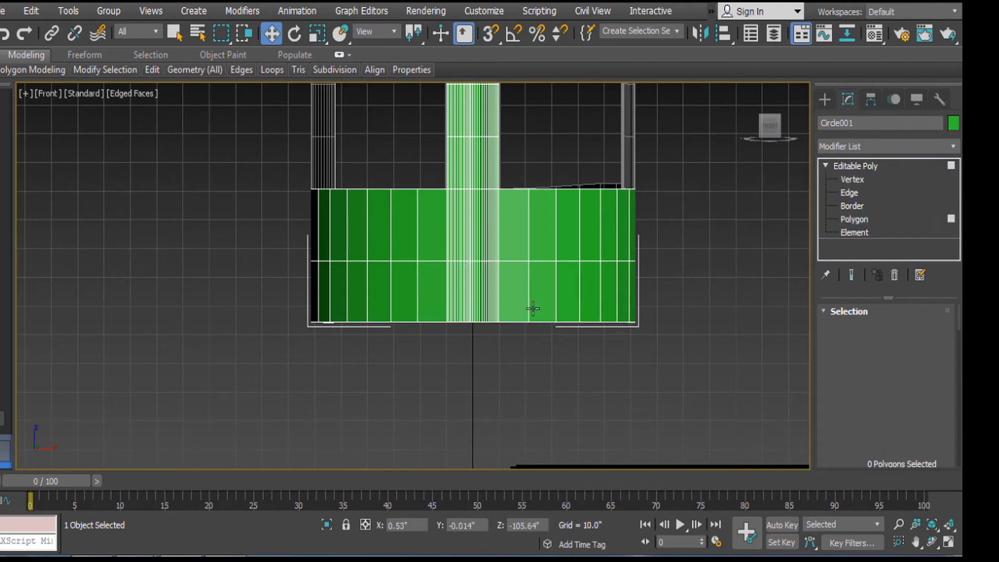
click(511, 293)
ctrl+click(544, 312)
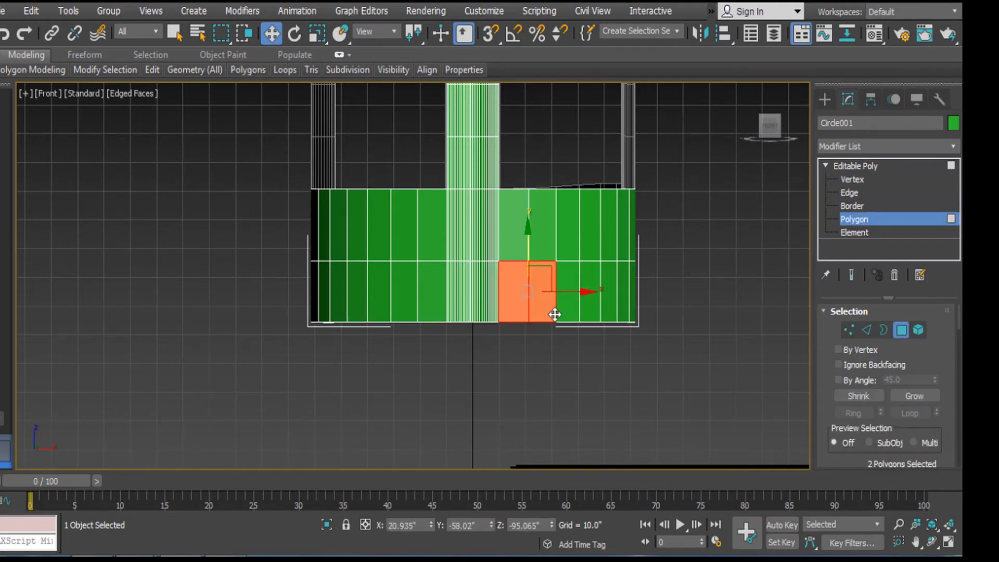
ctrl+click(567, 313)
ctrl+click(592, 315)
alt+middle_drag(605, 316, 553, 324)
ctrl+click(539, 317)
ctrl+click(580, 317)
ctrl+click(614, 314)
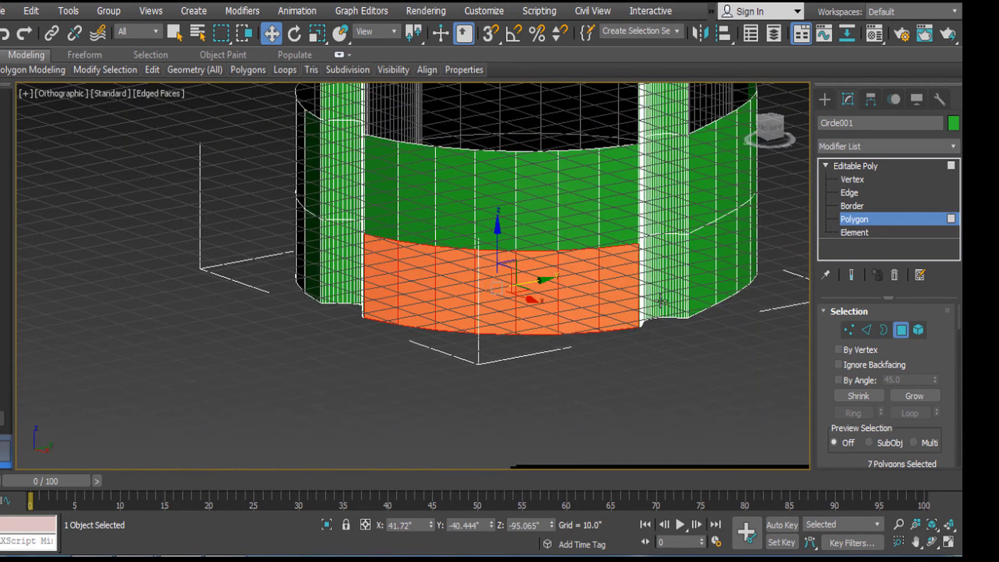
Step: Add the seven bottom-row polygons of the adjacent panel to the selection, leaving out the notch polygons
alt+middle_drag(666, 306, 606, 319)
middle_drag(537, 303, 352, 284)
ctrl+click(359, 293)
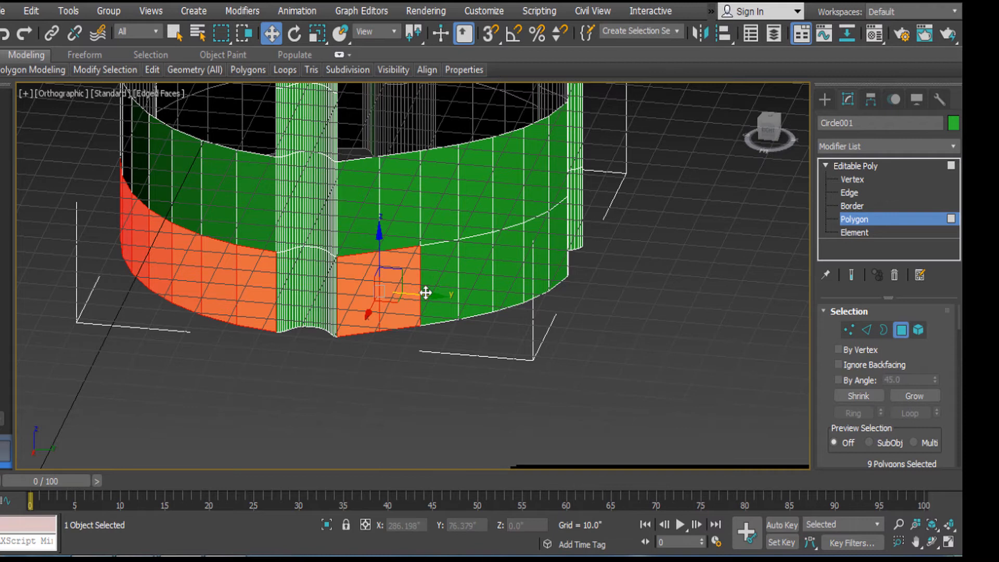
ctrl+click(412, 285)
ctrl+click(447, 276)
ctrl+click(494, 268)
ctrl+click(533, 255)
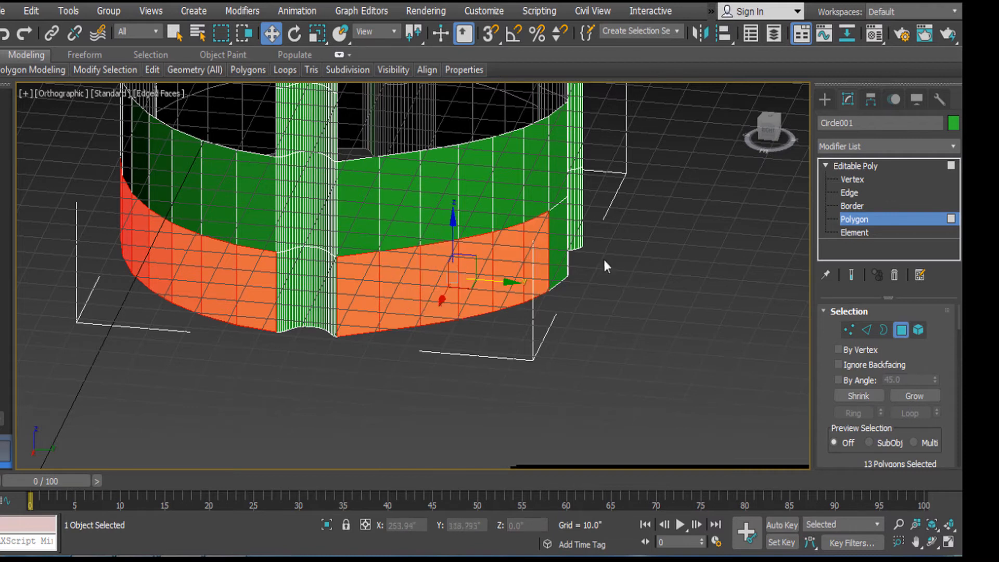
alt+middle_drag(604, 265, 519, 278)
ctrl+click(532, 310)
Step: Add the seven bottom-row polygons of the third panel between its notches to the selection
alt+middle_drag(660, 326, 495, 328)
scroll(460, 331, up, 3)
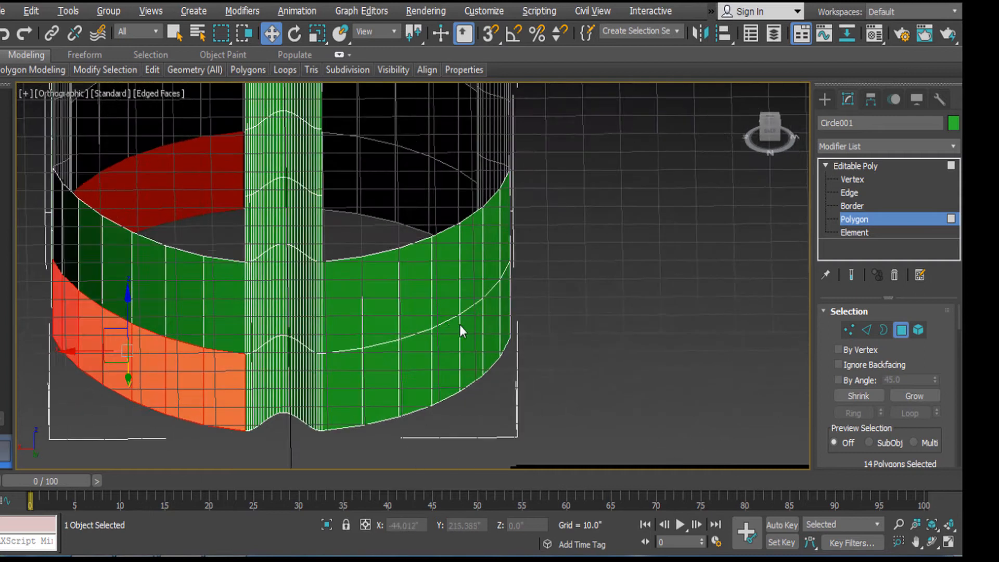
ctrl+click(344, 376)
ctrl+click(391, 379)
ctrl+click(420, 367)
ctrl+click(451, 355)
ctrl+click(478, 348)
alt+middle_drag(573, 328, 364, 409)
ctrl+click(348, 428)
ctrl+click(386, 424)
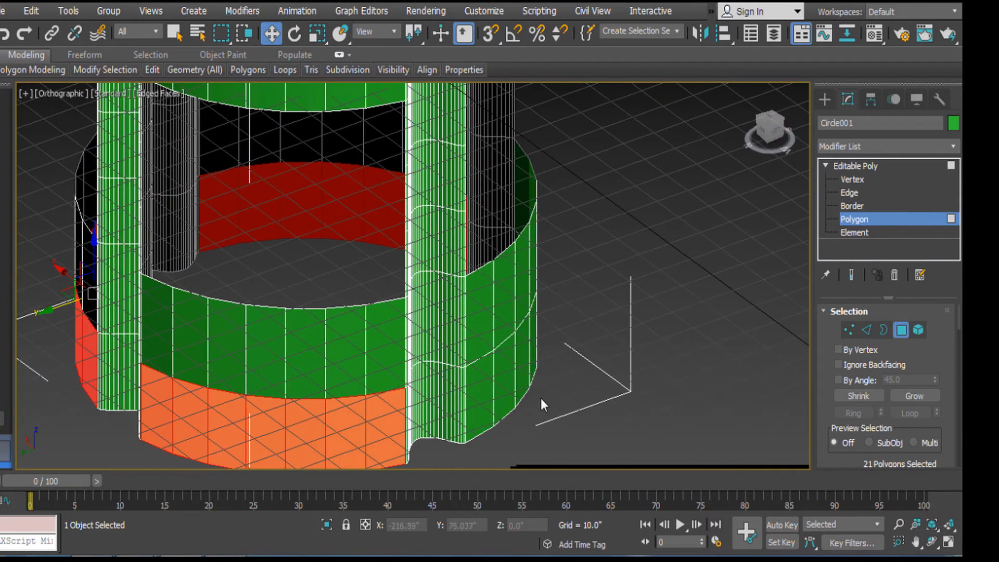
Step: Add the seven bottom-row polygons of the fourth panel to the selection and delete all the selected polygons
alt+middle_drag(541, 398, 458, 395)
ctrl+click(385, 383)
ctrl+click(421, 385)
alt+middle_drag(539, 361, 366, 367)
ctrl+click(267, 386)
ctrl+click(297, 388)
ctrl+click(336, 390)
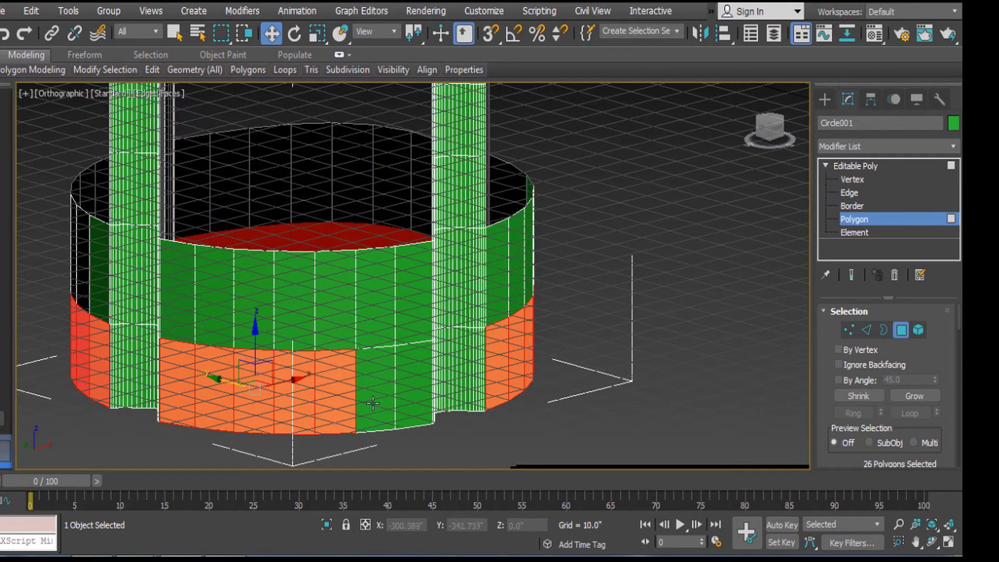
ctrl+click(376, 393)
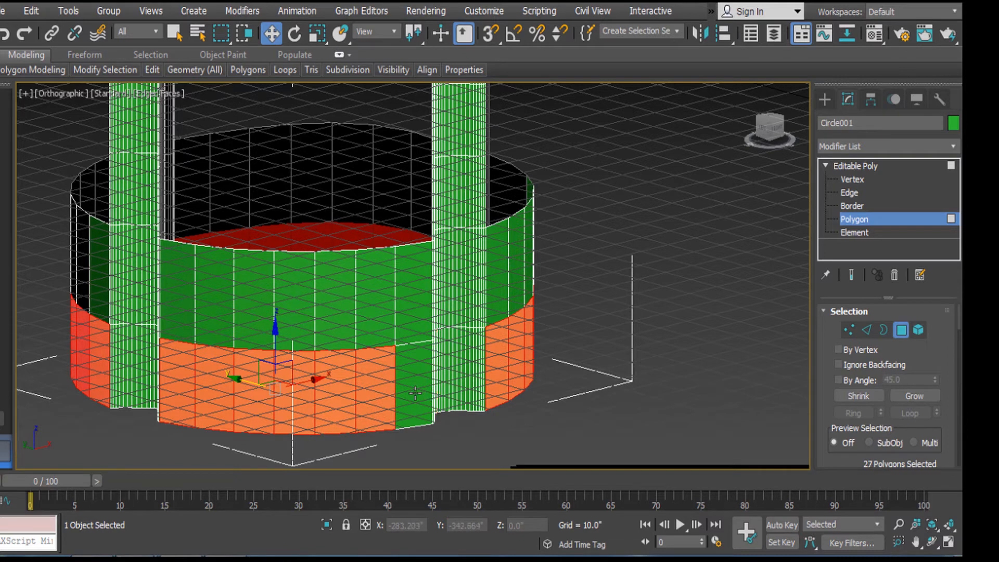
ctrl+click(416, 394)
key(Delete)
Step: Smooth the body with NURMS in a perspective view and show it deselected without edged faces
middle_drag(436, 329, 681, 315)
scroll(442, 356, down, 4)
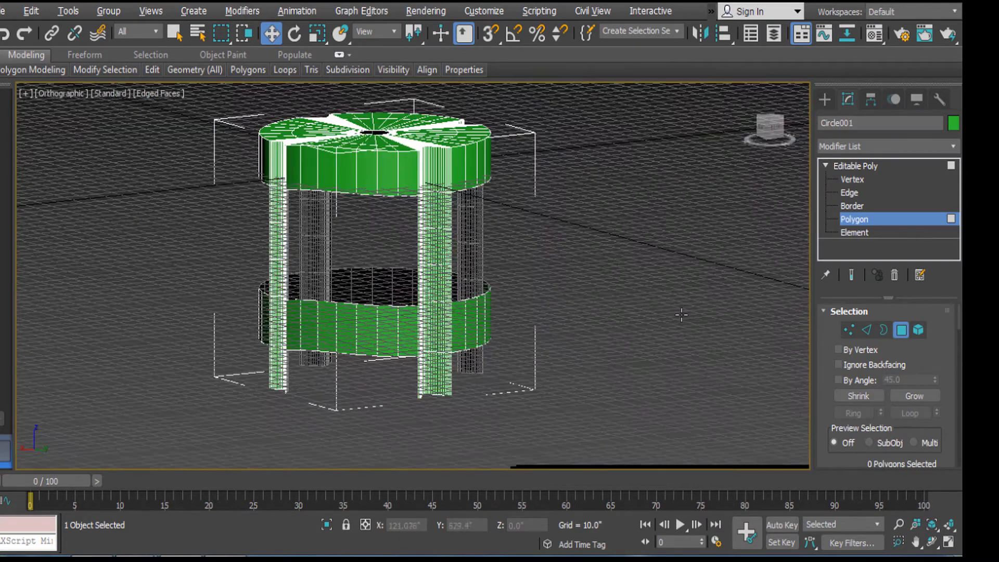
key(p)
alt+middle_drag(501, 158, 555, 255)
right_click(554, 255)
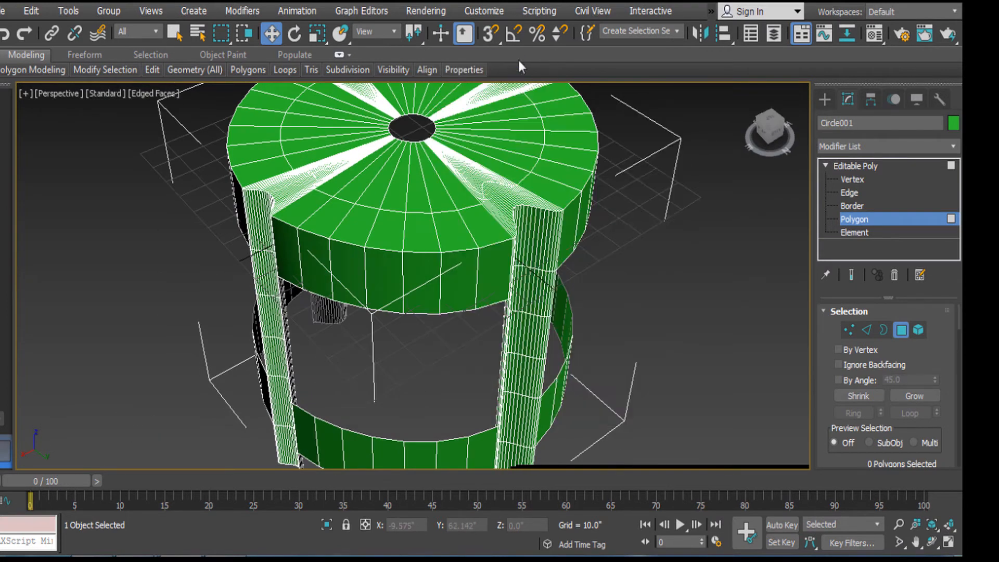
click(519, 62)
alt+middle_drag(562, 289, 589, 296)
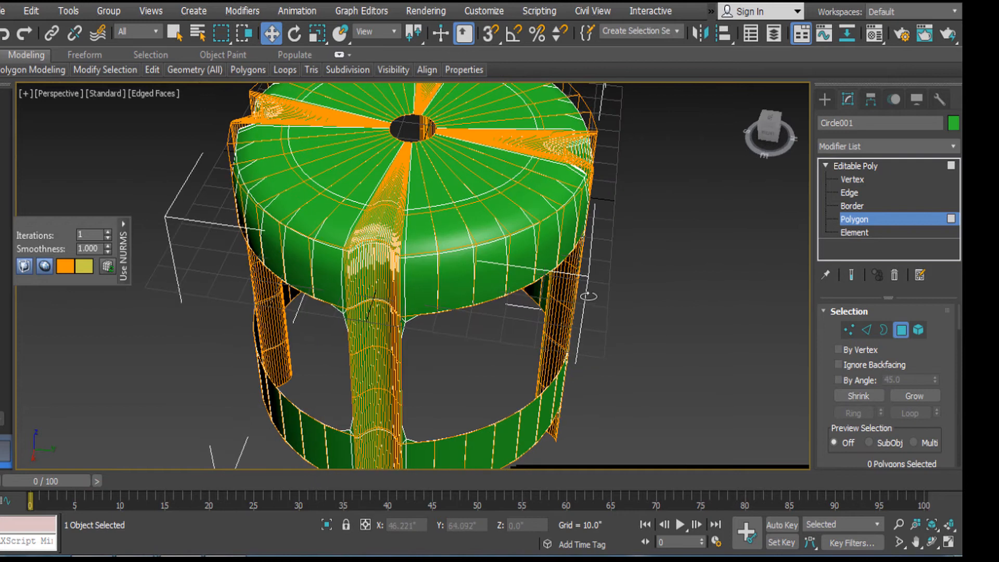
key(F4)
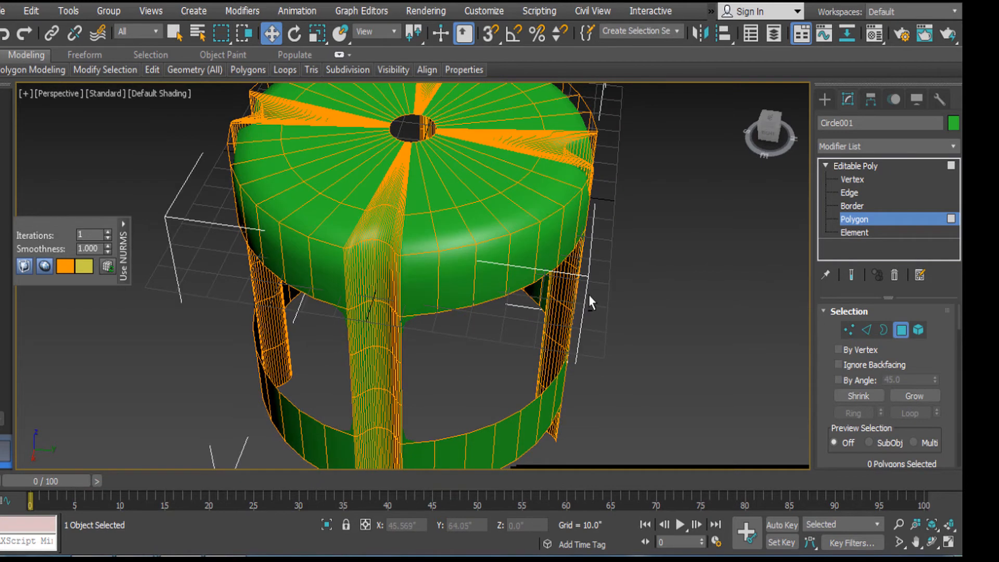
click(859, 165)
click(707, 246)
Step: Examine the smoothed body's top, legs, window openings and lower band from several sides and from the front
scroll(594, 275, down, 5)
alt+middle_drag(580, 275, 677, 264)
scroll(536, 170, up, 2)
scroll(534, 170, up, 3)
alt+middle_drag(532, 261, 547, 152)
middle_drag(546, 152, 556, 43)
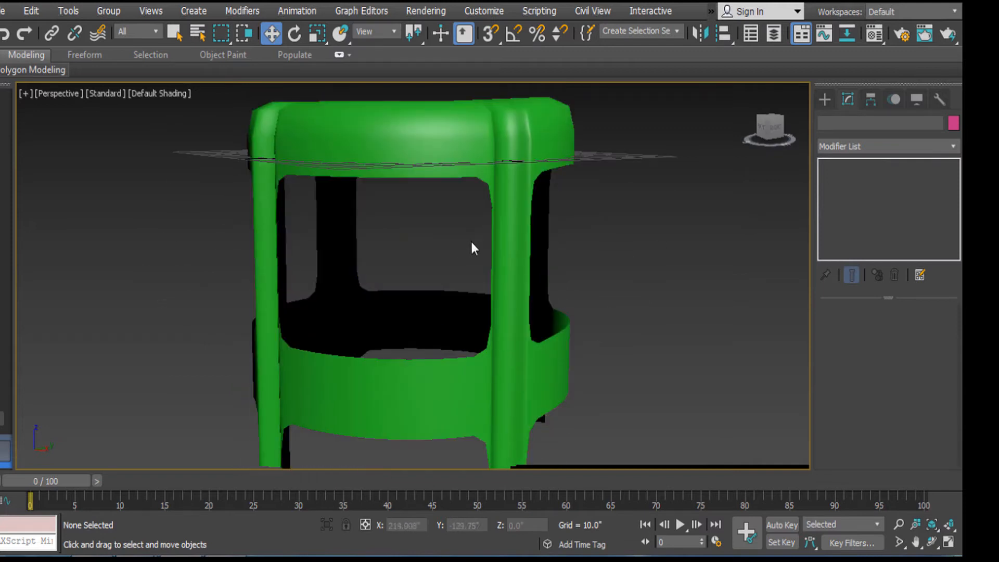
middle_drag(472, 242, 485, 281)
alt+middle_drag(491, 150, 494, 297)
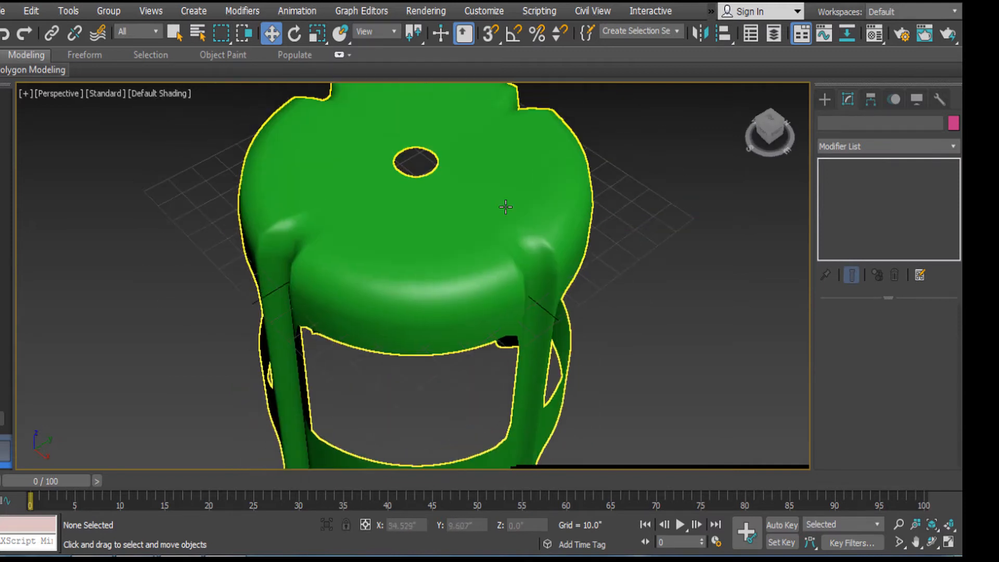
click(505, 208)
alt+middle_drag(510, 256, 645, 178)
click(638, 218)
scroll(636, 249, down, 4)
alt+middle_drag(636, 250, 357, 245)
scroll(338, 241, up, 3)
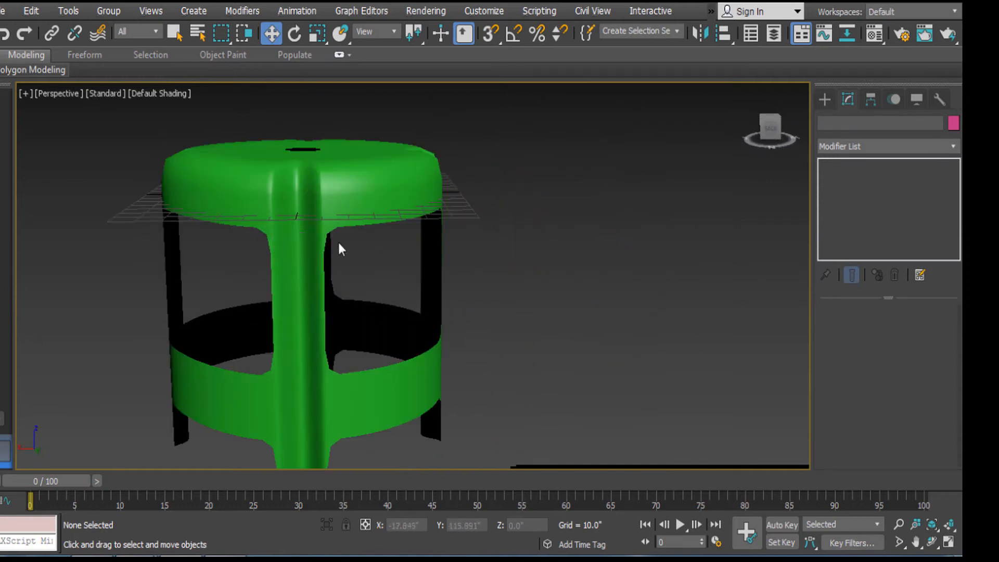
click(287, 230)
key(f)
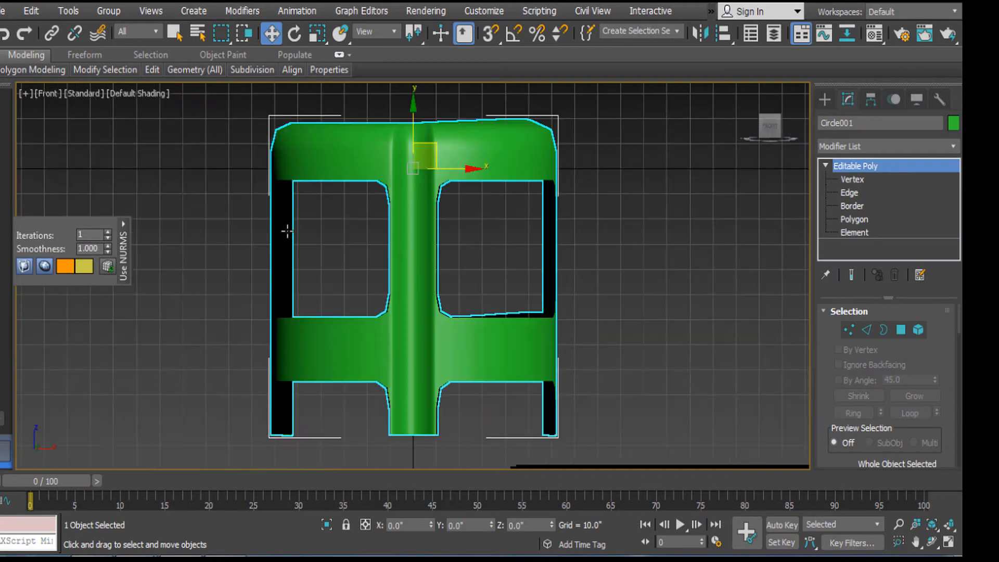
alt+middle_drag(517, 262, 522, 319)
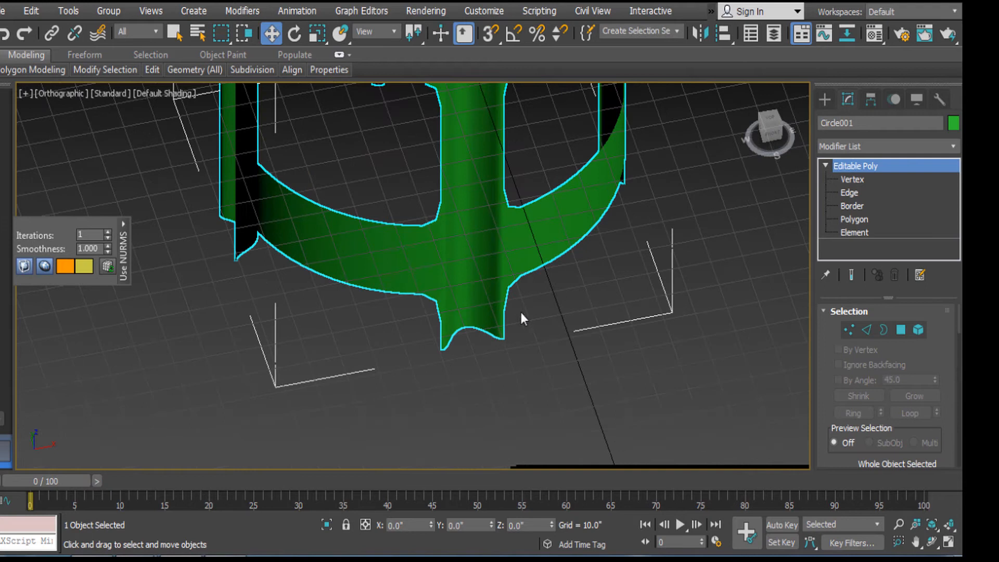
key(f)
scroll(510, 283, up, 3)
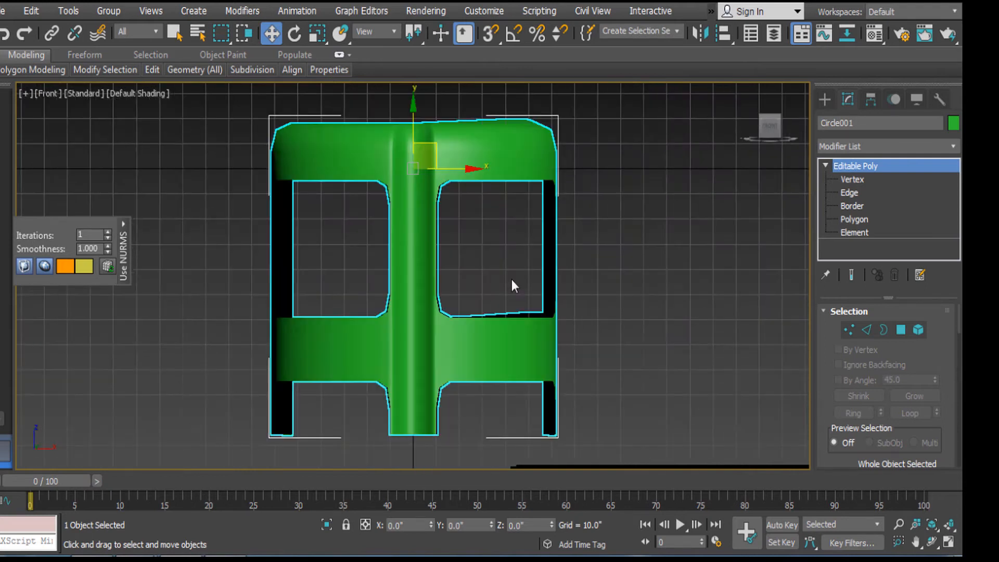
Step: Turn off the NURMS smoothing of the body
right_click(523, 215)
click(491, 54)
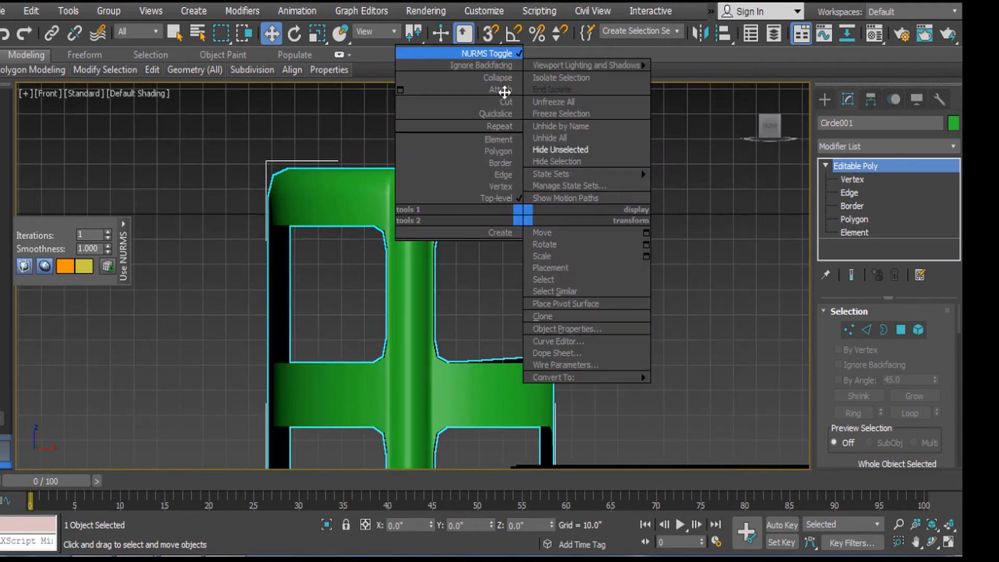
alt+middle_drag(596, 271, 548, 294)
scroll(549, 300, up, 2)
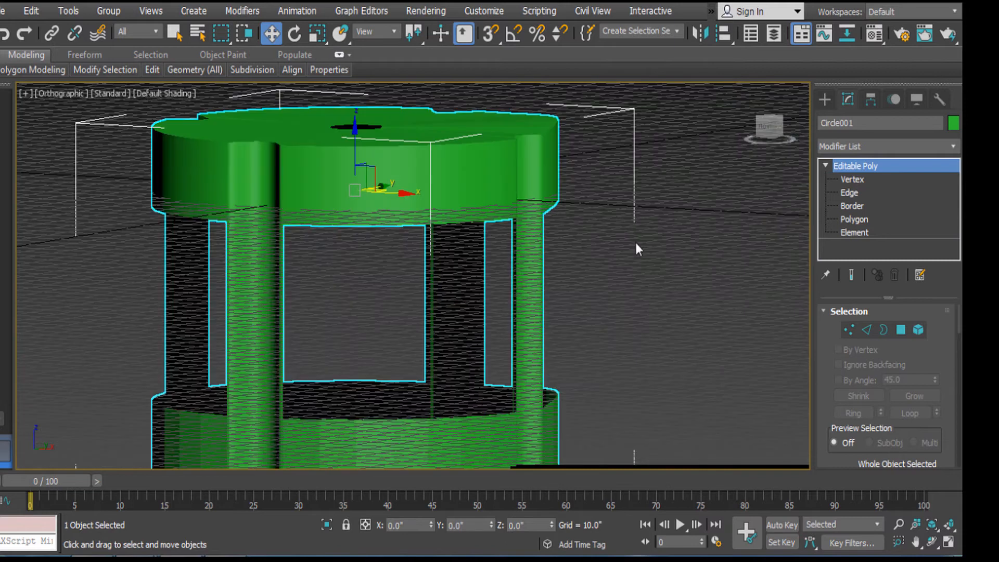
Step: Switch the body to edge editing and show its edged faces
click(853, 193)
middle_drag(452, 245, 513, 237)
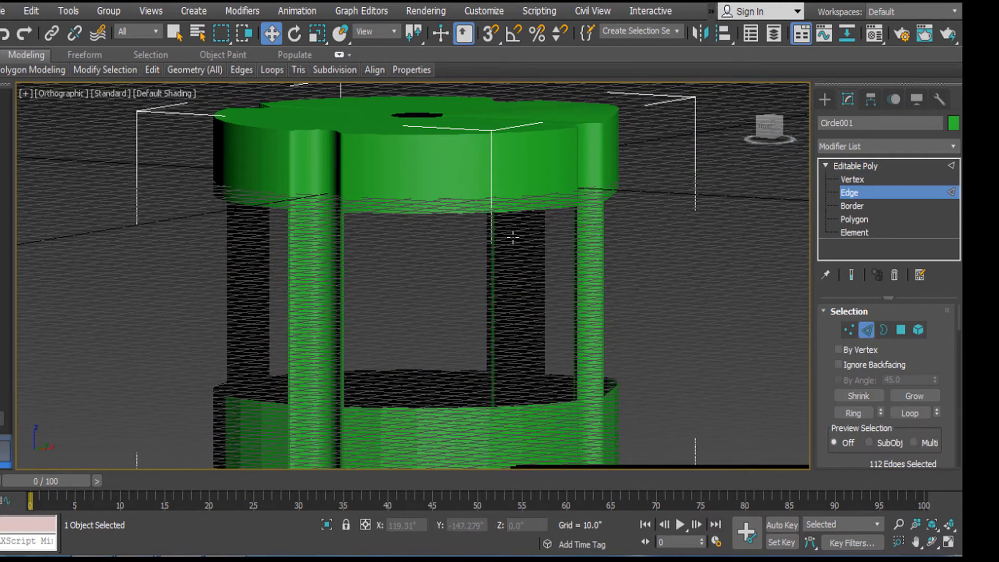
key(j)
key(F3)
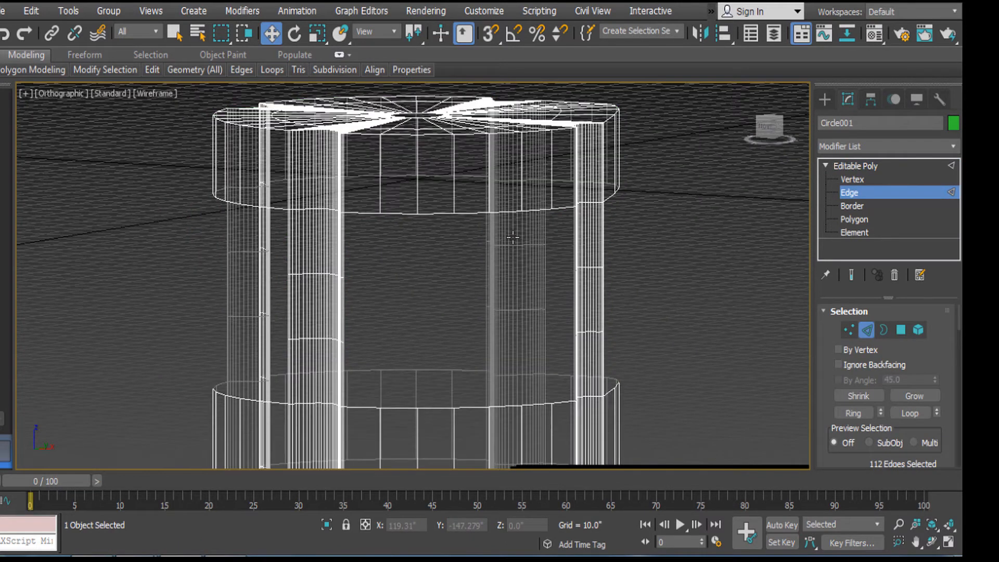
key(F3)
key(F4)
alt+middle_drag(513, 239, 529, 272)
scroll(513, 234, up, 2)
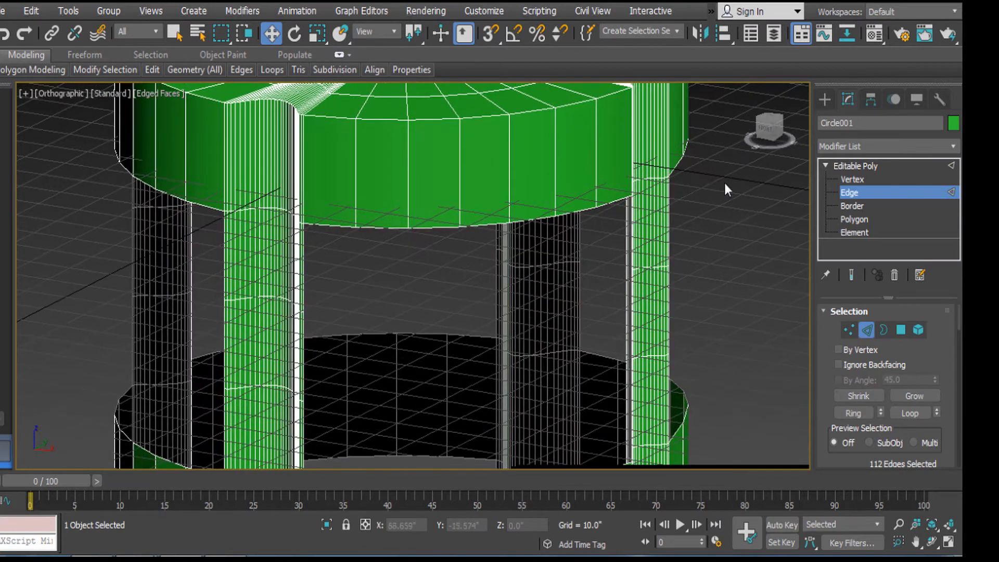
ctrl+double_click(349, 227)
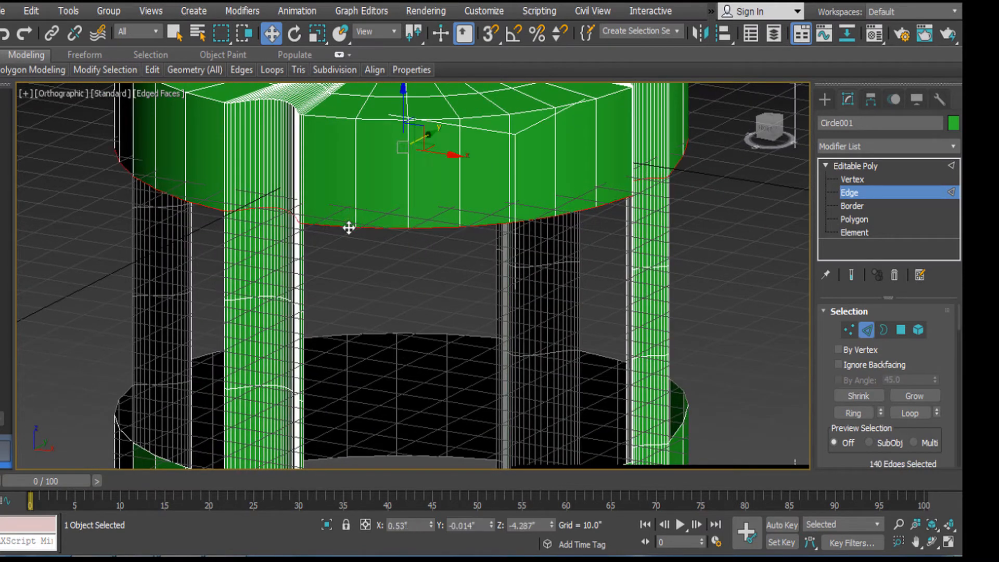
alt+middle_drag(576, 255, 427, 257)
middle_drag(349, 236, 459, 238)
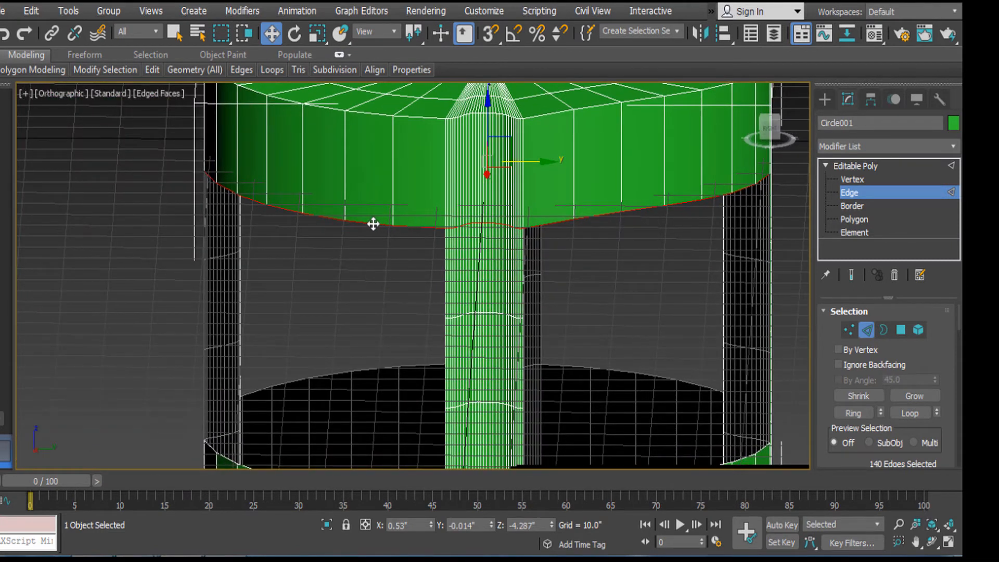
alt+middle_drag(343, 266, 384, 276)
click(390, 271)
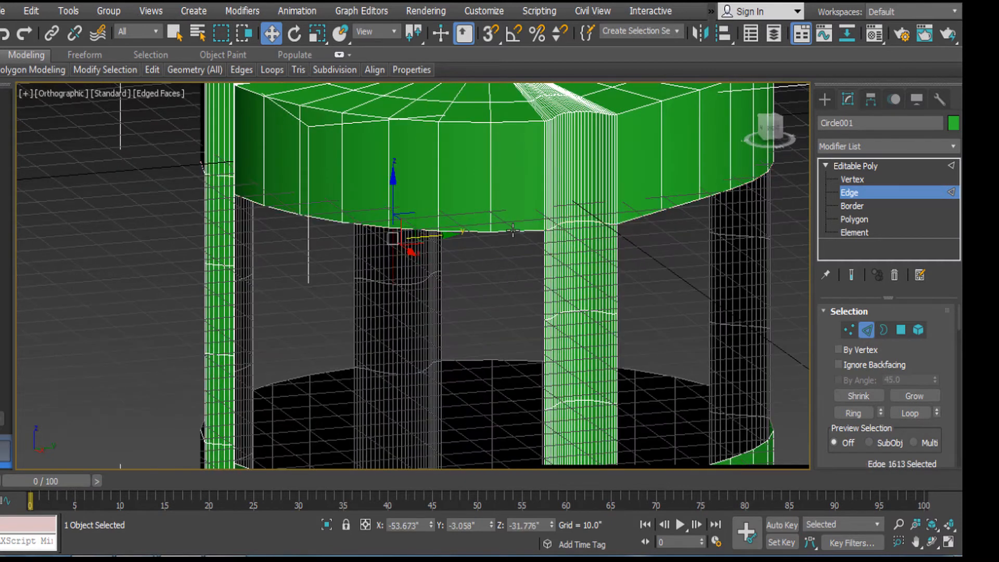
double_click(543, 277)
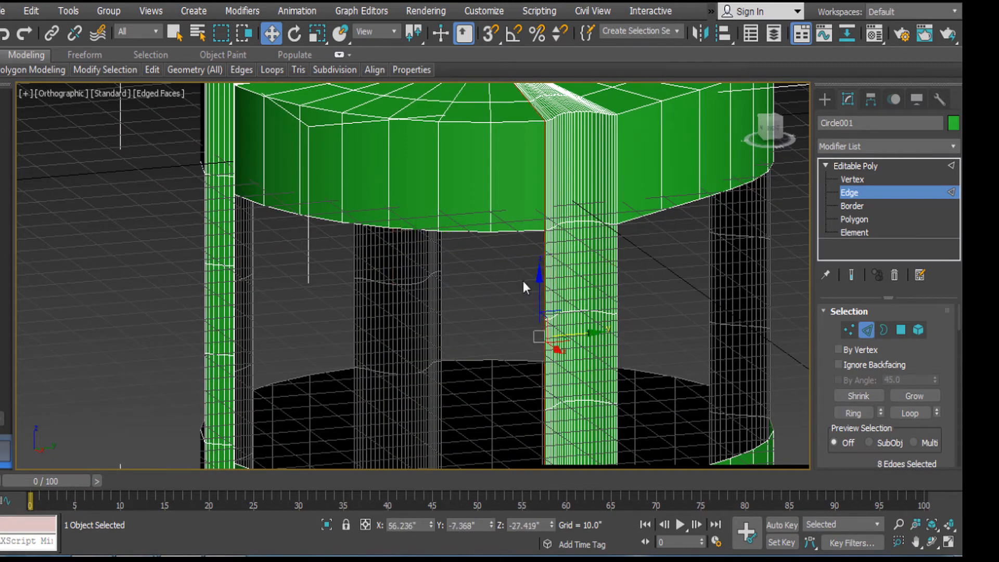
Step: Select the seven edges along the upper rim of one window opening between two notches
click(510, 230)
scroll(518, 234, up, 2)
ctrl+click(425, 229)
middle_drag(384, 245, 494, 244)
key(f)
key(z)
ctrl+click(408, 272)
ctrl+click(456, 249)
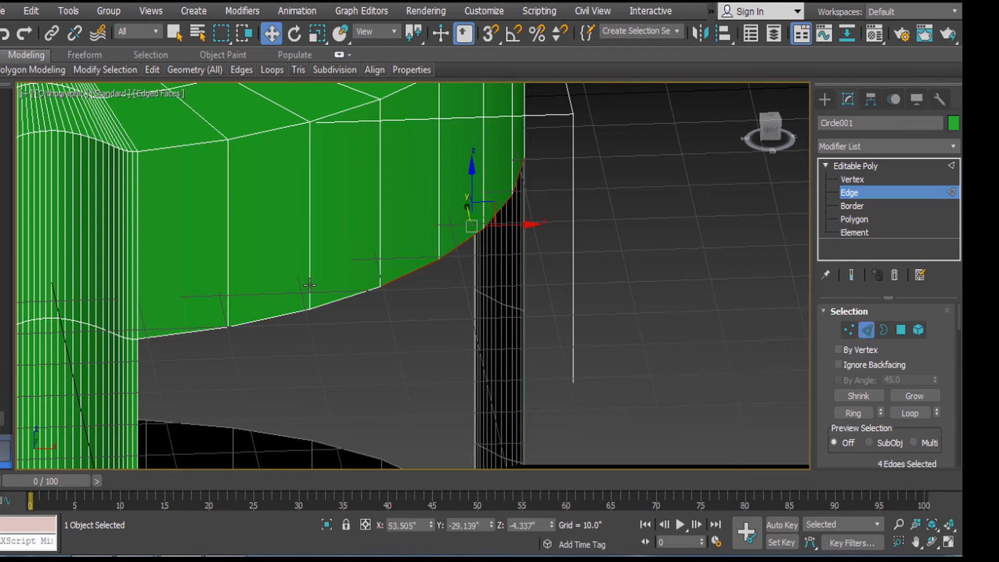
ctrl+click(325, 302)
ctrl+click(265, 319)
ctrl+click(172, 331)
key(c)
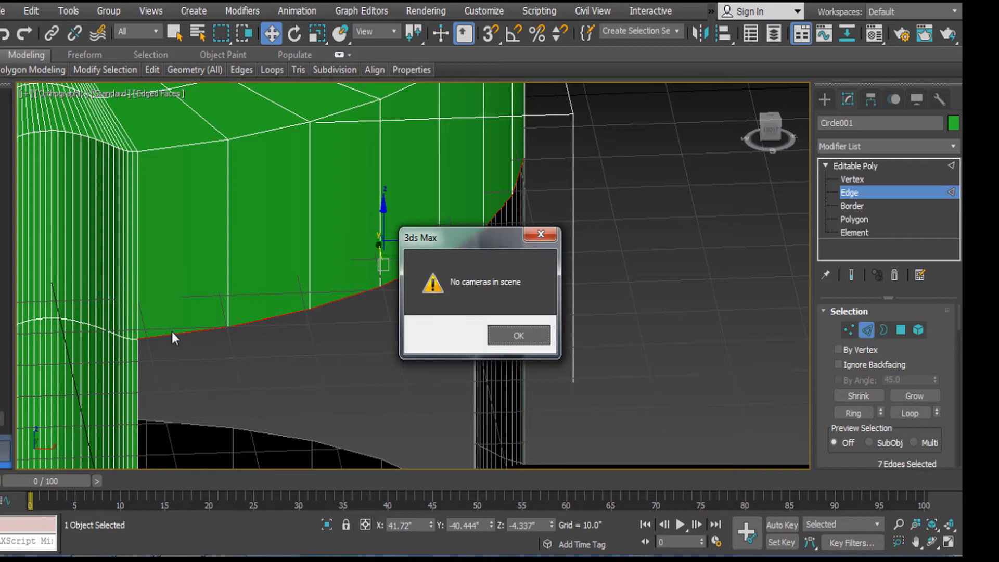
click(553, 237)
Step: Add the three vertical edges of the adjoining notch on one side of the window opening to the selection
scroll(277, 322, down, 6)
middle_drag(317, 346, 407, 252)
scroll(449, 211, up, 2)
alt+middle_drag(449, 211, 553, 223)
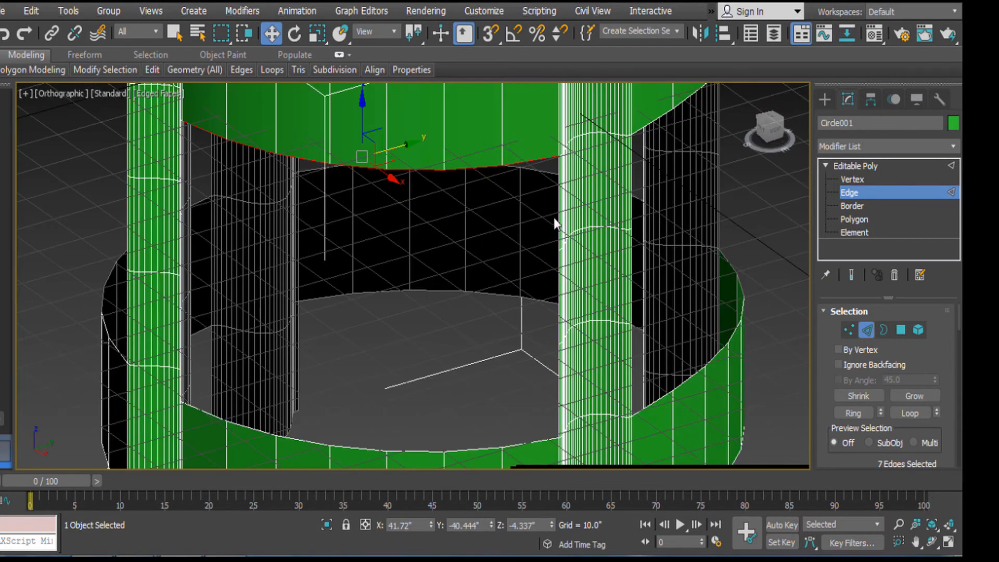
ctrl+click(558, 222)
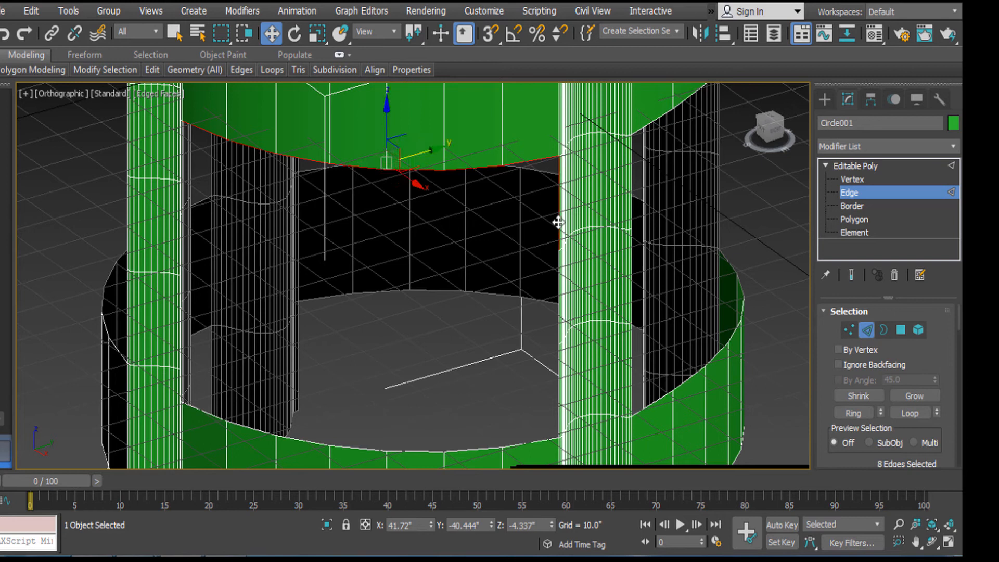
ctrl+click(557, 279)
alt+middle_drag(584, 313, 491, 47)
scroll(540, 317, up, 4)
ctrl+click(492, 233)
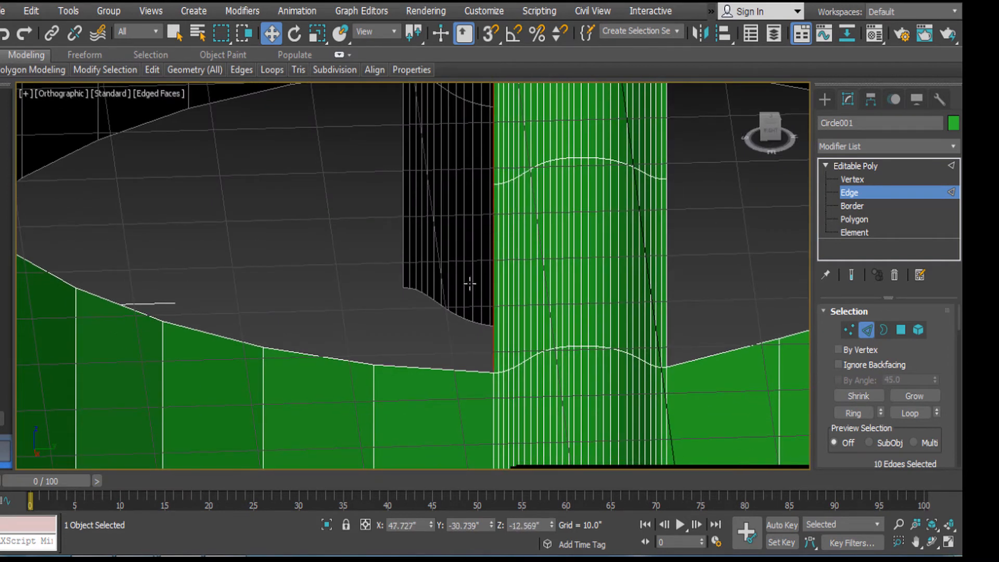
Step: Add the seven edges along the lower rim of the same window opening to the selection
ctrl+click(458, 371)
ctrl+click(314, 356)
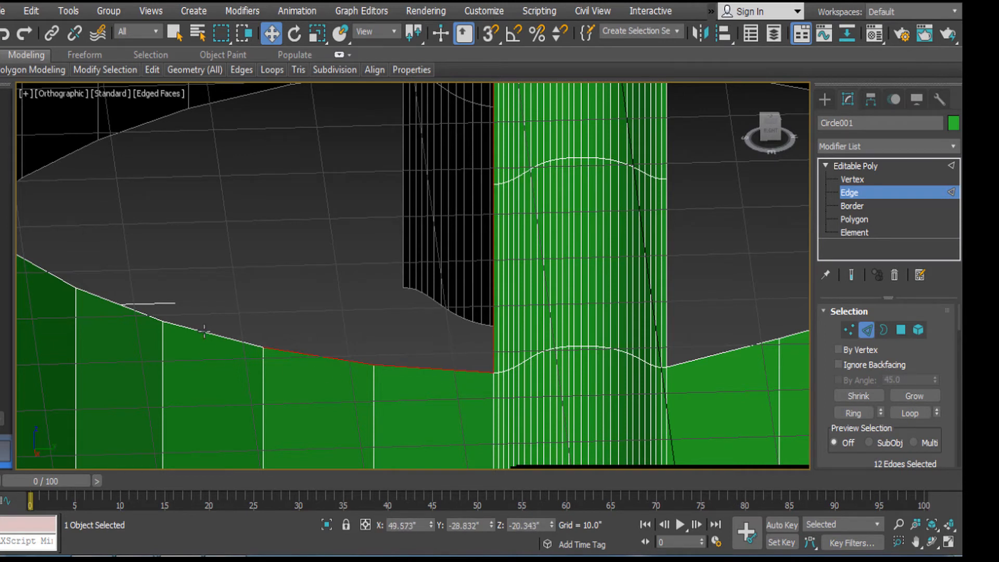
ctrl+click(204, 331)
scroll(241, 321, down, 5)
alt+middle_drag(269, 310, 486, 285)
scroll(457, 328, up, 2)
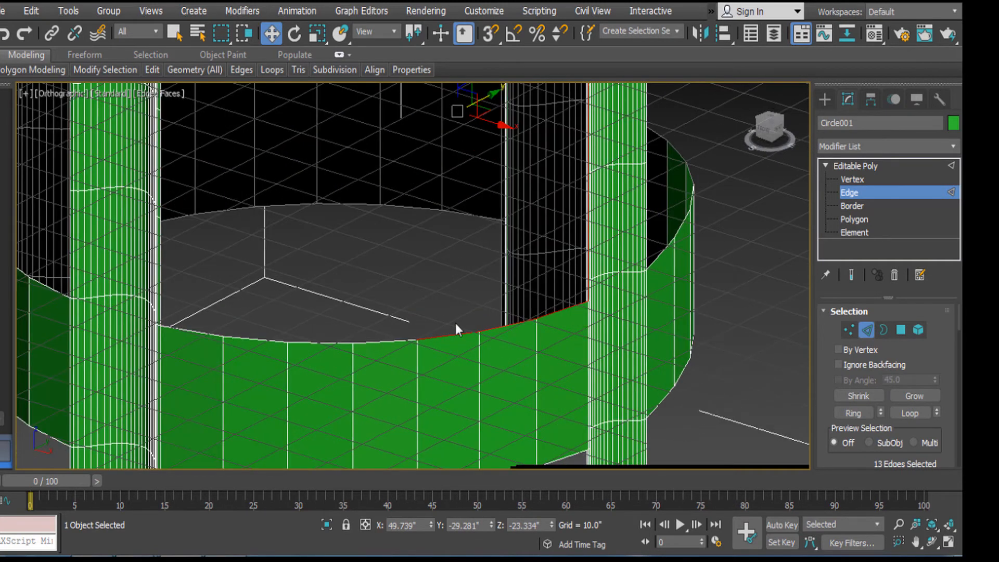
ctrl+click(370, 342)
ctrl+click(318, 343)
ctrl+click(255, 340)
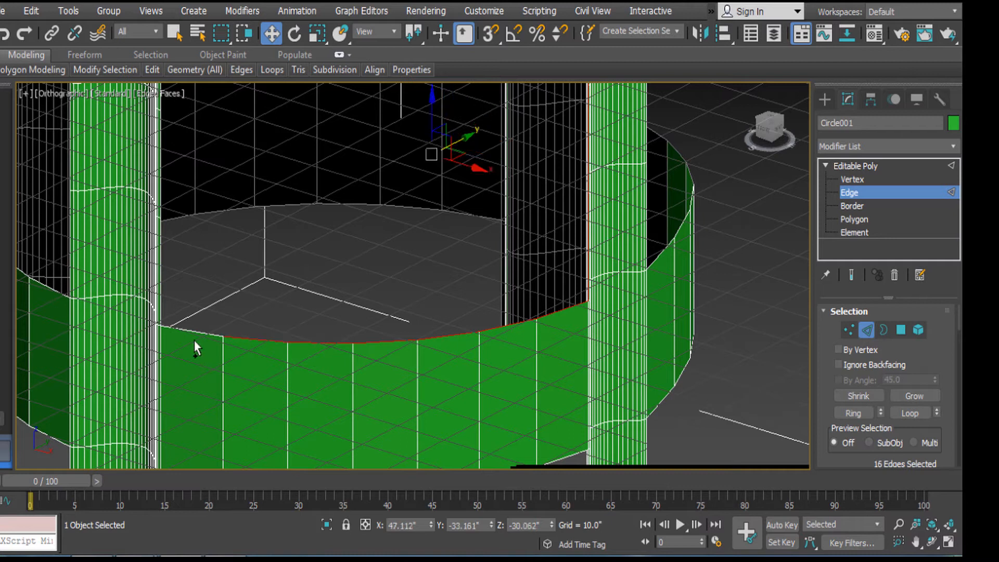
ctrl+click(191, 331)
Step: Add the three vertical edges on the opposite side of the window opening to complete its selected outline
scroll(195, 317, up, 5)
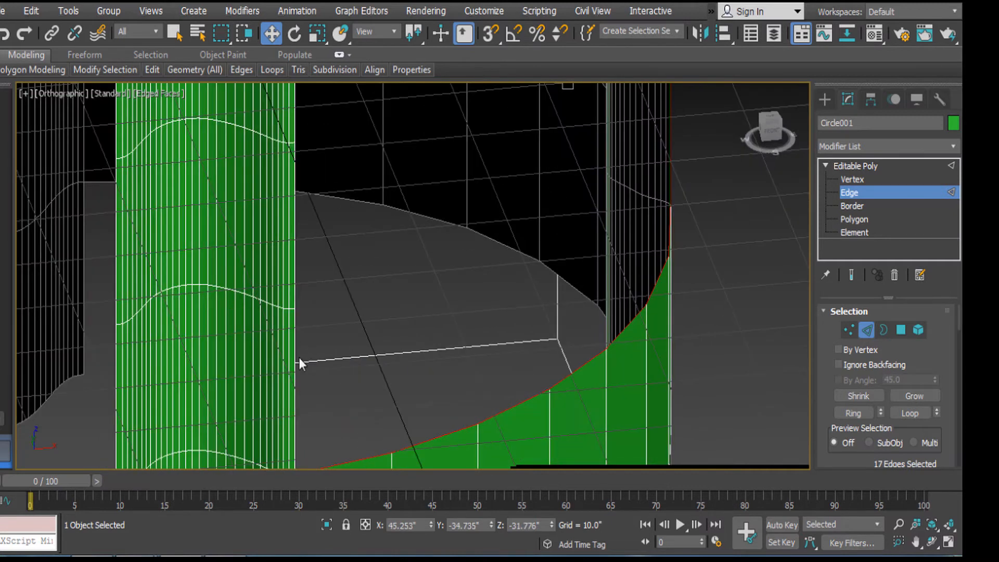
ctrl+click(294, 357)
ctrl+click(296, 238)
ctrl+middle_drag(295, 238, 320, 333)
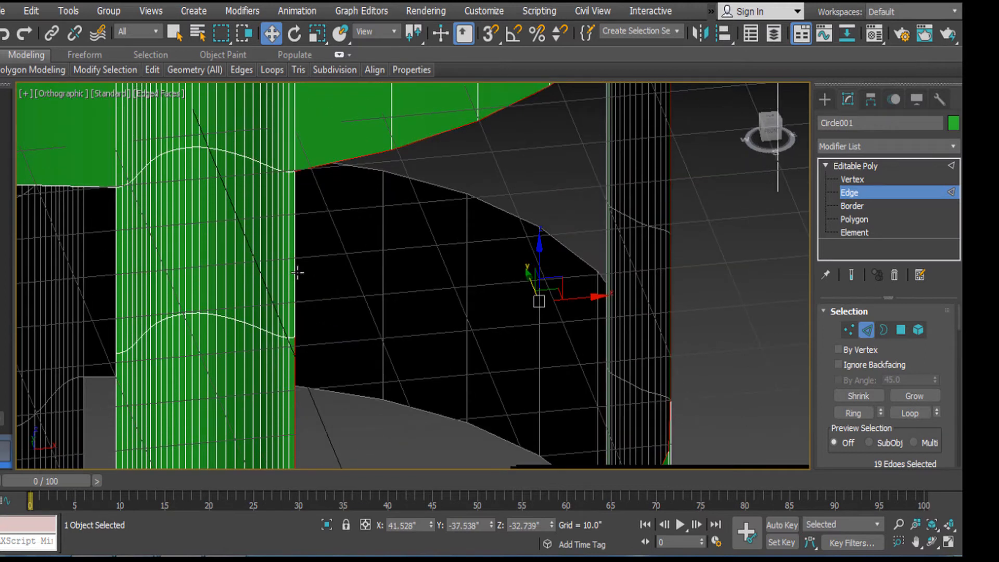
ctrl+click(295, 264)
scroll(297, 264, down, 5)
alt+middle_drag(419, 270, 383, 244)
scroll(382, 244, up, 2)
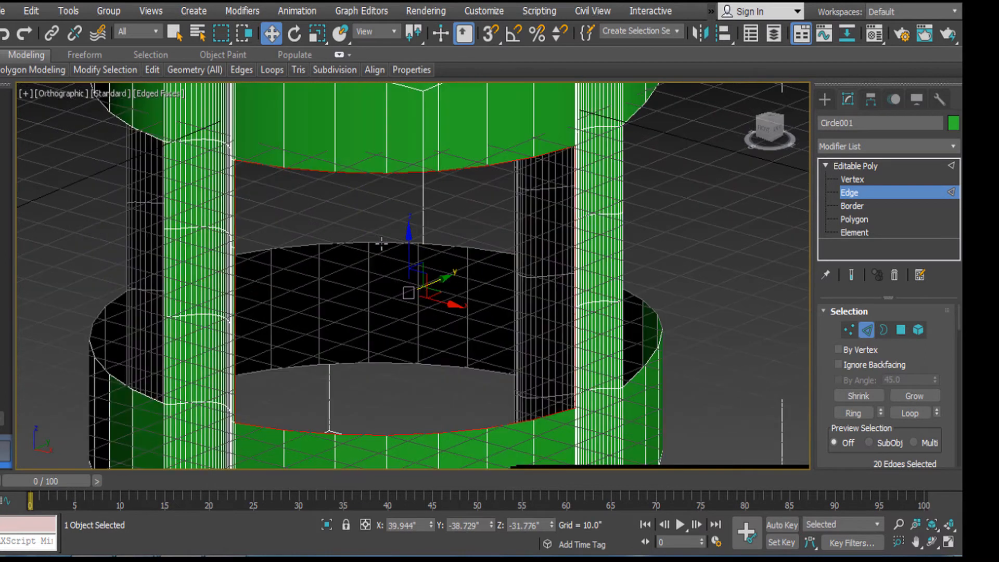
right_click(442, 229)
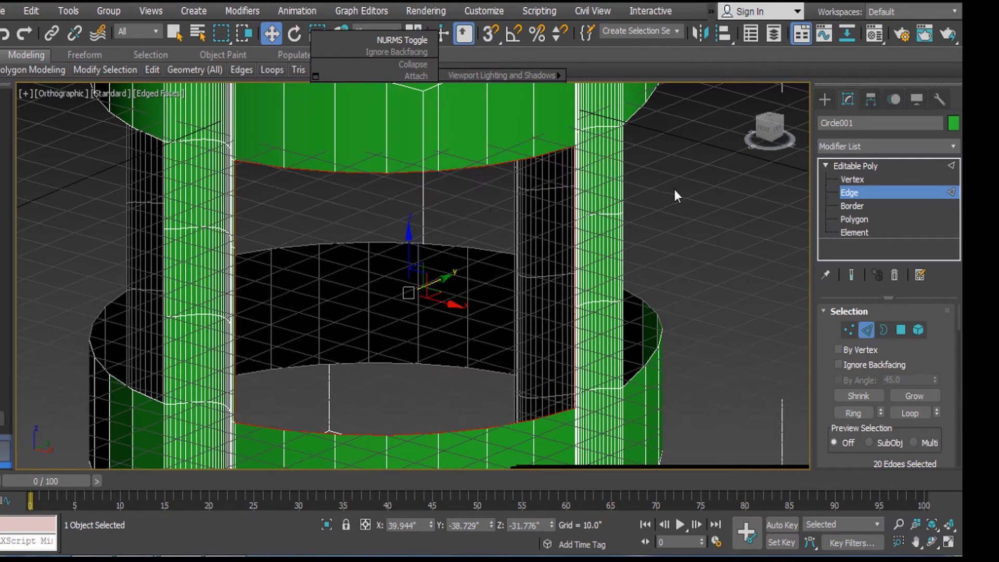
right_click(483, 199)
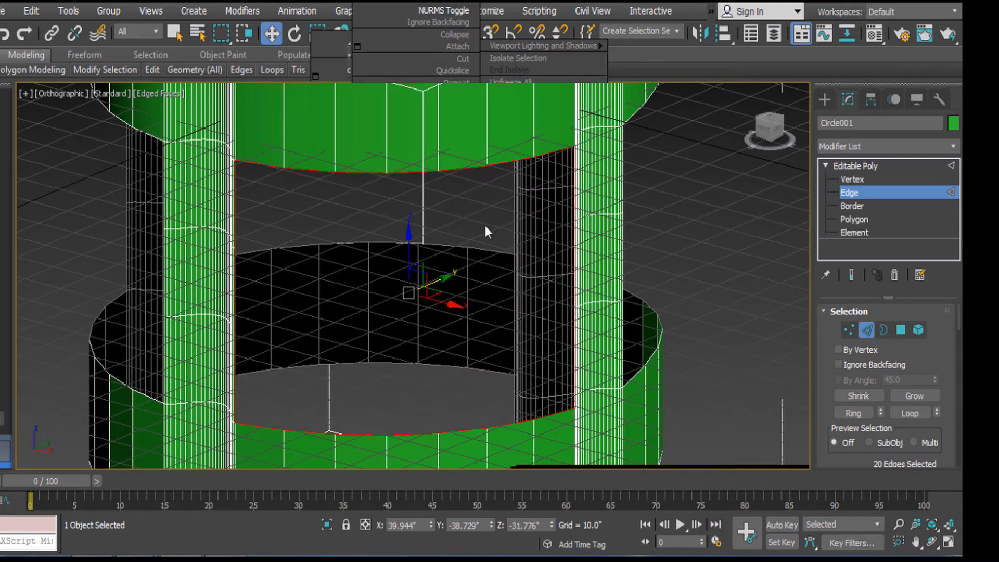
right_click(474, 207)
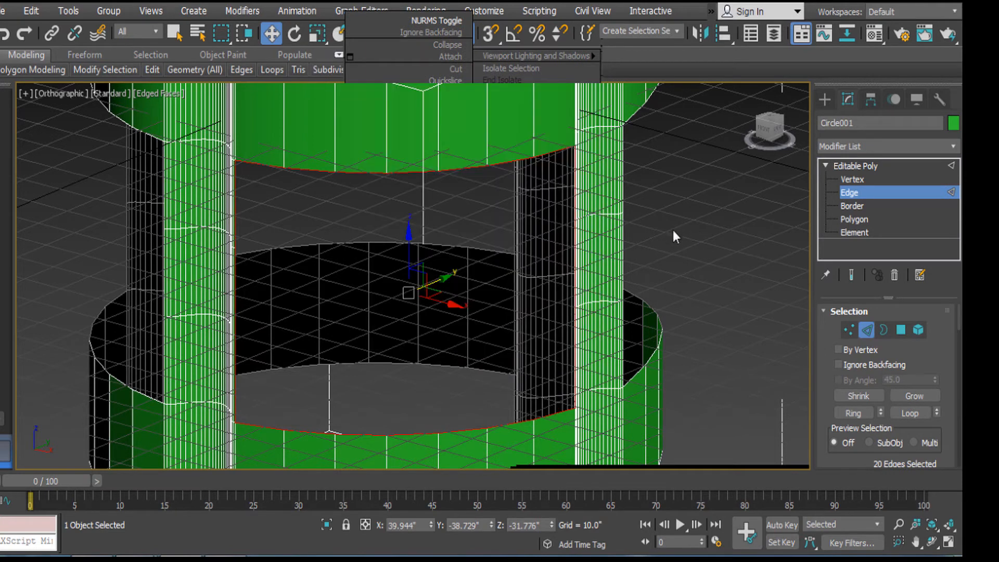
right_click(430, 242)
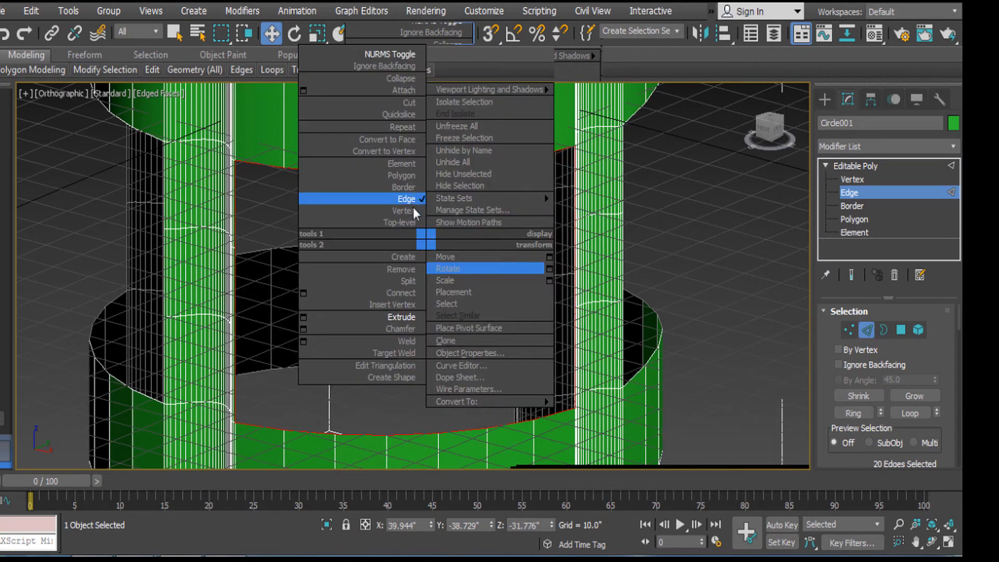
click(403, 317)
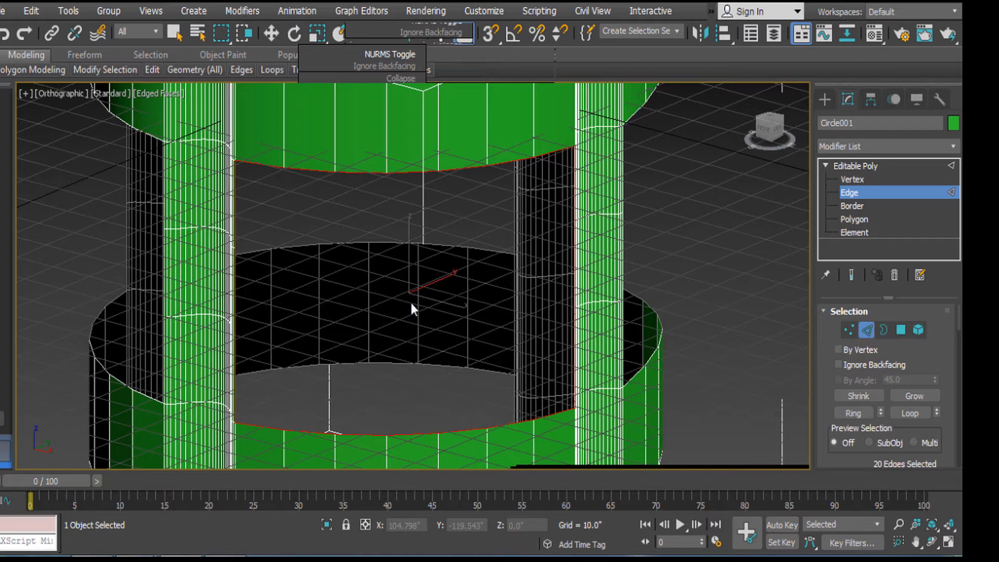
key(w)
Step: Extrude the selected outline edges of the window opening inward with a height of -6.227 and zero width
right_click(480, 240)
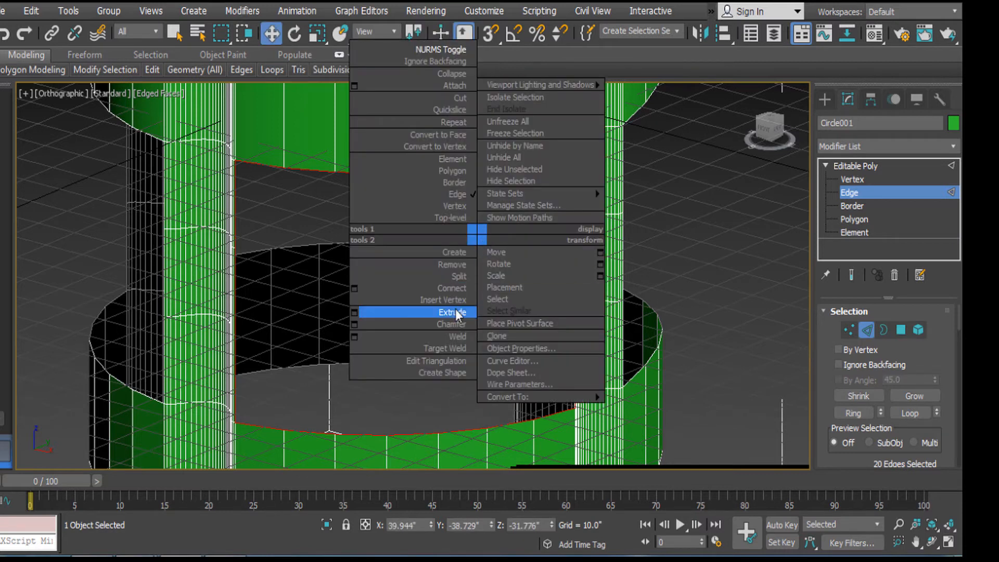
click(353, 312)
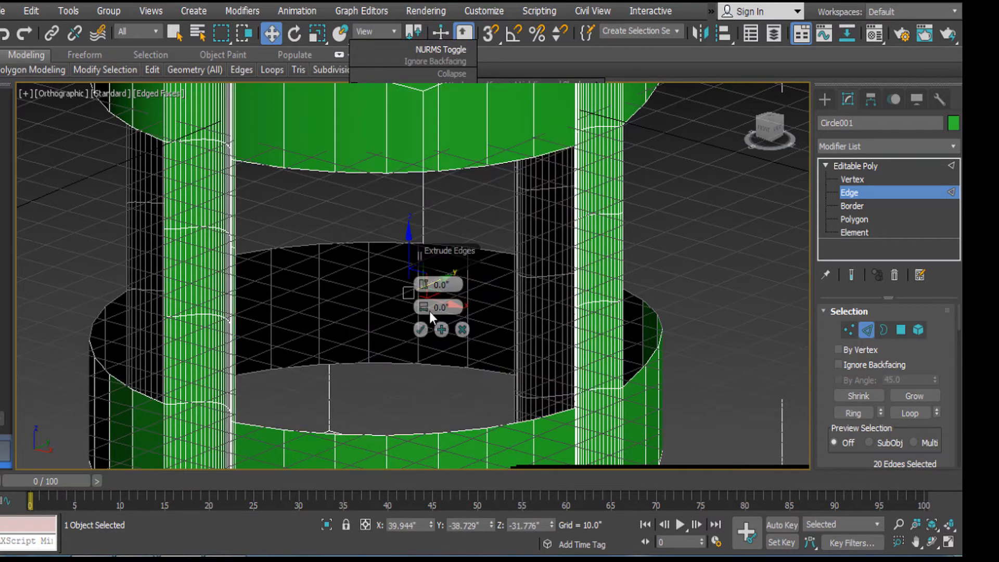
drag(423, 284, 431, 324)
key(ctrl+z)
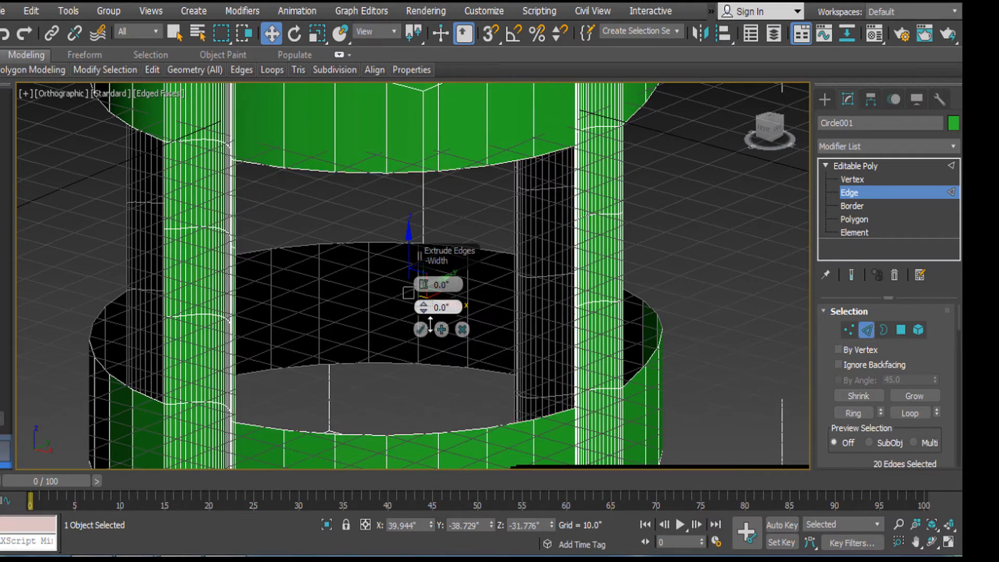
drag(423, 284, 424, 308)
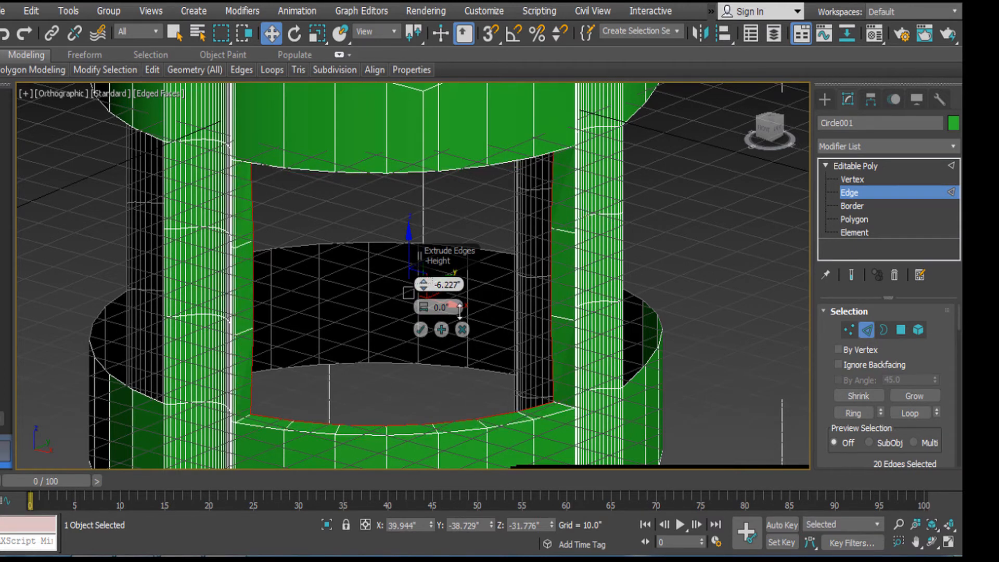
alt+middle_drag(461, 312, 420, 329)
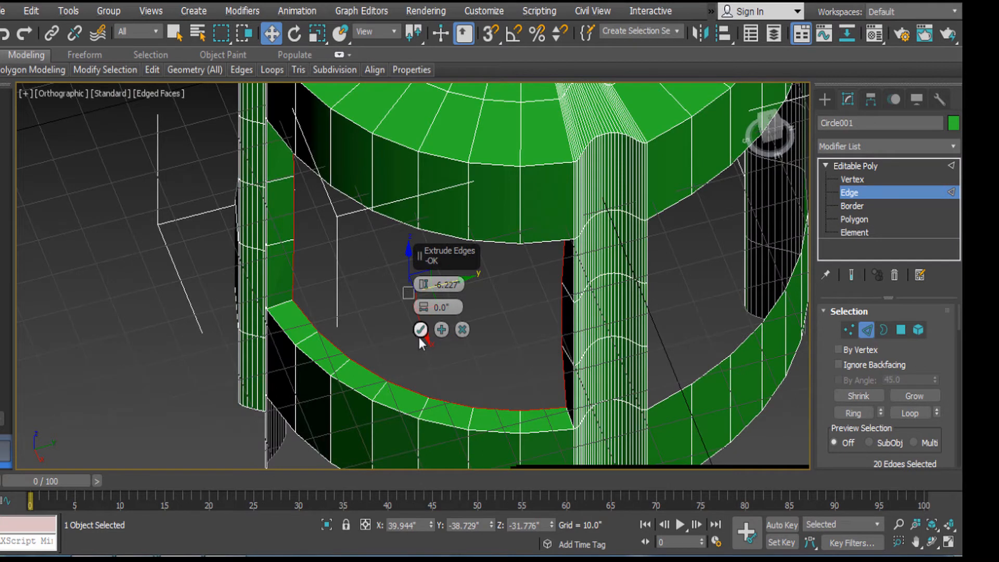
click(420, 330)
alt+middle_drag(420, 331, 518, 276)
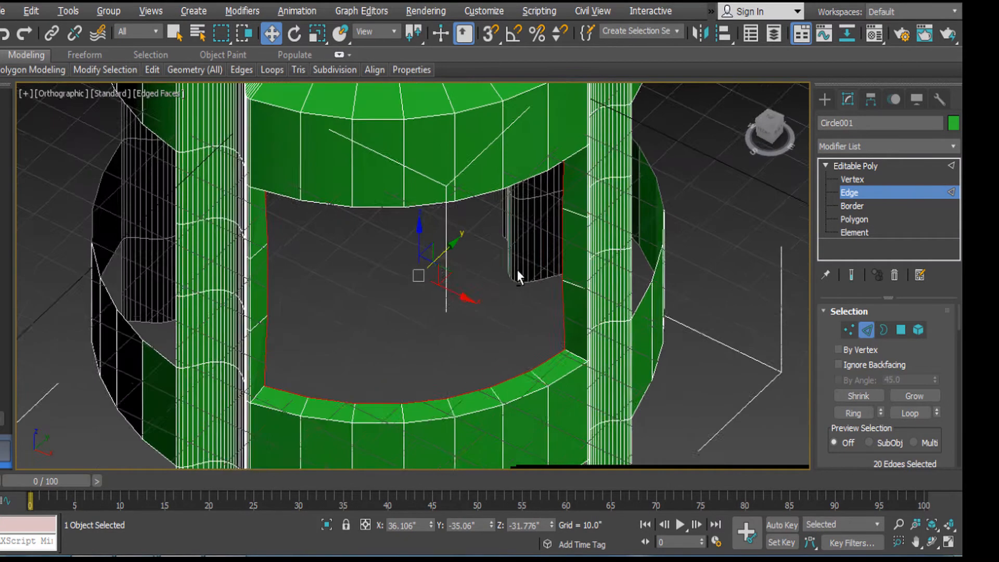
Step: Turn on NURMS smoothing to preview the rounded stool body and deselect its outline edges
right_click(429, 230)
click(513, 54)
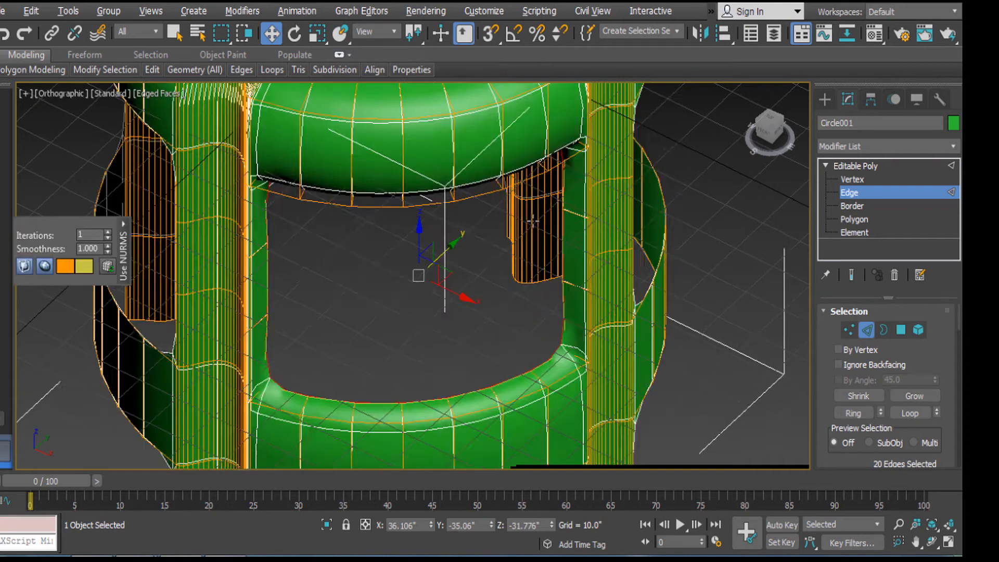
scroll(532, 221, down, 10)
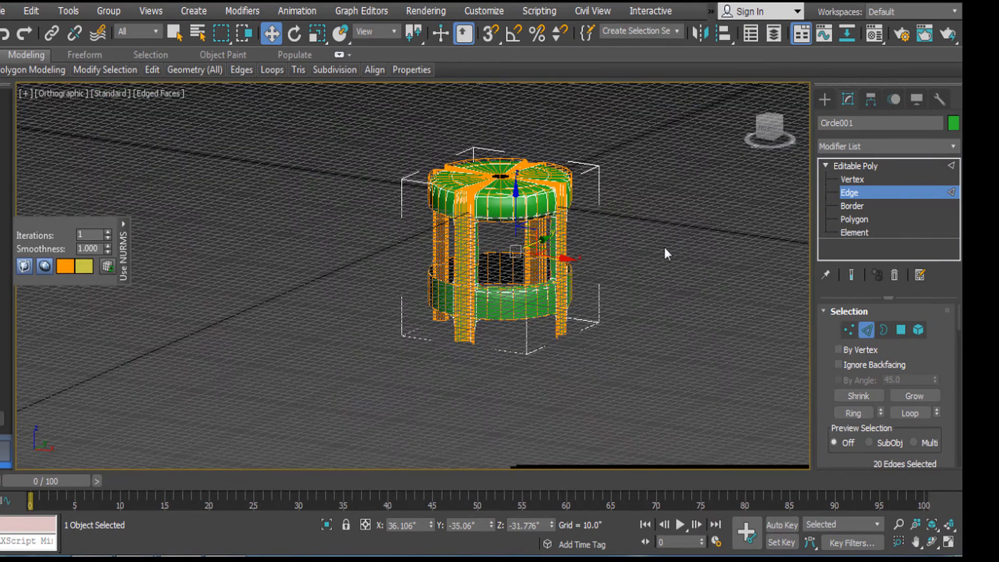
click(664, 248)
scroll(624, 226, up, 5)
scroll(407, 216, up, 3)
Step: Turn off the edged-faces display and inspect the shaded body around its top and window openings
key(F3)
key(F3)
key(F4)
middle_drag(443, 223, 363, 241)
scroll(489, 260, down, 1)
middle_drag(490, 188, 676, 104)
alt+middle_drag(541, 145, 624, 221)
Step: Turn NURMS smoothing off again and clear the edge selection
click(542, 183)
right_click(558, 181)
click(525, 1)
middle_drag(557, 174, 541, 209)
alt+middle_drag(541, 208, 677, 220)
click(697, 256)
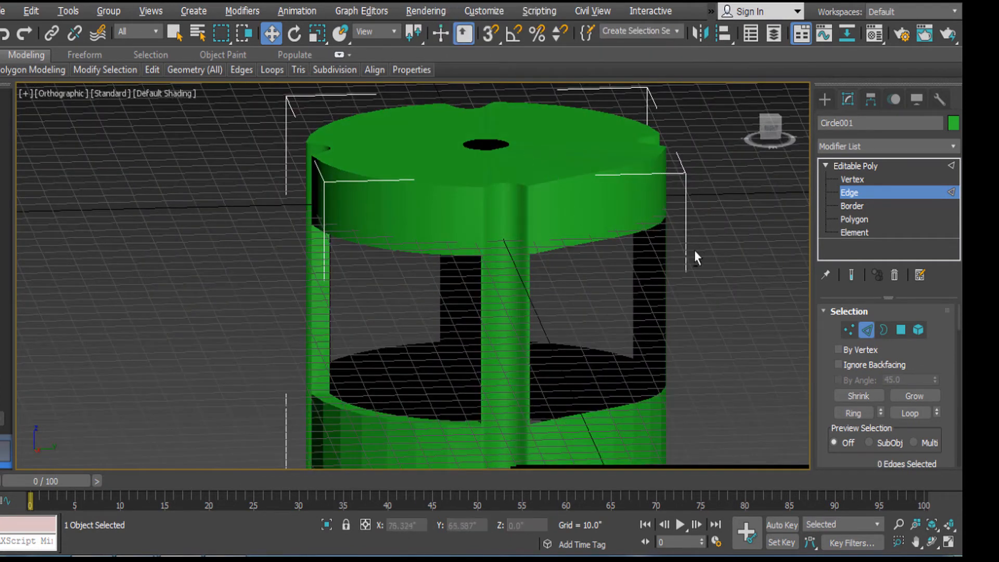
Step: Switch the viewport from orthographic to perspective projection and frame the window openings between the legs
click(564, 216)
scroll(562, 213, up, 6)
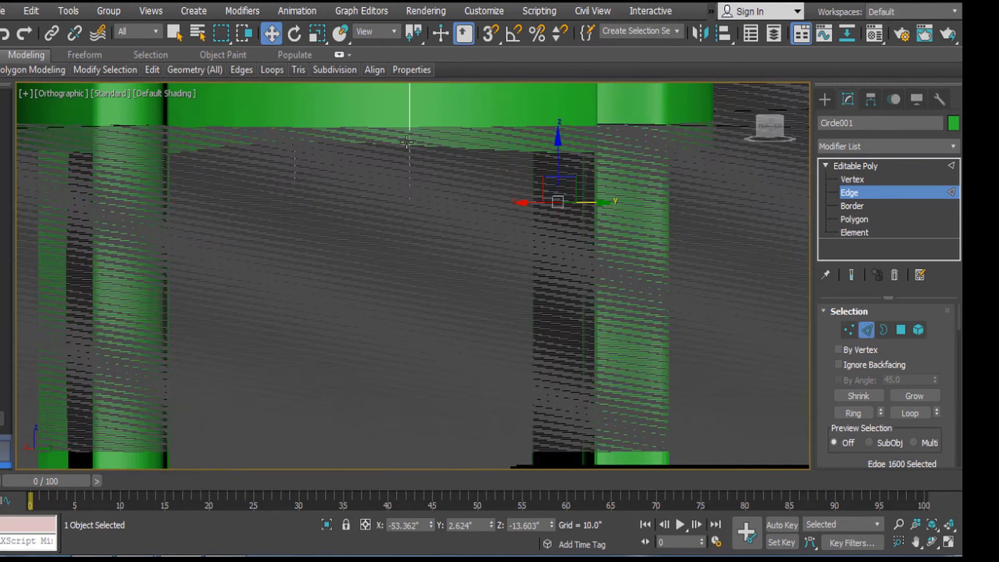
scroll(439, 208, down, 5)
key(p)
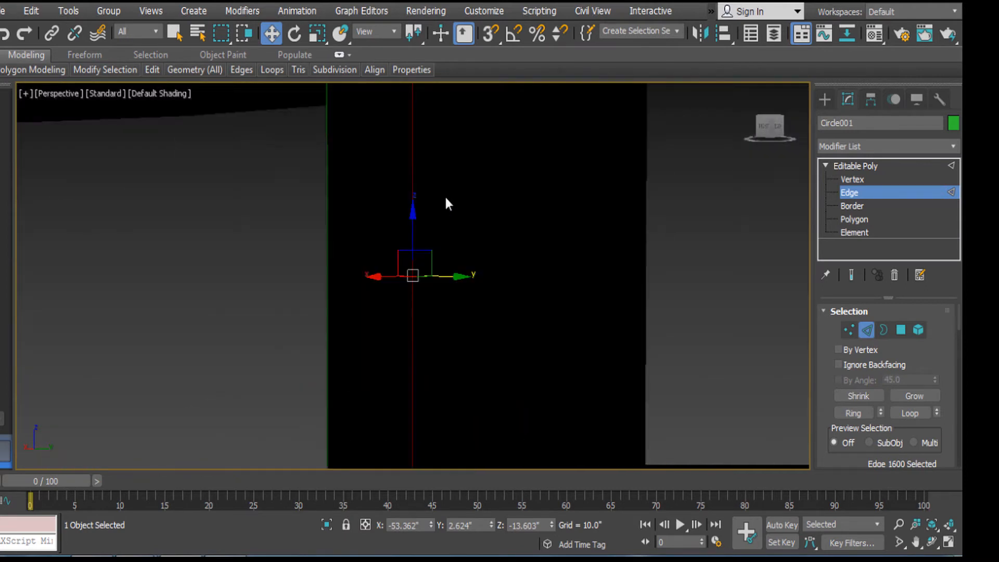
scroll(568, 250, down, 3)
alt+middle_drag(584, 280, 595, 155)
scroll(602, 309, up, 2)
click(493, 370)
middle_drag(494, 371, 496, 239)
click(669, 245)
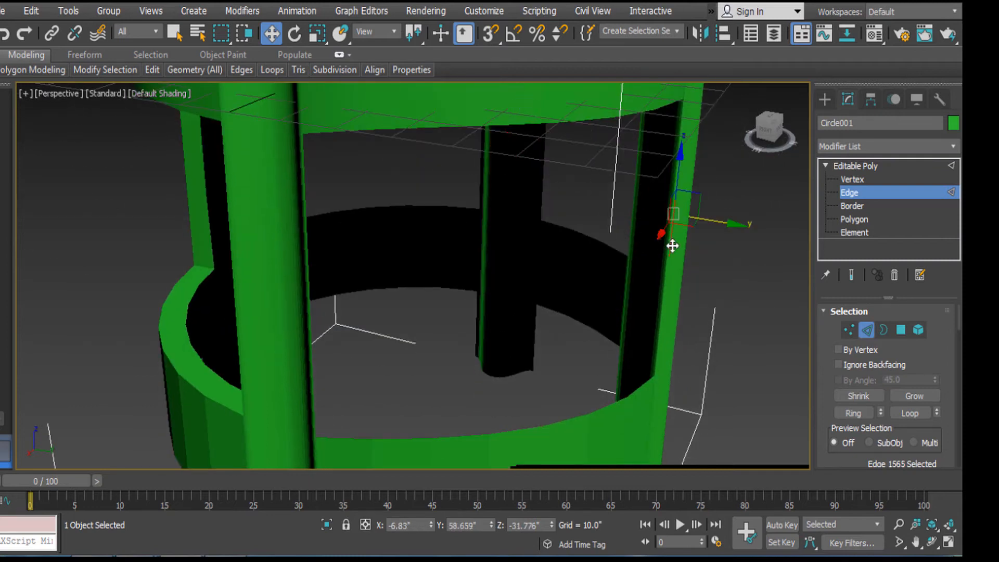
middle_drag(586, 123, 571, 214)
click(584, 182)
click(871, 172)
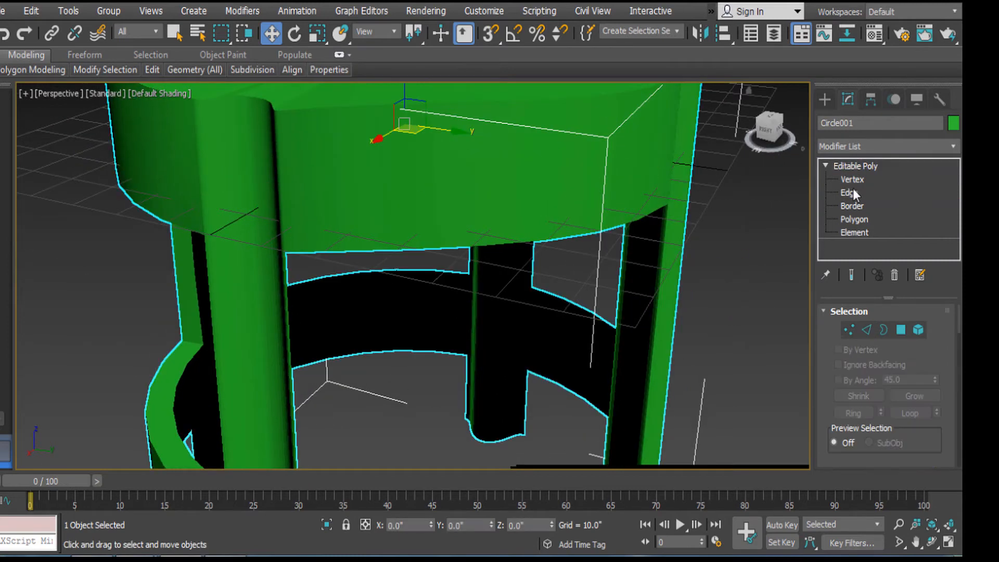
click(849, 192)
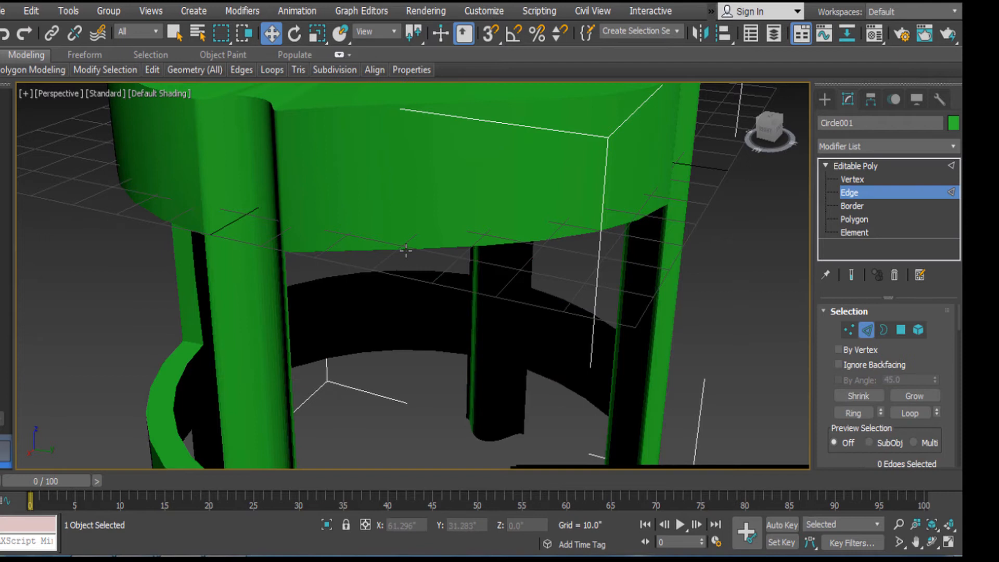
Step: Switch to wireframe display and select the seven edges along the upper rim of the next window opening
key(F3)
click(403, 250)
ctrl+click(327, 252)
ctrl+click(449, 248)
ctrl+click(504, 244)
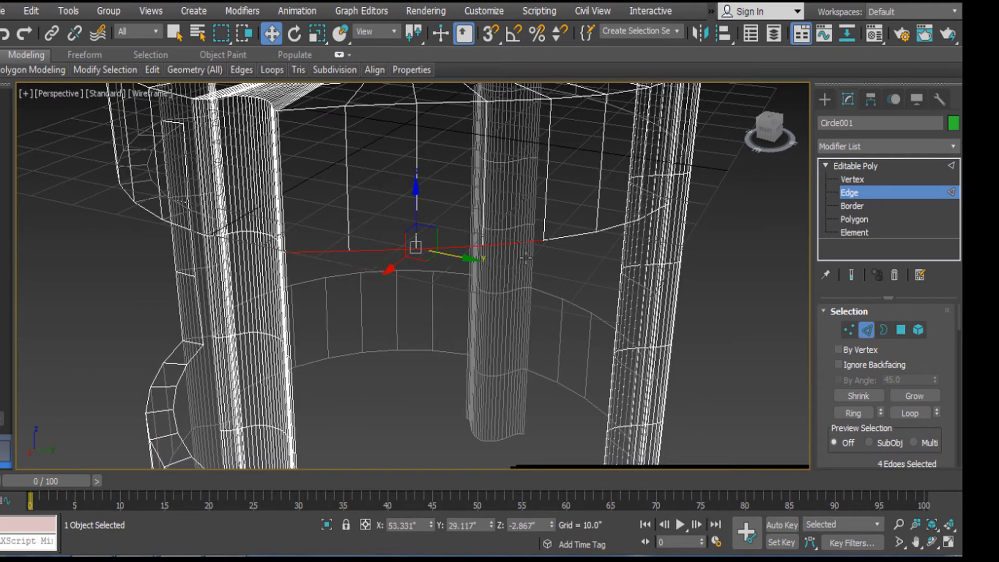
alt+middle_drag(526, 259, 480, 256)
middle_drag(570, 282, 515, 252)
alt+middle_drag(465, 289, 510, 269)
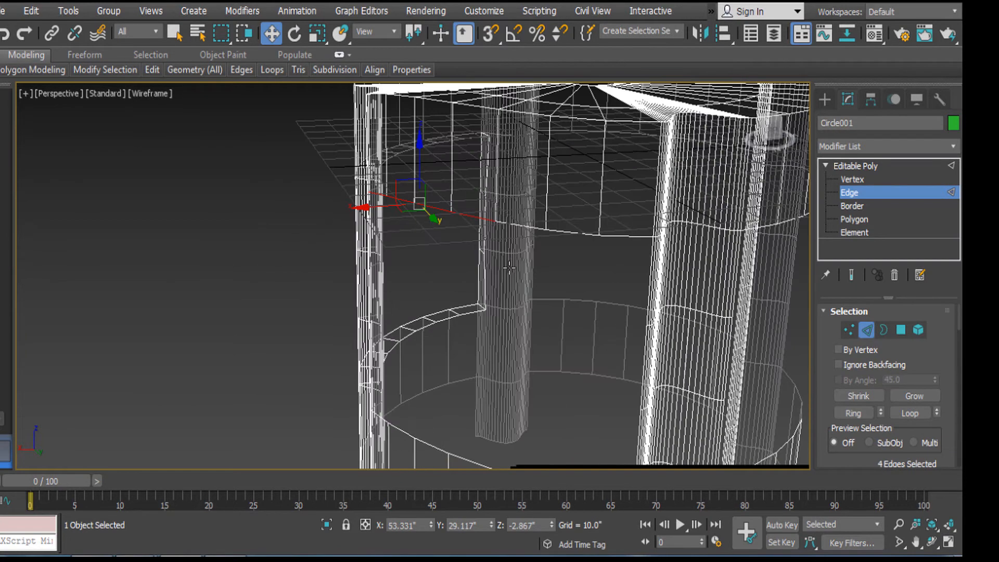
ctrl+click(520, 231)
ctrl+click(577, 240)
ctrl+click(617, 235)
Step: Extend the selection with one side's three vertical edges, the seven lower-rim edges and the first vertical edge on the opposite side
ctrl+click(648, 263)
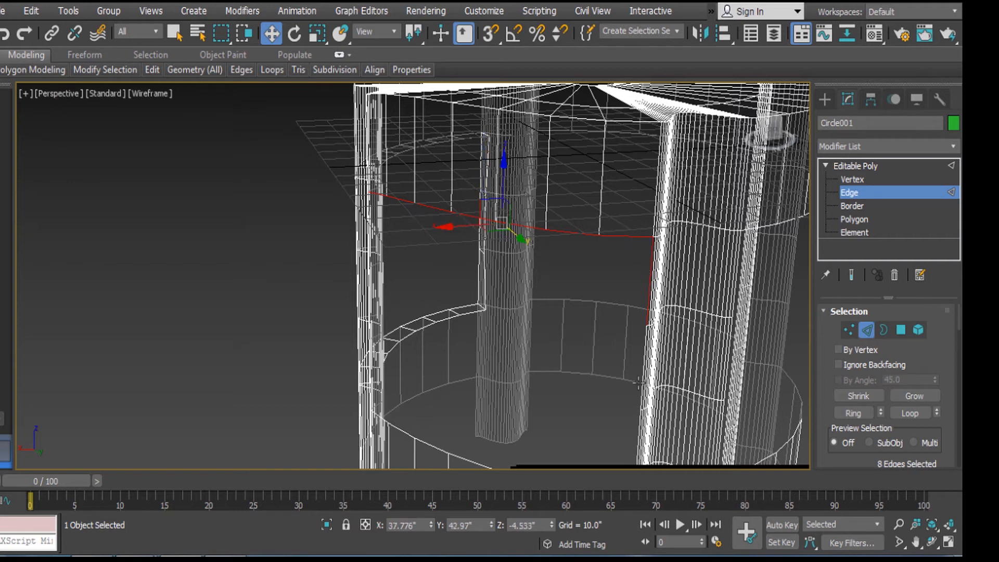
alt+middle_drag(648, 262, 593, 258)
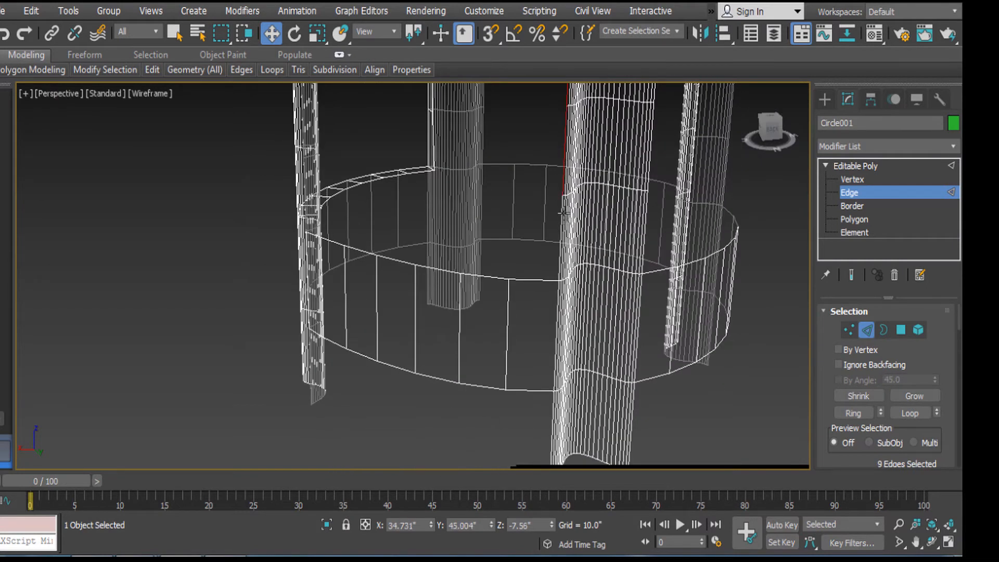
ctrl+click(478, 278)
ctrl+click(439, 271)
alt+middle_drag(377, 242, 426, 261)
ctrl+click(395, 264)
ctrl+click(353, 263)
ctrl+click(301, 258)
alt+middle_drag(301, 258, 299, 312)
ctrl+click(288, 310)
ctrl+click(263, 273)
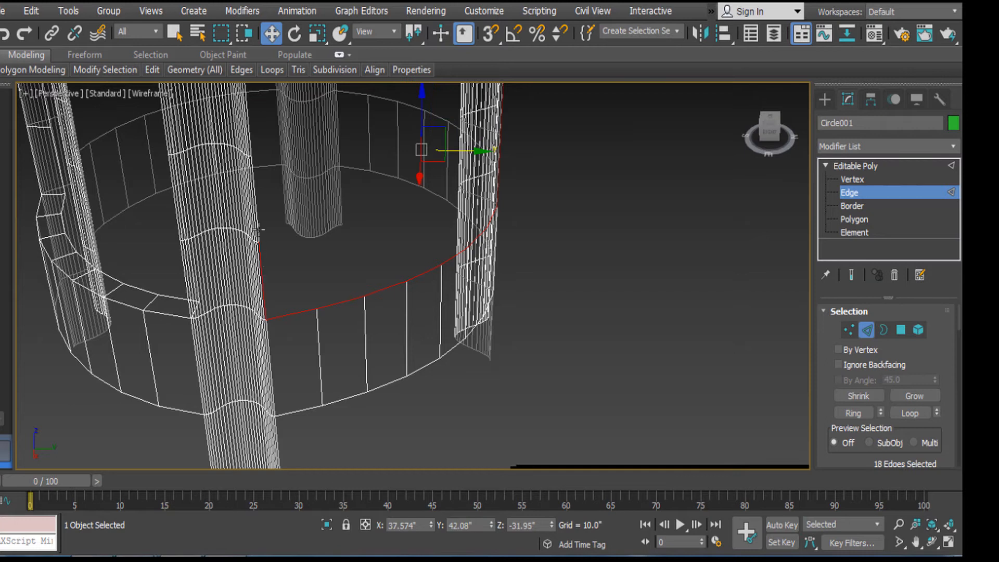
Step: Finish selecting the edges around the first opening between two legs and extrude them inward to give the frame thickness
ctrl+click(254, 210)
alt+middle_drag(253, 210, 316, 277)
ctrl+click(317, 341)
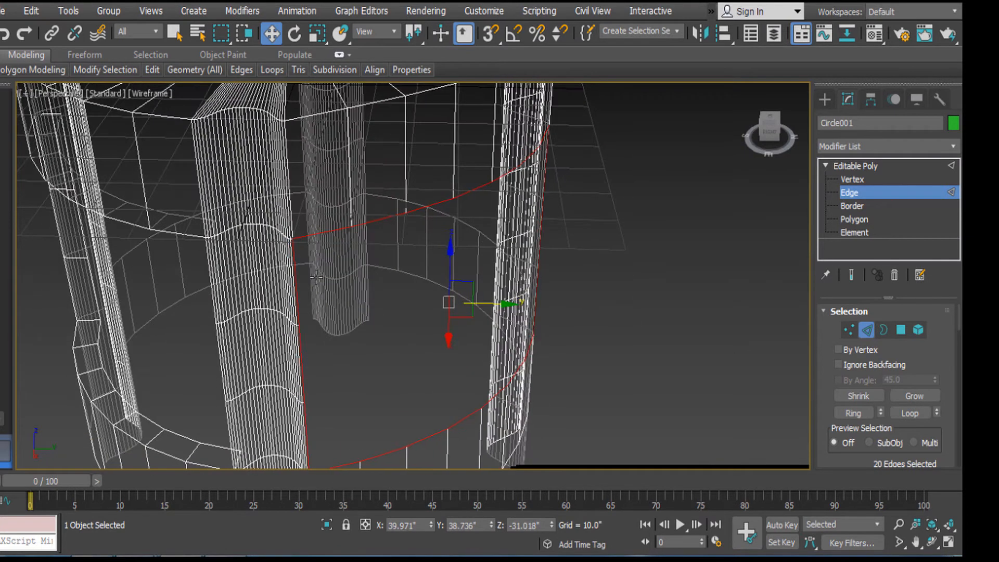
alt+middle_drag(525, 249, 550, 230)
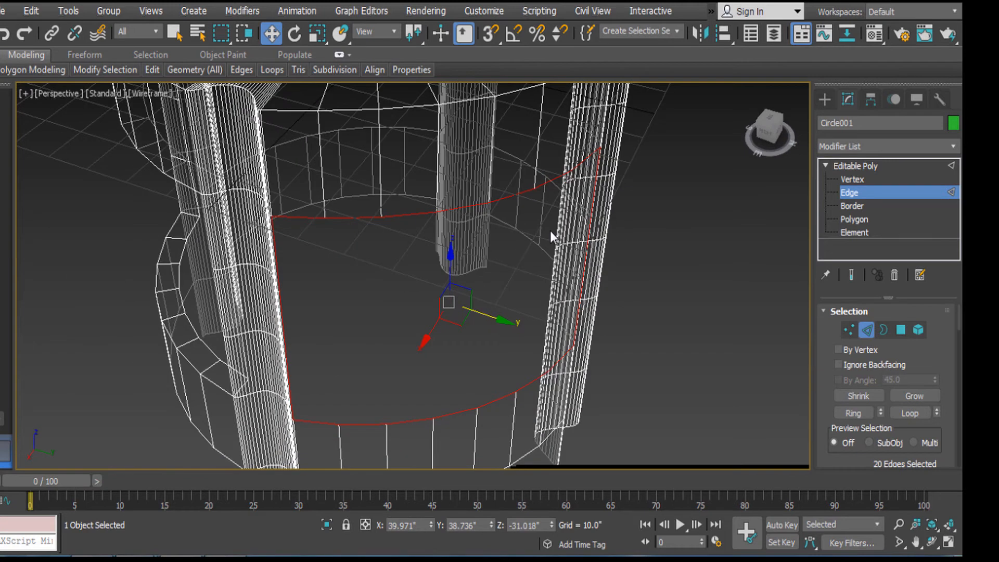
right_click(551, 230)
click(743, 235)
alt+middle_drag(743, 234, 551, 225)
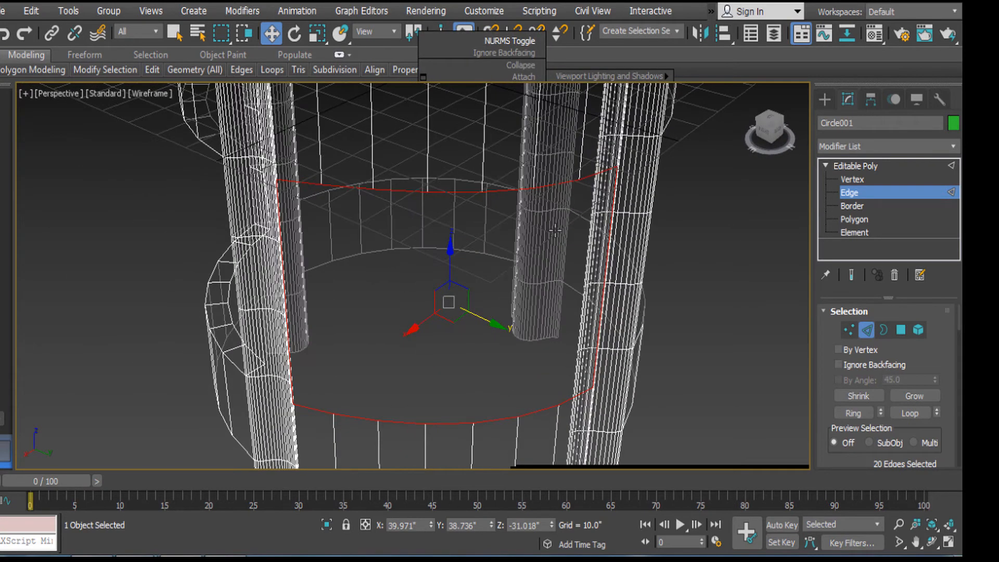
right_click(551, 226)
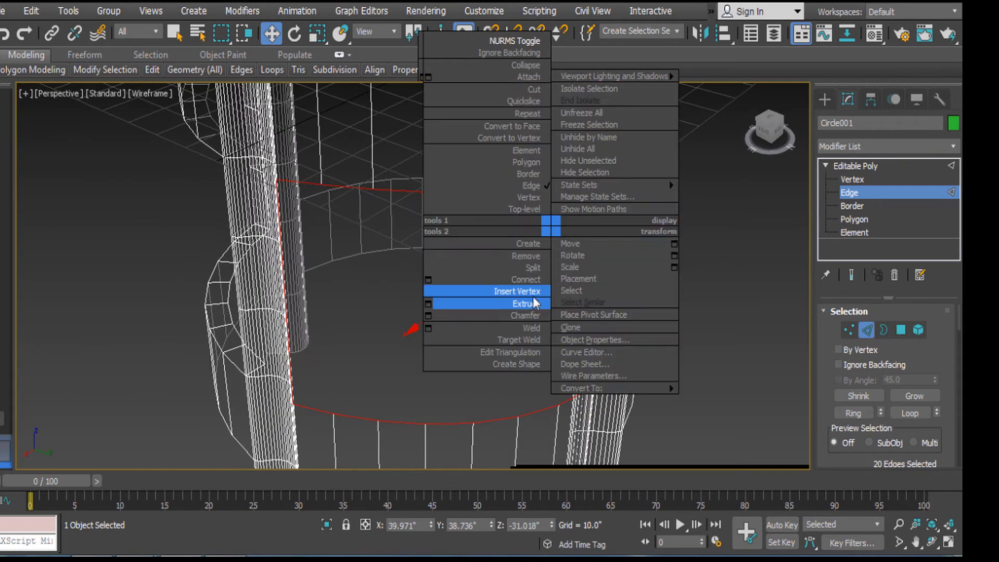
click(428, 305)
alt+middle_drag(454, 339, 505, 363)
click(421, 330)
Step: Switch the viewport display from wireframe to shaded with edged faces
middle_drag(491, 255, 453, 294)
scroll(497, 330, down, 5)
middle_drag(560, 267, 521, 278)
scroll(521, 278, up, 3)
key(F3)
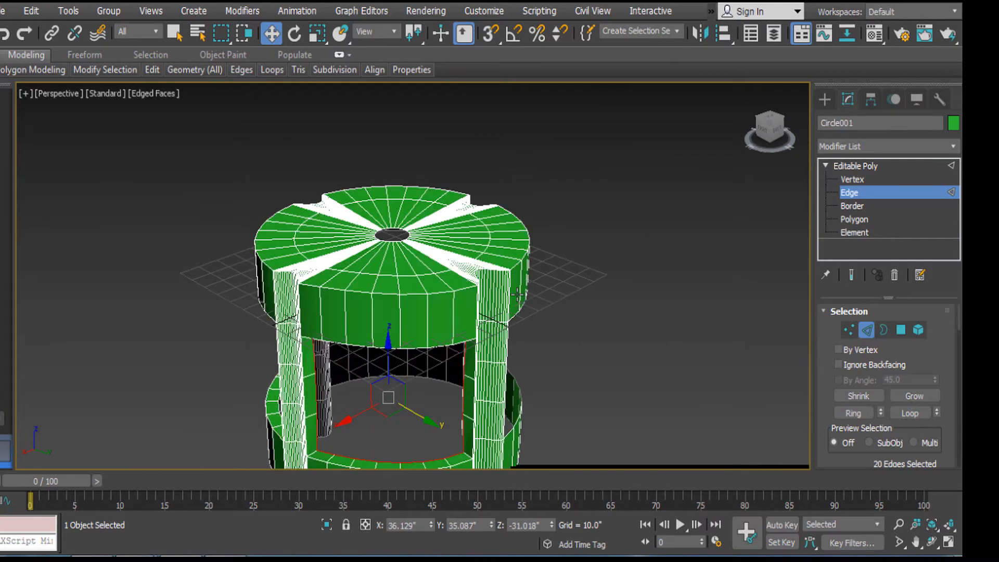
Step: Select the seven edges along the seat's lower rim above the next opening
scroll(518, 296, up, 4)
alt+middle_drag(511, 323, 492, 304)
mouse_move(579, 307)
middle_down()
mouse_move(538, 202)
mouse_move(503, 187)
mouse_move(411, 232)
mouse_move(385, 206)
middle_up()
scroll(410, 232, up, 5)
click(405, 189)
ctrl+click(308, 182)
ctrl+click(186, 178)
middle_drag(188, 178, 453, 226)
scroll(386, 219, down, 3)
ctrl+click(449, 215)
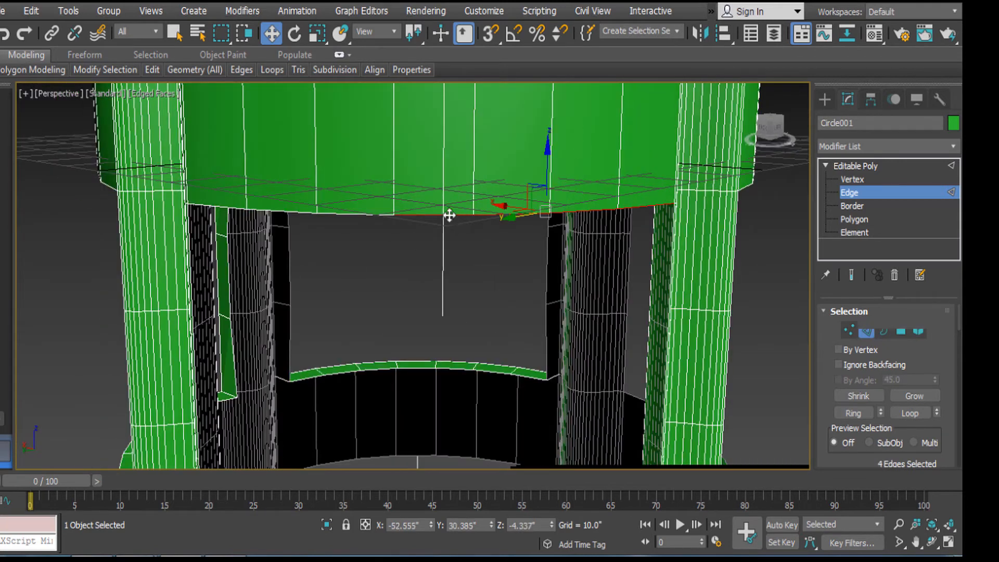
ctrl+click(364, 214)
ctrl+click(285, 209)
ctrl+click(225, 209)
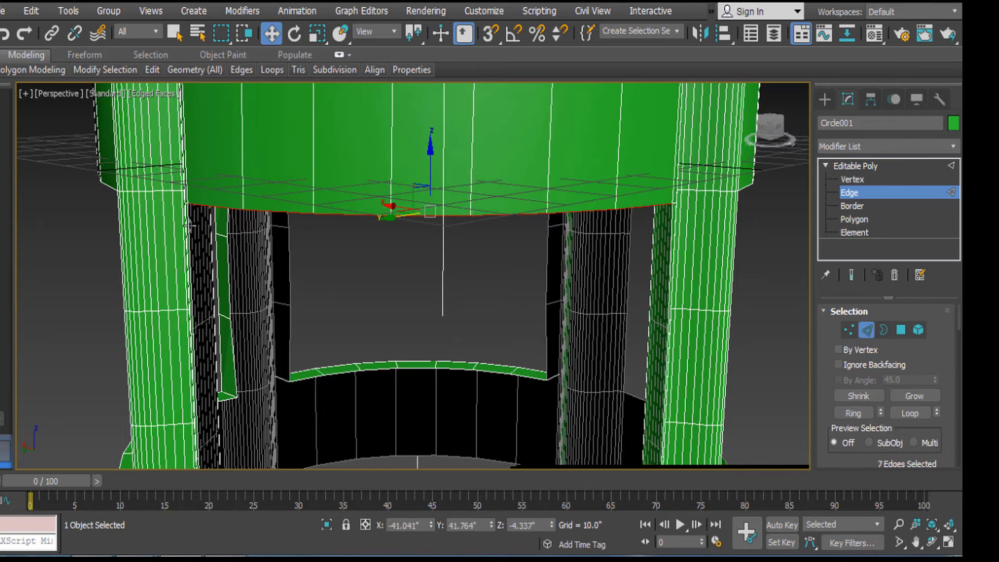
Step: Add the vertical edges of the leg on one side of this opening to the selection
alt+middle_drag(208, 272, 229, 284)
alt+middle_drag(174, 245, 245, 254)
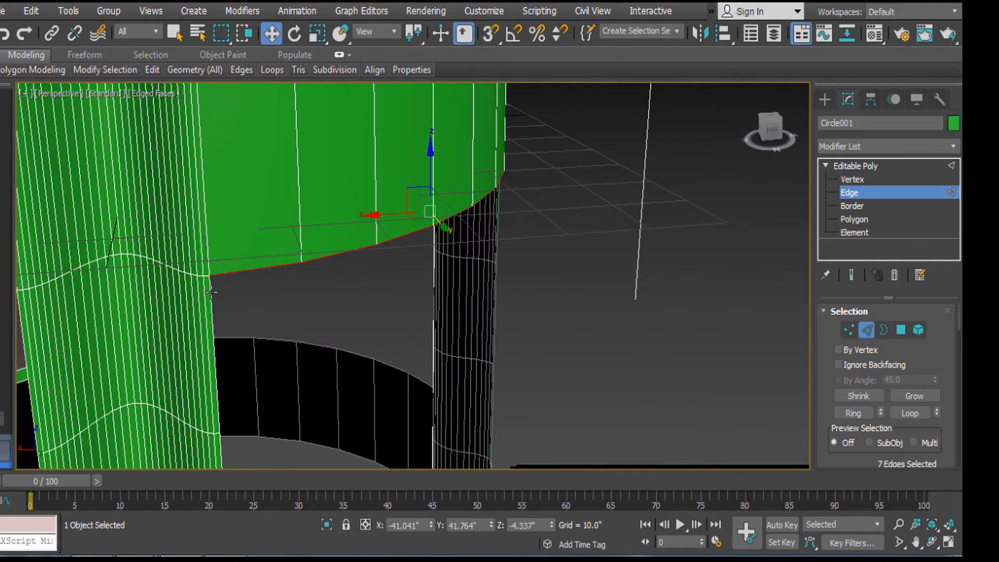
ctrl+click(211, 291)
alt+middle_drag(211, 291, 235, 231)
ctrl+click(232, 218)
ctrl+click(237, 335)
Step: Add the upper edges of the lower ring along this opening to the edge selection
ctrl+click(276, 416)
ctrl+click(344, 397)
scroll(457, 348, down, 4)
alt+middle_drag(491, 326, 442, 341)
ctrl+click(432, 349)
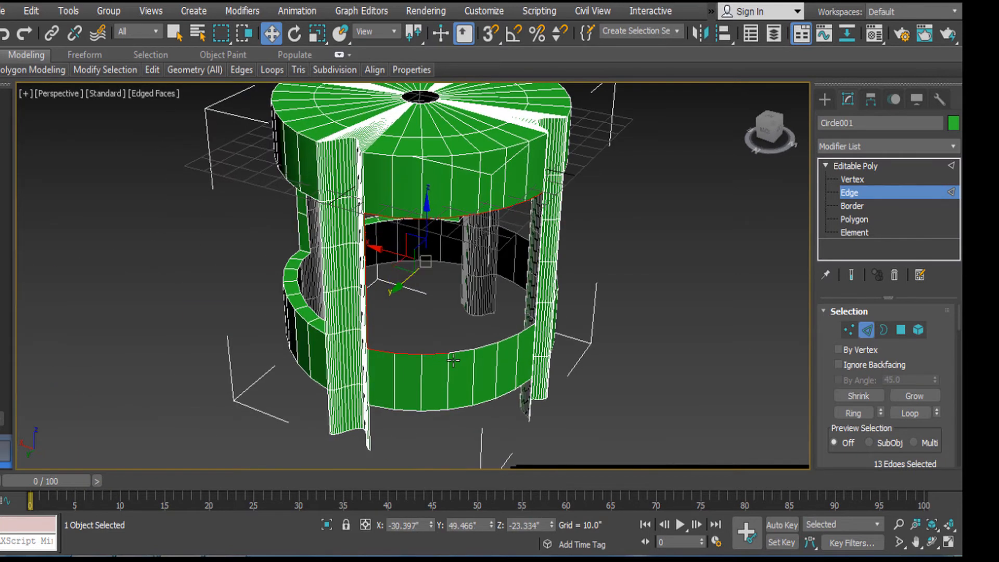
scroll(464, 348, up, 4)
ctrl+click(453, 343)
ctrl+click(484, 339)
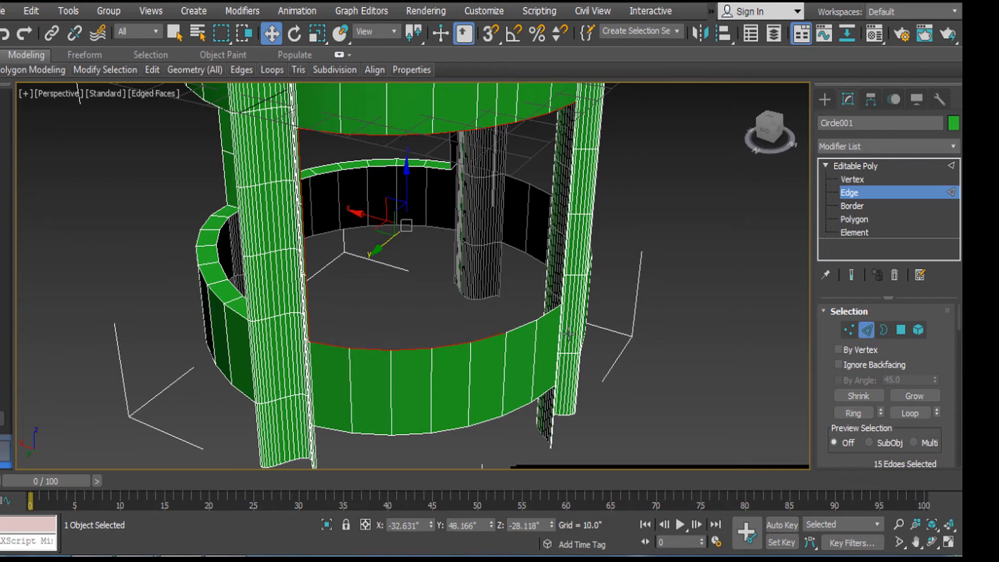
alt+middle_drag(573, 333, 516, 337)
scroll(582, 359, up, 4)
middle_drag(583, 358, 417, 300)
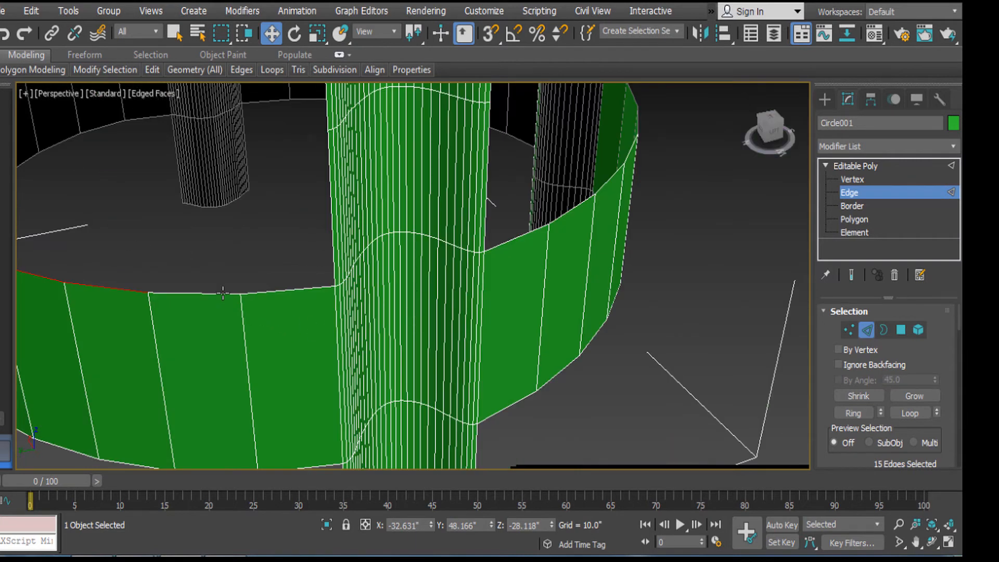
ctrl+click(277, 288)
Step: Add the opposite leg's vertical edges to close the selection around the opening
ctrl+click(333, 254)
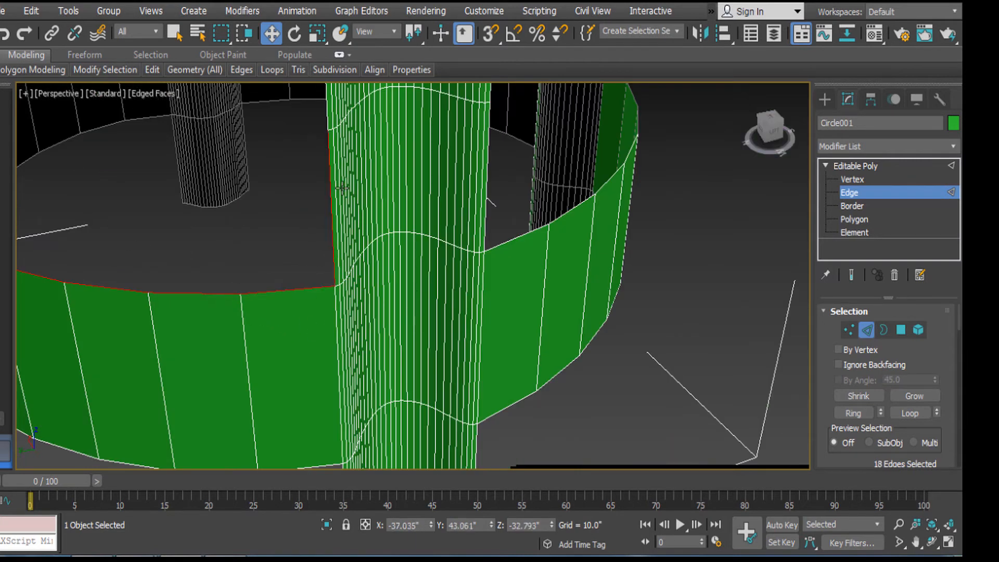
scroll(370, 265, up, 2)
ctrl+click(360, 206)
alt+middle_drag(359, 205, 435, 344)
scroll(426, 243, down, 3)
mouse_move(426, 243)
alt+middle_down()
mouse_move(414, 243)
mouse_move(593, 212)
mouse_move(541, 235)
mouse_move(413, 238)
alt+middle_up()
scroll(413, 243, up, 3)
ctrl+click(423, 237)
Step: Extrude the selected opening edges by -6.227" with a width of 0.0"
scroll(423, 237, down, 3)
scroll(544, 215, up, 3)
scroll(412, 238, up, 2)
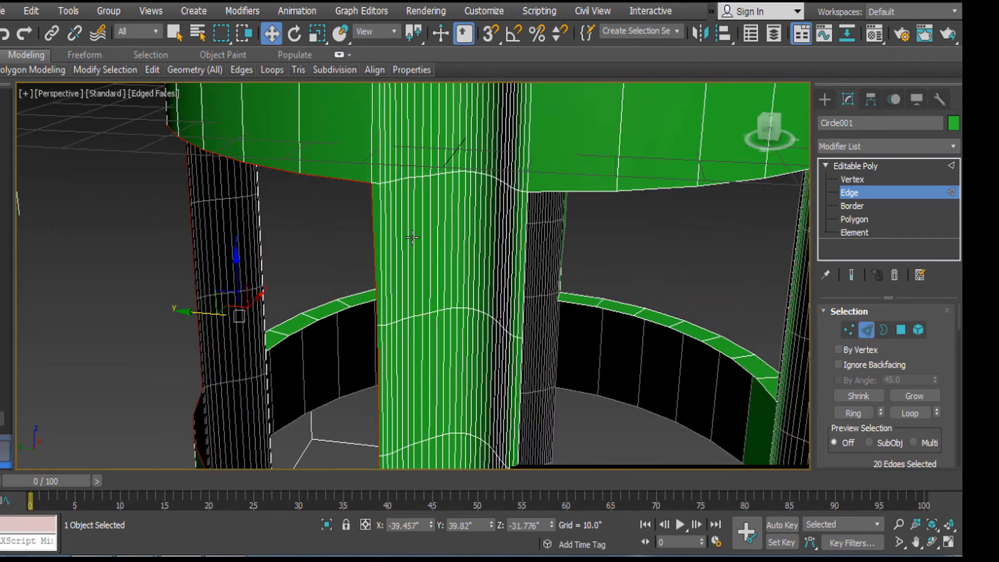
right_click(407, 207)
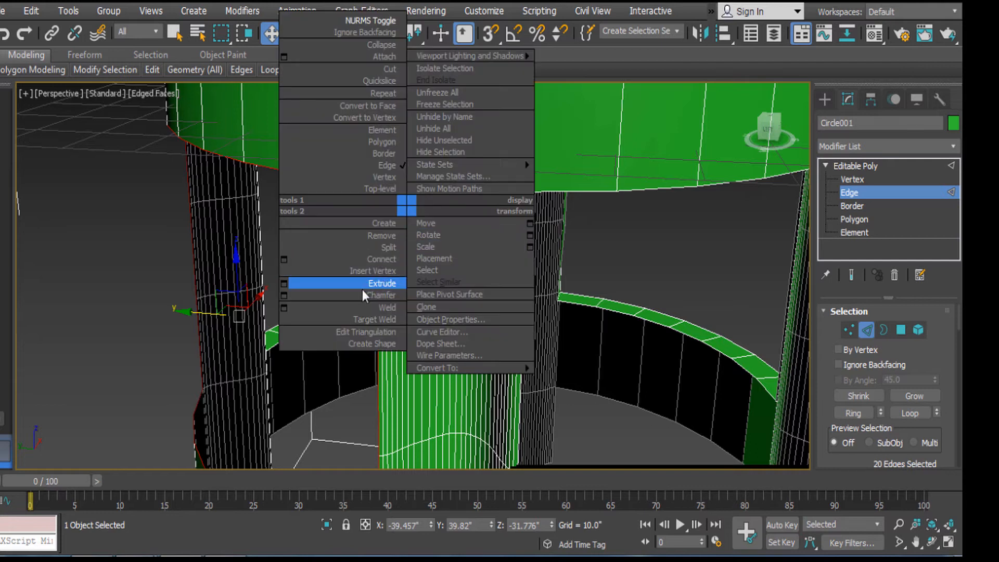
click(287, 283)
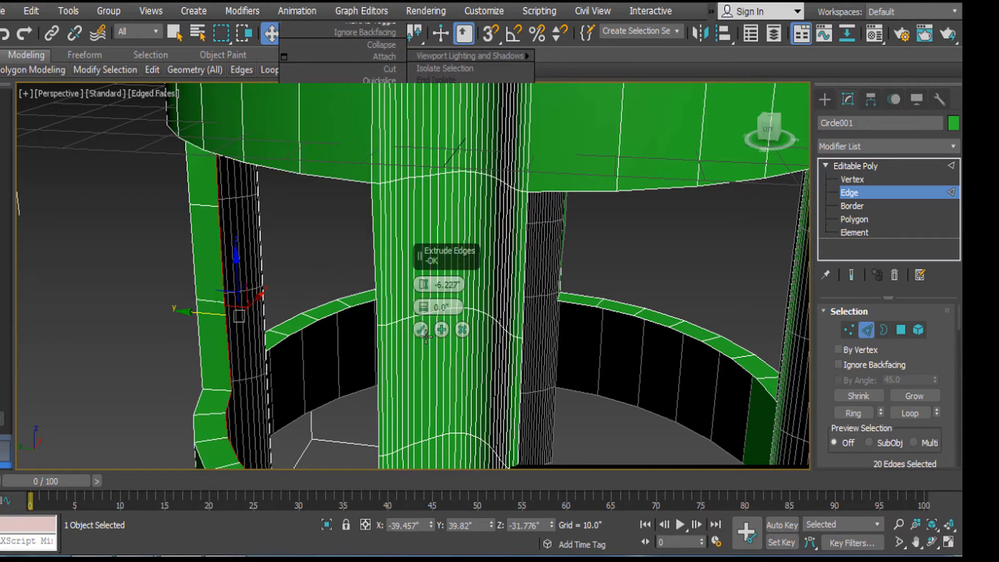
click(422, 332)
Step: Select the seven edges along the seat's lower rim above the last unextruded opening
scroll(423, 335, down, 4)
alt+middle_drag(484, 266, 357, 208)
scroll(540, 314, down, 1)
scroll(489, 303, up, 5)
scroll(413, 279, down, 5)
click(404, 194)
scroll(368, 187, up, 4)
ctrl+click(373, 168)
ctrl+click(313, 167)
middle_drag(197, 166, 349, 191)
ctrl+click(491, 223)
ctrl+click(351, 201)
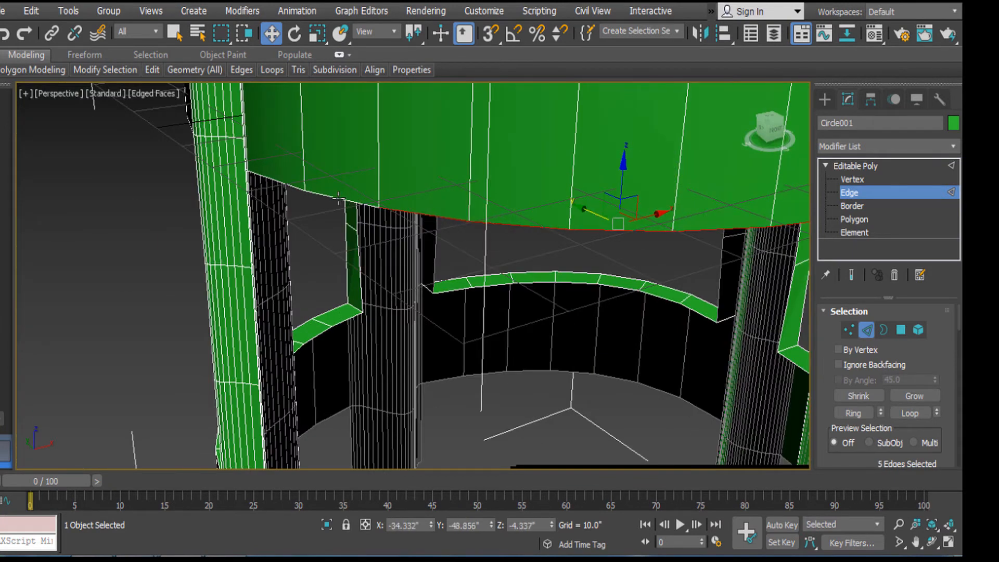
ctrl+click(339, 200)
ctrl+click(281, 181)
Step: Add the vertical edges of the first leg bordering the last opening to the selection
middle_drag(281, 181, 283, 215)
scroll(312, 216, up, 2)
middle_drag(406, 218, 516, 241)
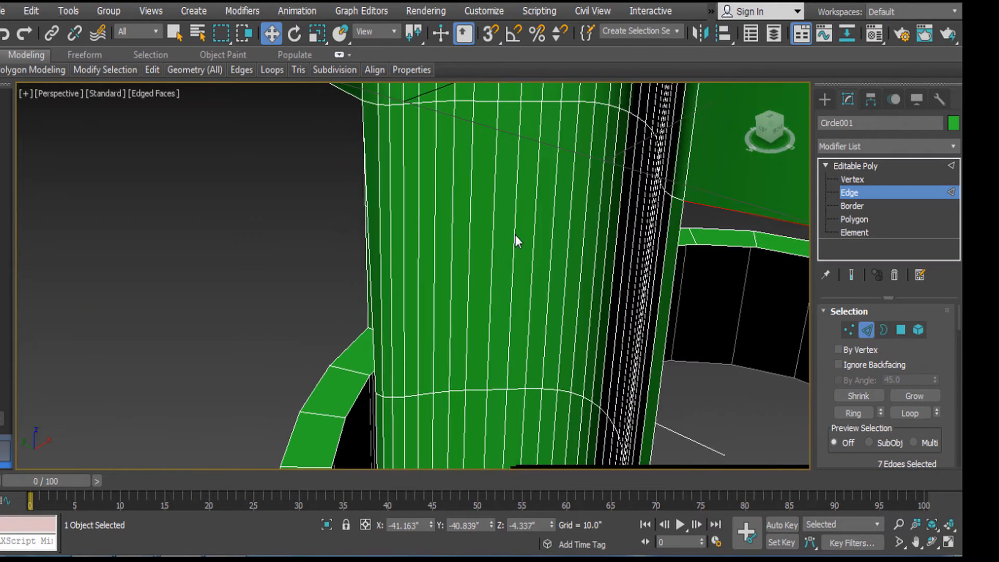
ctrl+click(672, 281)
middle_drag(672, 281, 456, 242)
scroll(465, 243, down, 2)
scroll(465, 243, up, 2)
ctrl+click(396, 207)
middle_drag(485, 407, 390, 240)
ctrl+click(387, 237)
Step: Add the lower ring's upper edges between the two legs of the last opening to the selection
ctrl+click(592, 347)
alt+middle_drag(592, 343, 307, 395)
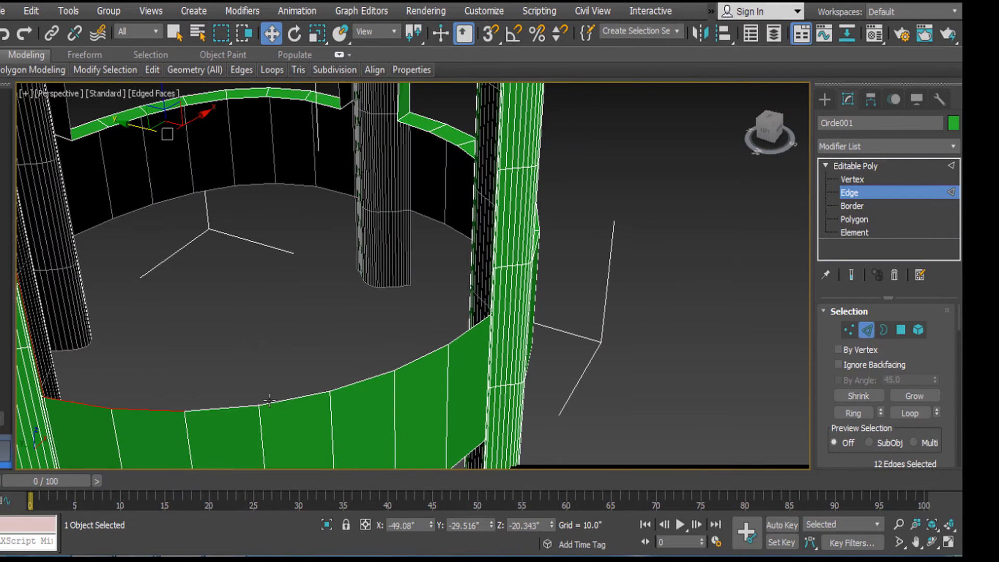
ctrl+click(241, 409)
ctrl+click(295, 399)
ctrl+click(355, 386)
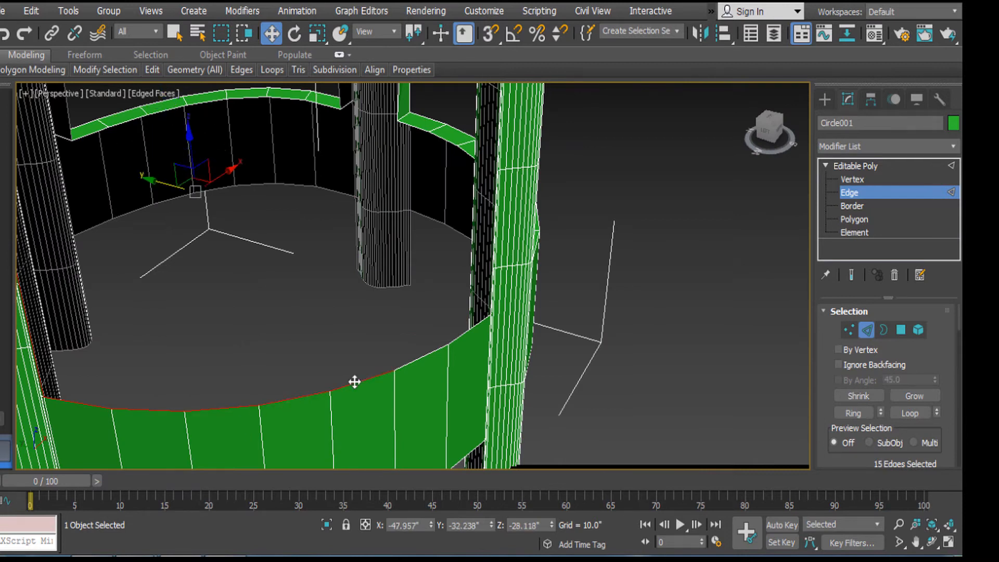
alt+middle_drag(355, 386, 427, 377)
scroll(424, 381, up, 5)
ctrl+click(451, 451)
ctrl+click(521, 436)
Step: Add the second leg's three vertical edges to complete the selection around the last opening
alt+middle_drag(598, 339, 502, 359)
ctrl+click(515, 319)
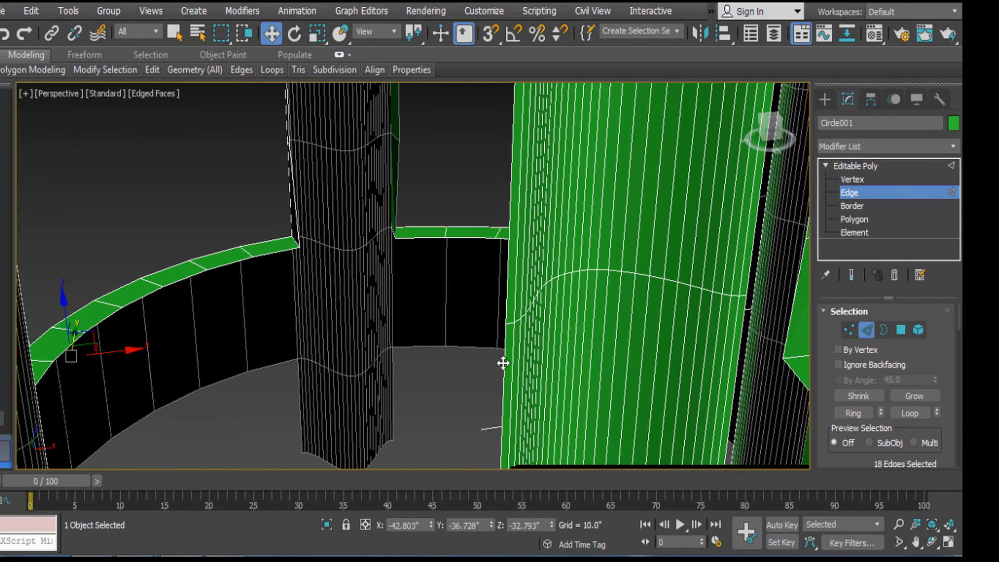
ctrl+click(503, 363)
ctrl+click(510, 202)
Step: Extrude the last opening's selected edges by -6.227" with a width of 0.0"
scroll(512, 224, down, 3)
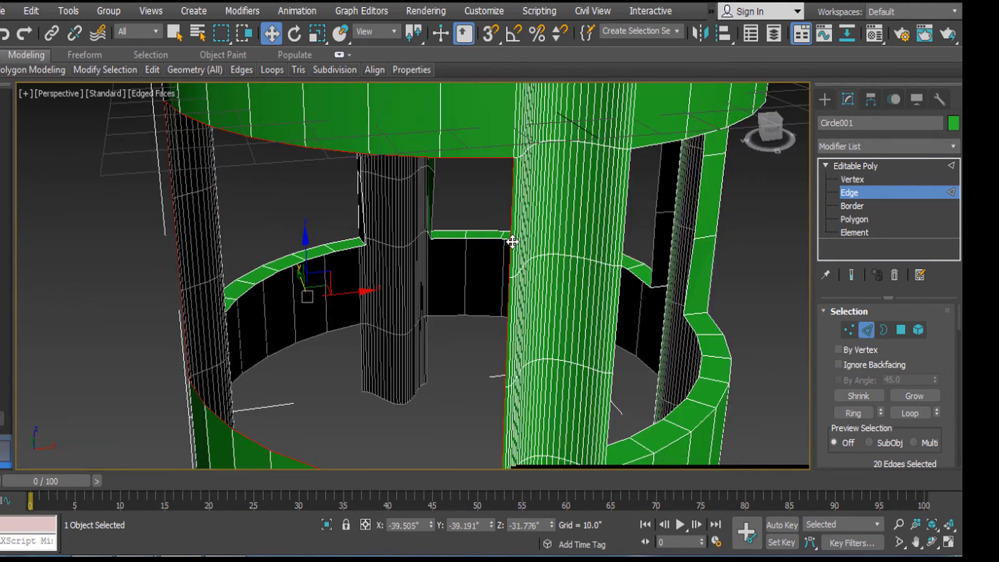
alt+middle_drag(512, 242, 557, 269)
right_click(558, 269)
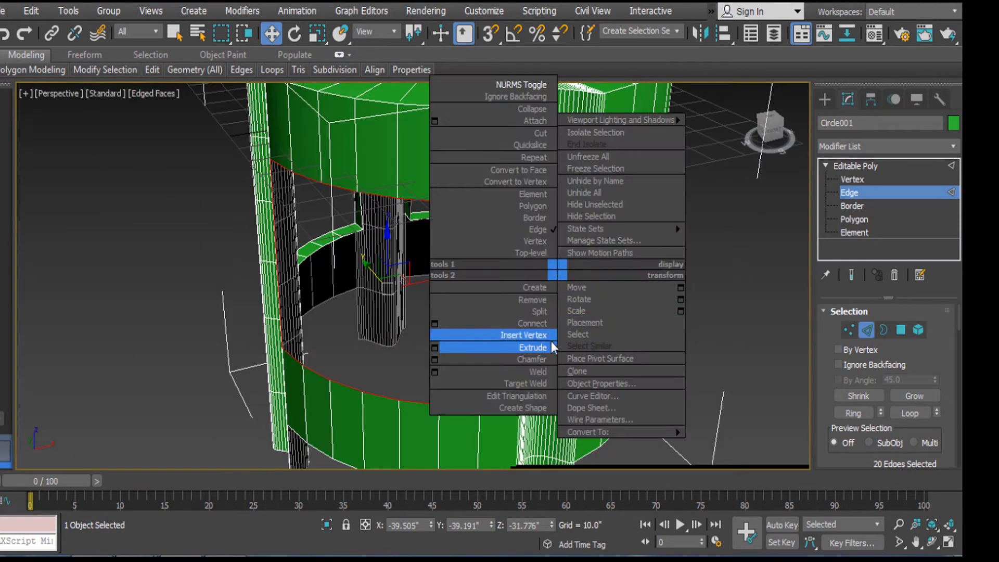
click(443, 347)
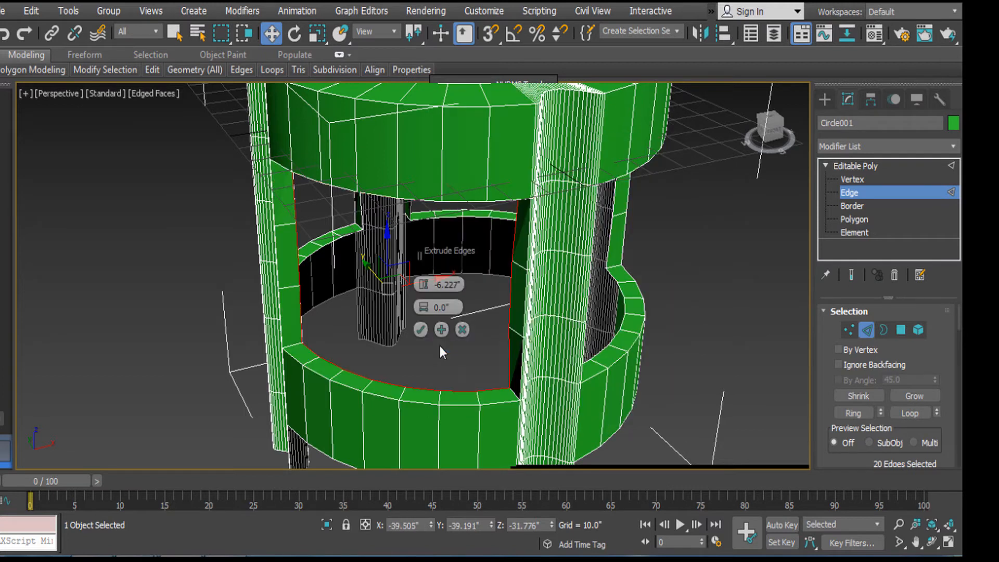
click(419, 330)
Step: Return to the top level of the editable poly and turn on NURMS smoothing for the stool
scroll(456, 320, down, 6)
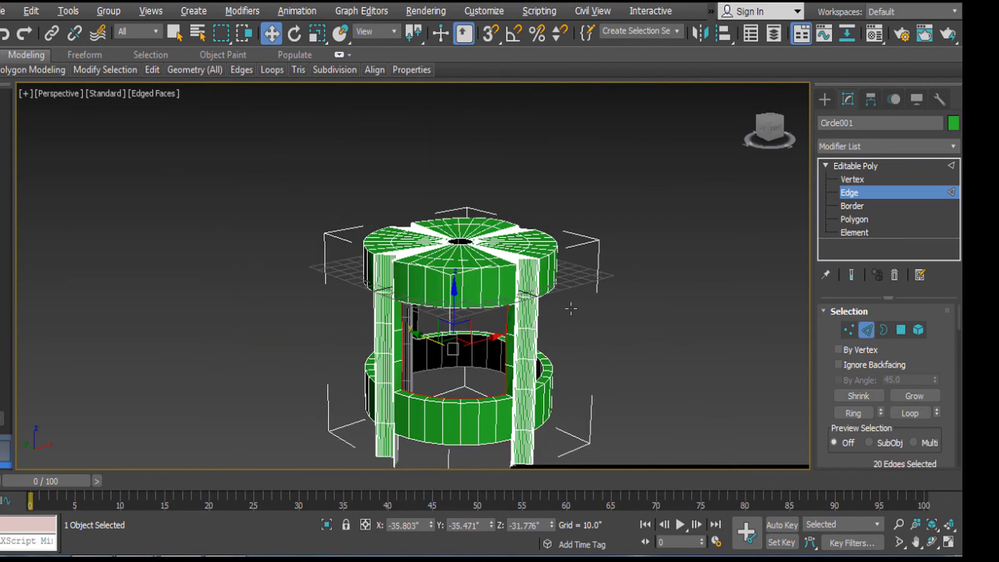
click(856, 165)
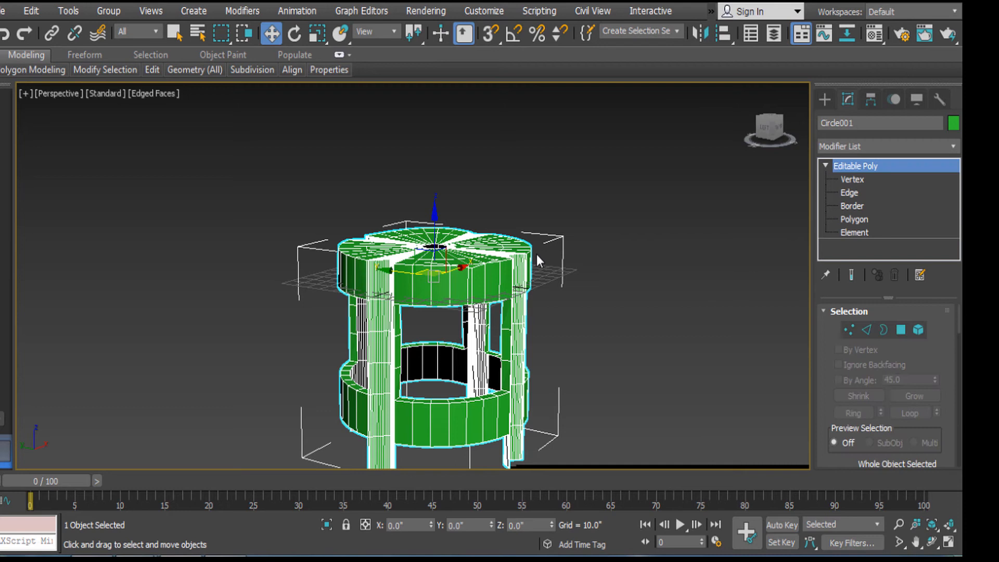
right_click(535, 251)
click(503, 89)
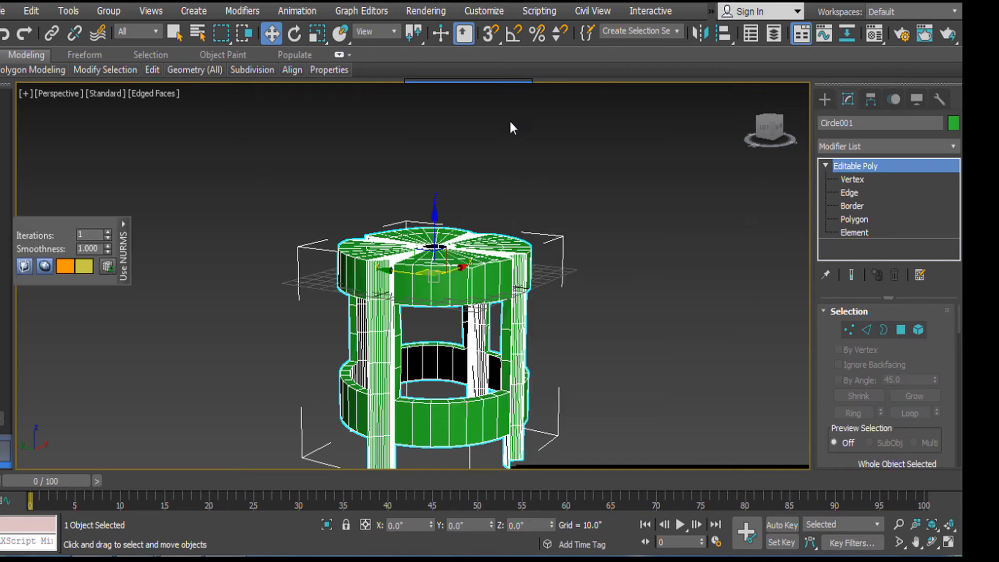
Step: Deselect the stool, hide the edged faces and examine the smoothed shape from several angles
click(609, 259)
scroll(577, 289, up, 3)
key(F3)
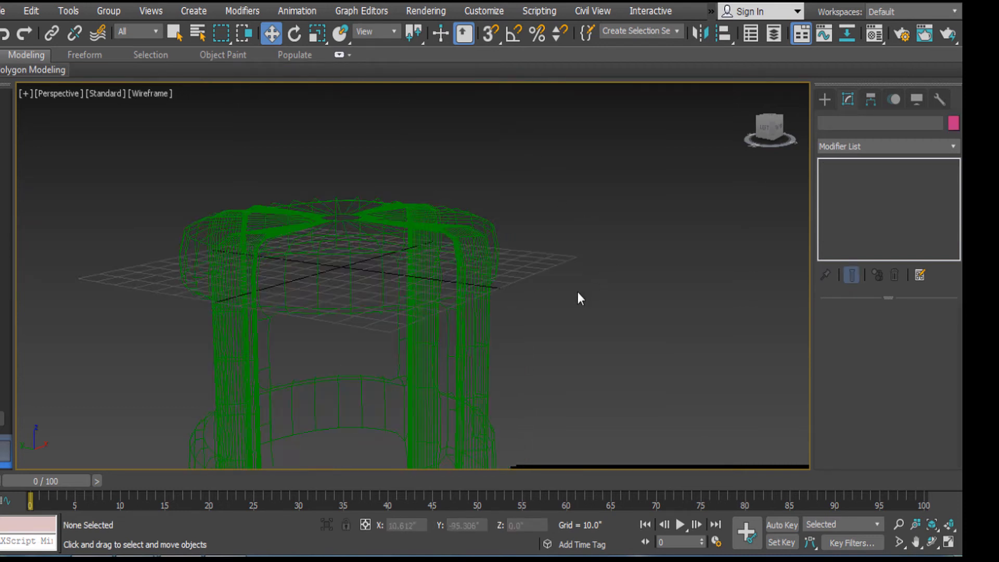
key(F3)
key(F4)
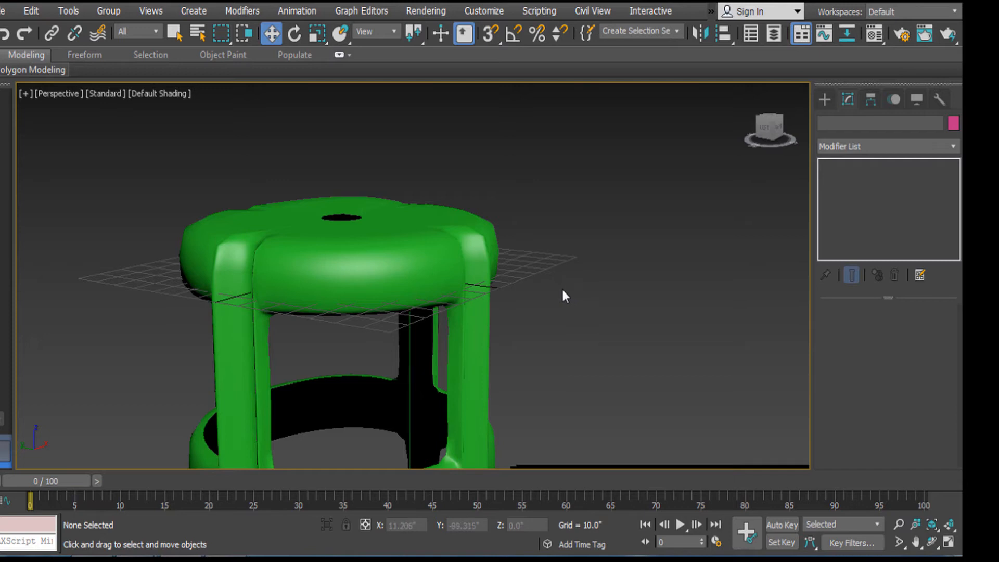
alt+middle_drag(564, 296, 753, 229)
scroll(607, 289, down, 5)
alt+middle_drag(607, 289, 489, 380)
scroll(458, 366, up, 5)
alt+middle_drag(474, 327, 343, 294)
middle_drag(404, 310, 552, 305)
scroll(488, 300, up, 3)
alt+middle_drag(488, 301, 523, 333)
Step: Select the stool and turn its NURMS smoothing off
click(496, 203)
right_click(566, 188)
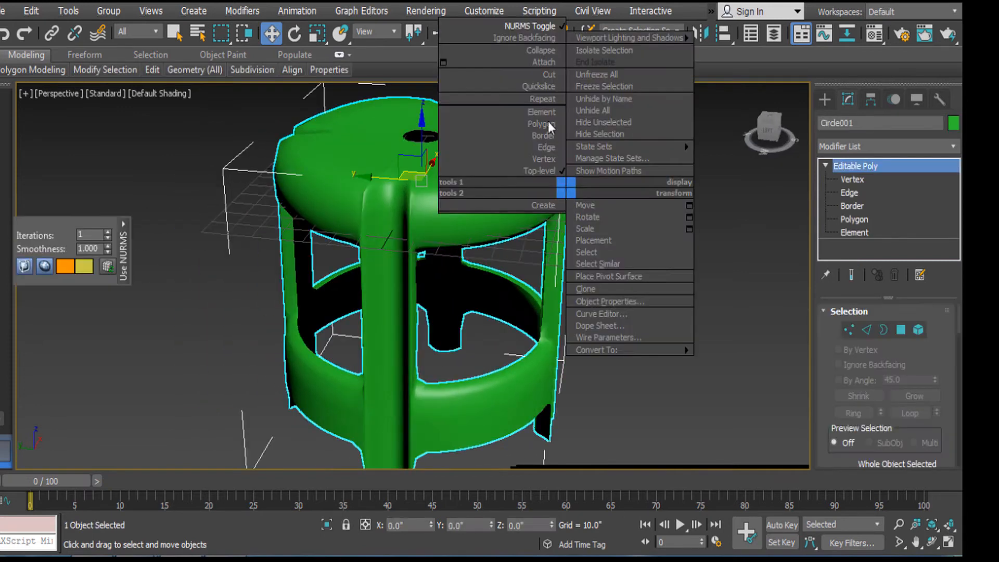
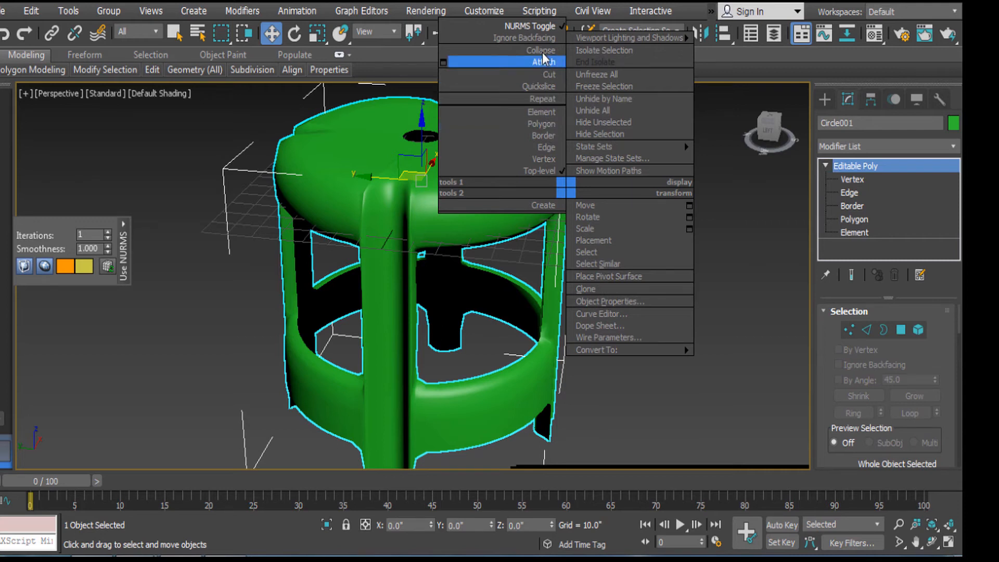
click(531, 26)
scroll(500, 219, up, 3)
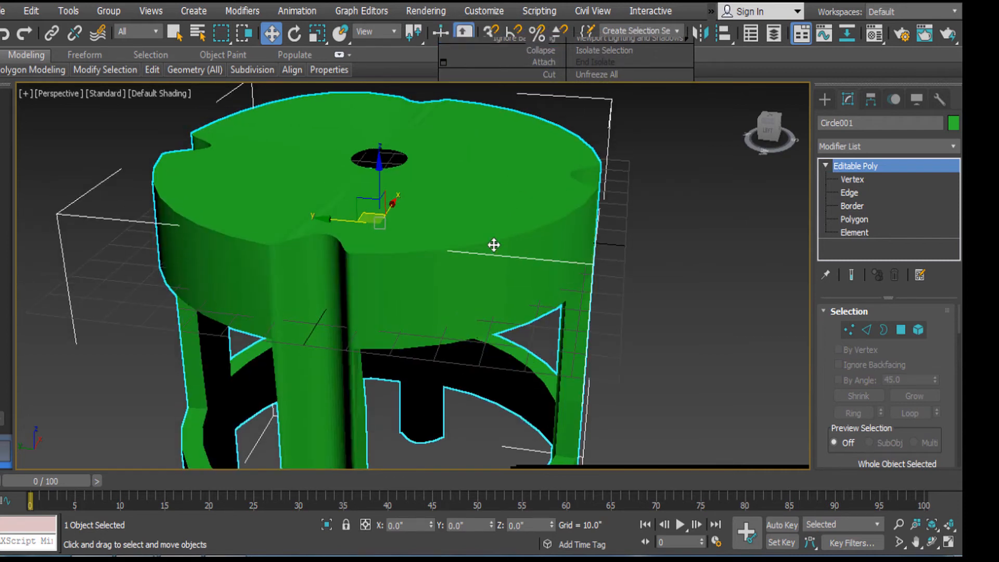
Step: Chamfer the loop of edges around the seat's top rim by 5.802" with 4 segments
click(869, 193)
key(F4)
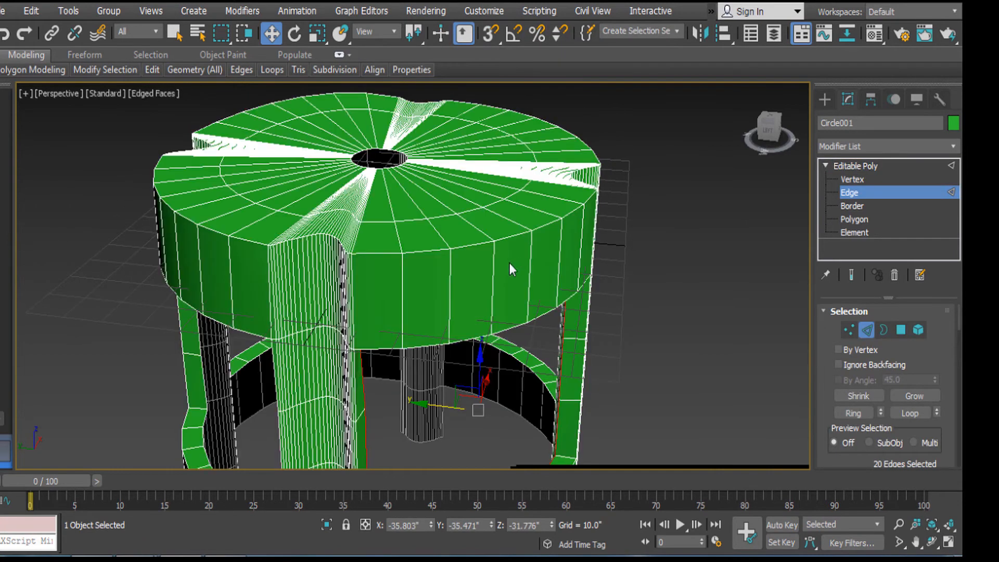
click(410, 249)
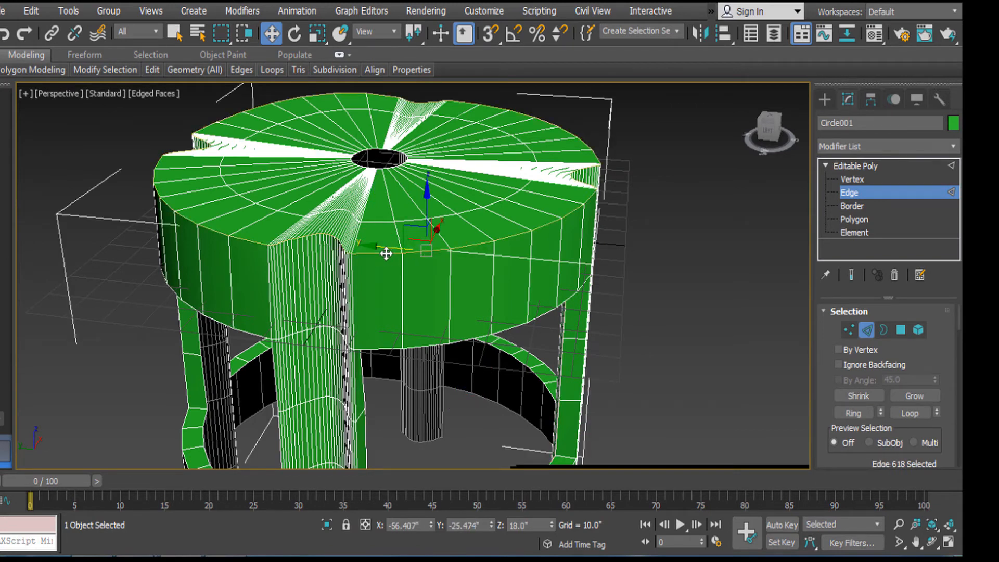
double_click(378, 254)
right_click(540, 209)
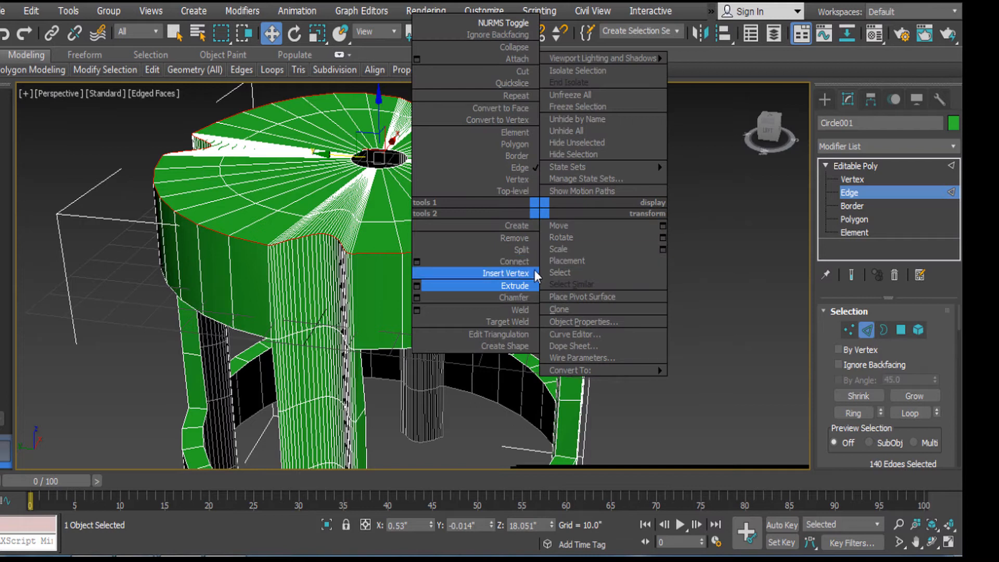
click(417, 299)
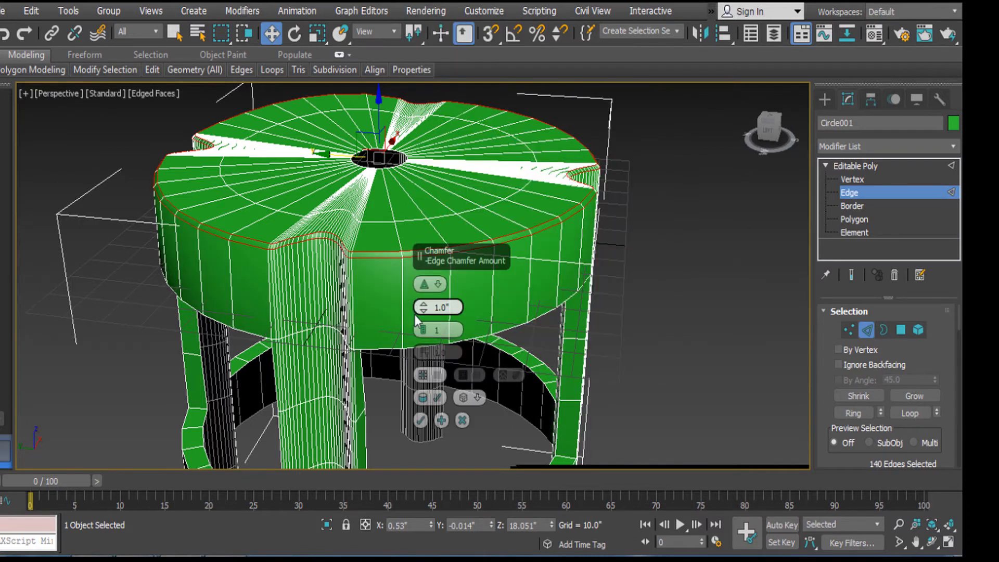
drag(422, 309, 418, 278)
drag(426, 330, 424, 328)
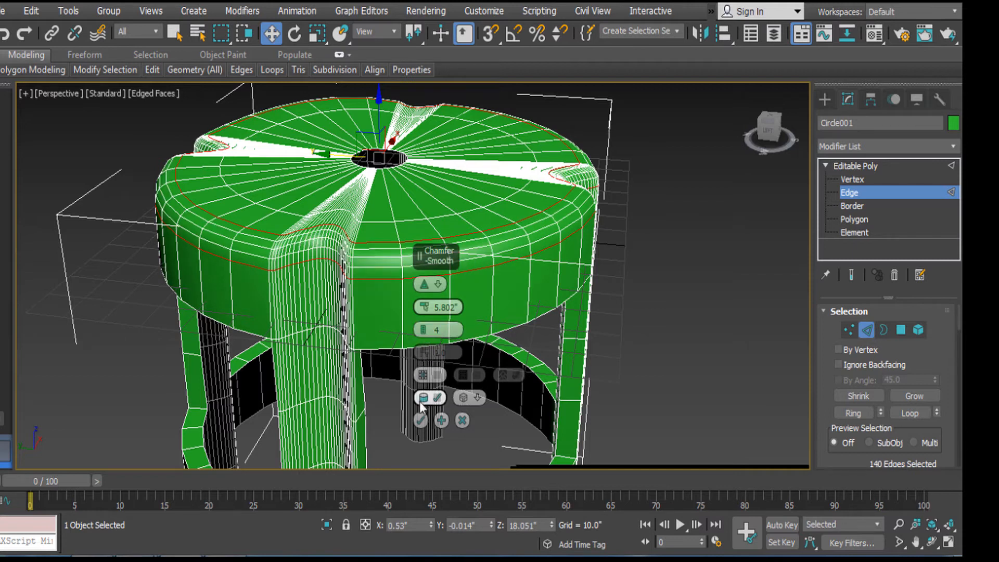
click(420, 420)
Step: Return to the top level of the editable poly and turn on NURMS smoothing to preview the chamfered stool
click(867, 167)
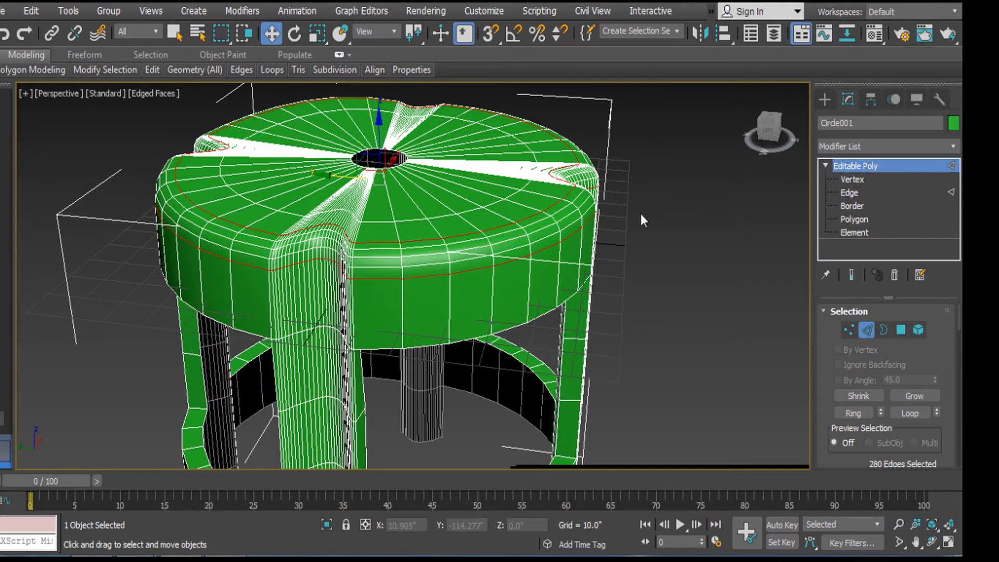
right_click(553, 230)
click(539, 69)
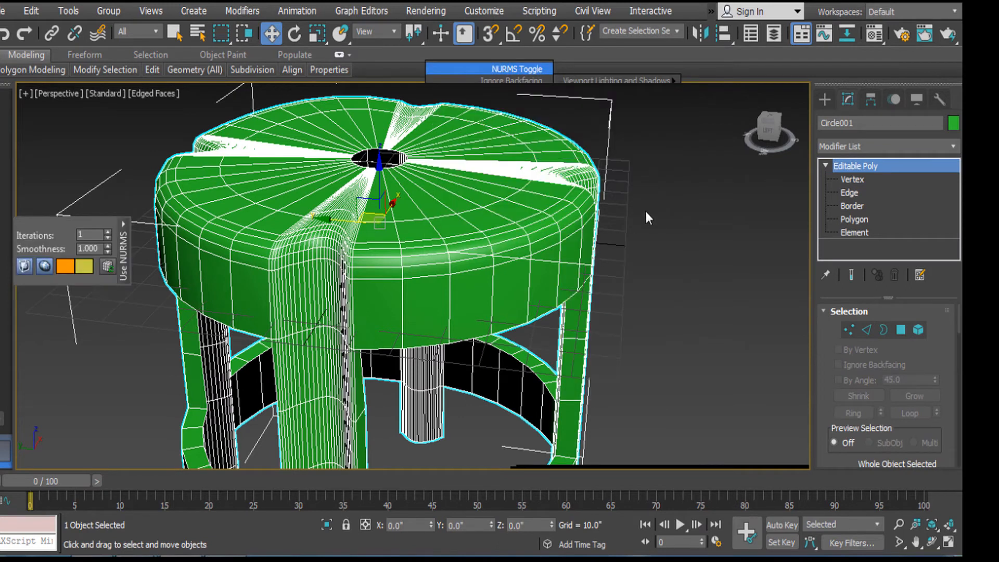
click(645, 210)
click(530, 231)
key(F3)
key(F3)
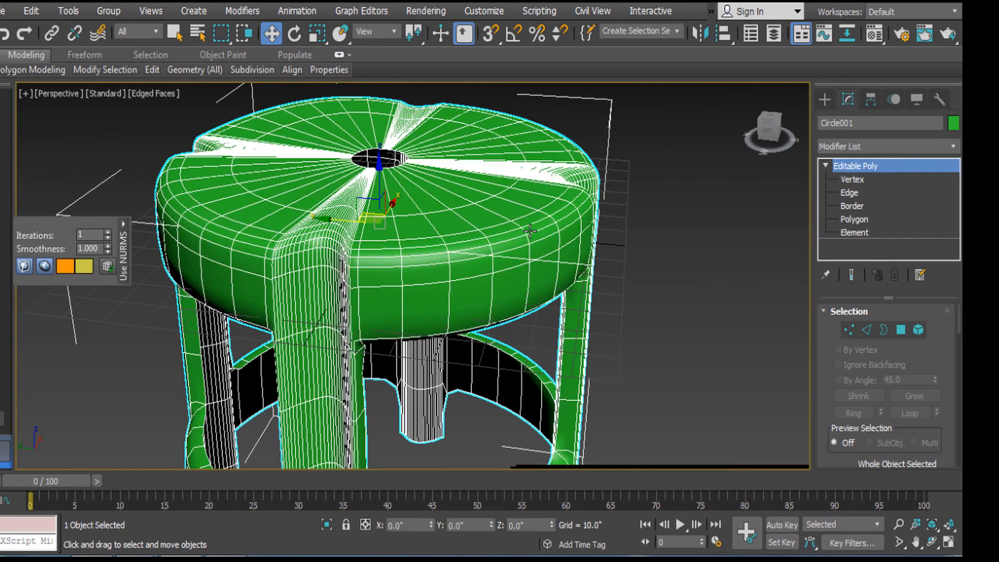
Step: Hide the edged faces and examine the smoothed seat and legs from several angles
key(F4)
middle_drag(582, 250, 705, 272)
click(705, 271)
scroll(698, 270, down, 2)
middle_drag(562, 284, 557, 313)
alt+middle_drag(557, 312, 357, 276)
scroll(401, 242, up, 3)
click(357, 276)
mouse_move(420, 283)
alt+middle_down()
mouse_move(429, 240)
mouse_move(450, 345)
mouse_move(351, 358)
mouse_move(336, 321)
mouse_move(461, 261)
mouse_move(506, 290)
mouse_move(506, 258)
mouse_move(505, 278)
mouse_move(590, 257)
alt+middle_up()
Step: Turn the stool's NURMS smoothing off and show its edged faces again
right_click(459, 255)
key(F3)
key(F4)
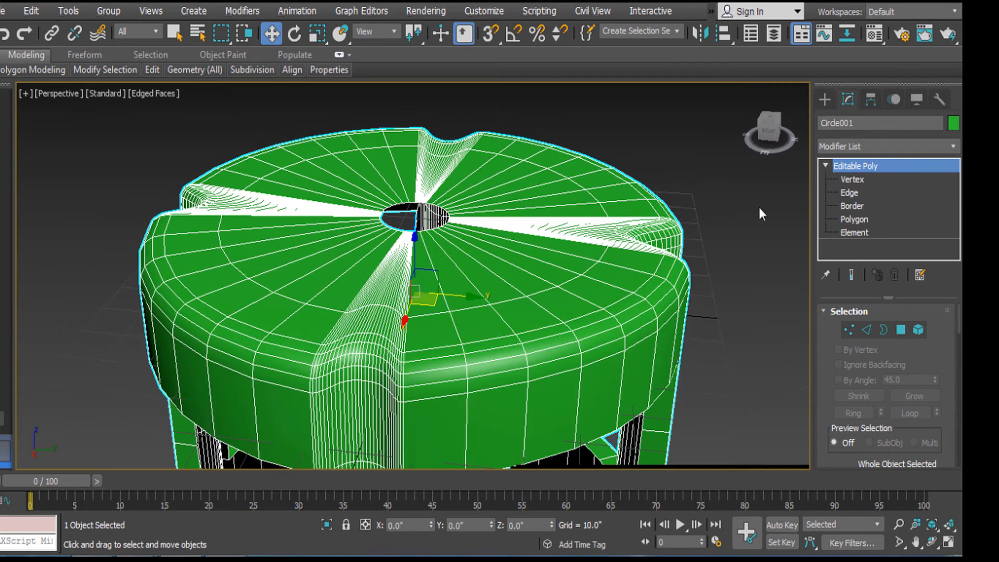
click(856, 219)
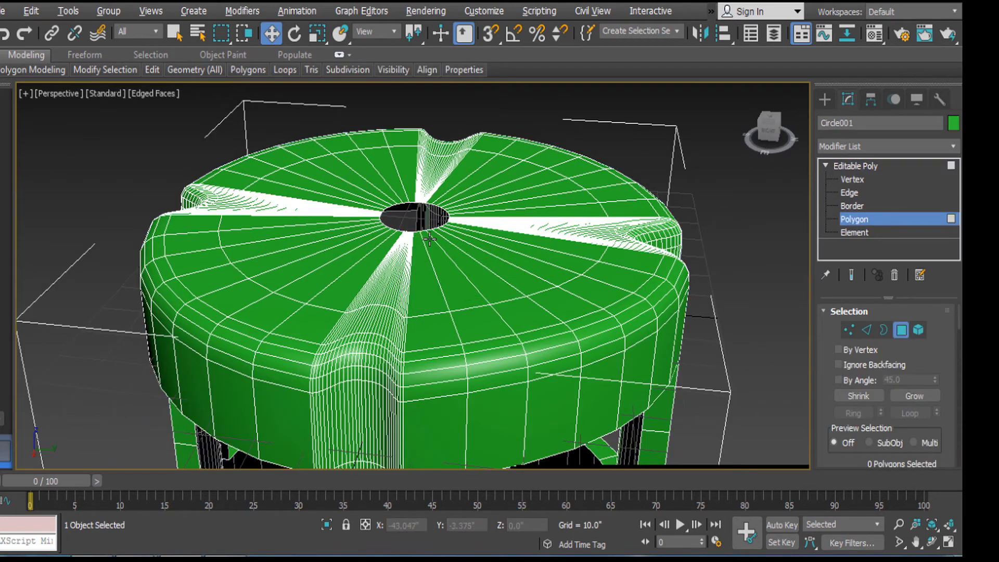
key(t)
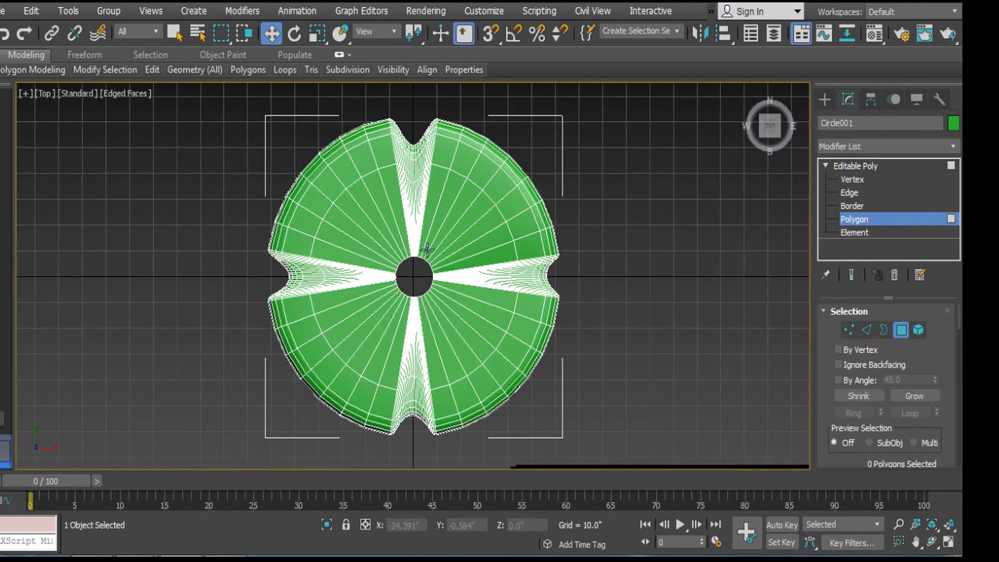
scroll(426, 251, up, 3)
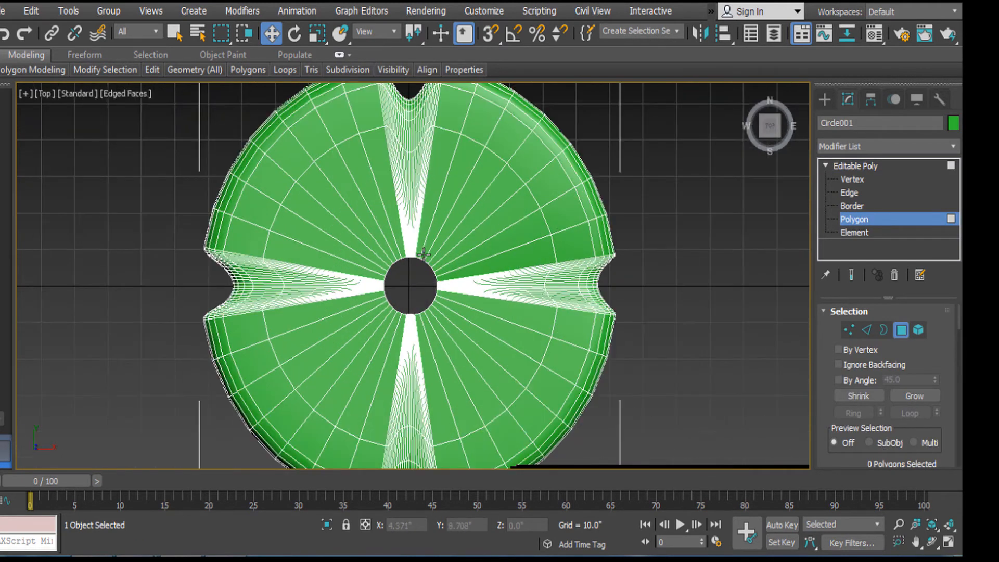
click(344, 208)
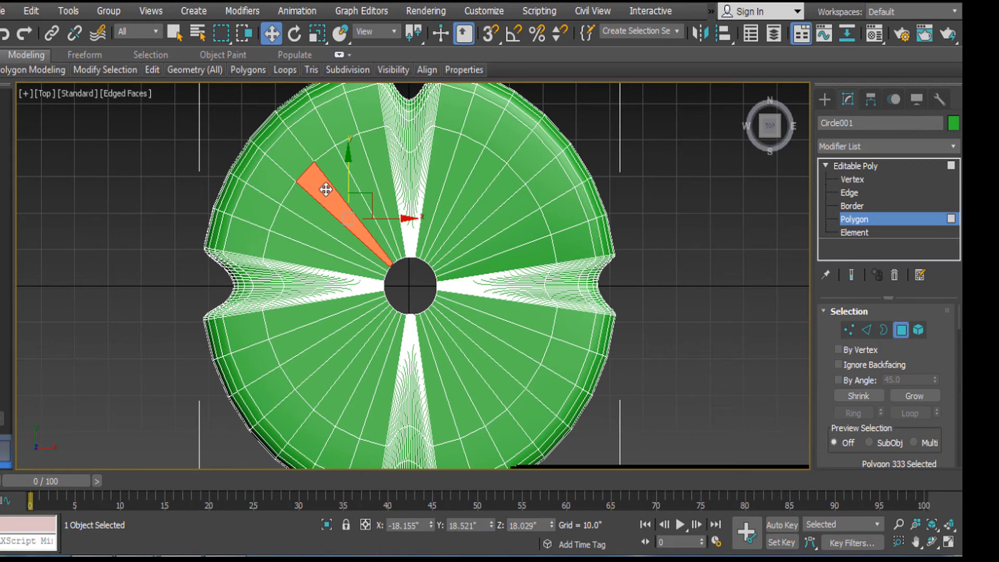
shift+click(327, 225)
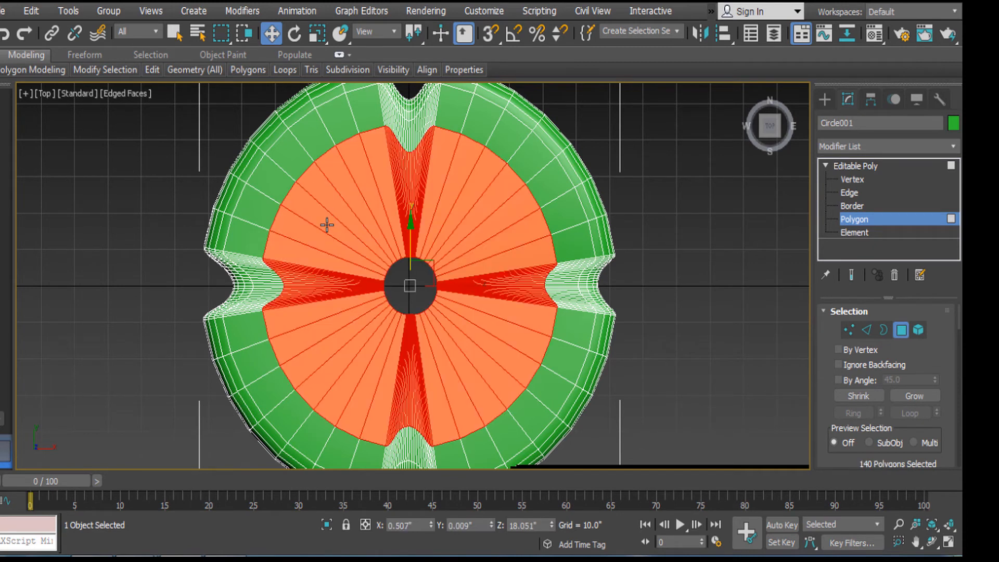
alt+middle_drag(368, 274, 418, 192)
key(r)
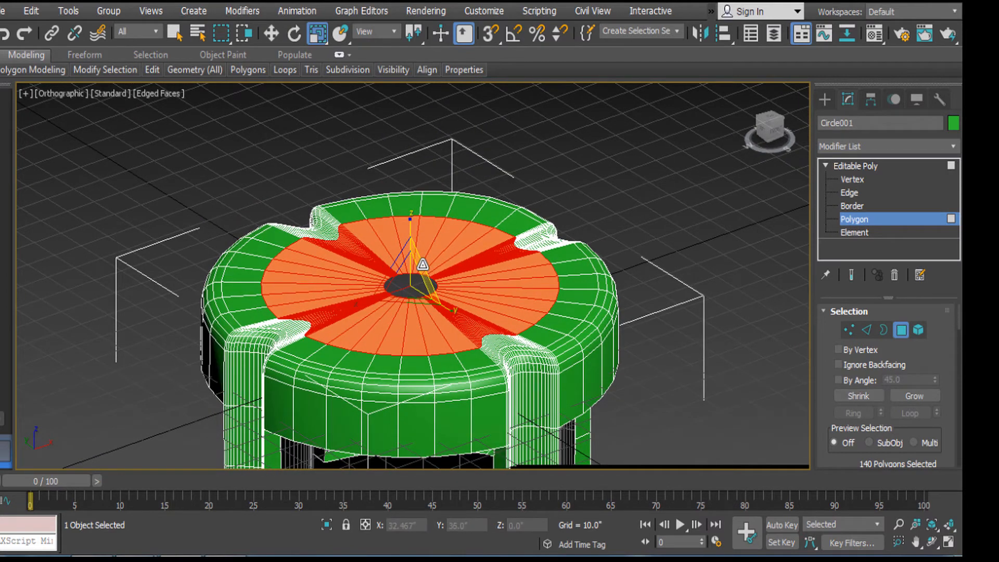
scroll(422, 270, up, 2)
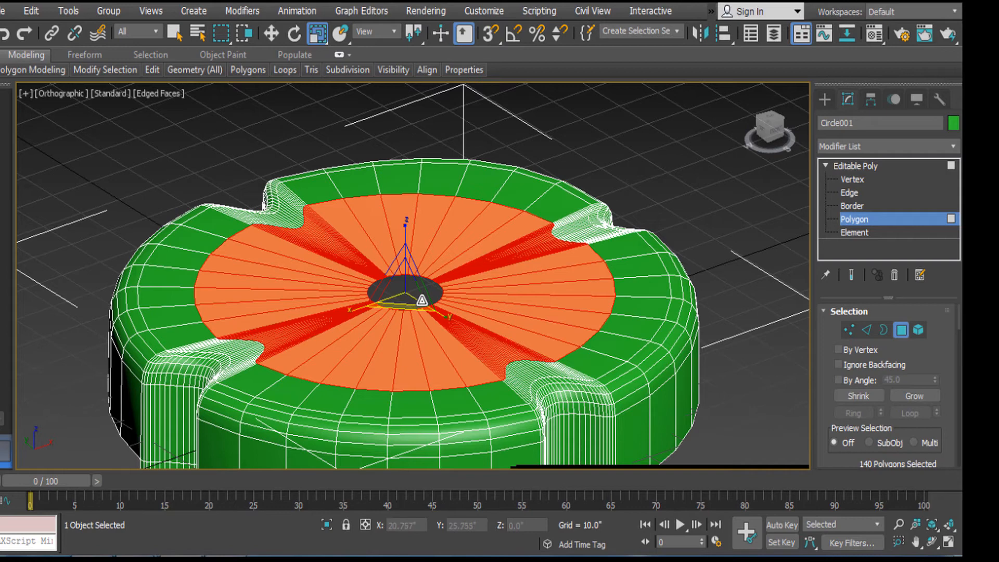
alt+middle_drag(488, 307, 511, 239)
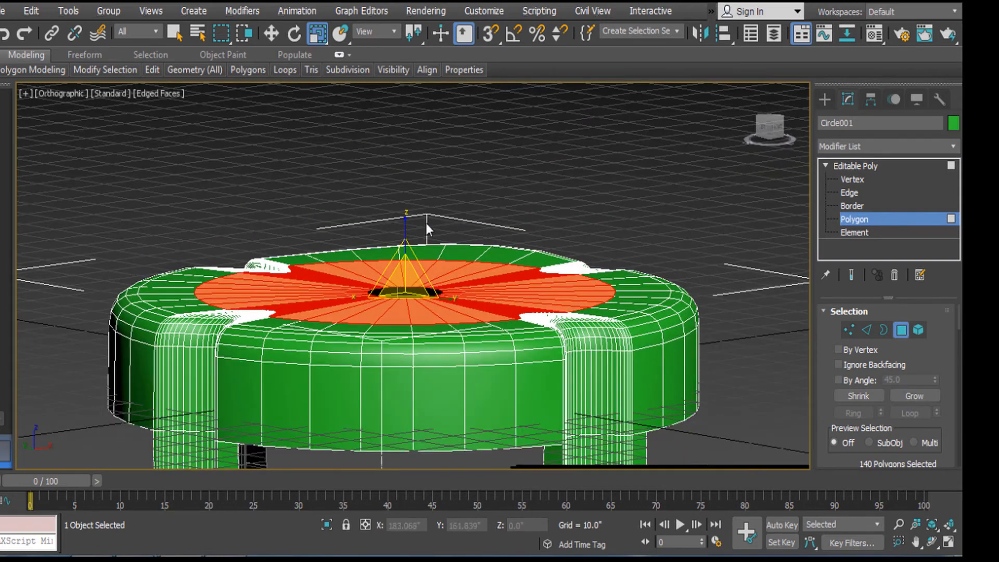
click(860, 166)
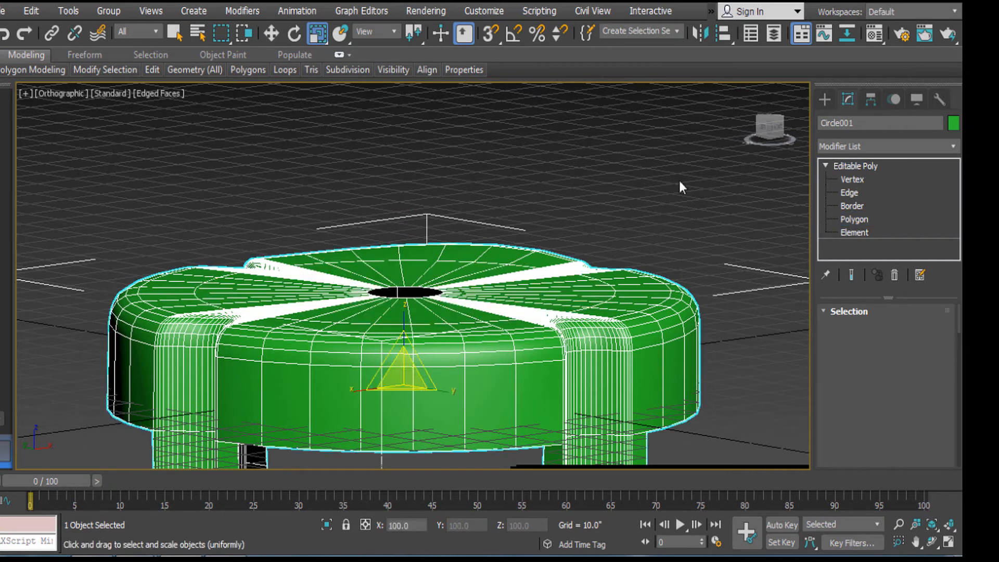
Step: Compare the stool's seat with NURMS smoothing on and off, ending with it off and the stool deselected
click(678, 182)
click(548, 255)
right_click(570, 232)
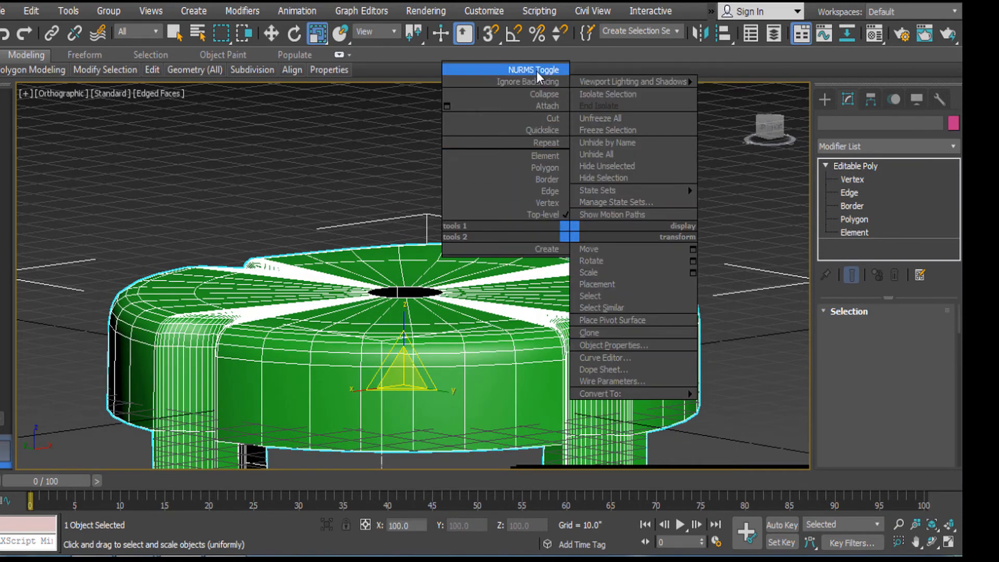
click(536, 71)
click(500, 146)
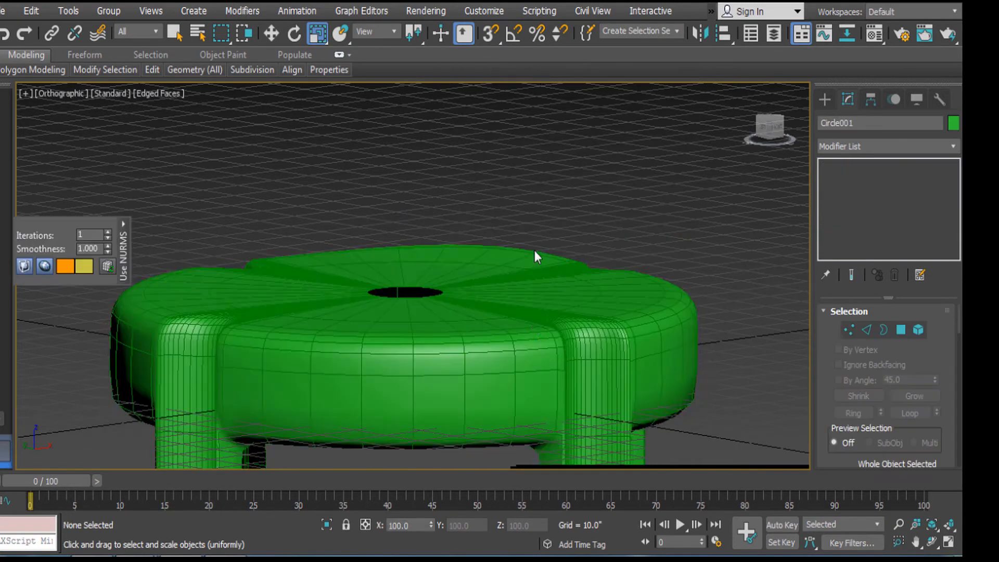
click(592, 297)
right_click(590, 295)
click(548, 132)
click(578, 137)
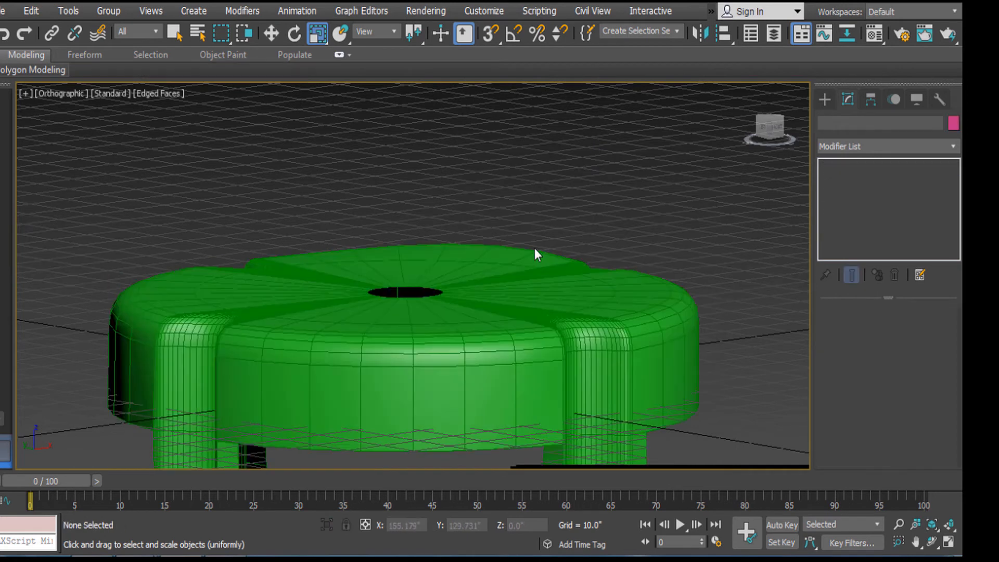
Step: Hide the edged faces, switch to the Perspective view and examine the unsmoothed stool from several angles
key(F4)
mouse_move(552, 330)
middle_down()
mouse_move(529, 272)
mouse_move(554, 353)
middle_up()
scroll(529, 273, down, 5)
key(p)
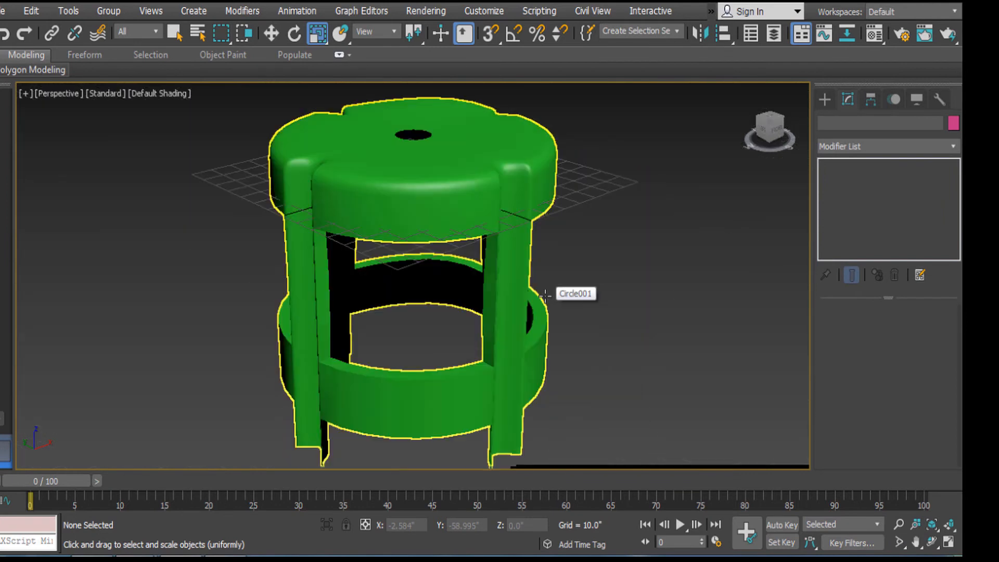
click(484, 225)
key(w)
click(682, 352)
alt+middle_drag(683, 352, 497, 362)
click(491, 397)
alt+middle_drag(491, 397, 604, 310)
scroll(591, 281, up, 3)
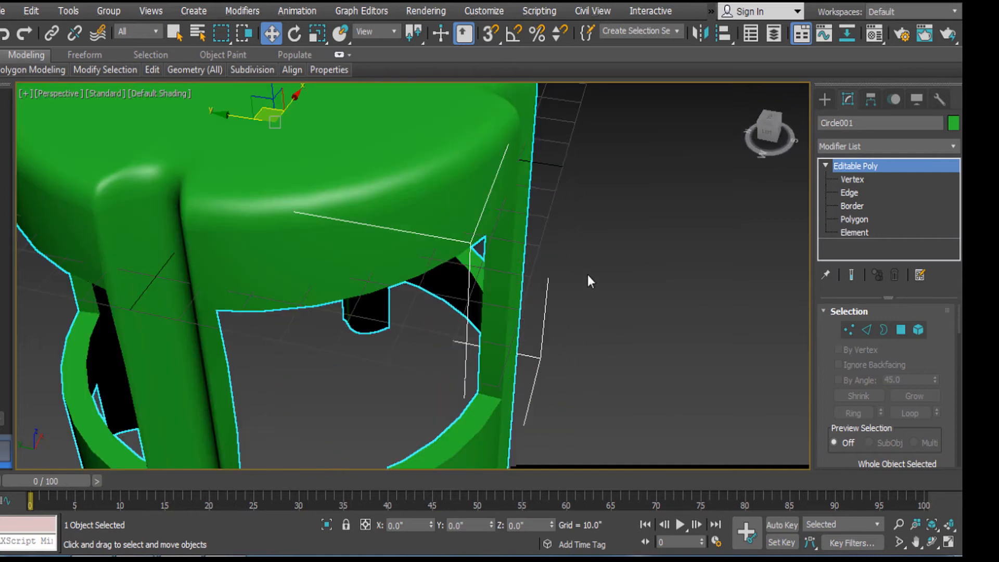
scroll(582, 286, down, 3)
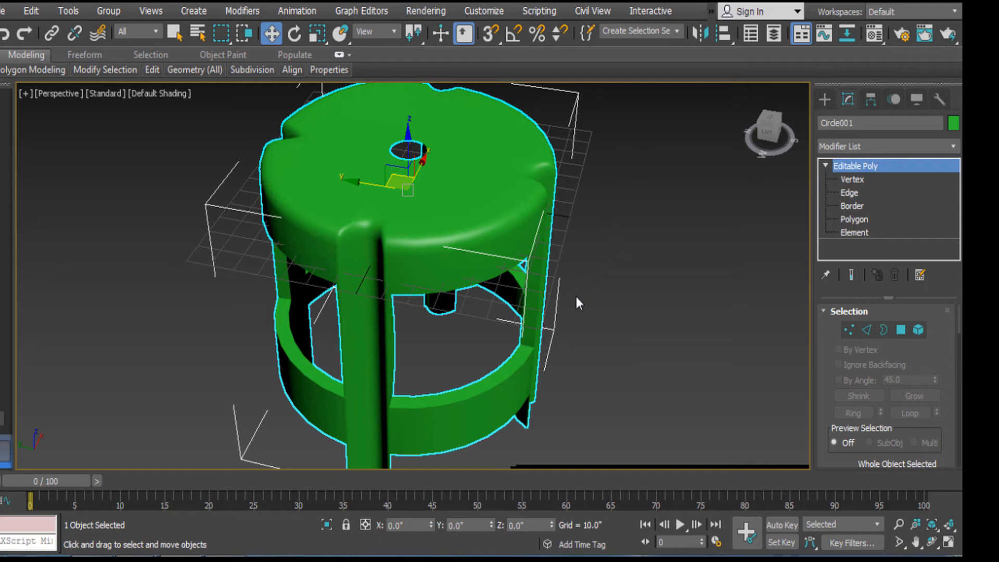
alt+middle_drag(486, 374, 785, 219)
Step: Toggle NURMS smoothing on and back off to check the smoothed shape of the stool's legs and lower ring
right_click(514, 261)
click(501, 96)
right_click(573, 159)
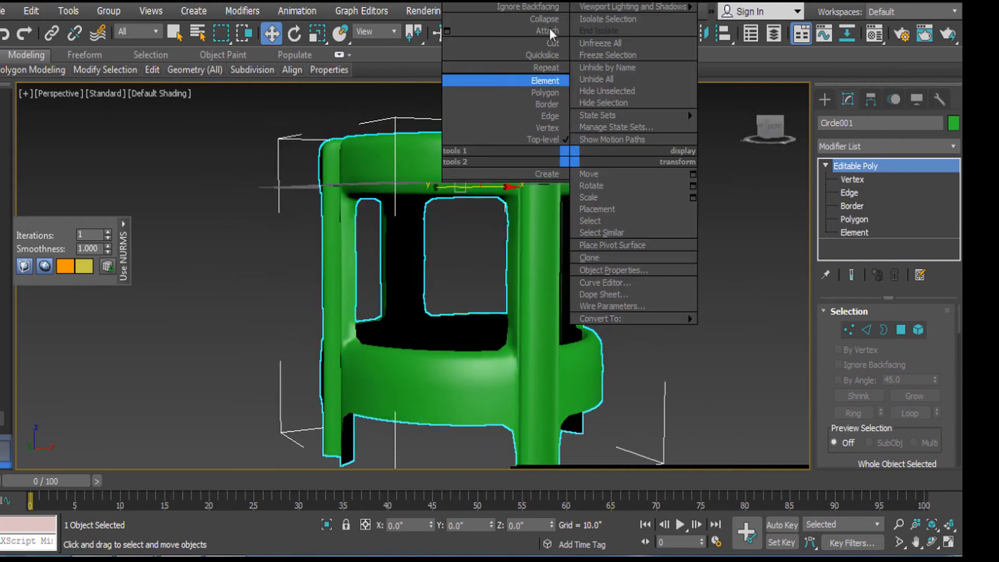
click(548, 2)
Step: Show the edged faces and select all the edges along the bottom end of the front leg
alt+middle_drag(588, 243, 587, 279)
middle_drag(533, 388, 510, 300)
scroll(510, 300, up, 5)
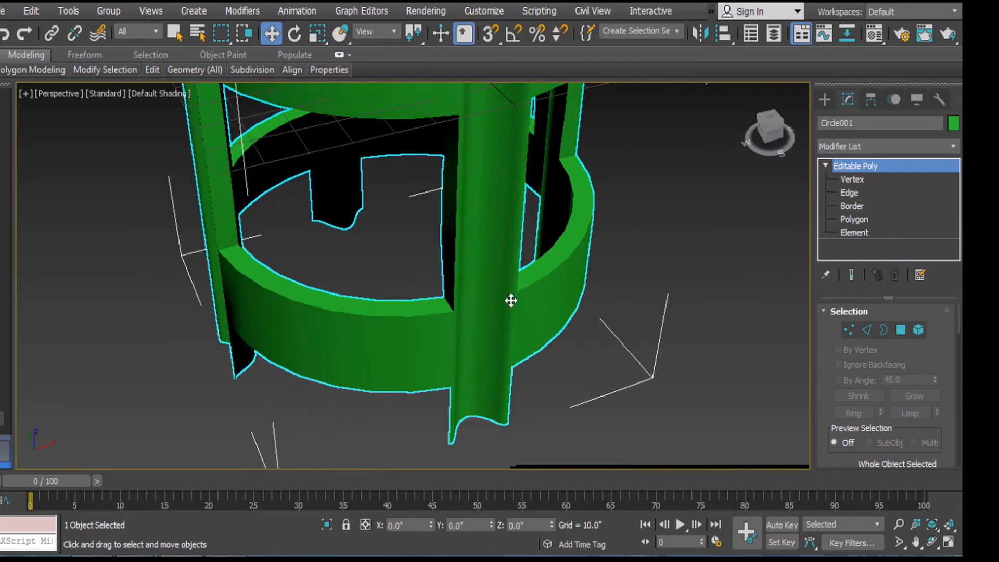
click(512, 408)
key(F4)
middle_drag(512, 400, 509, 225)
alt+middle_drag(499, 307, 417, 315)
scroll(542, 310, up, 4)
middle_drag(544, 309, 616, 279)
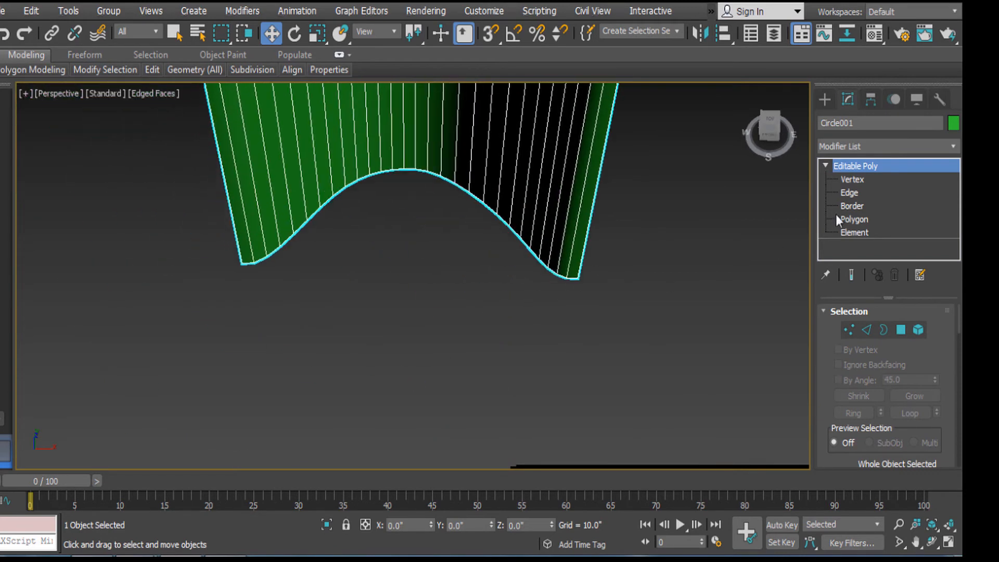
click(856, 192)
click(571, 278)
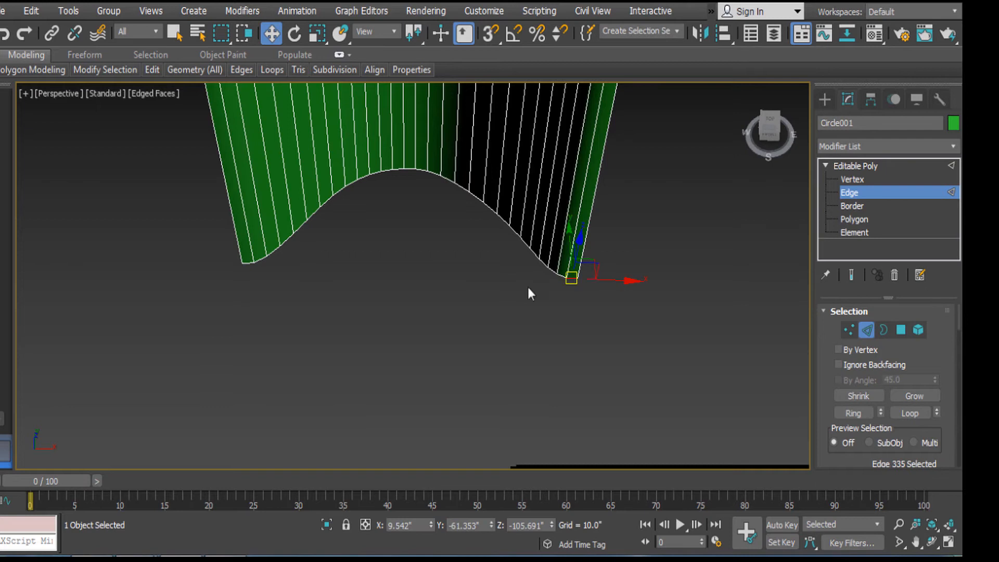
ctrl+click(249, 263)
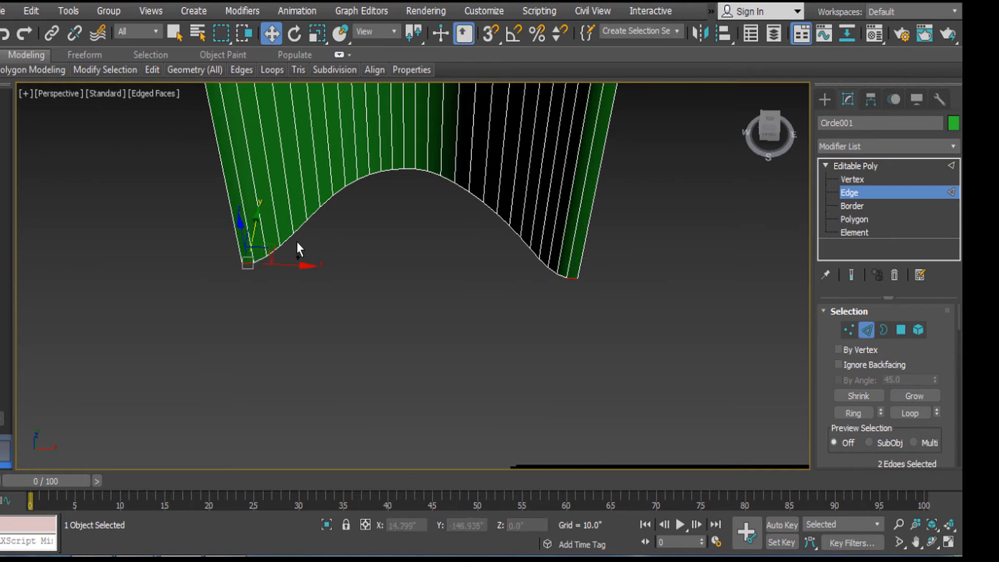
double_click(318, 213)
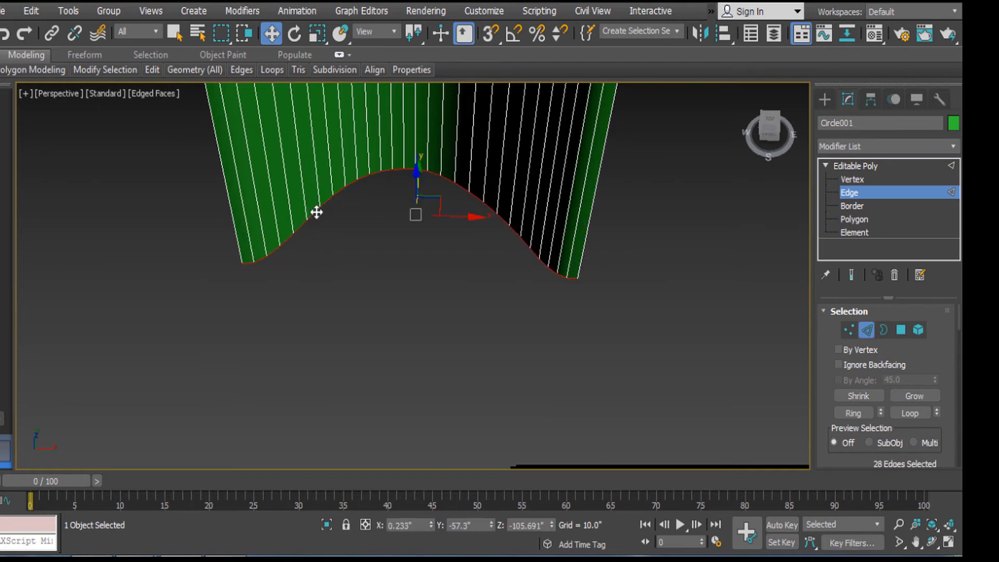
Step: Remove the two edges at the peak of the leg's bottom curve from the edge selection
scroll(392, 208, up, 4)
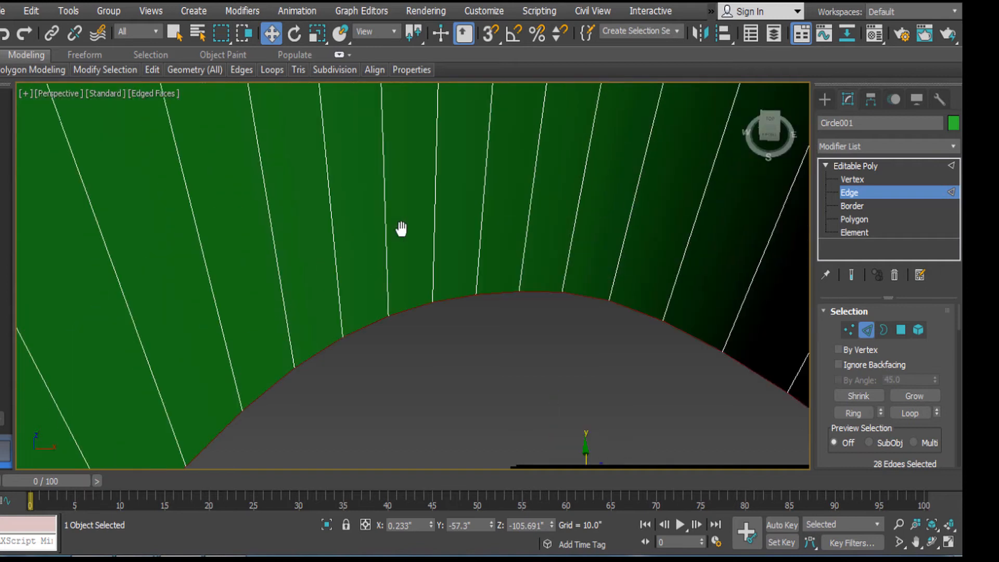
scroll(401, 227, down, 2)
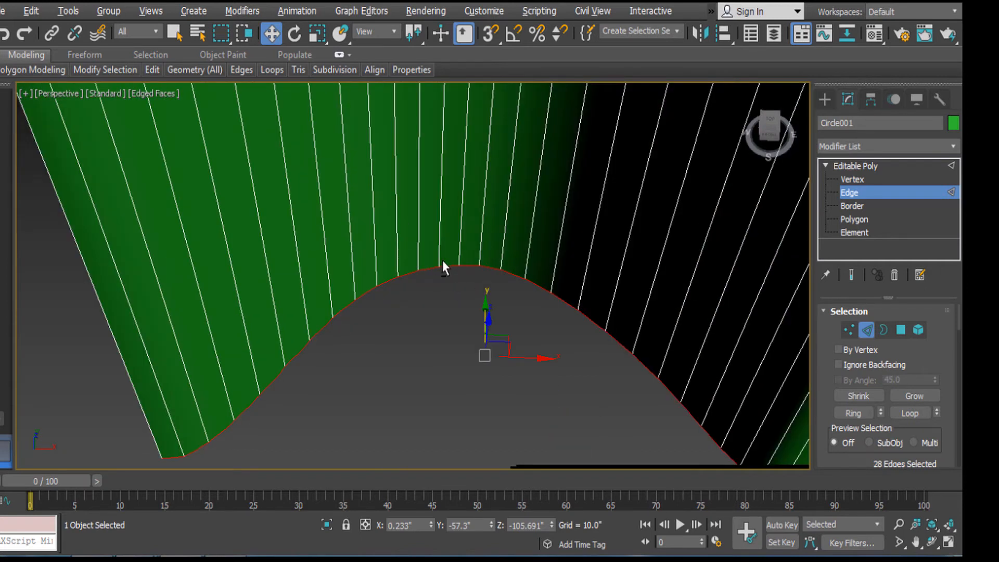
alt+drag(434, 251, 451, 286)
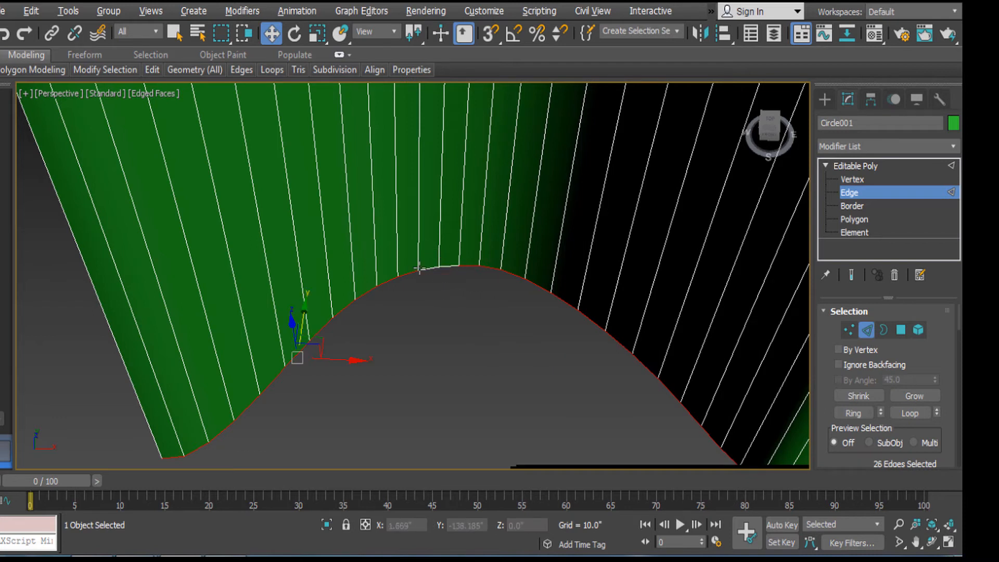
Step: Try to bridge all the edges along the bottom end of the front leg
middle_drag(454, 305, 476, 297)
scroll(476, 297, down, 4)
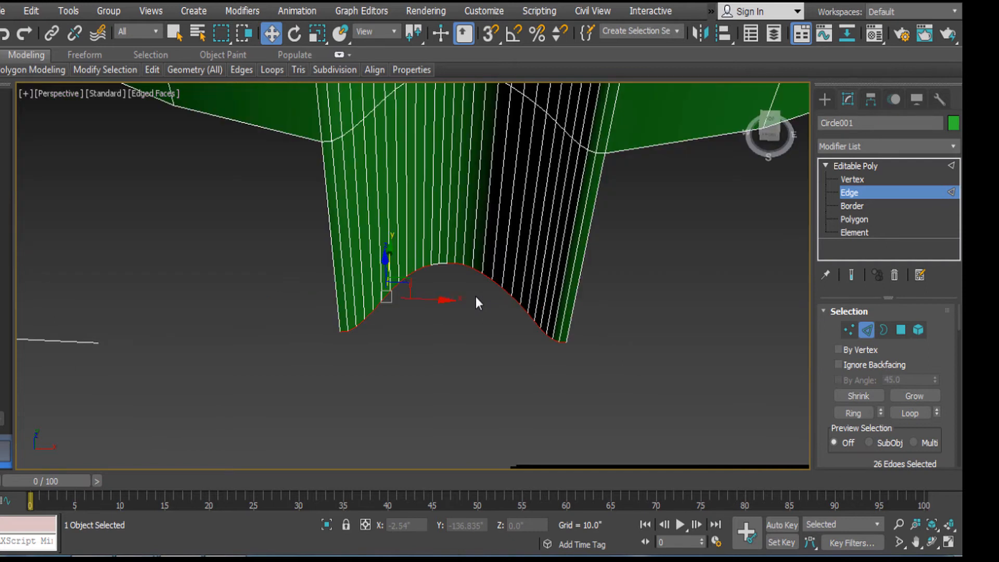
click(829, 98)
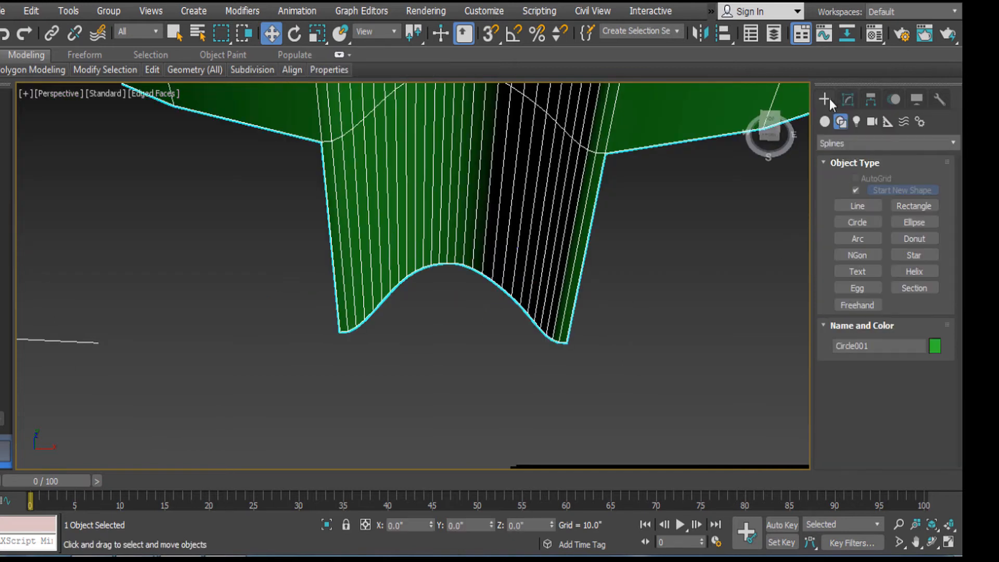
click(850, 99)
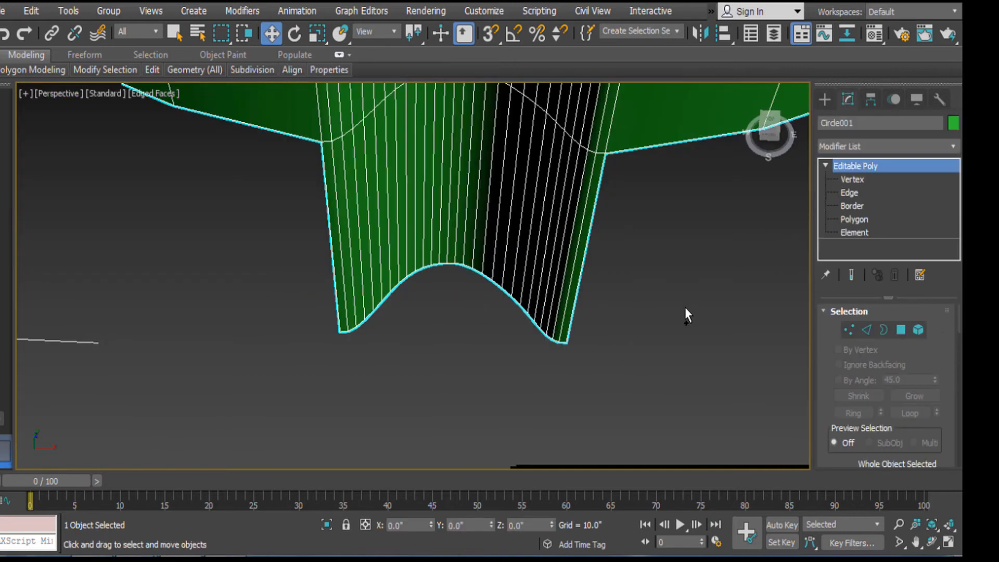
scroll(685, 308, up, 5)
click(857, 194)
middle_drag(292, 204, 450, 210)
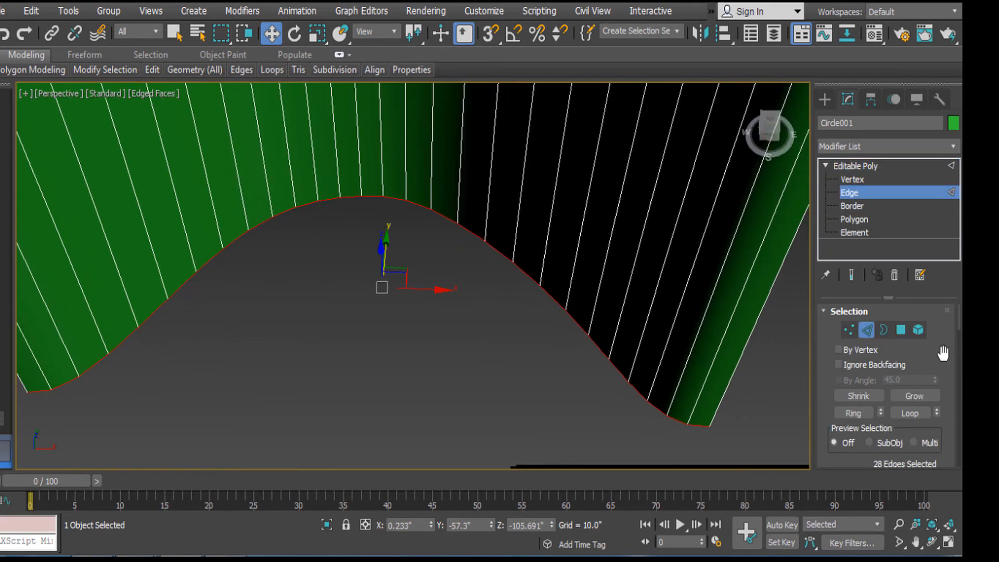
scroll(932, 365, down, 5)
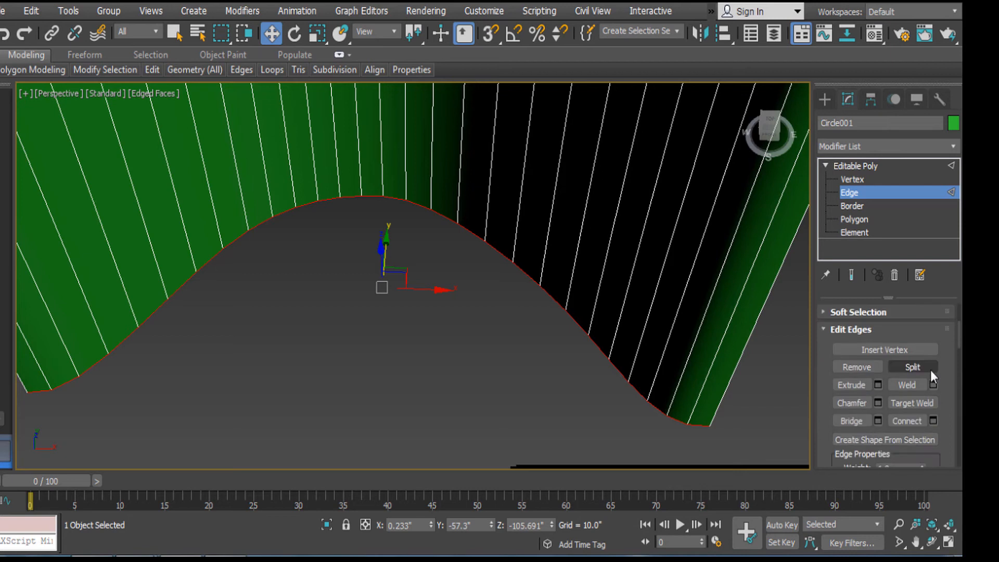
click(879, 423)
click(462, 352)
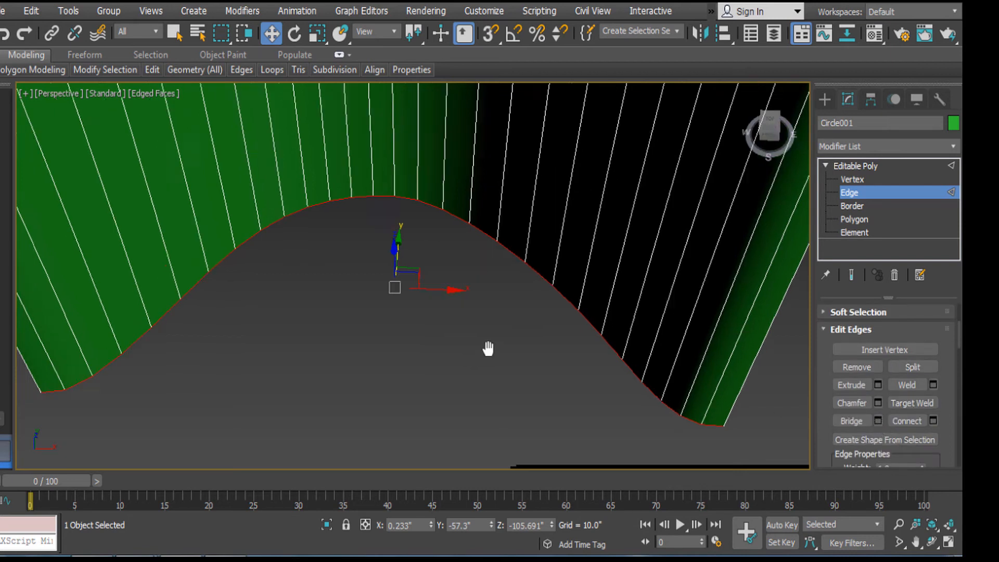
Step: Remove the two peak edges from the selection and bridge the leg's remaining bottom edges with 1 segment
scroll(491, 348, down, 5)
scroll(492, 347, up, 5)
scroll(492, 348, down, 2)
scroll(479, 302, up, 2)
scroll(480, 297, down, 3)
scroll(480, 296, up, 3)
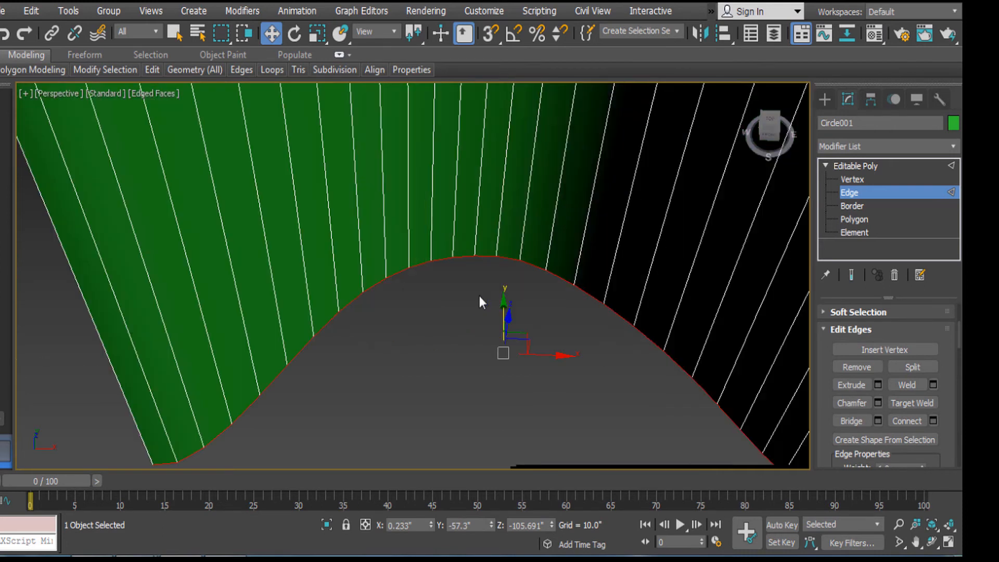
alt+click(467, 256)
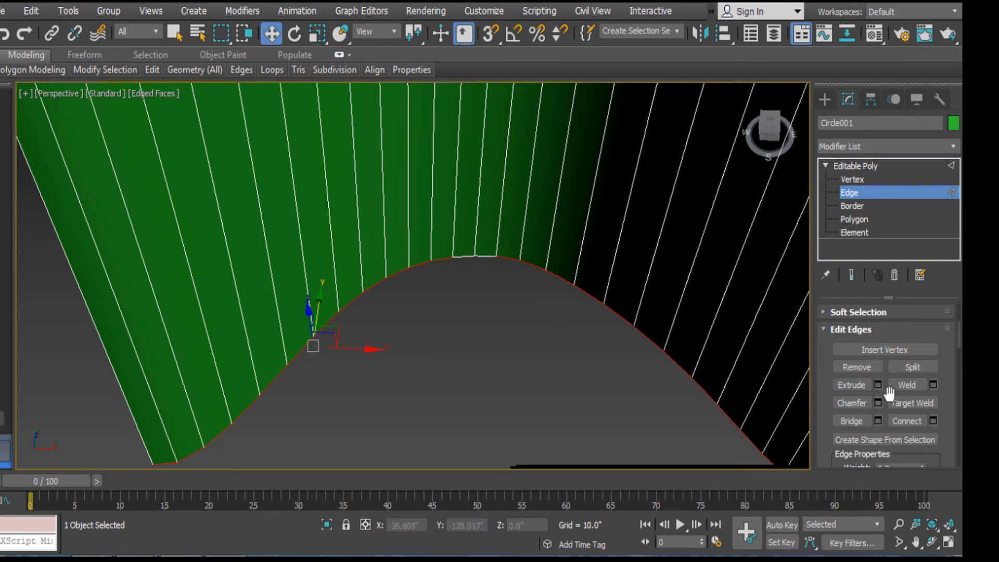
click(879, 421)
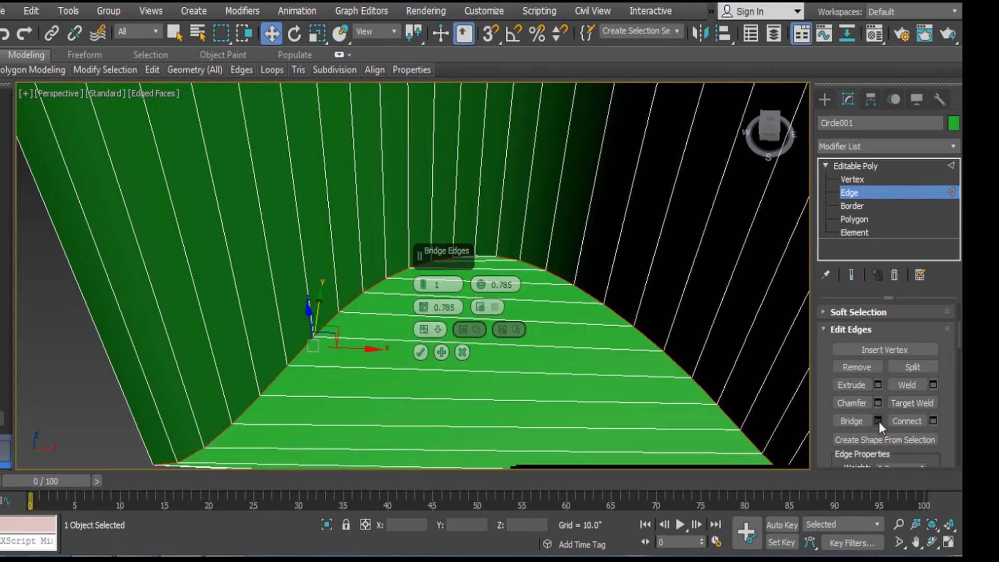
click(421, 353)
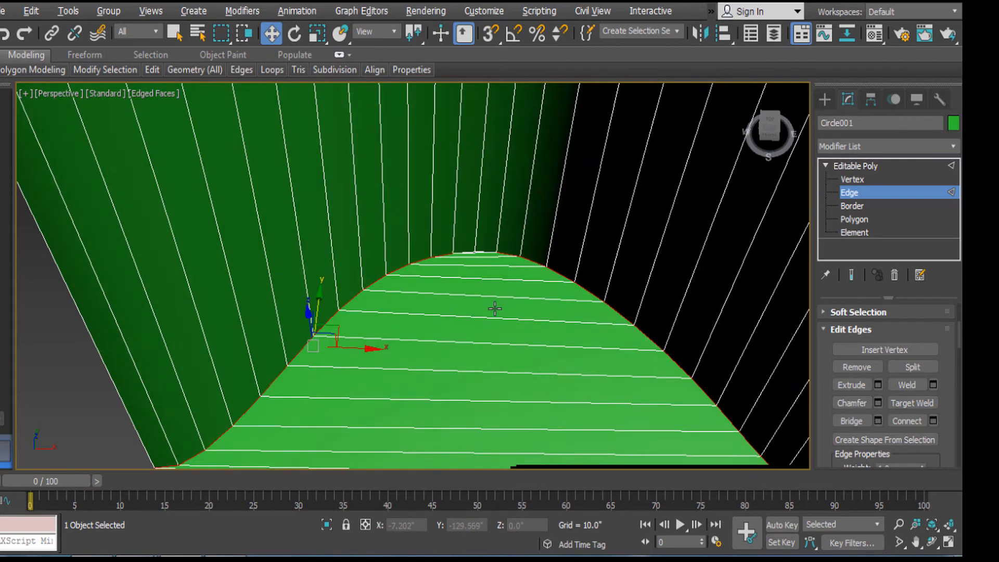
Step: Move the middle vertex at the peak of the leg's bottom curve slightly upward along the Y axis
scroll(489, 268, up, 5)
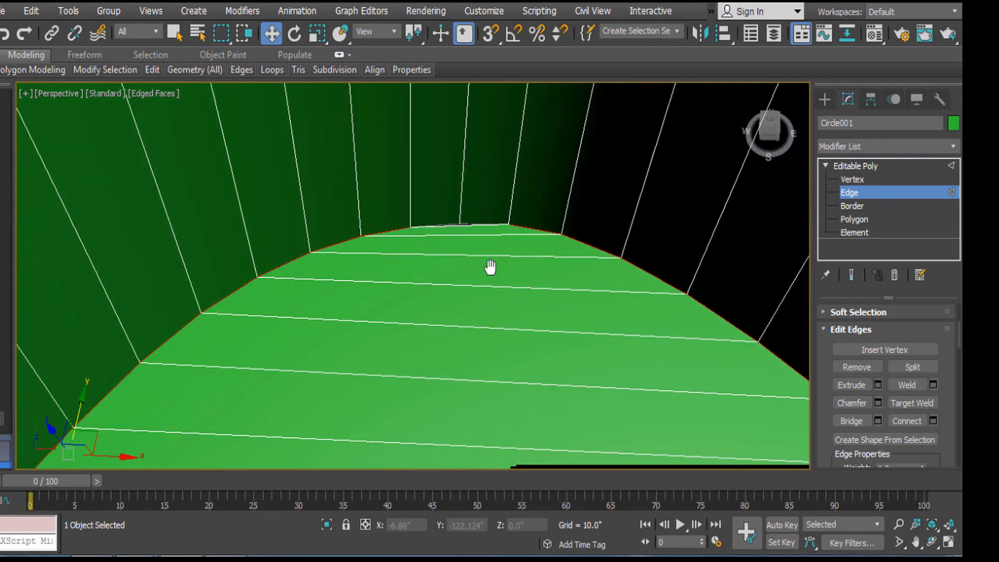
middle_drag(490, 267, 491, 282)
click(856, 181)
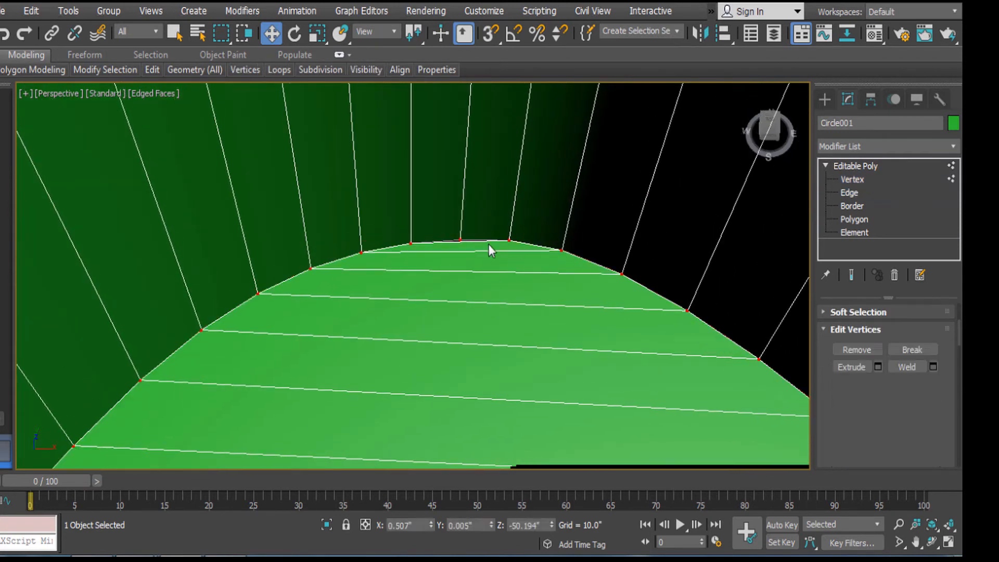
click(460, 239)
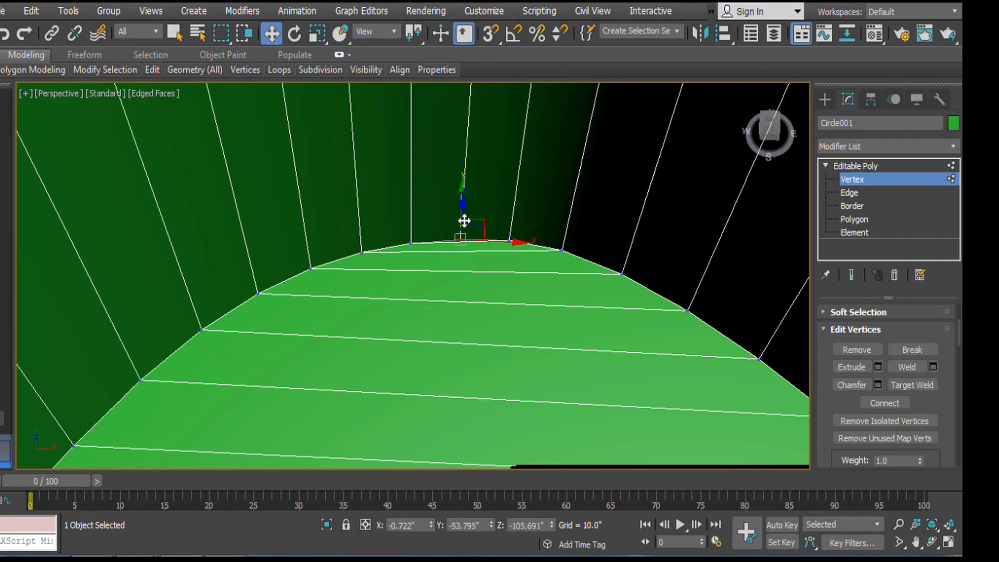
drag(463, 187, 464, 179)
Step: Delete the narrow bridge polygon beside the triangular gap at the leg's peak
alt+middle_drag(536, 203, 552, 217)
click(864, 207)
click(443, 249)
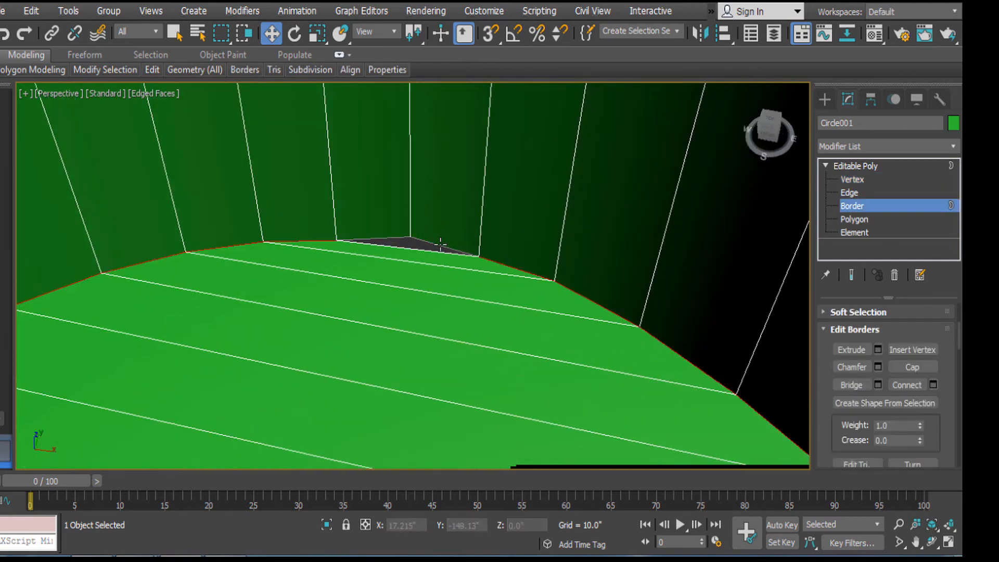
click(854, 219)
click(479, 266)
click(478, 268)
key(Delete)
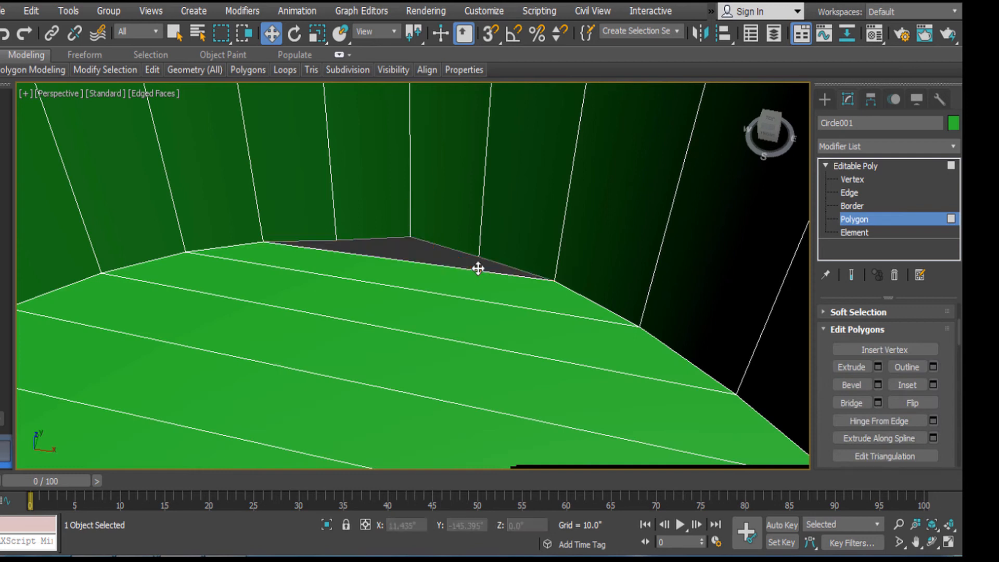
Step: Try selecting the edges around the enlarged gap, and undo the polygon deletion
click(889, 193)
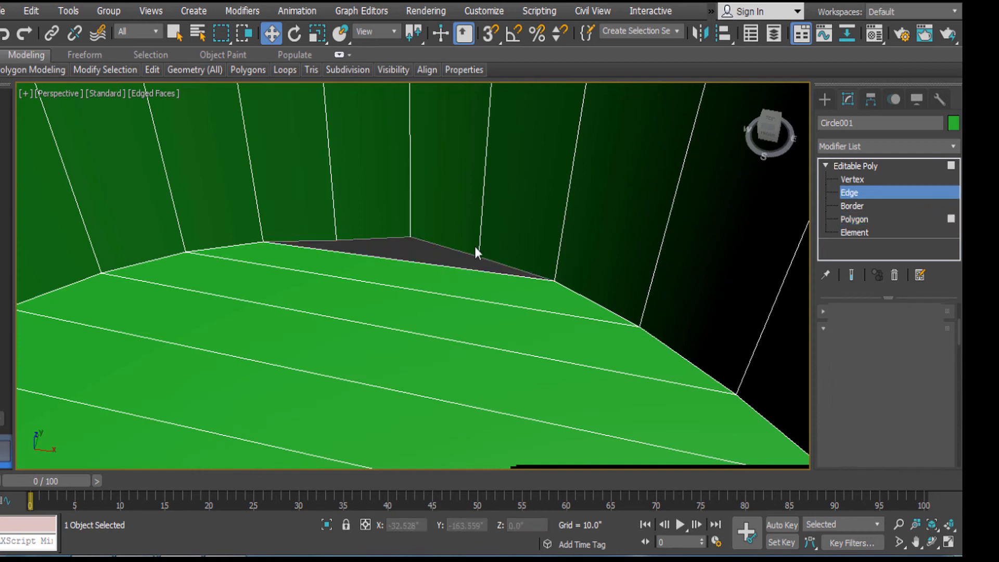
double_click(390, 240)
key(ctrl+z)
key(ctrl+z)
key(ctrl+z)
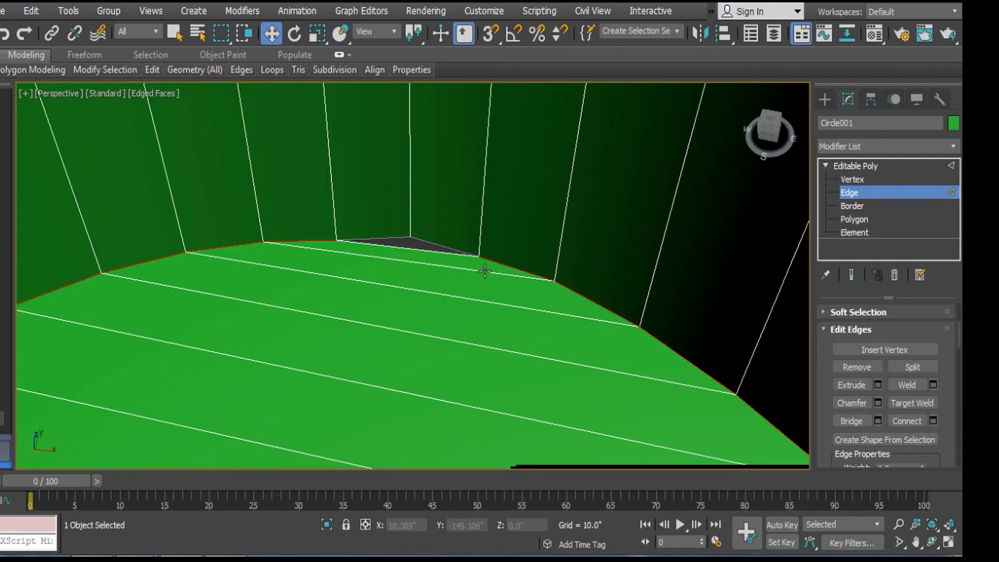
Step: Select the crosswise edges of the bridged surface, including the one at the gap, and connect them with 1 segment
alt+middle_drag(485, 271, 489, 290)
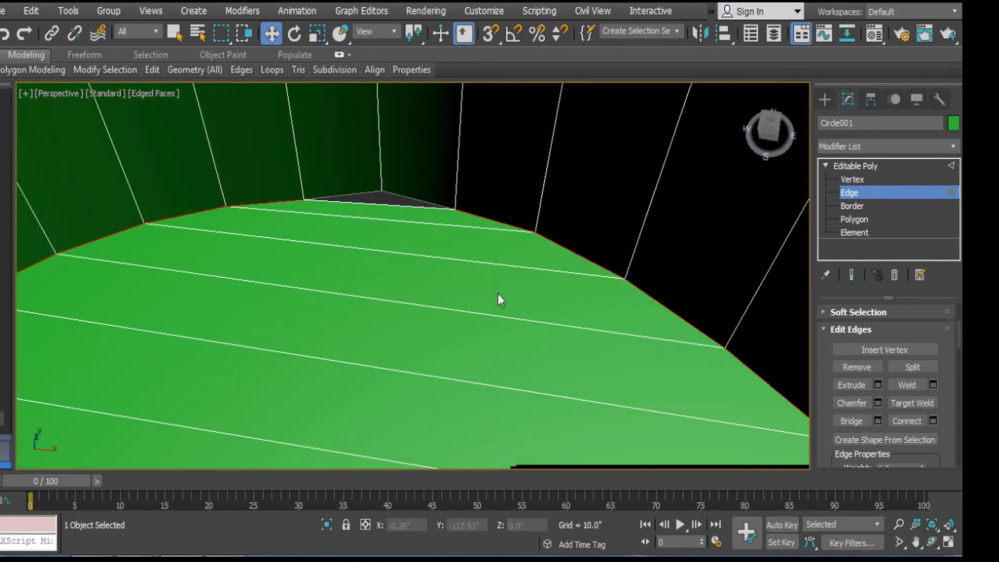
scroll(516, 258, down, 8)
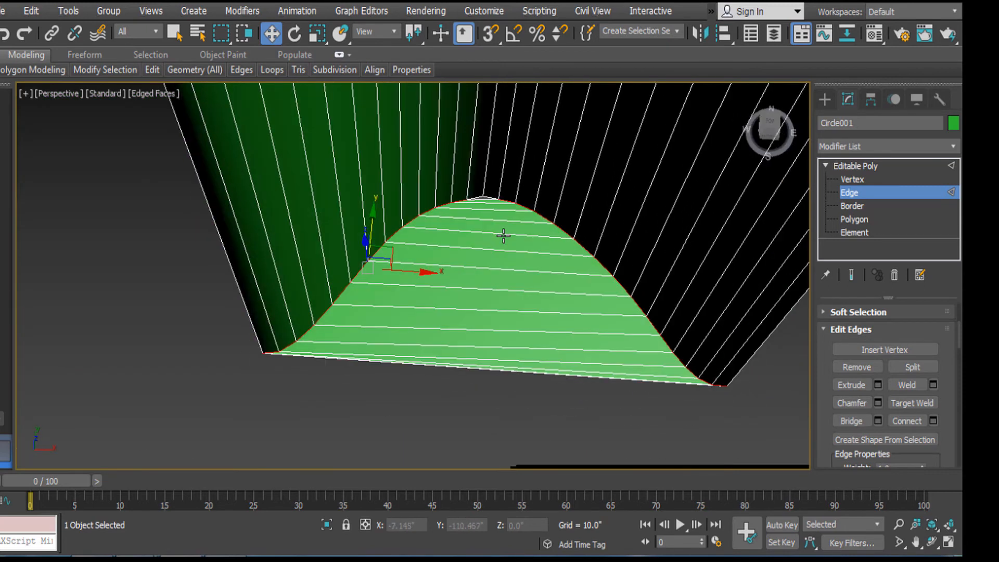
scroll(504, 236, up, 4)
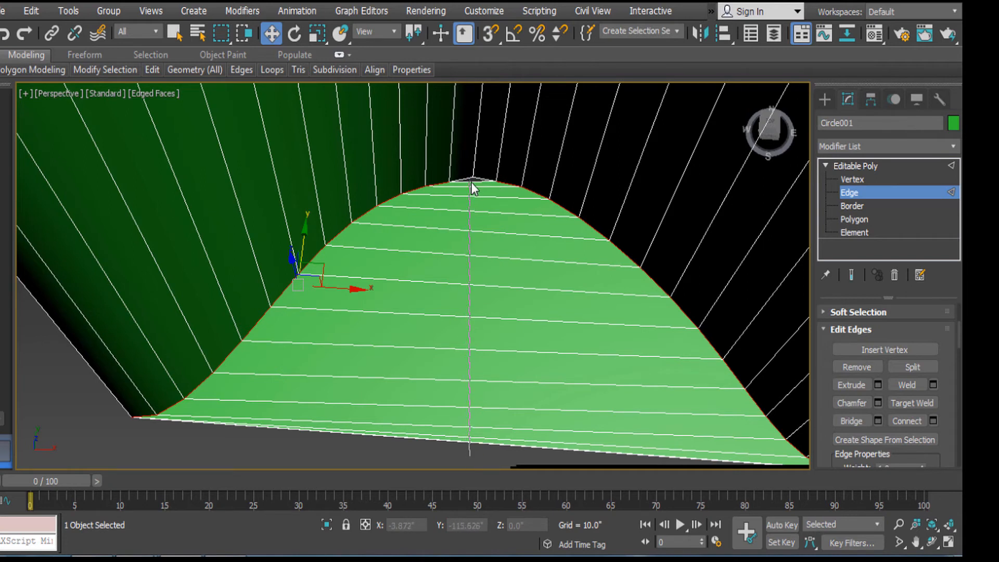
drag(471, 182, 472, 184)
scroll(533, 252, up, 3)
middle_drag(533, 251, 532, 276)
scroll(433, 178, up, 3)
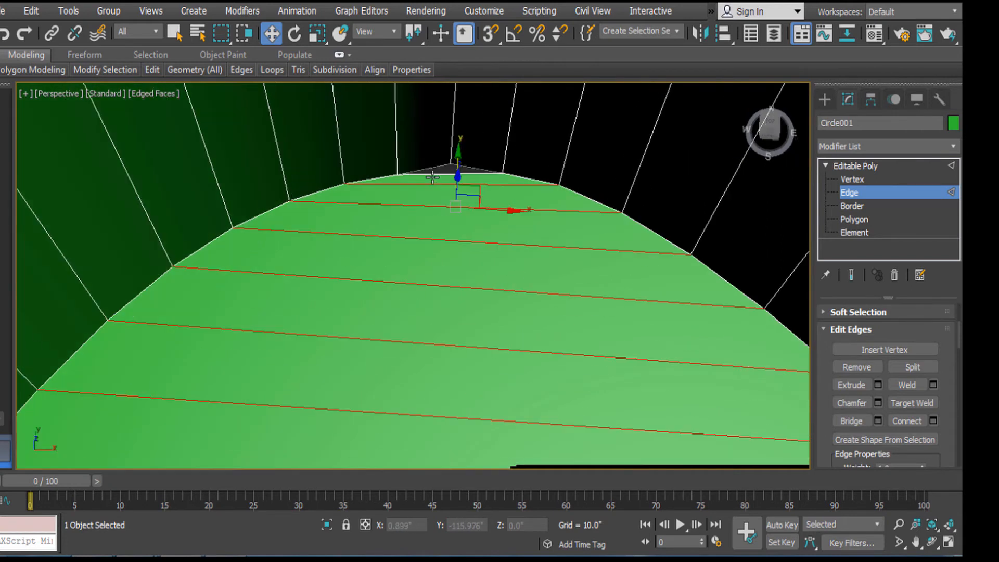
ctrl+click(448, 172)
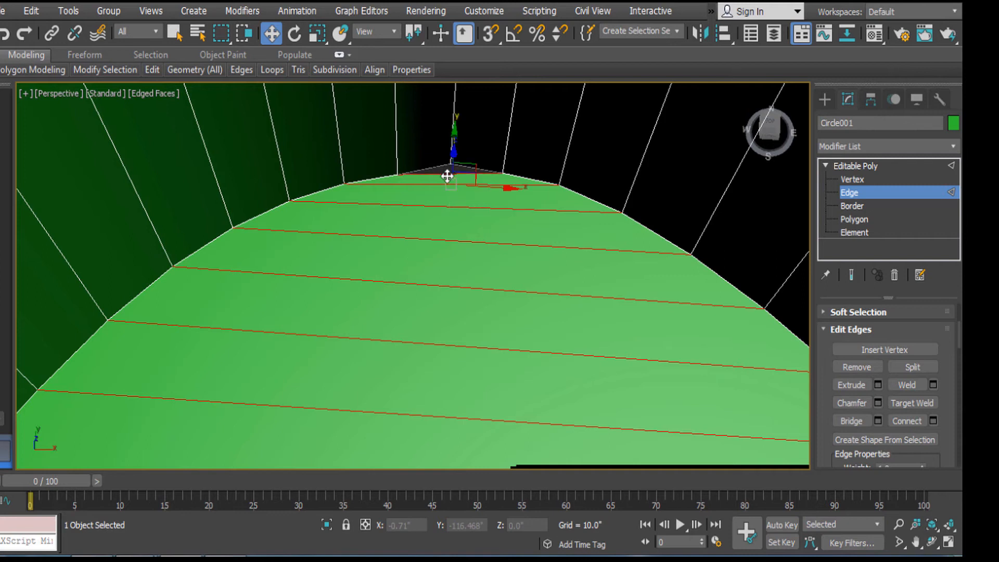
right_click(579, 233)
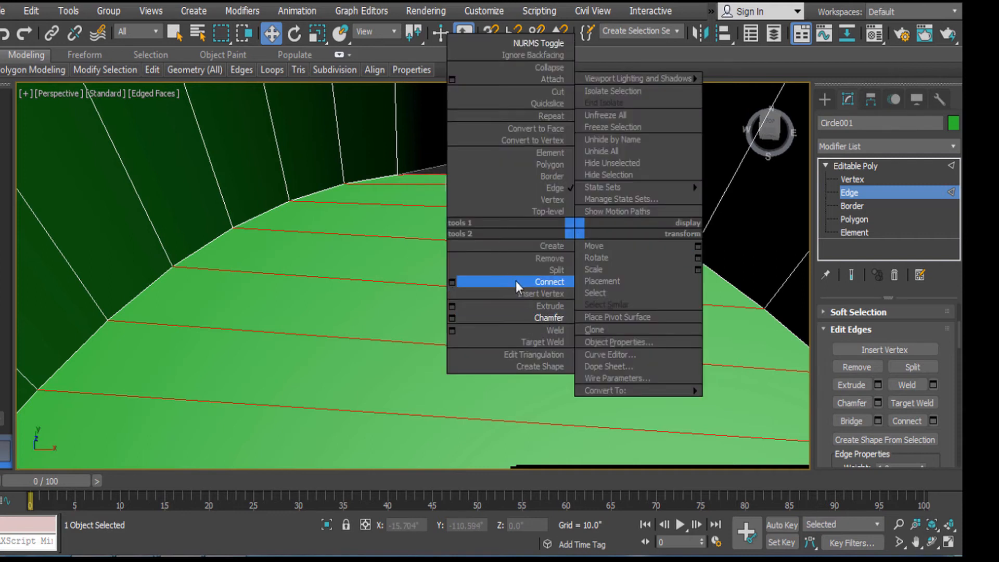
click(453, 282)
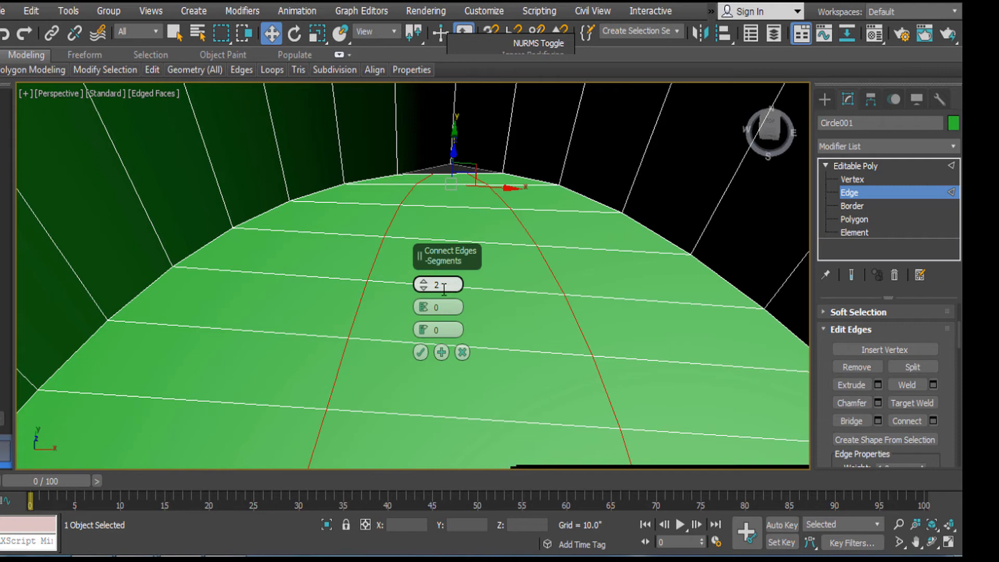
click(424, 290)
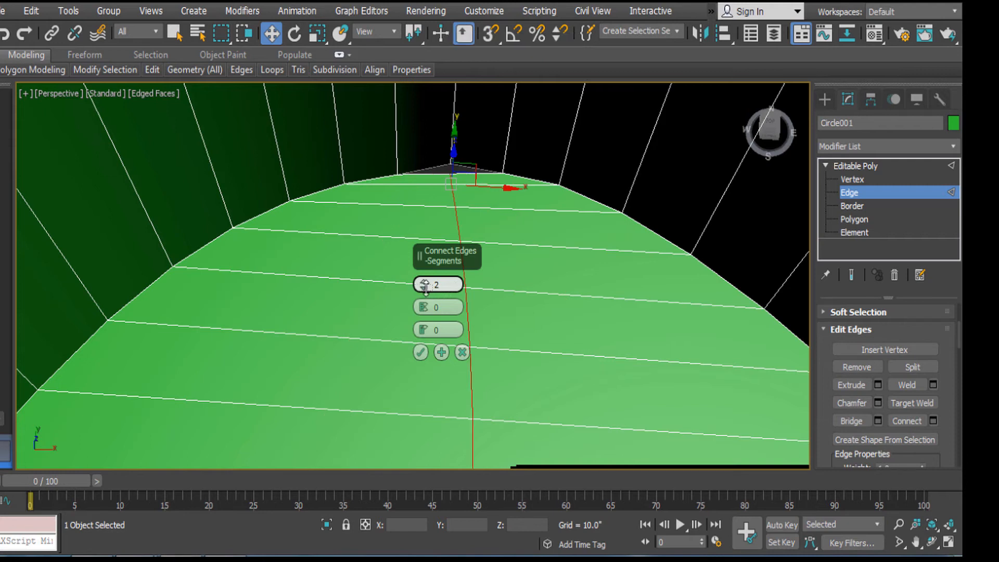
click(420, 352)
Step: Leave edge editing and toggle NURMS smoothing on and back off to check the bridged bottom of the leg
click(854, 166)
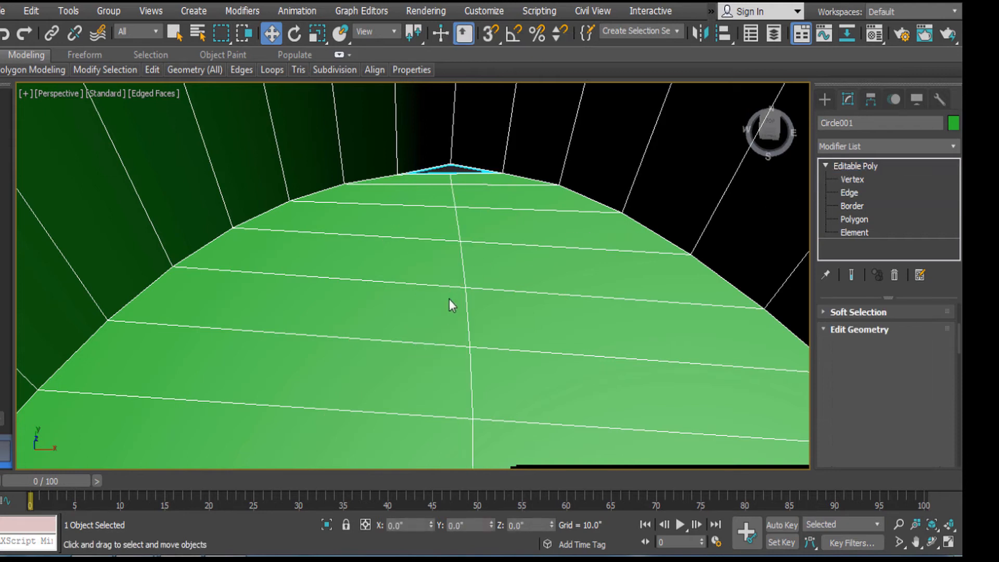
scroll(521, 268, down, 5)
right_click(519, 265)
click(483, 103)
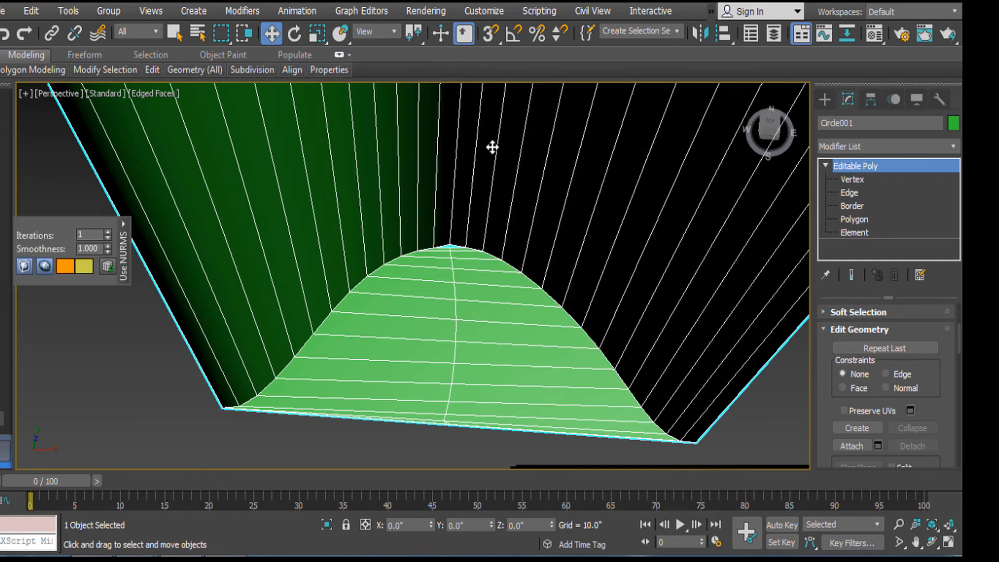
scroll(491, 289, down, 4)
alt+middle_drag(492, 294, 366, 324)
scroll(531, 294, up, 3)
right_click(382, 315)
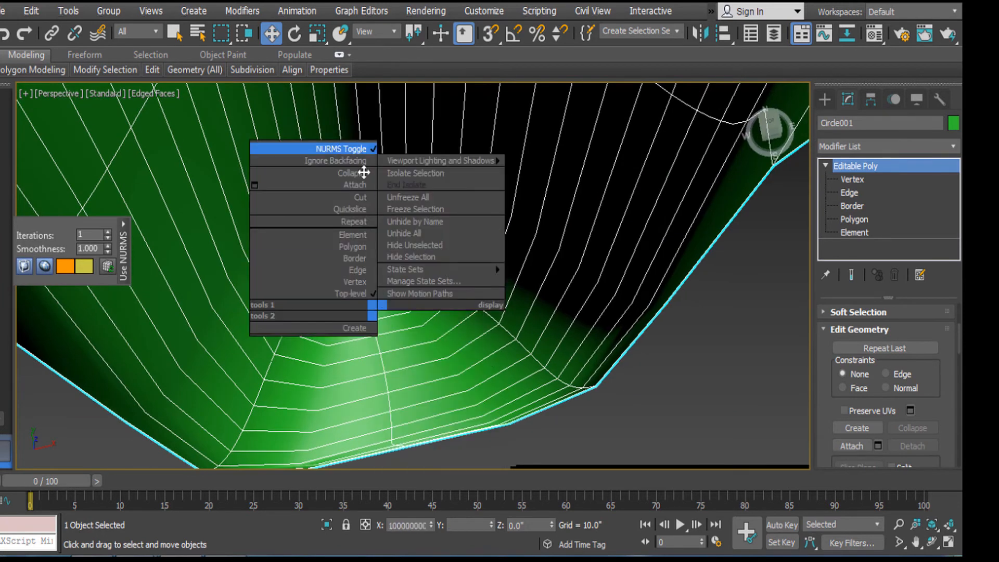
click(365, 156)
Step: Select the edges around the triangular gap at the leg's peak and apply the Cap Holes modifier
scroll(407, 245, up, 3)
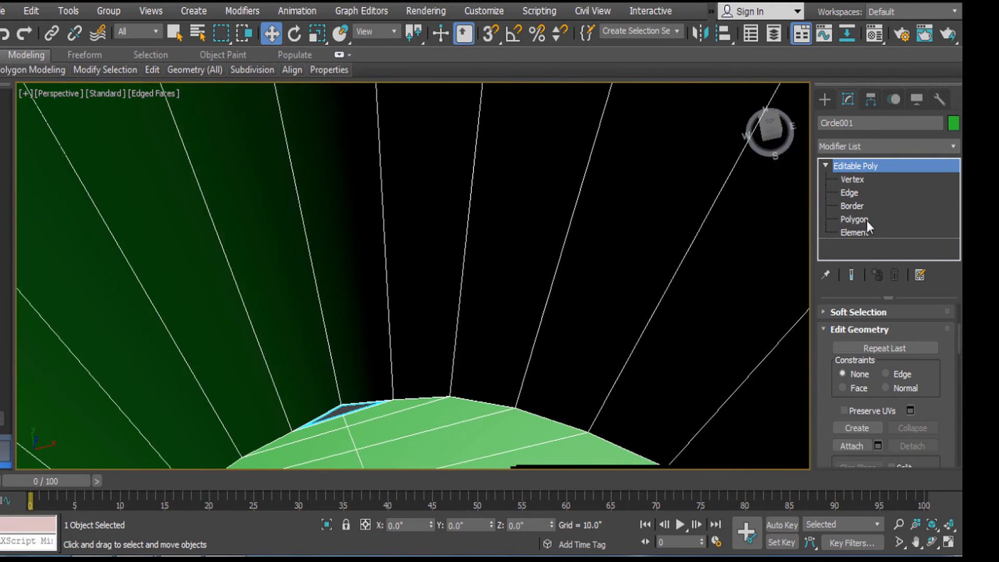
click(851, 193)
click(356, 414)
click(321, 422)
ctrl+click(331, 421)
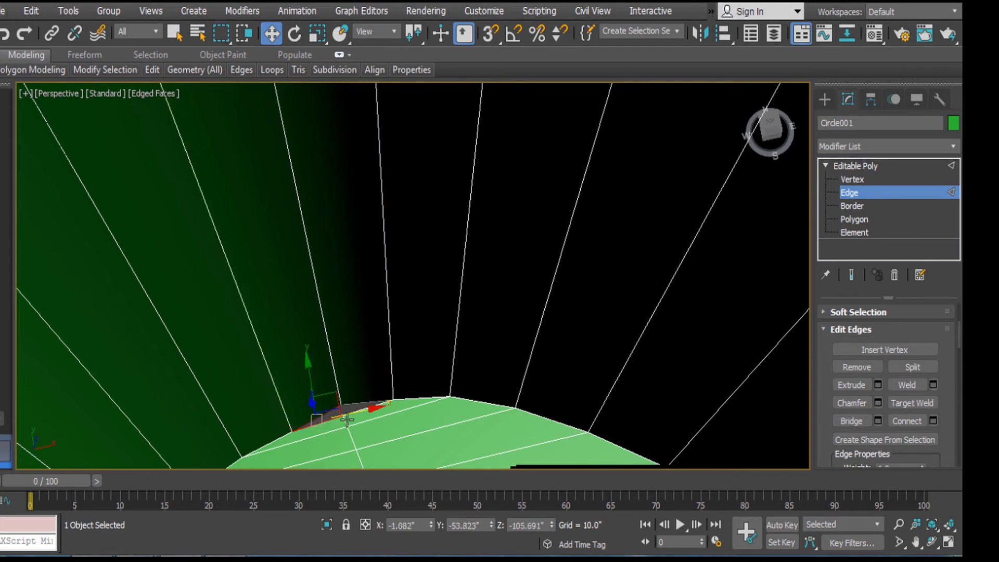
ctrl+click(362, 413)
ctrl+click(360, 412)
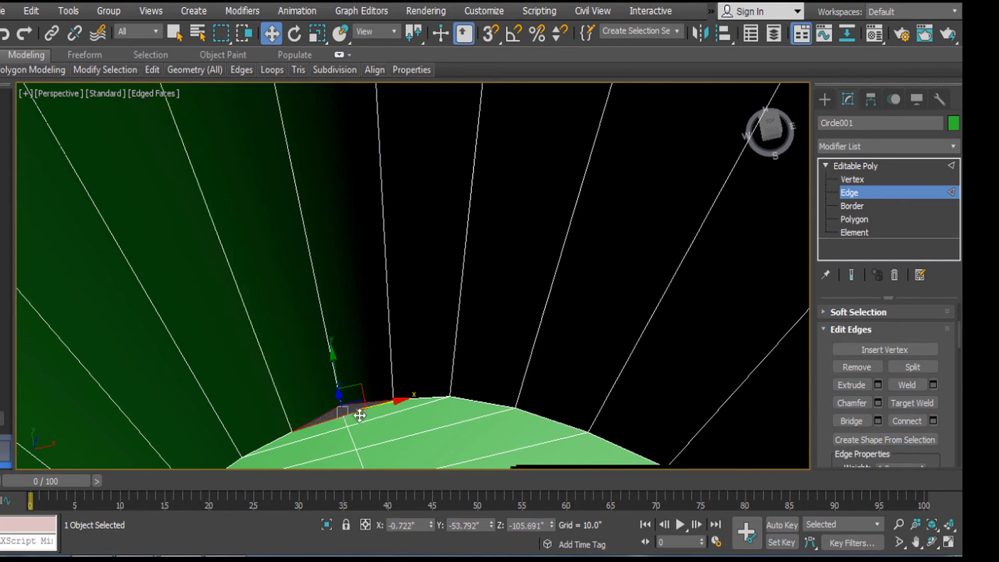
click(864, 142)
key(c)
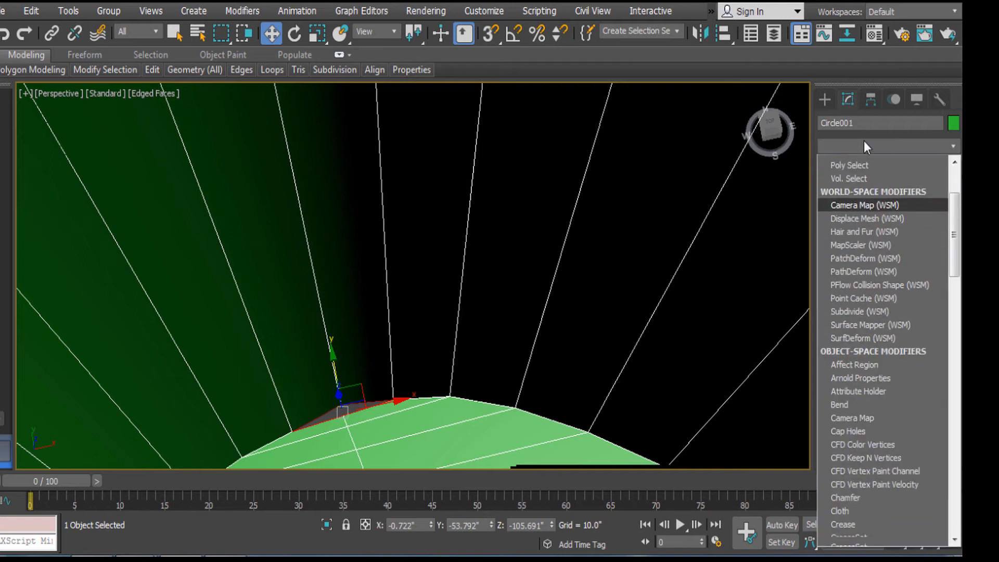
key(c)
key(c)
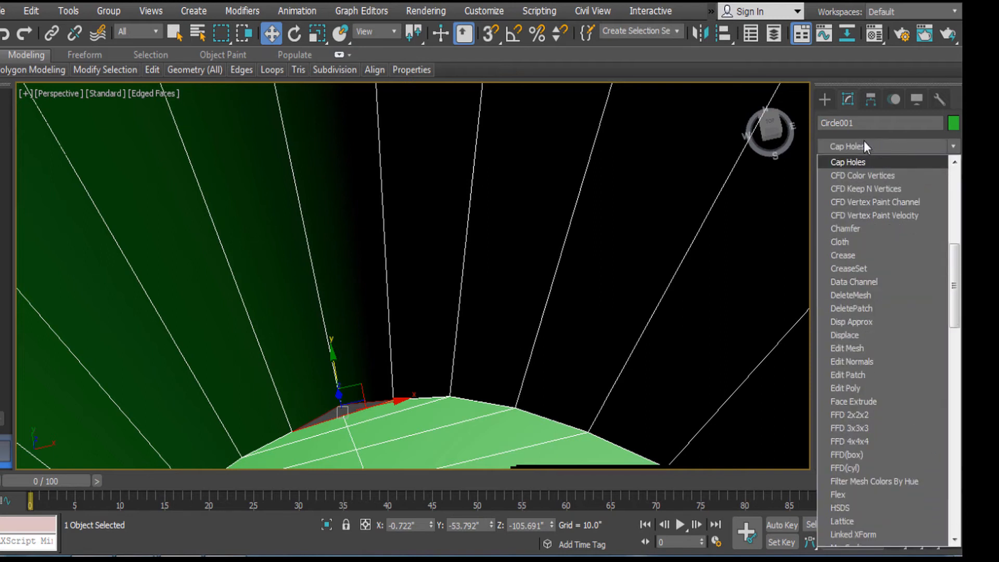
key(Return)
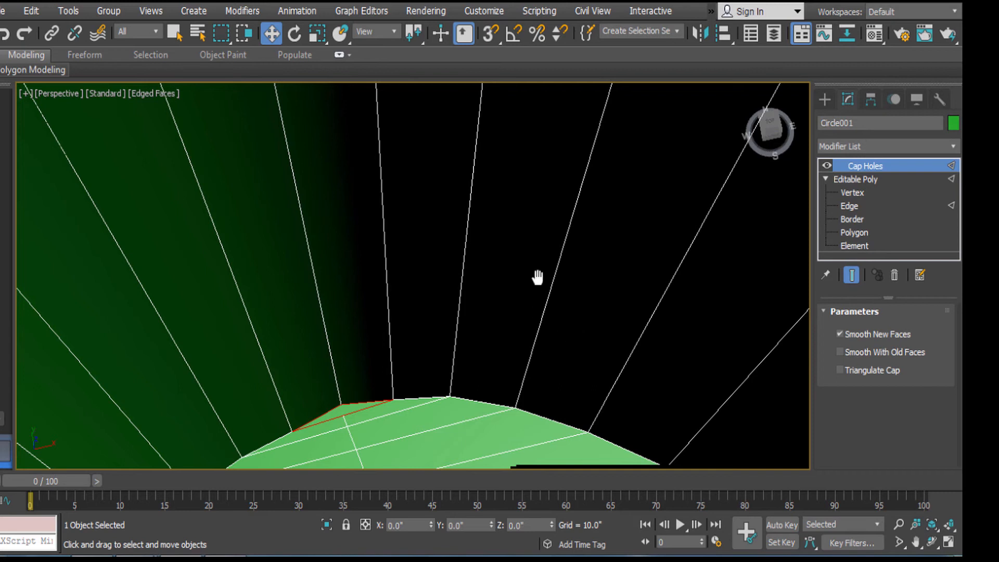
Step: Convert the capped stool to an Editable Poly
scroll(538, 276, up, 2)
right_click(430, 268)
mouse_move(509, 424)
click(642, 435)
Step: Turn on NURMS smoothing and hide the edged faces to examine the closed bottom of the front leg
alt+middle_drag(592, 404, 538, 272)
scroll(536, 272, up, 2)
right_click(536, 271)
click(477, 105)
scroll(576, 299, down, 3)
alt+middle_drag(576, 299, 440, 272)
key(F4)
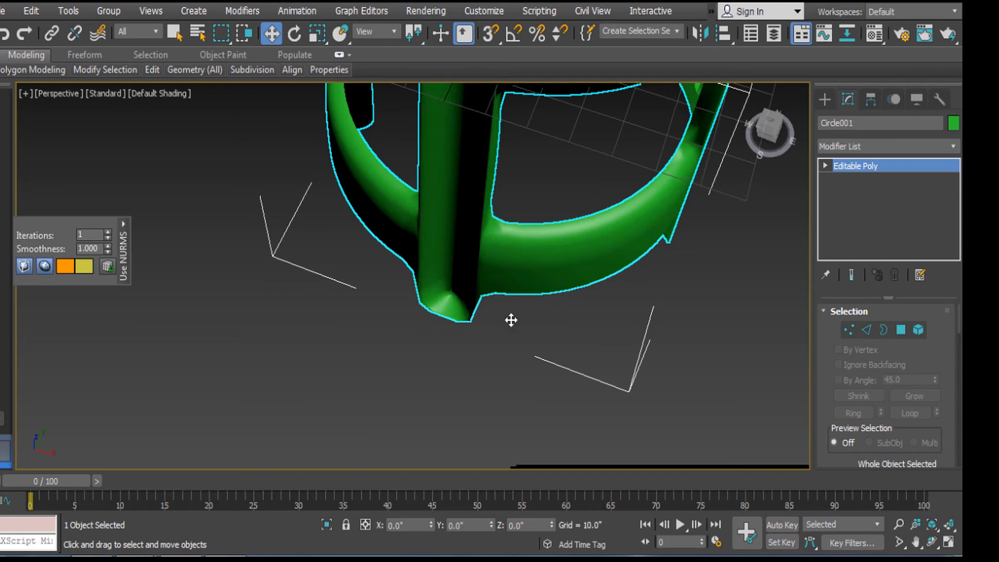
Step: Check the smoothed bottom of the front leg, turn NURMS smoothing off and show the edged faces again
scroll(511, 320, down, 5)
mouse_move(526, 331)
alt+middle_down()
mouse_move(588, 312)
mouse_move(552, 227)
mouse_move(511, 214)
mouse_move(531, 230)
mouse_move(517, 286)
alt+middle_up()
click(608, 296)
scroll(598, 300, up, 4)
scroll(517, 285, up, 5)
click(386, 327)
middle_drag(387, 327, 430, 280)
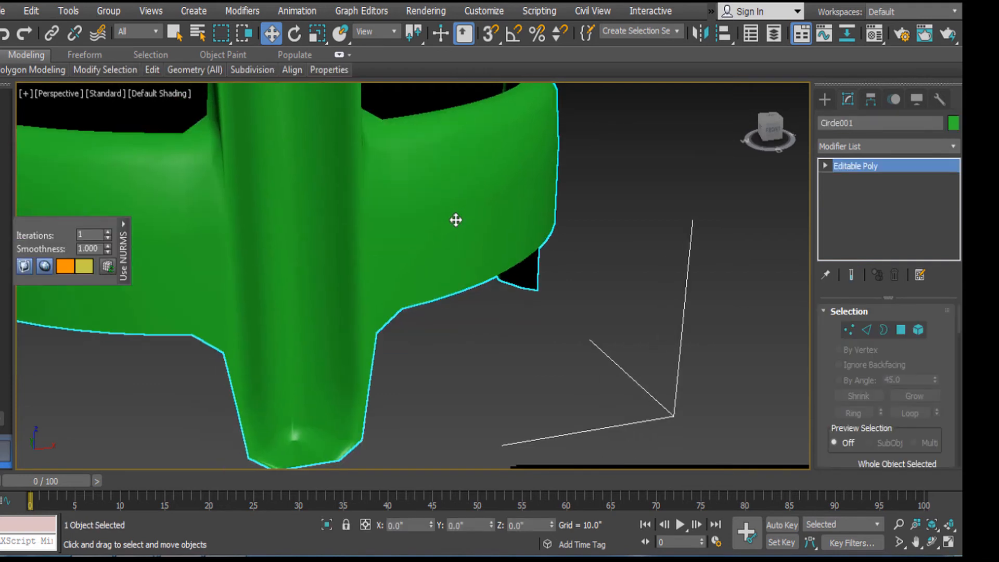
right_click(453, 217)
click(429, 56)
mouse_move(398, 346)
middle_down()
mouse_move(440, 290)
mouse_move(437, 332)
middle_up()
key(F4)
Step: Select the ring of vertical edges on the front leg's lowest section and connect them with 1 segment at slide 95
scroll(417, 369, up, 5)
alt+middle_drag(417, 369, 442, 372)
scroll(397, 302, up, 4)
scroll(397, 302, down, 6)
scroll(396, 305, up, 2)
scroll(396, 305, up, 2)
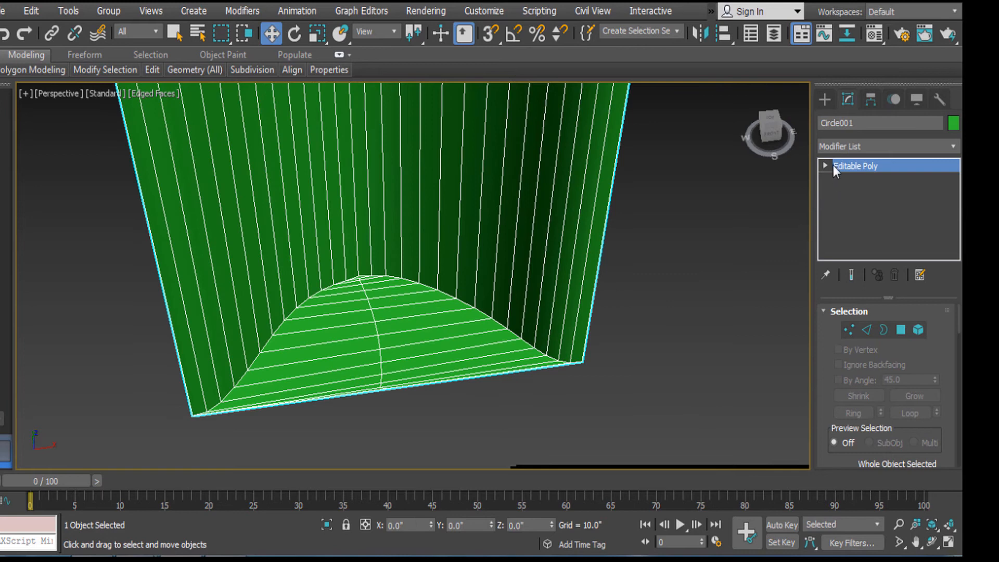
click(859, 192)
alt+middle_drag(734, 220, 281, 257)
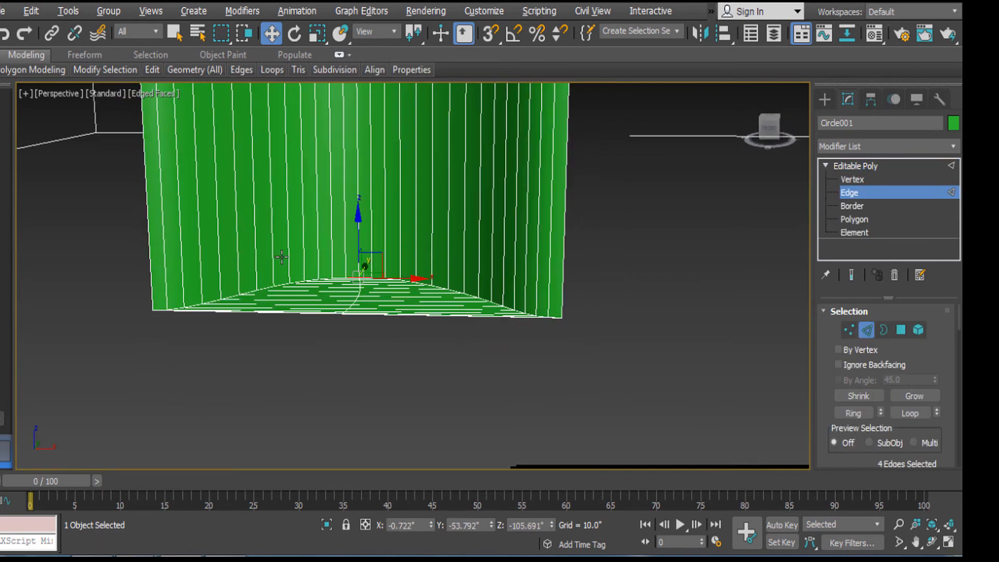
drag(608, 272, 611, 274)
scroll(611, 291, down, 5)
alt+middle_drag(611, 295, 516, 339)
scroll(527, 315, up, 4)
scroll(482, 330, down, 2)
key(z)
alt+middle_drag(445, 272, 570, 274)
right_click(567, 269)
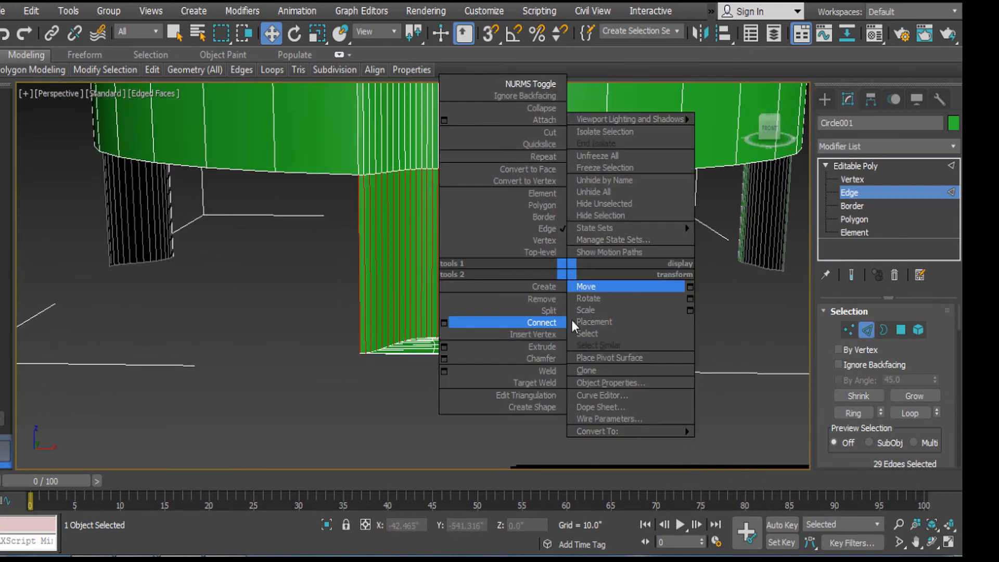
click(448, 322)
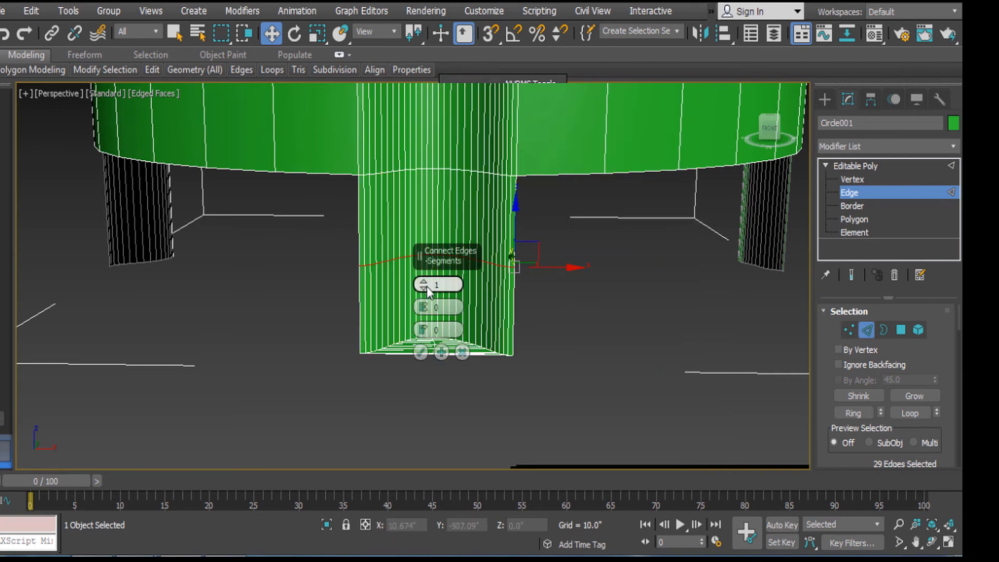
drag(424, 329, 411, 176)
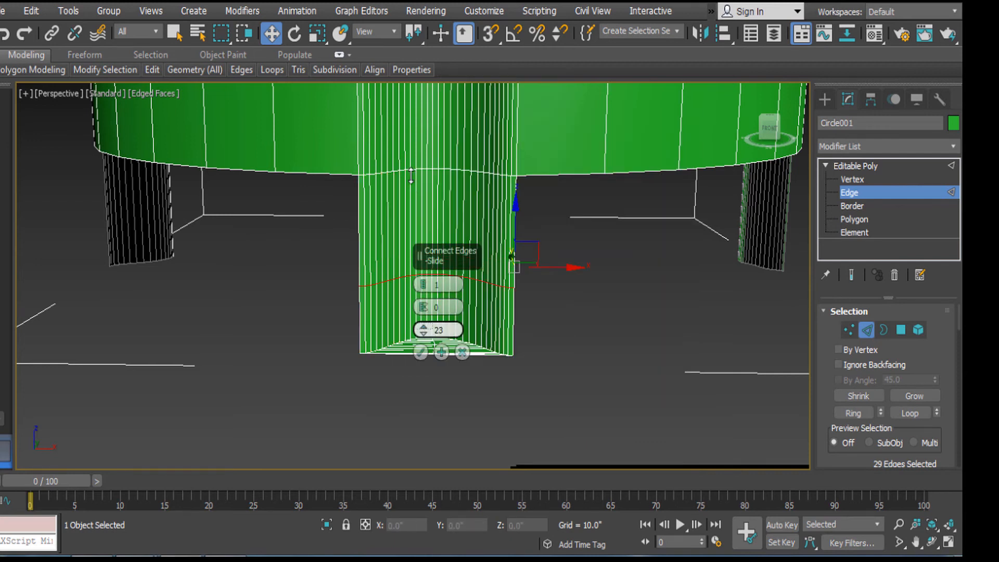
drag(402, 114, 396, 52)
click(420, 353)
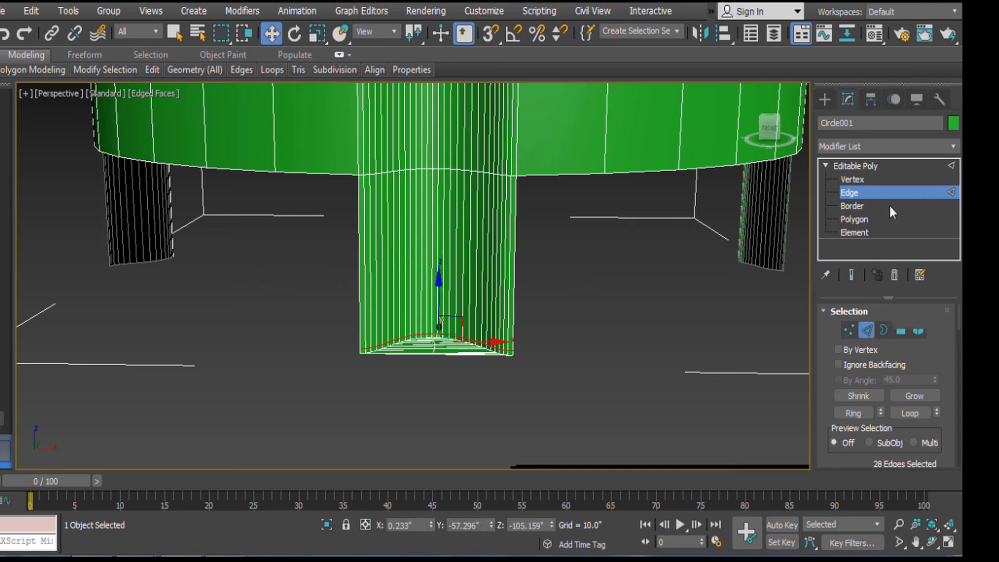
Step: Leave edge editing, turn on NURMS smoothing and hide the edged faces to examine the front leg's bottom
click(882, 166)
right_click(436, 261)
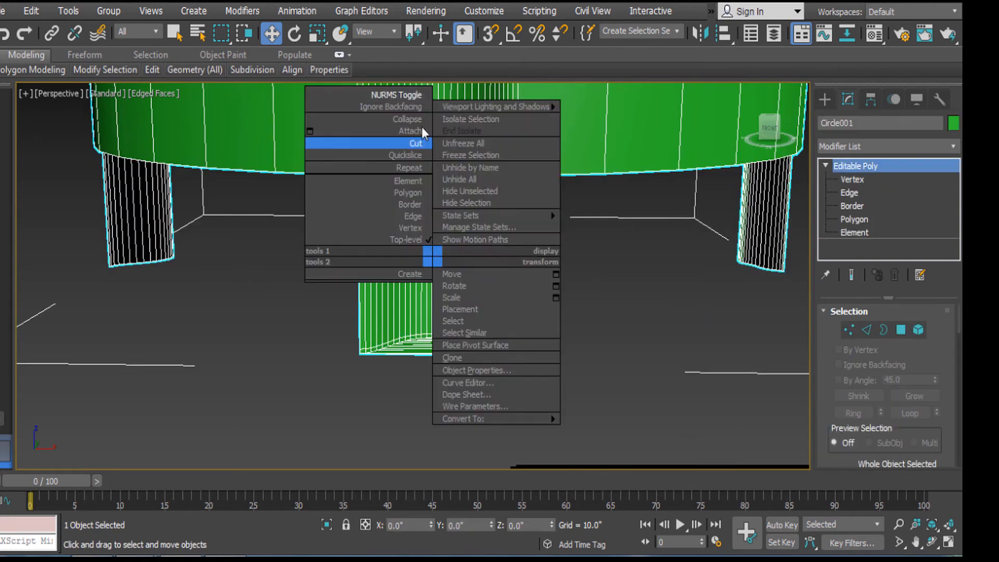
click(422, 96)
scroll(506, 293, down, 3)
click(535, 320)
mouse_move(535, 321)
alt+middle_down()
mouse_move(513, 301)
mouse_move(522, 306)
alt+middle_up()
click(520, 297)
key(F3)
key(F3)
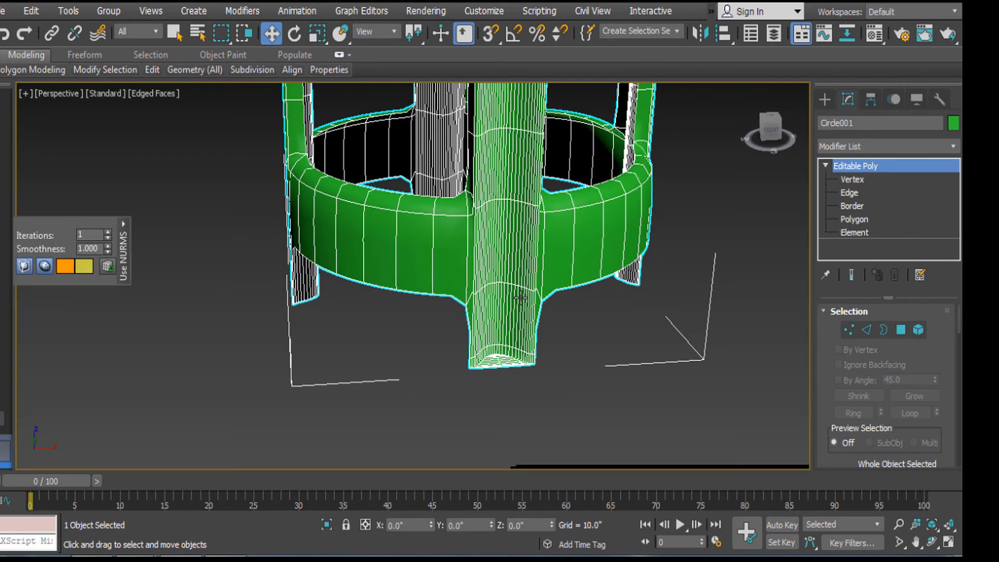
key(F4)
alt+middle_drag(565, 346, 558, 371)
click(557, 371)
scroll(478, 362, up, 3)
scroll(478, 362, up, 3)
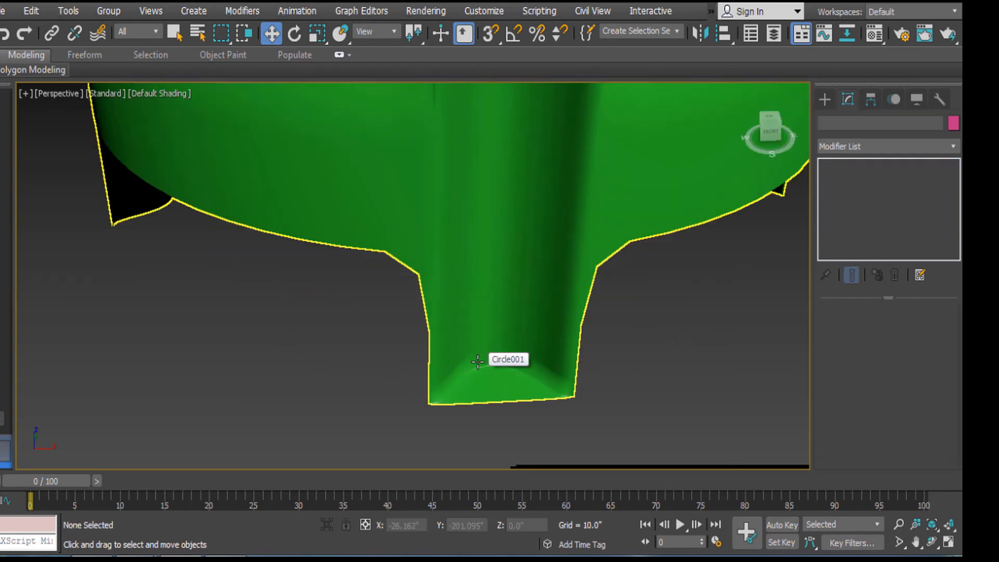
Step: Reselect the stool and turn NURMS smoothing off
scroll(478, 362, down, 5)
click(525, 265)
middle_drag(527, 272, 542, 244)
right_click(571, 245)
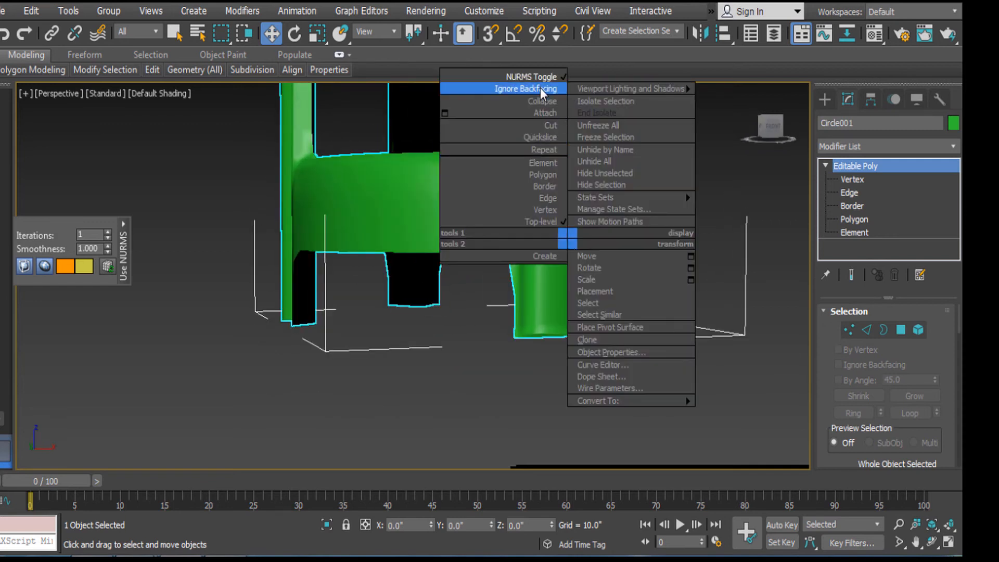
click(541, 78)
Step: Show the edged faces and select the open edge loop along the bottom of the next uncapped leg
scroll(525, 219, up, 2)
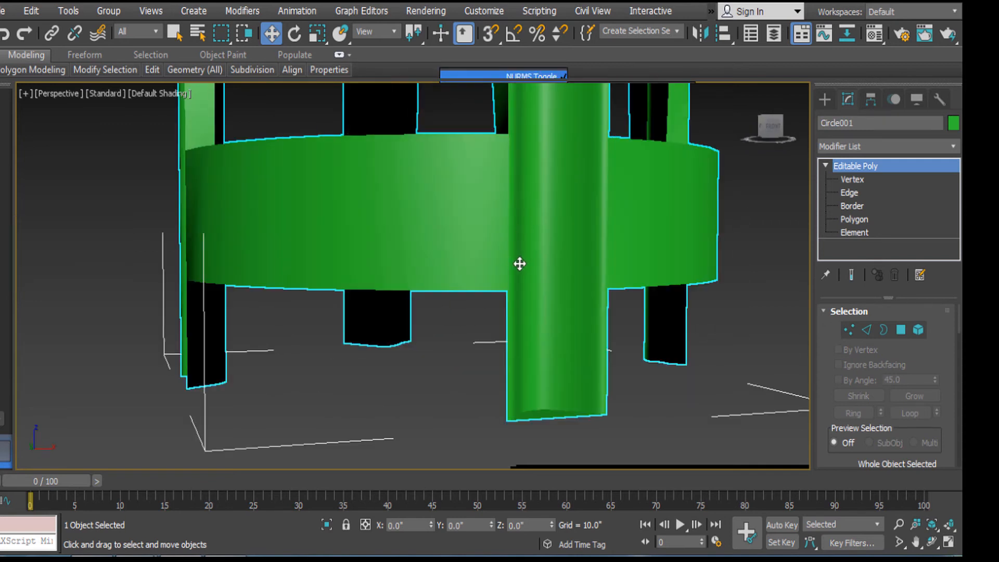
scroll(526, 282, down, 5)
alt+middle_drag(525, 281, 589, 161)
scroll(592, 316, up, 5)
scroll(589, 160, down, 3)
alt+middle_drag(545, 258, 459, 300)
scroll(406, 267, up, 4)
key(F4)
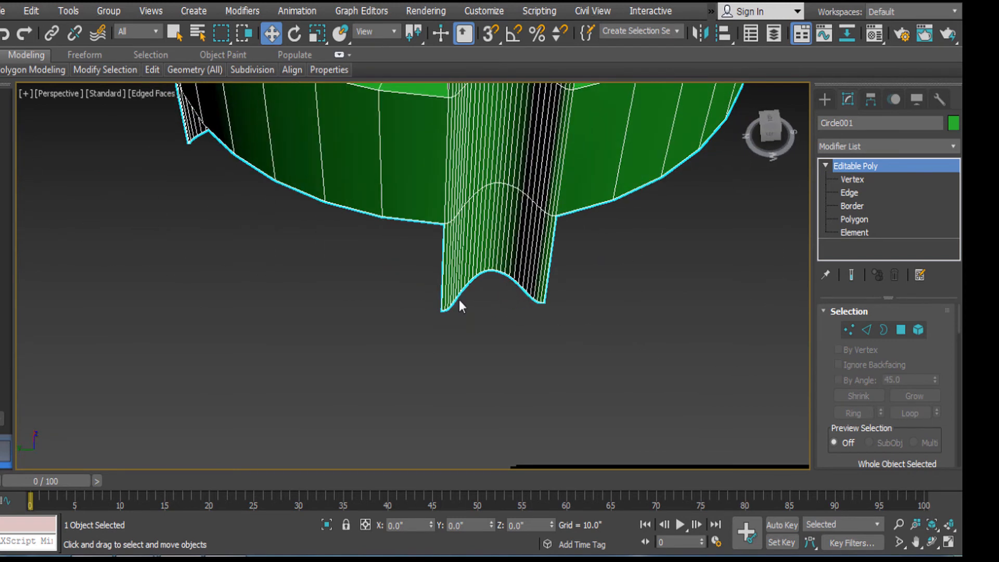
scroll(459, 300, up, 5)
middle_drag(552, 297, 474, 304)
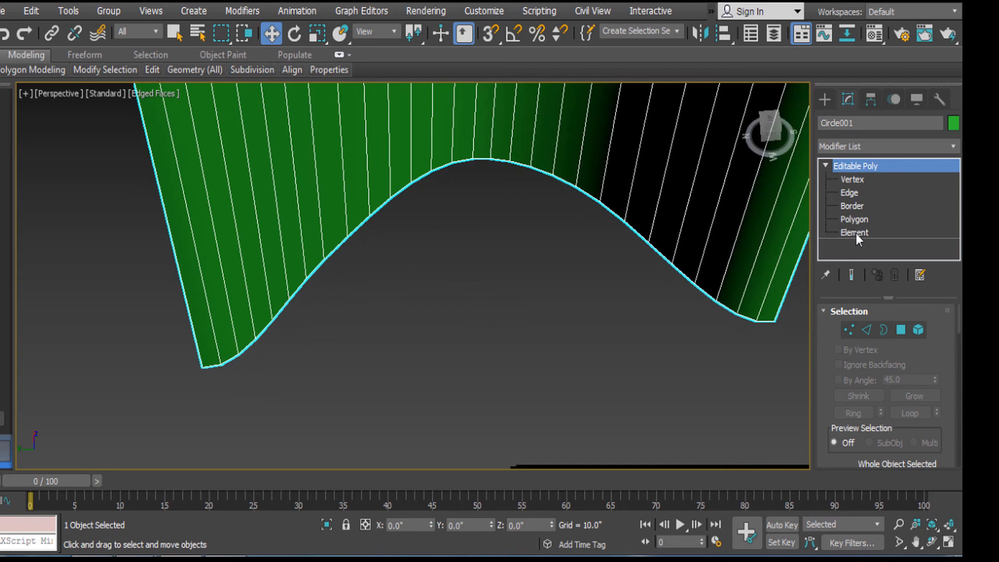
click(851, 193)
double_click(557, 178)
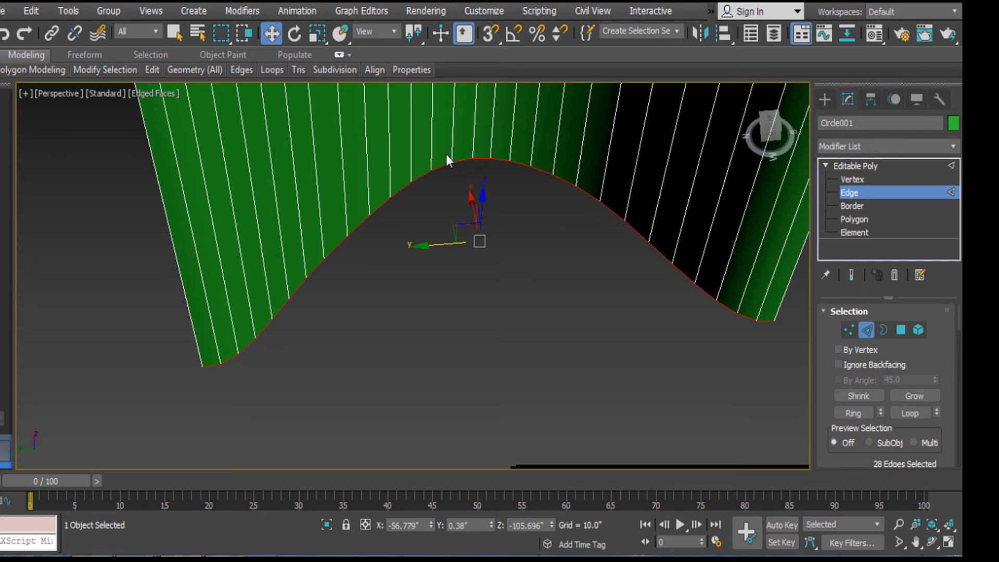
Step: Deselect the two edges at the peak of the leg's bottom loop and bridge the remaining edges with 1 segment
alt+drag(491, 167, 481, 176)
key(ctrl+z)
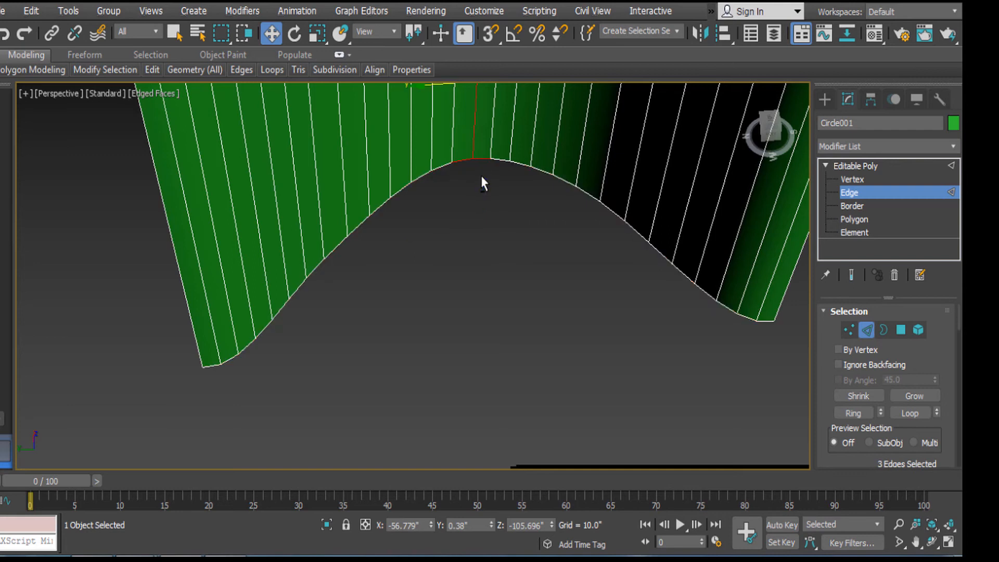
key(ctrl+z)
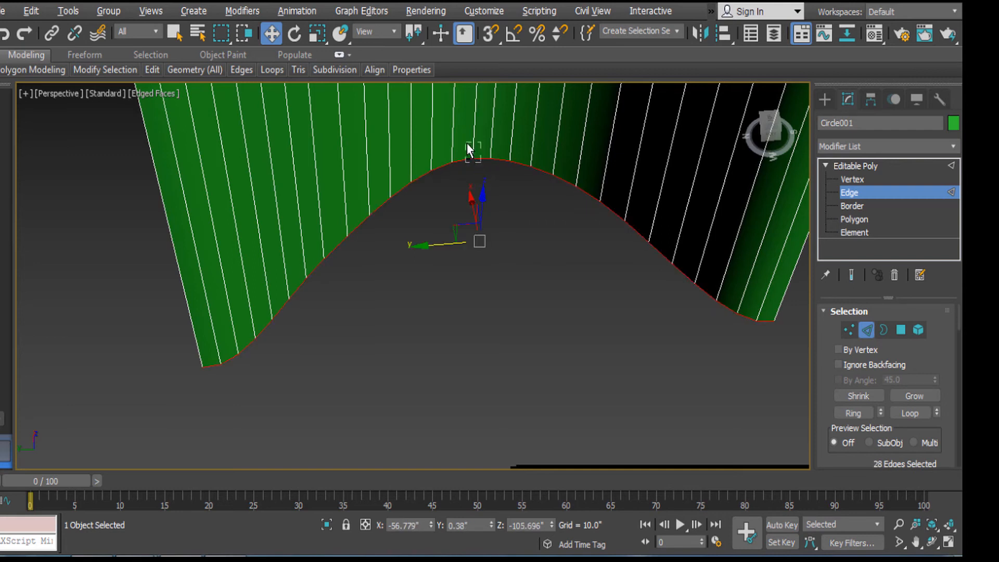
alt+drag(467, 150, 476, 166)
right_click(579, 230)
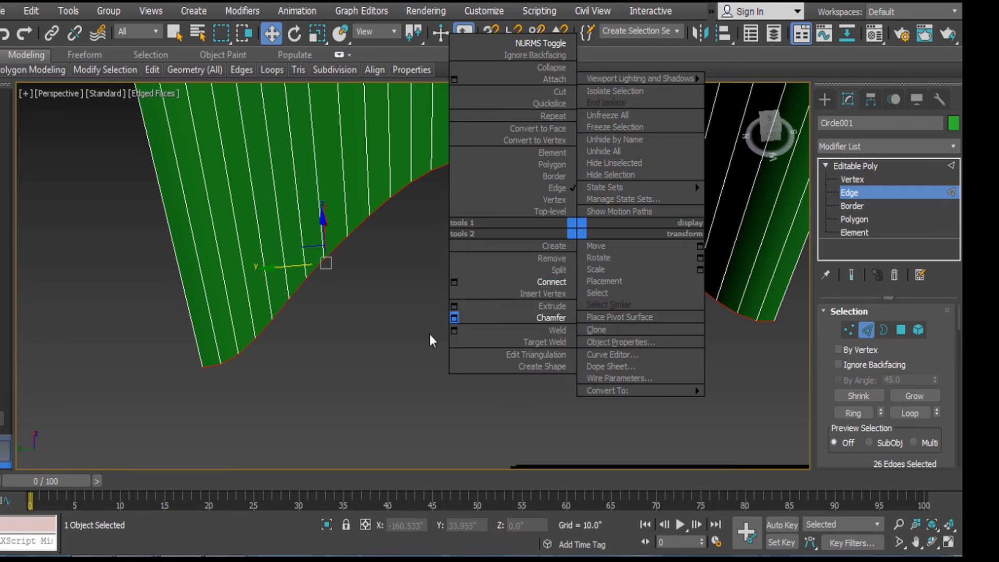
click(376, 330)
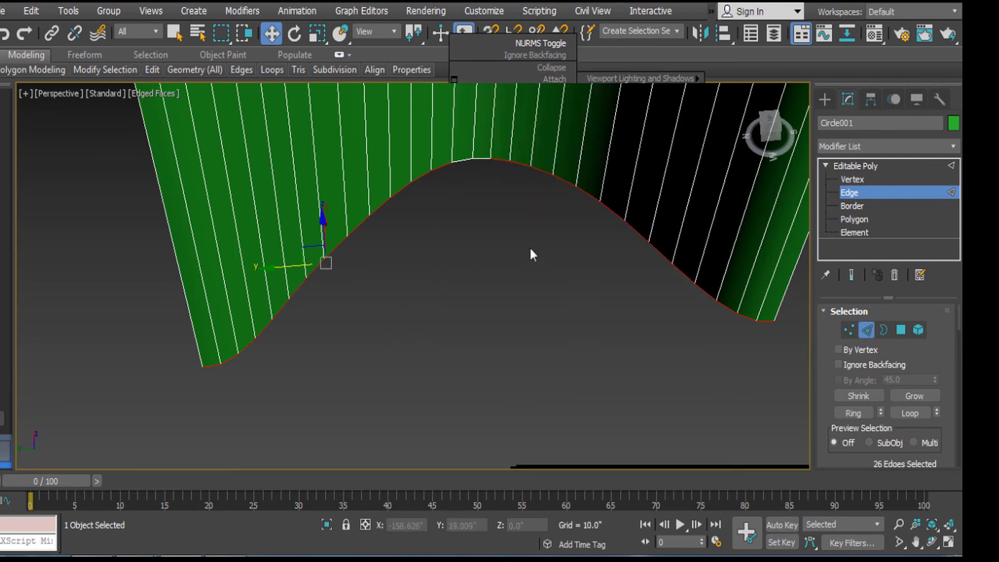
scroll(921, 378, down, 5)
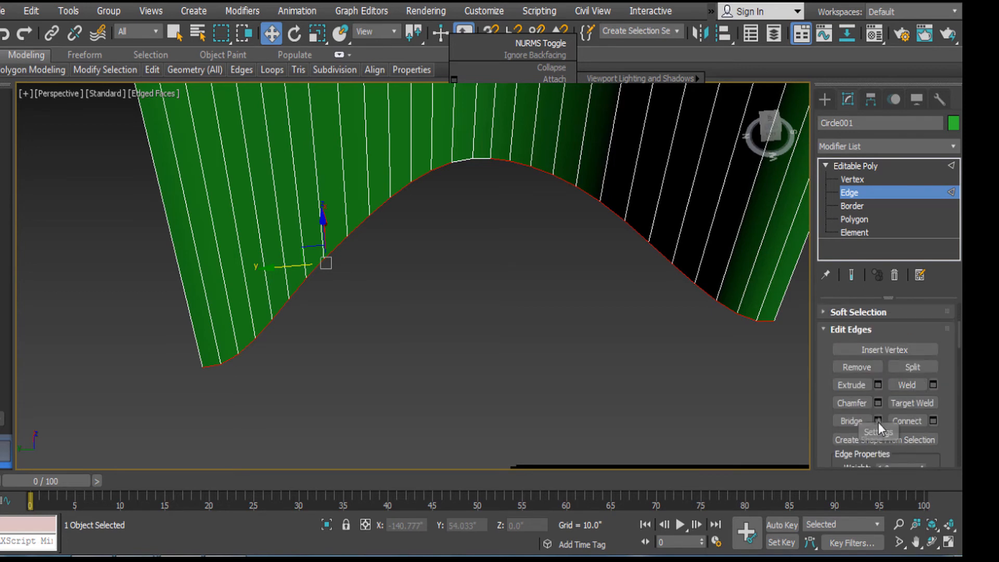
click(879, 422)
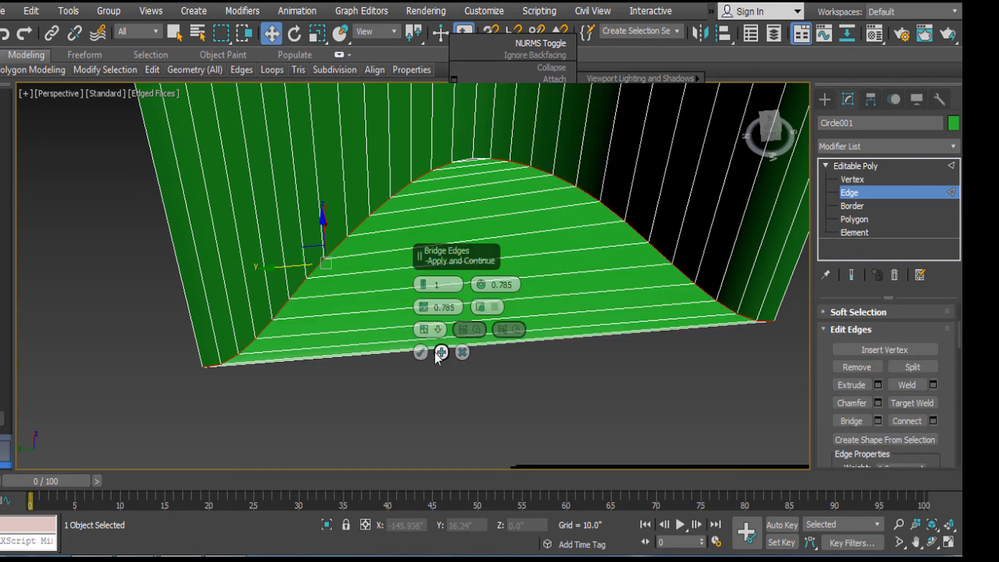
click(419, 352)
alt+middle_drag(463, 241, 454, 272)
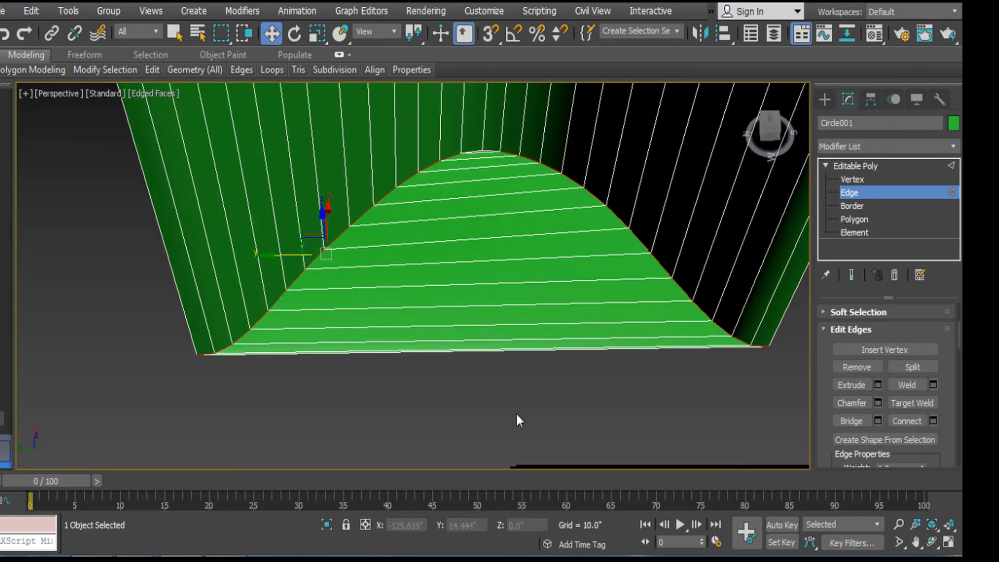
drag(453, 194, 453, 195)
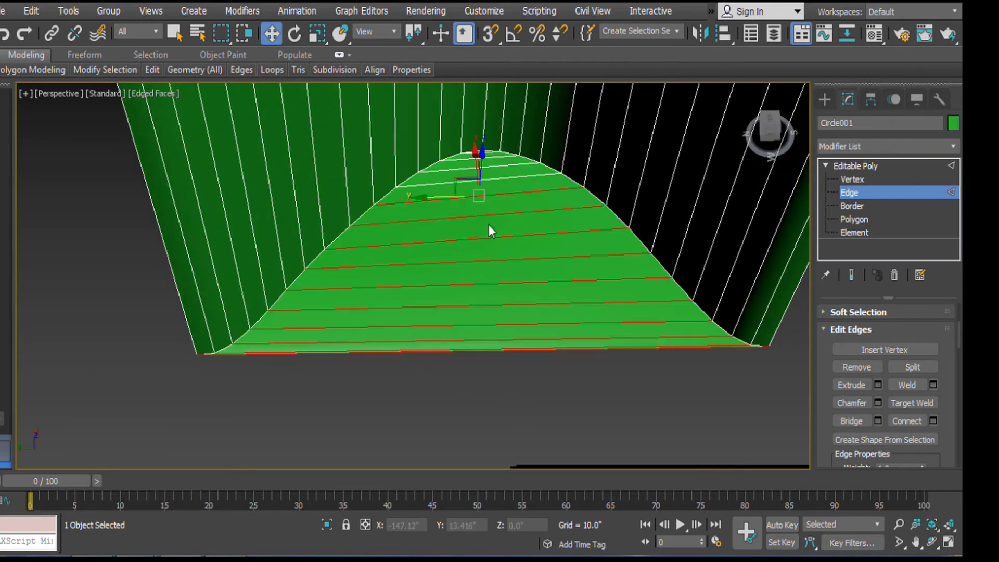
scroll(492, 276, up, 3)
alt+middle_drag(500, 220, 577, 223)
right_click(575, 221)
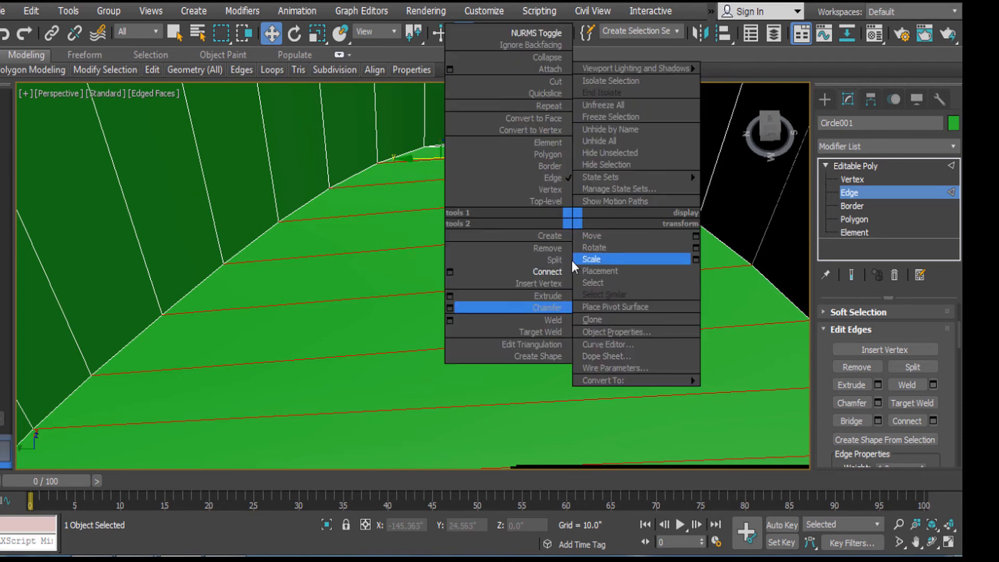
click(447, 272)
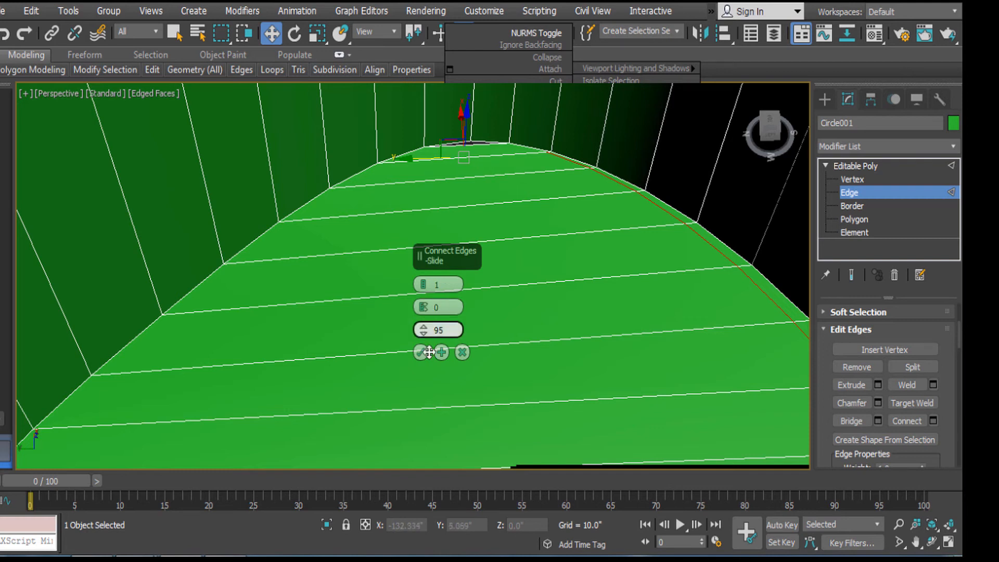
click(461, 353)
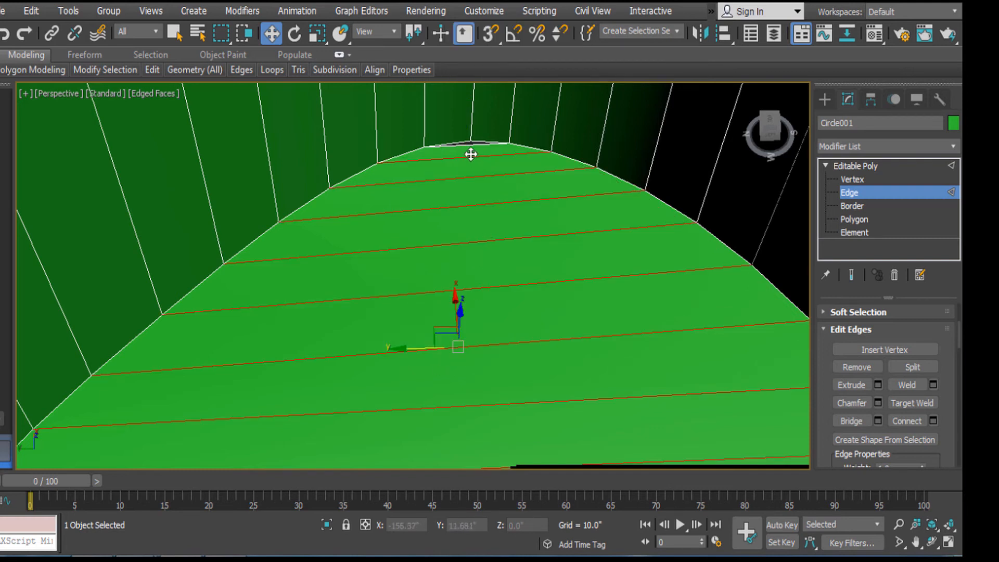
right_click(527, 195)
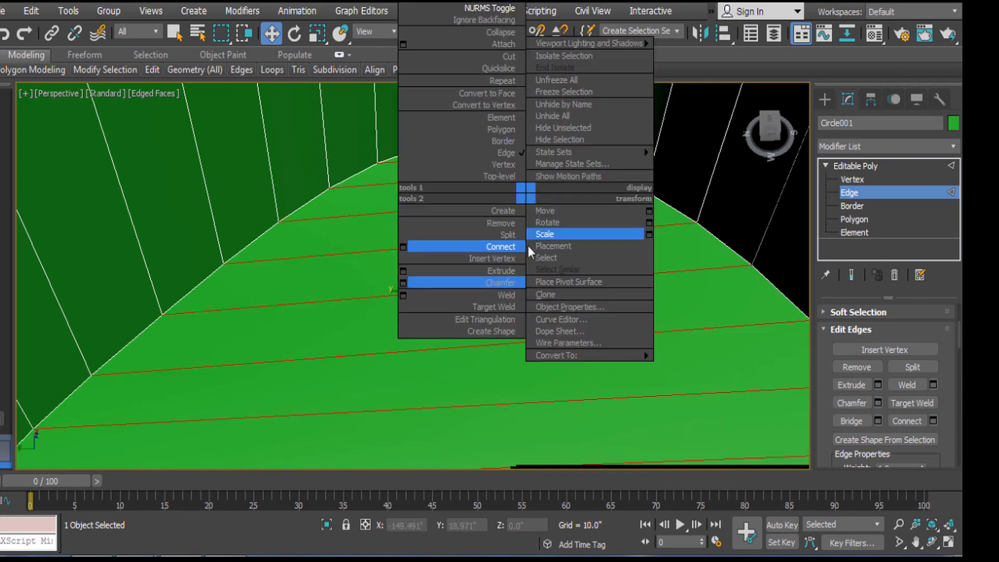
click(403, 246)
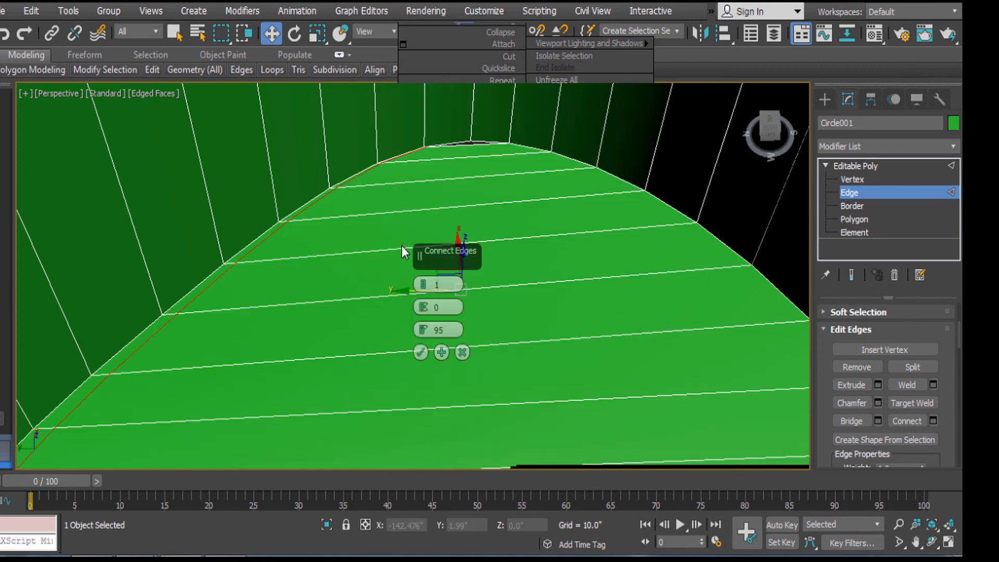
click(499, 196)
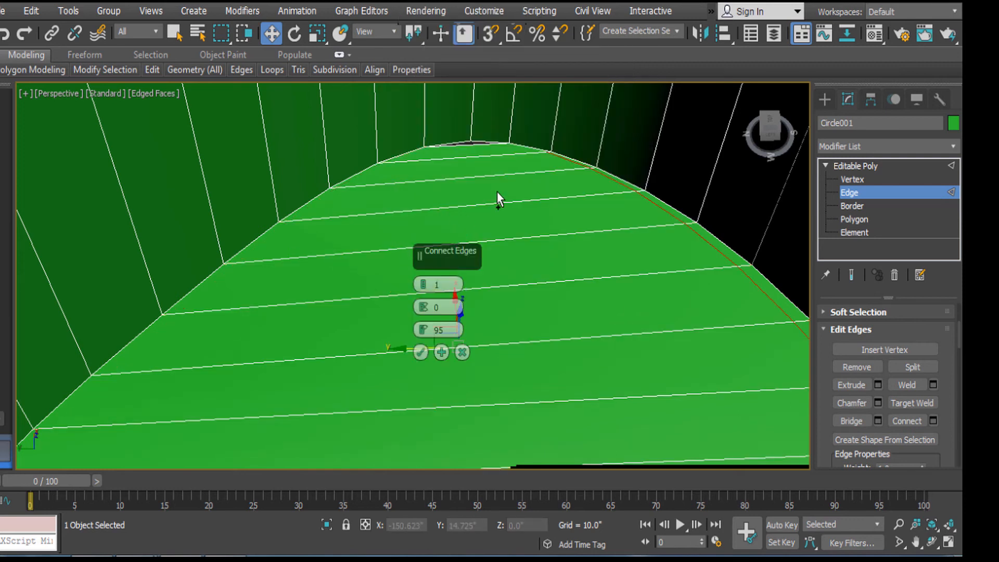
click(463, 352)
Step: Select the edges at the triangular gap at the second leg's peak and apply the Cap Holes modifier
middle_drag(488, 262, 495, 297)
scroll(491, 216, up, 4)
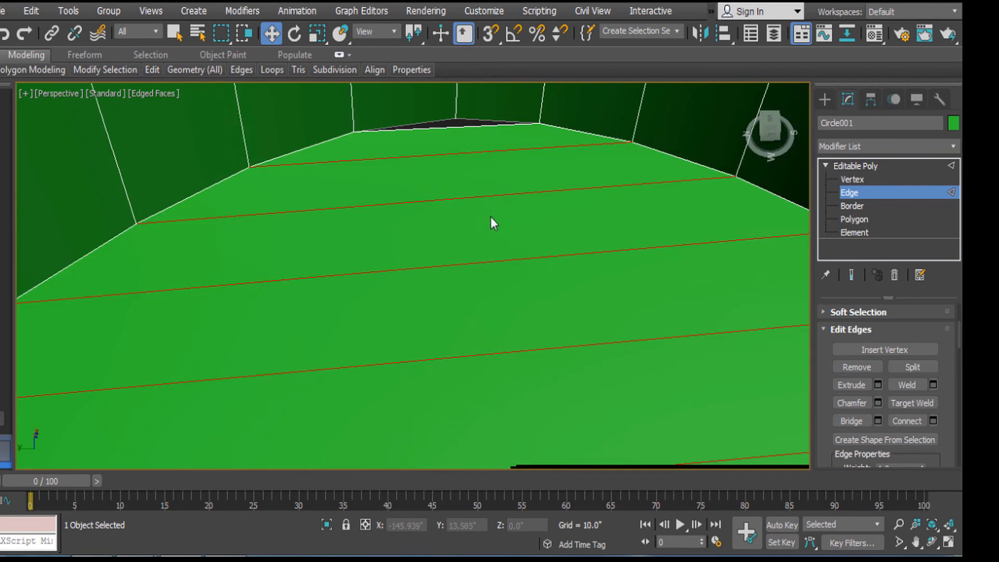
click(481, 124)
click(478, 122)
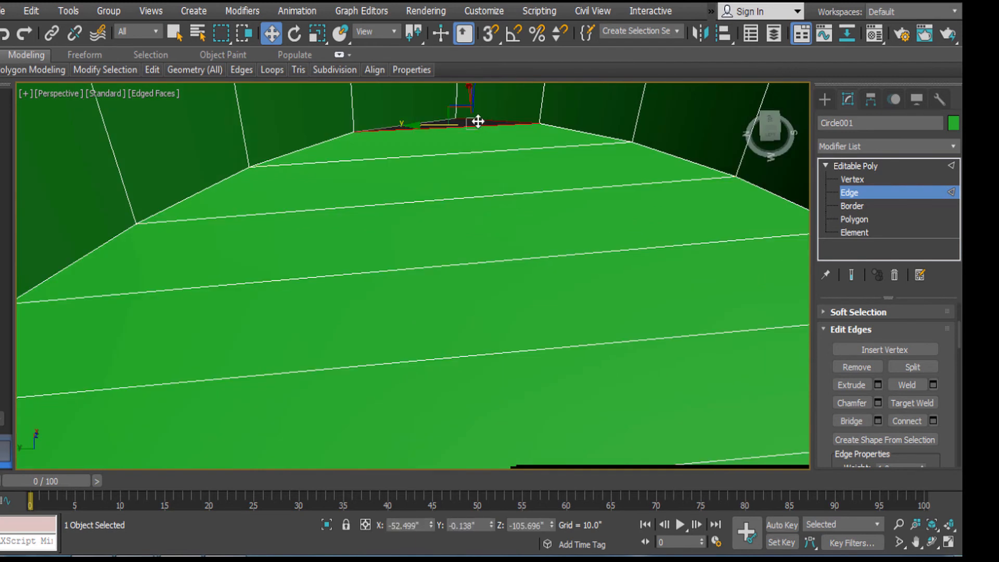
click(439, 121)
click(854, 139)
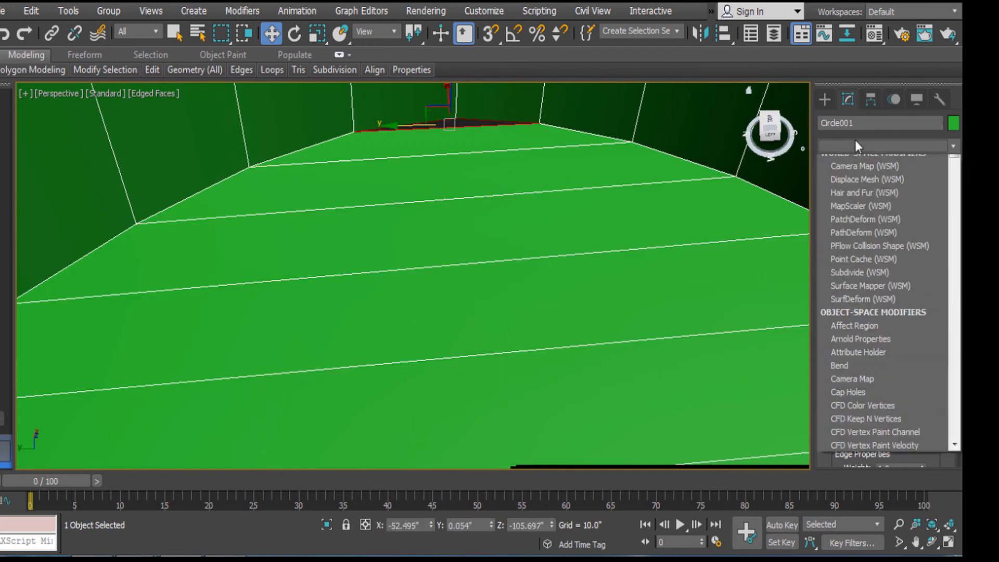
text(cap)
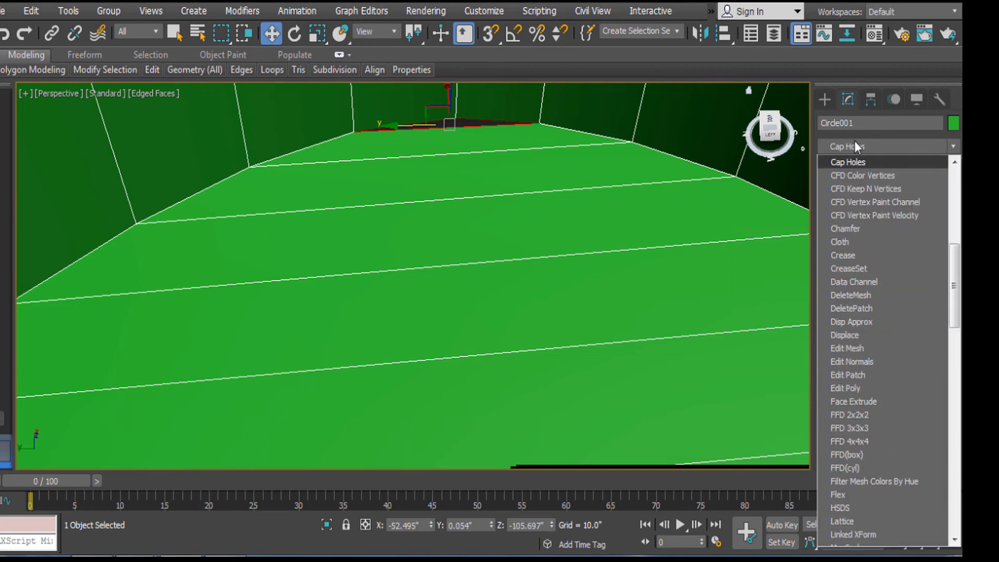
click(855, 160)
Step: Convert the stool with its newly capped second leg to an Editable Poly
right_click(520, 217)
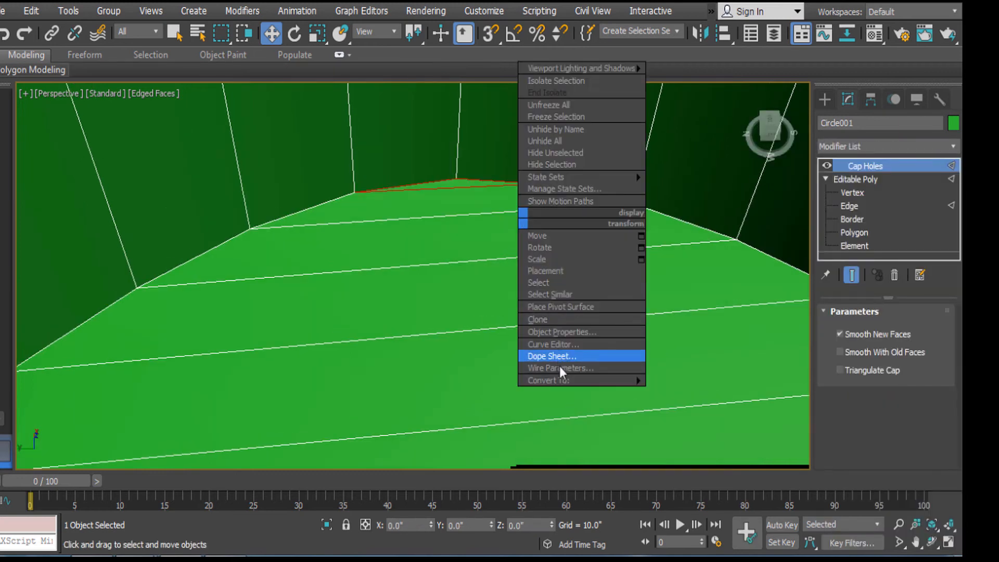
mouse_move(598, 381)
click(692, 391)
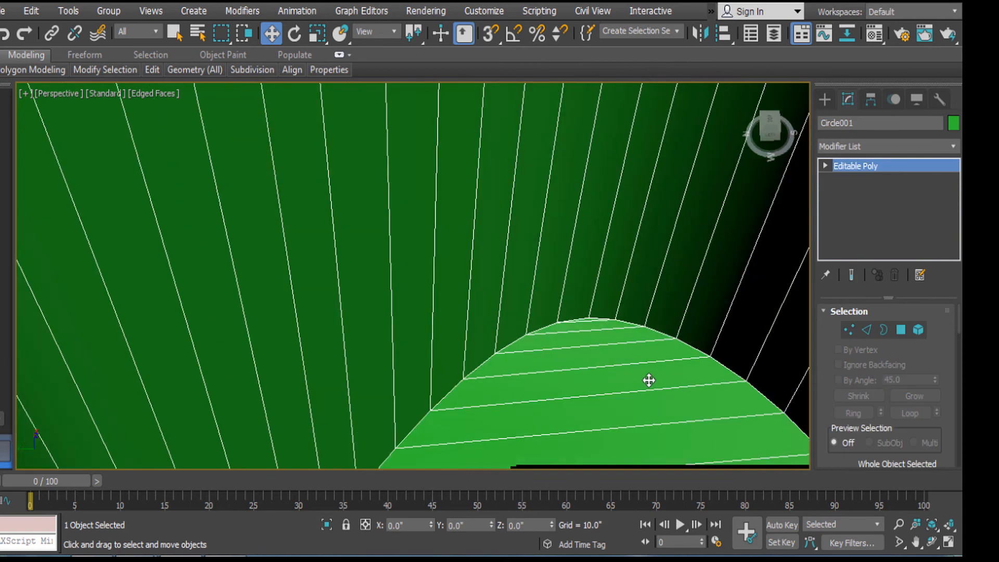
Step: Reselect the stool and enter edge editing at the underside of the newly capped leg
scroll(534, 214, down, 5)
click(603, 340)
scroll(520, 210, up, 3)
alt+middle_drag(520, 211, 515, 247)
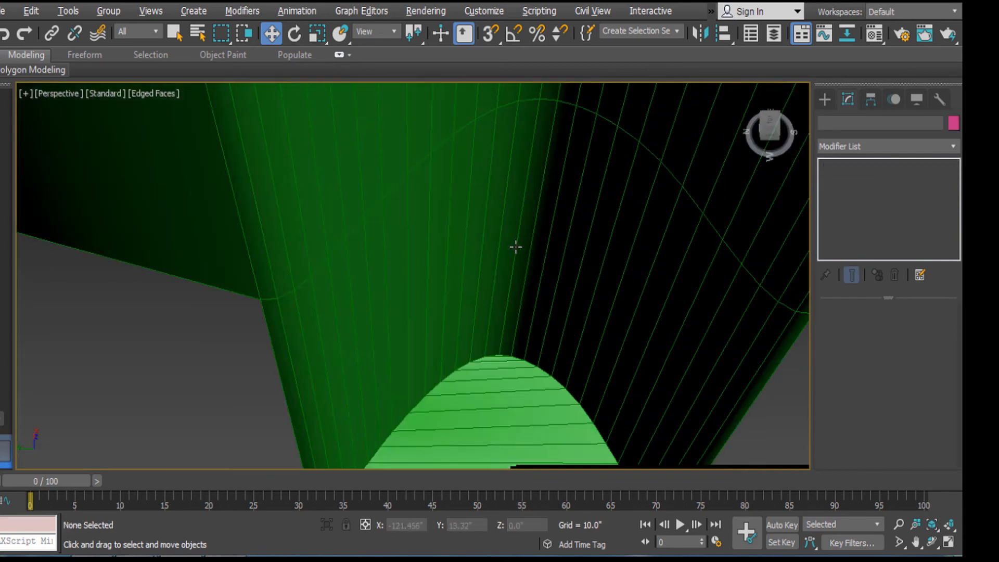
scroll(516, 247, down, 4)
click(482, 320)
middle_drag(482, 319, 485, 291)
click(825, 165)
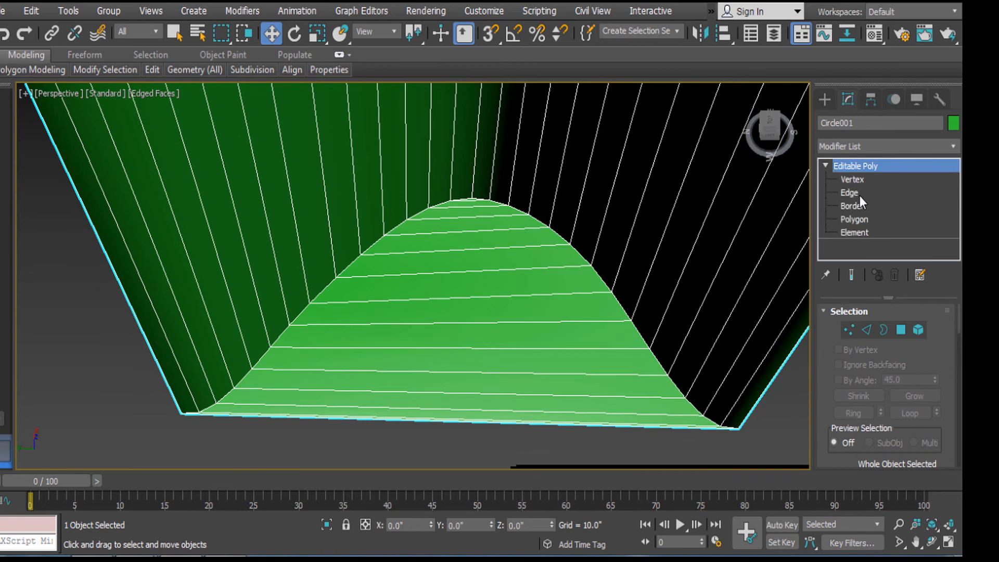
click(860, 193)
key(e)
key(w)
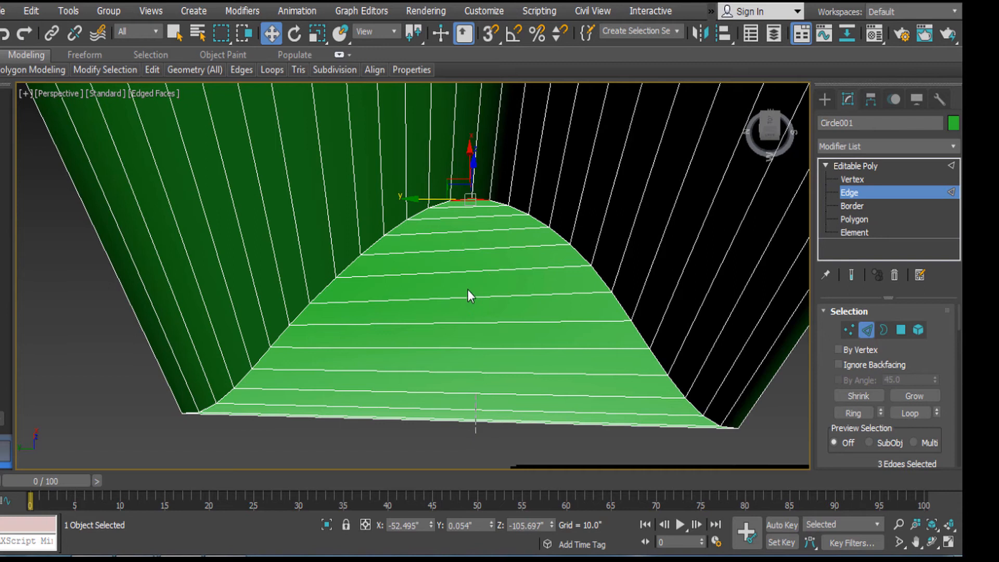
Step: Select all cross edges of the leg's bottom cap, up to the peak, and connect them with 1 segment, pinch 0 and slide 0
drag(453, 204, 454, 204)
scroll(476, 233, up, 4)
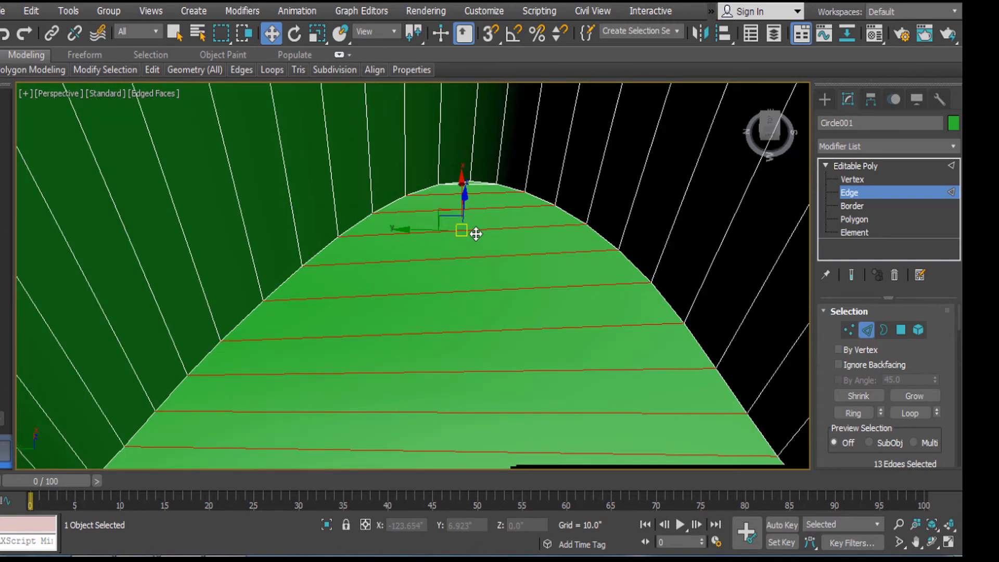
middle_drag(476, 233, 485, 302)
scroll(485, 302, up, 2)
ctrl+click(471, 195)
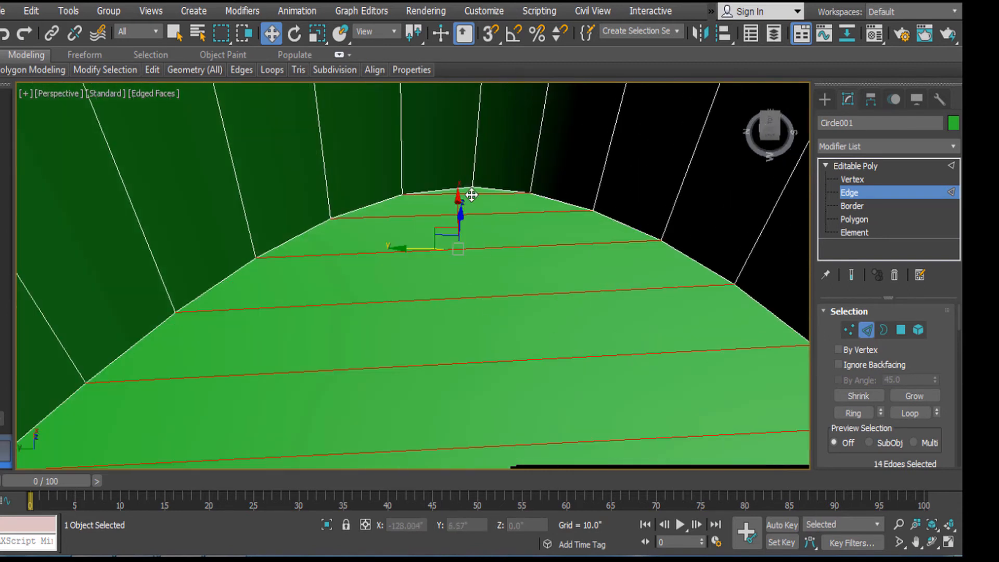
middle_drag(473, 196, 477, 259)
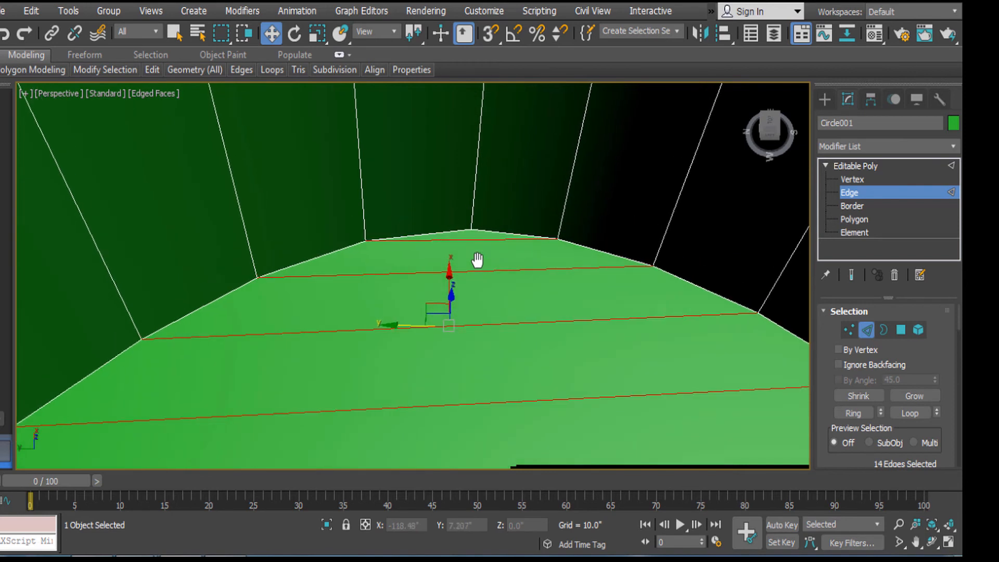
right_click(528, 262)
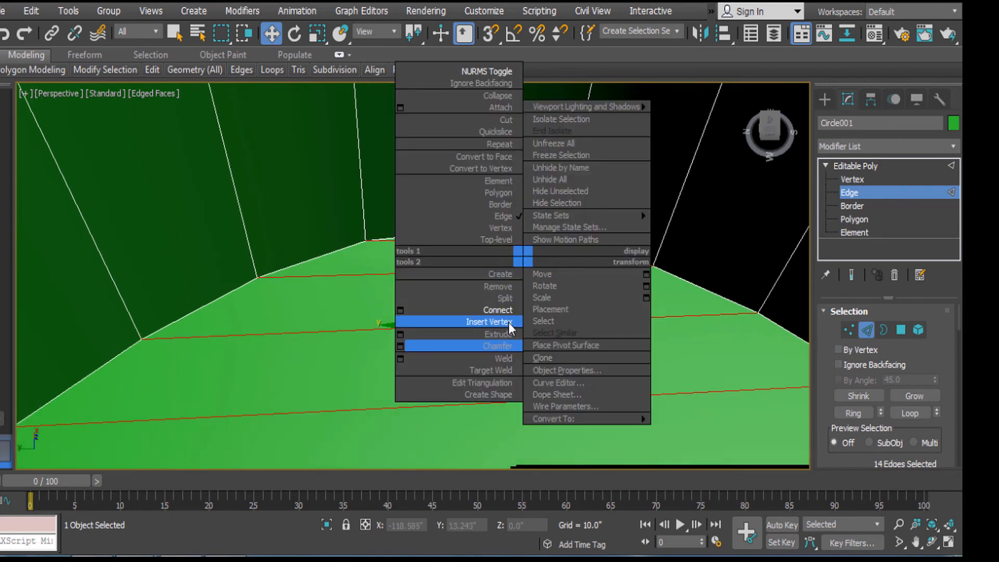
click(402, 310)
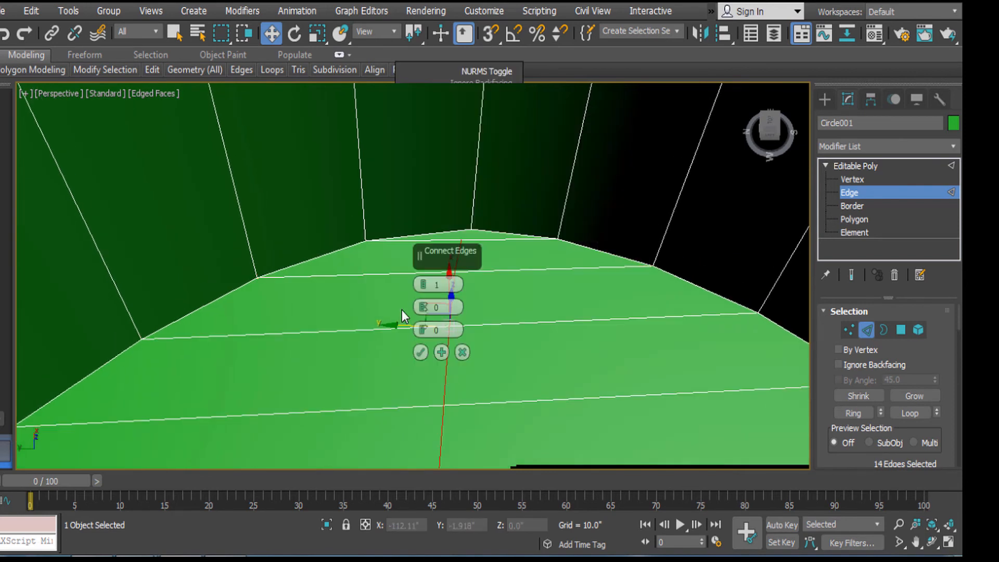
click(420, 353)
Step: Select the ring of vertical edges around the same leg's section below the stool's lower band
scroll(460, 345, down, 3)
scroll(491, 343, down, 4)
alt+middle_drag(511, 339, 591, 302)
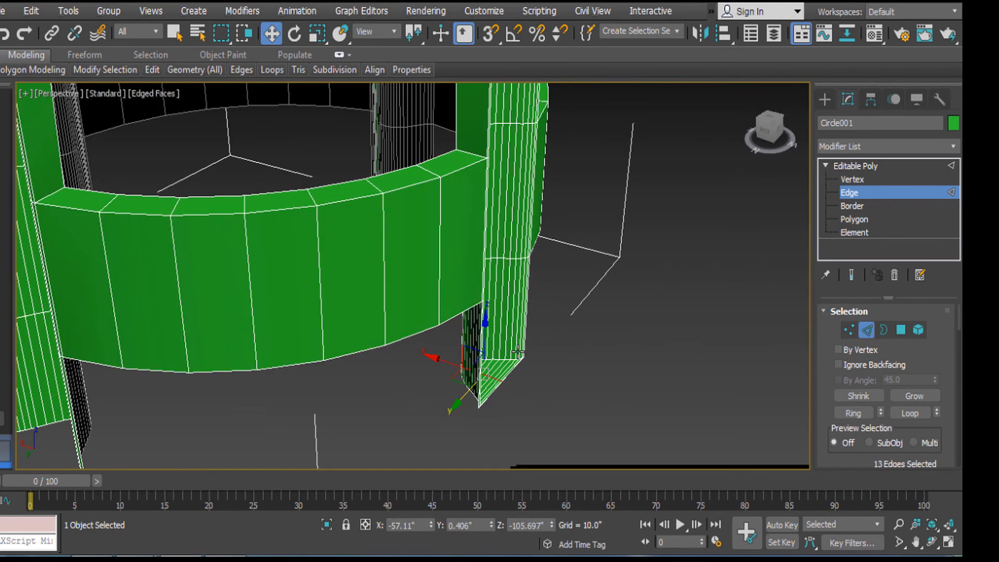
scroll(511, 334, up, 1)
alt+middle_drag(510, 334, 520, 318)
scroll(557, 357, up, 5)
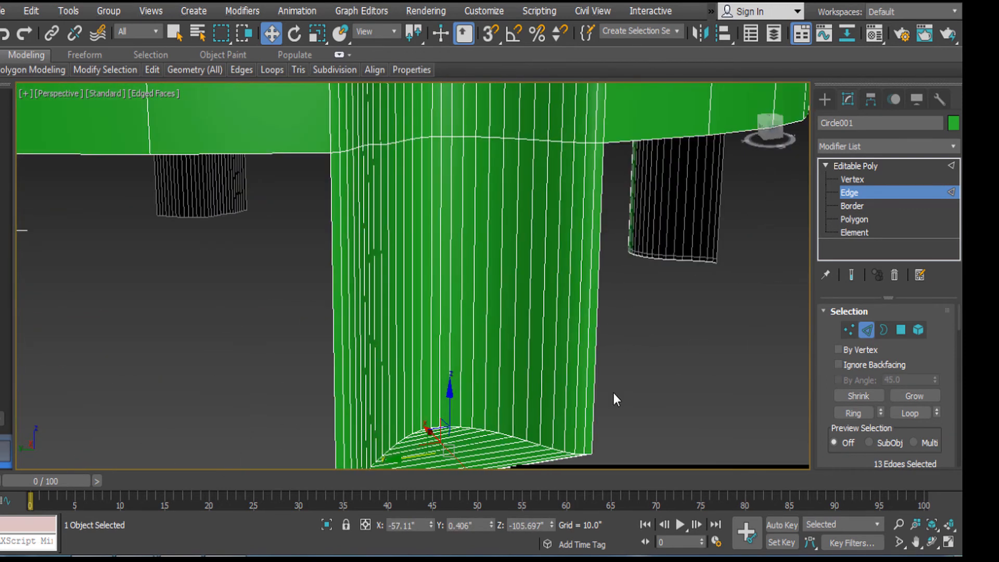
click(592, 384)
shift+click(587, 404)
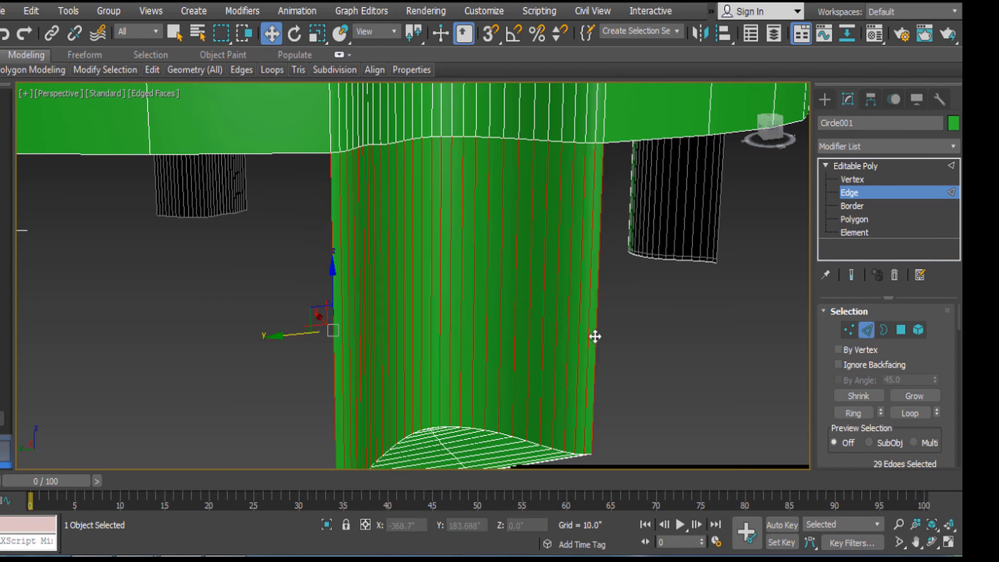
Step: Connect the selected vertical edges with 1 segment, pinch 0 and slide 96, placing a support loop near the leg's bottom
right_click(596, 334)
click(468, 386)
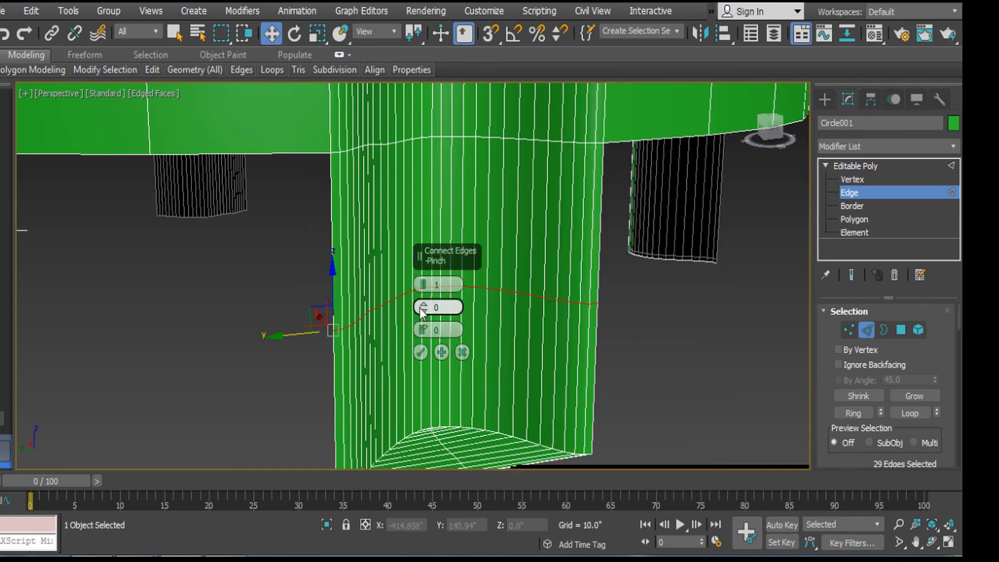
drag(423, 331, 362, 26)
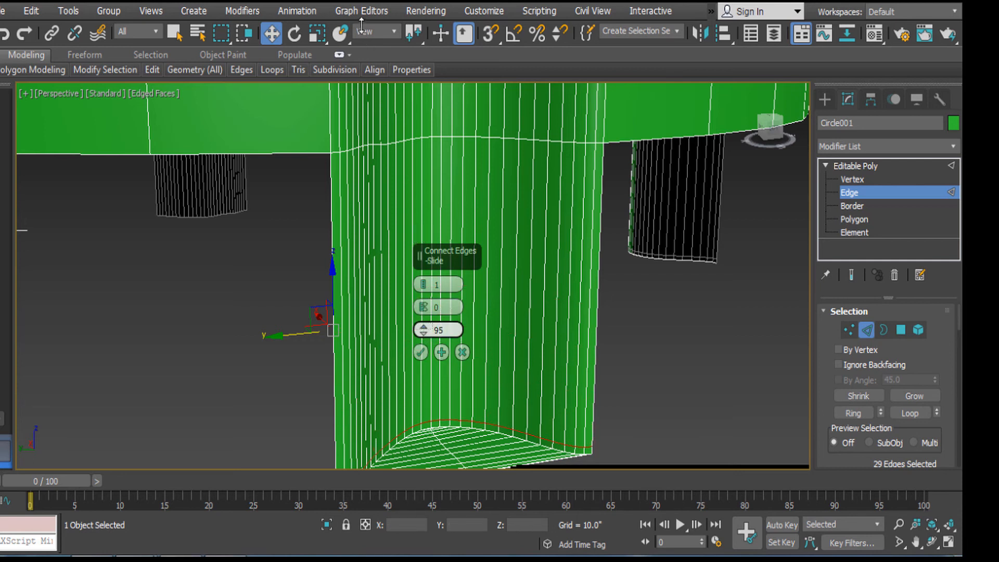
click(421, 354)
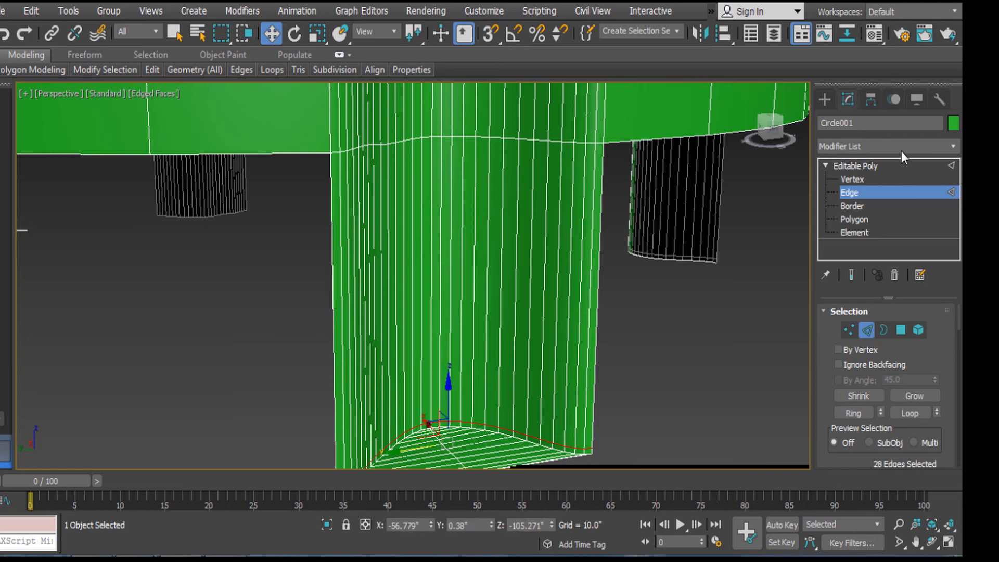
Step: Leave edge editing, turn on NURMS smoothing, hide the edged faces and inspect the smoothed legs and lower band
click(856, 165)
scroll(573, 235, down, 5)
right_click(528, 280)
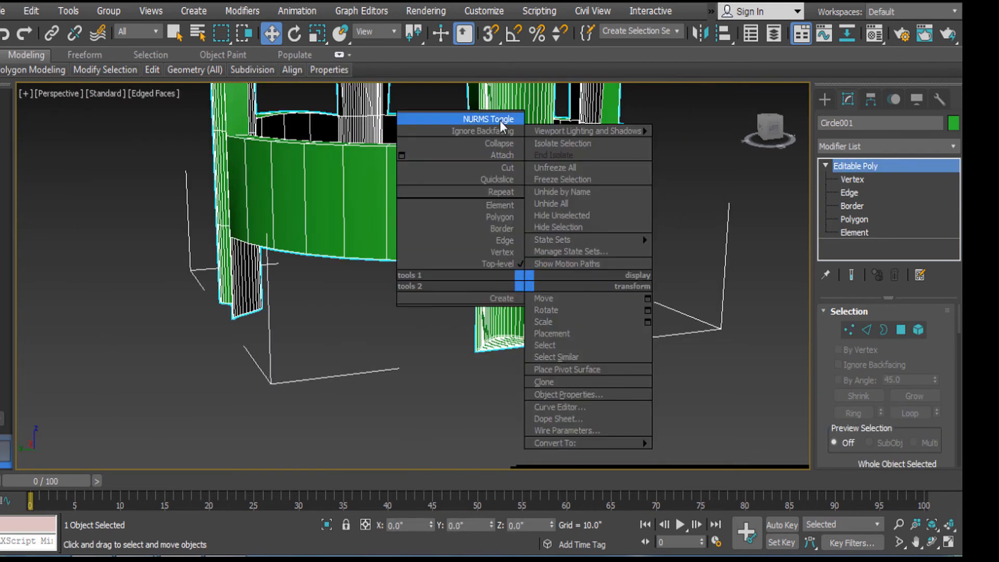
click(501, 121)
click(616, 300)
scroll(544, 305, up, 3)
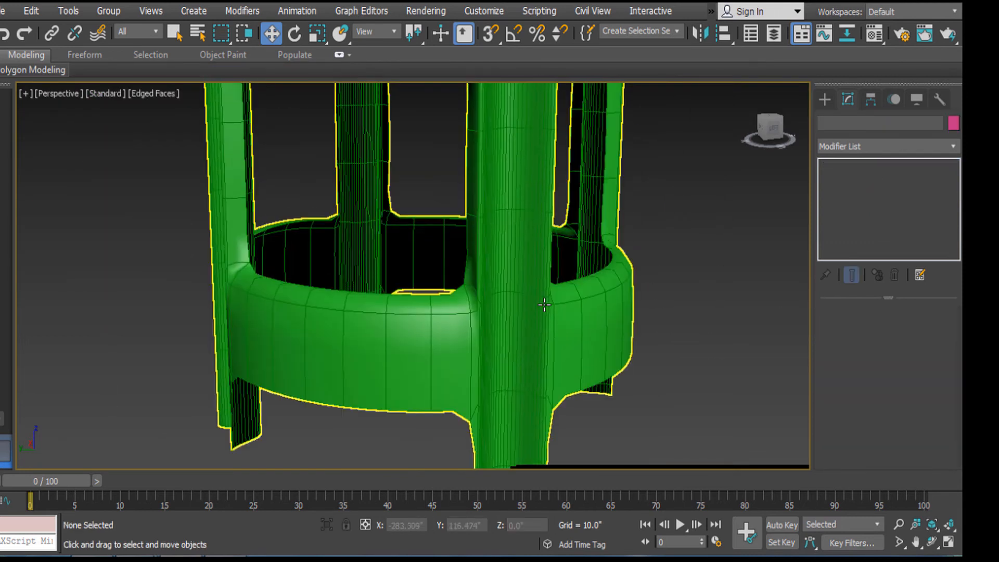
key(F4)
scroll(545, 321, down, 5)
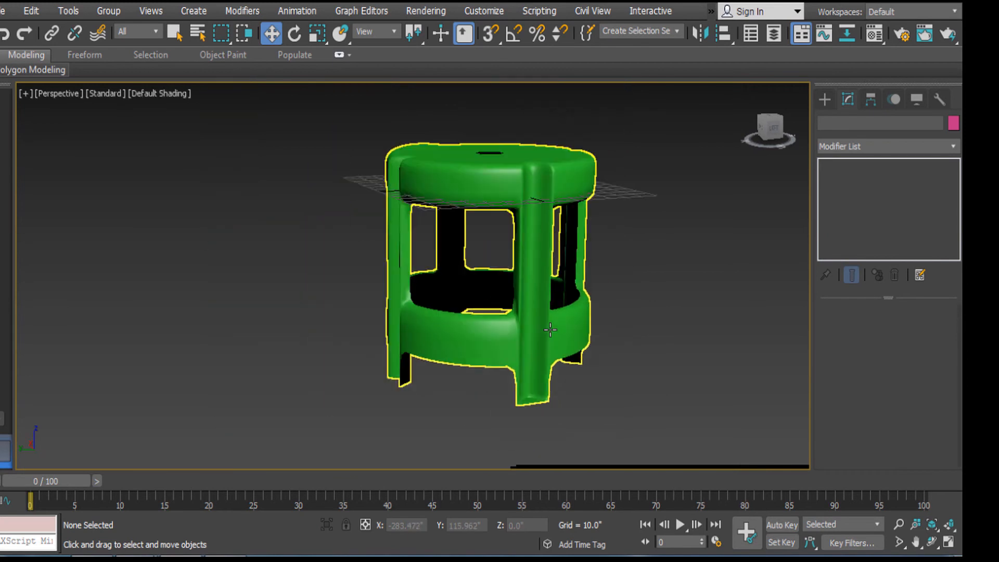
alt+middle_drag(597, 340, 544, 373)
scroll(531, 350, up, 4)
middle_drag(528, 340, 559, 147)
alt+middle_drag(497, 354, 504, 312)
Step: Reselect the stool, turn NURMS smoothing off and show the edged faces again
click(434, 274)
scroll(432, 276, up, 3)
middle_drag(432, 276, 653, 301)
right_click(596, 232)
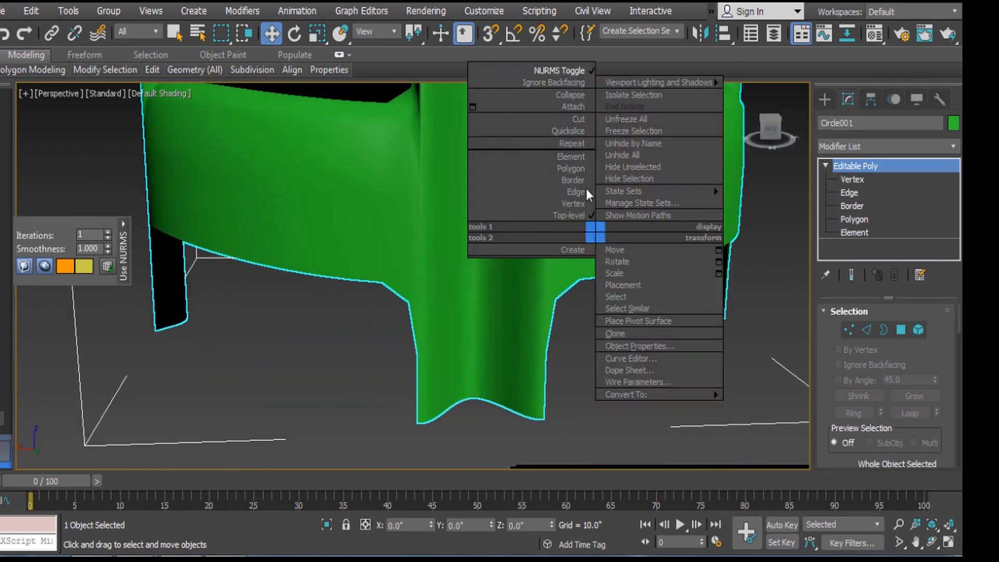
click(557, 70)
alt+middle_drag(482, 286, 451, 440)
key(F4)
right_click(482, 338)
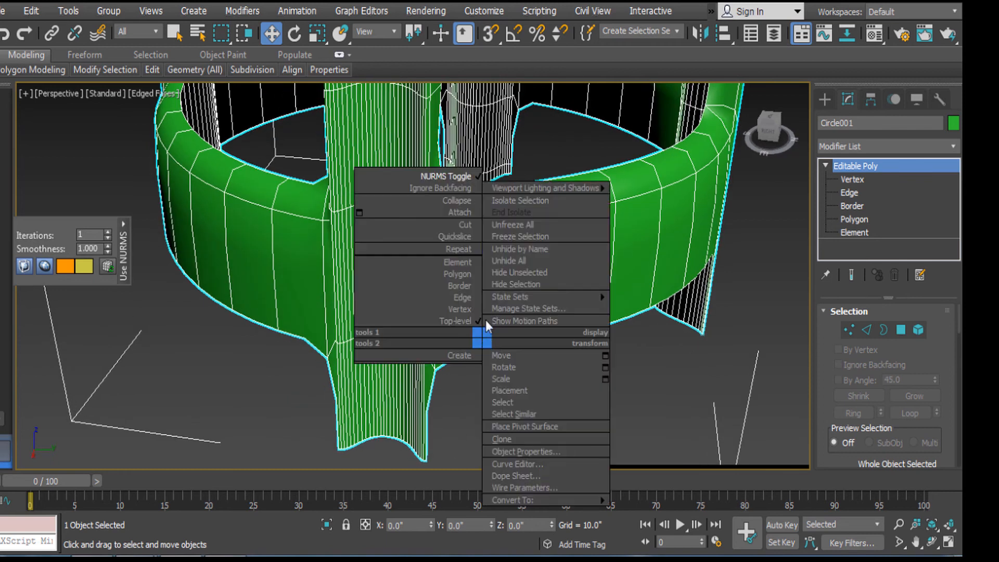
click(466, 178)
scroll(483, 386, up, 3)
scroll(483, 386, down, 5)
alt+middle_drag(519, 350, 528, 297)
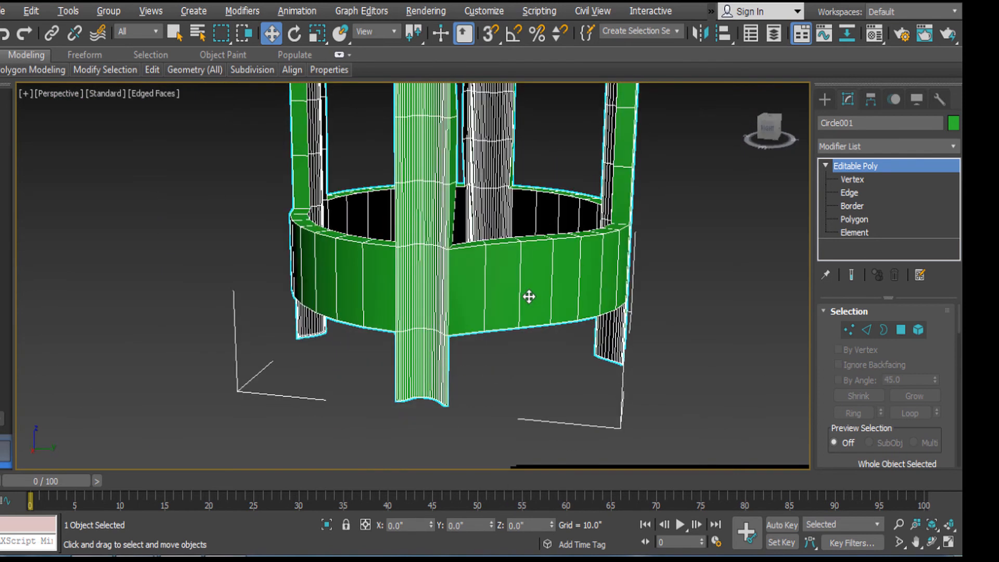
Step: Switch to the Front view framed on the stool and select the ring of vertical edges around the lower band
key(f)
key(z)
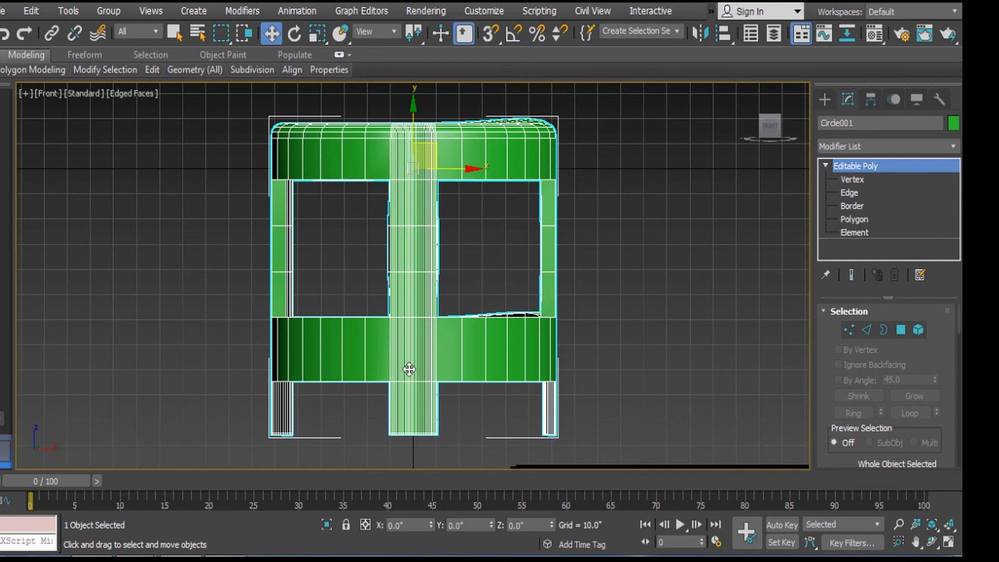
scroll(409, 369, up, 2)
click(849, 192)
drag(732, 356, 736, 365)
Step: Connect the lower band's vertical edges with 1 segment, pinch 0 and slide -96, adding a support loop along its bottom
right_click(729, 319)
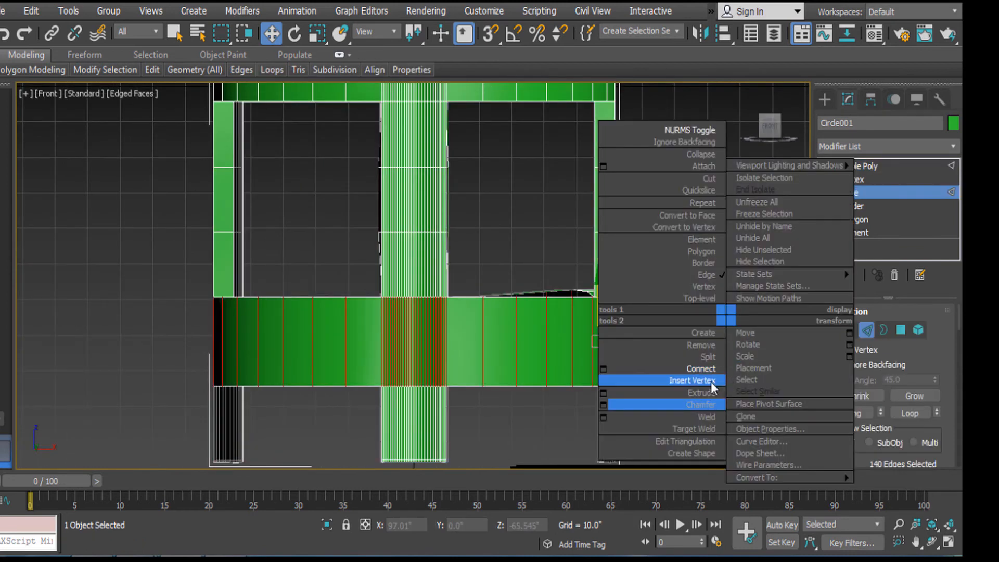
click(605, 371)
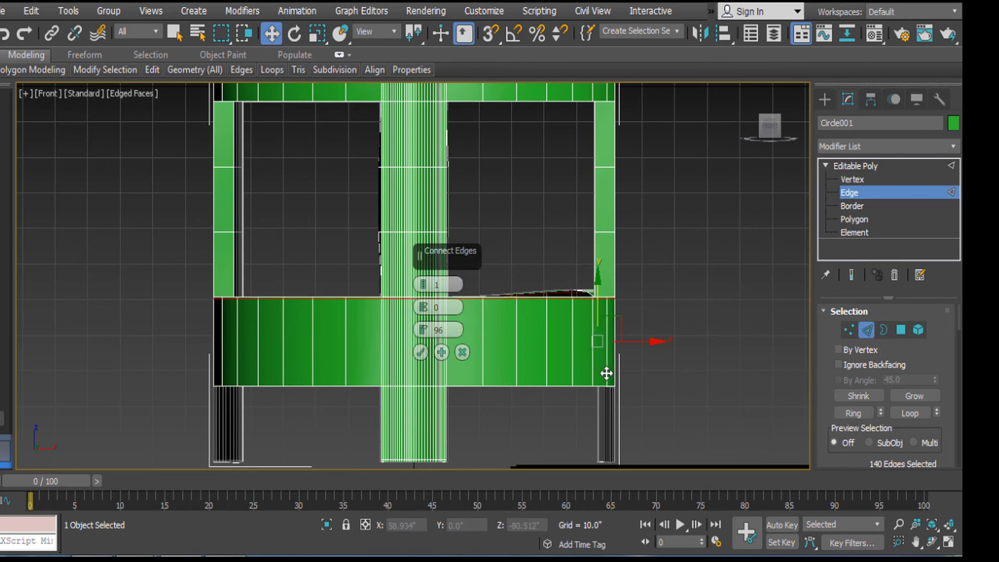
drag(446, 333, 432, 333)
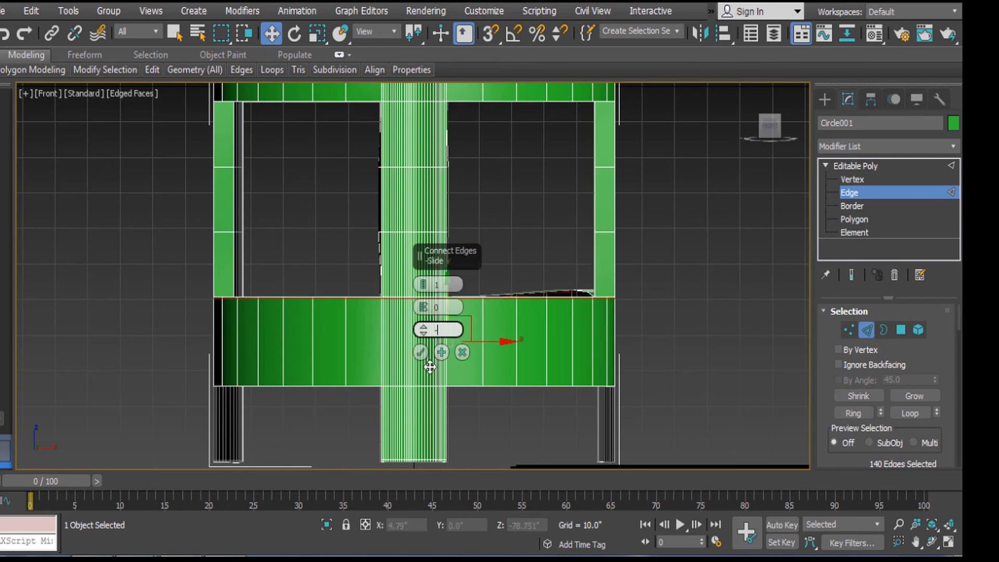
key(Return)
click(419, 353)
Step: Leave edge editing, turn on NURMS smoothing, hide the edged faces and inspect the lower band in Perspective view
alt+middle_drag(419, 355, 489, 404)
middle_drag(566, 337, 583, 242)
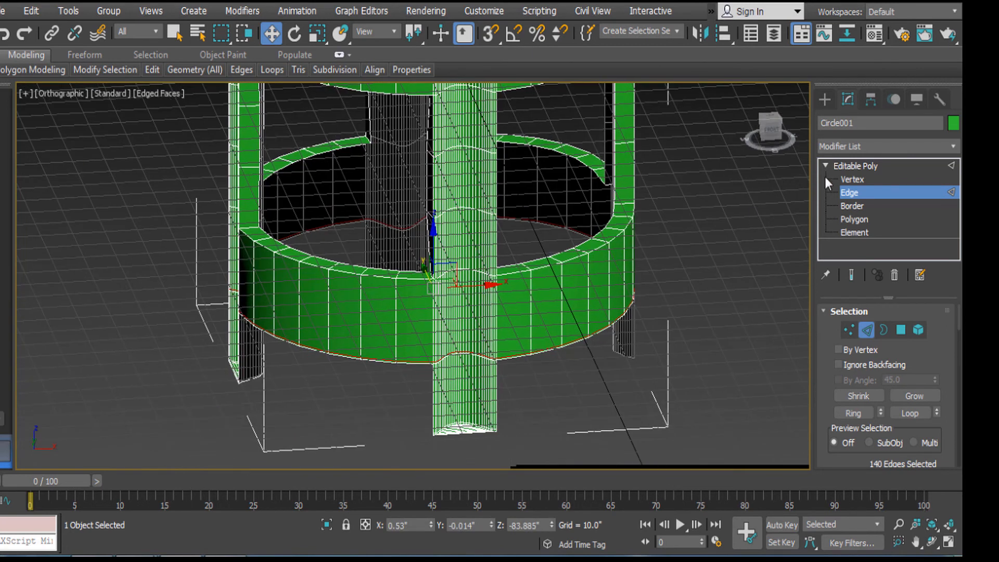
click(854, 165)
right_click(629, 240)
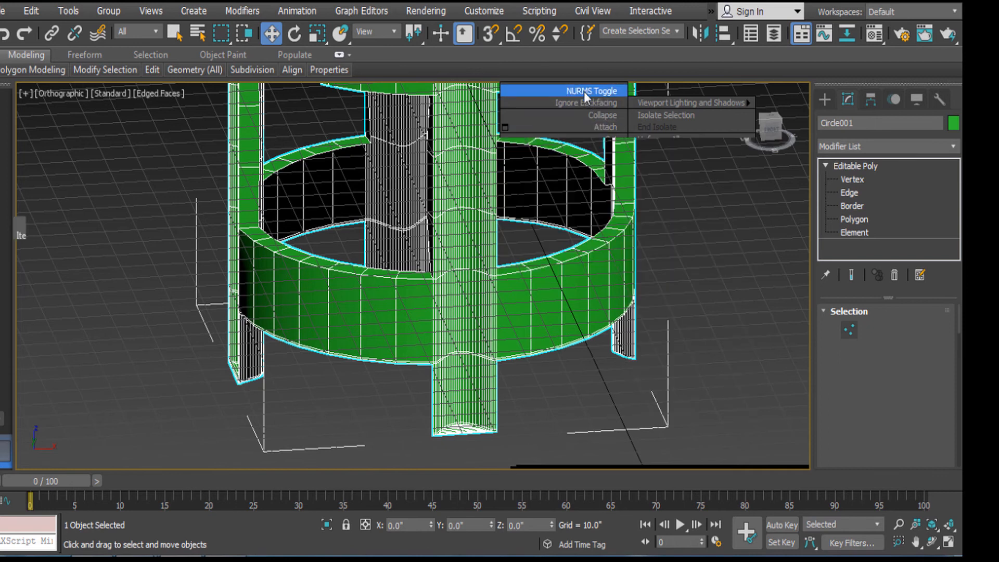
click(584, 92)
click(701, 257)
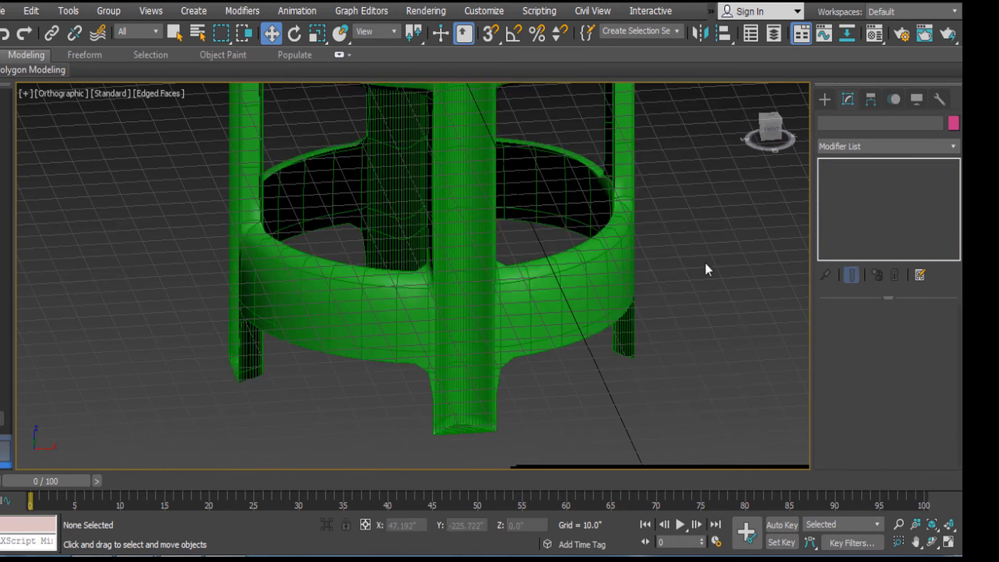
key(F4)
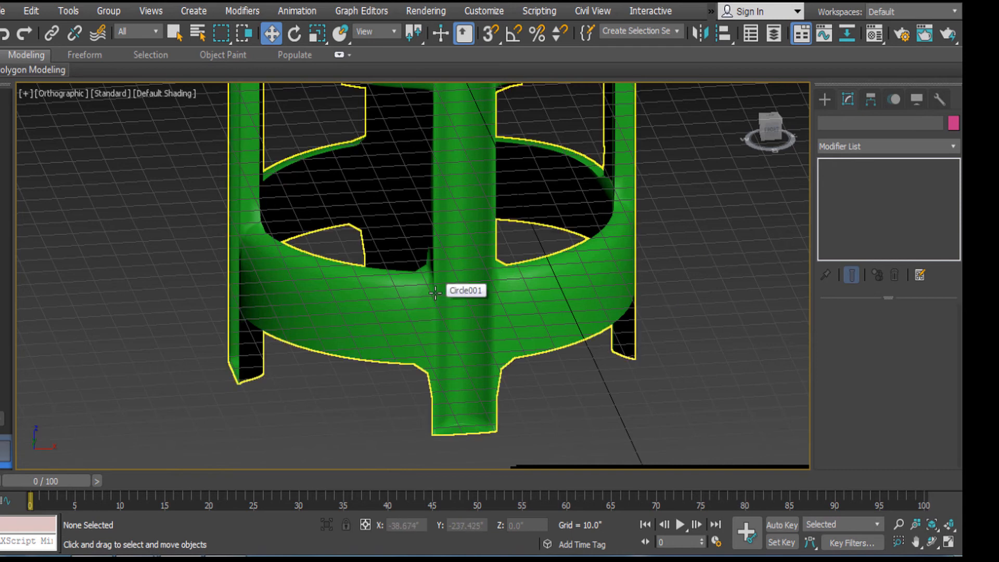
key(p)
key(z)
alt+middle_drag(464, 269, 696, 295)
scroll(526, 330, up, 6)
alt+middle_drag(420, 285, 455, 283)
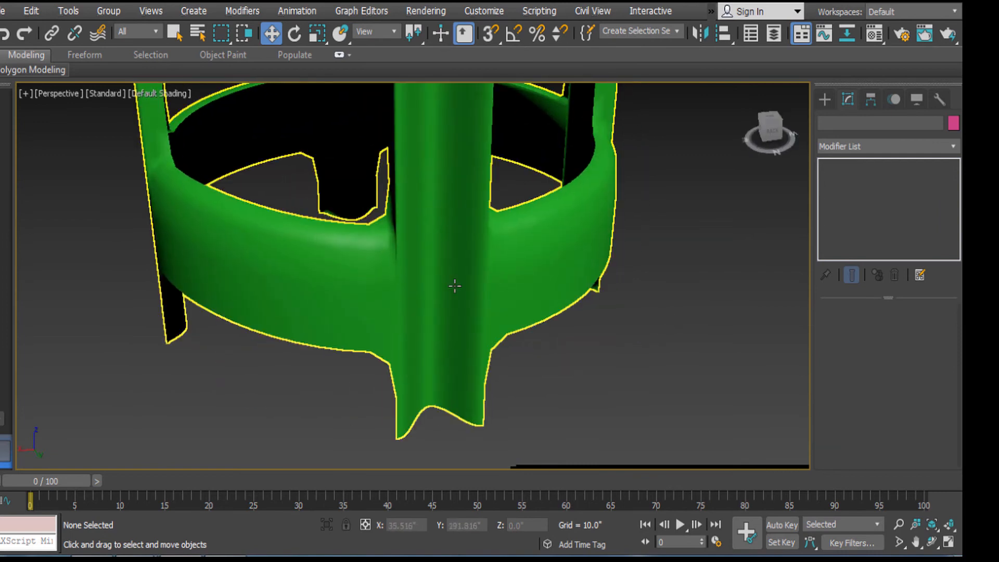
Step: Reselect the stool, switch off its NURMS smoothing and display edged faces at the leg below the band
click(493, 263)
right_click(486, 252)
scroll(517, 293, up, 6)
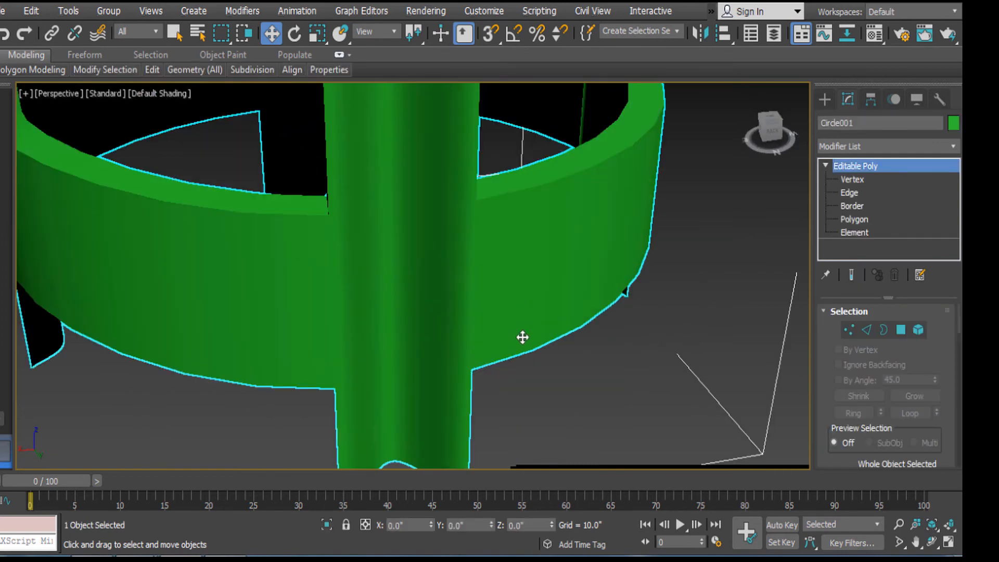
scroll(432, 356, down, 2)
key(F4)
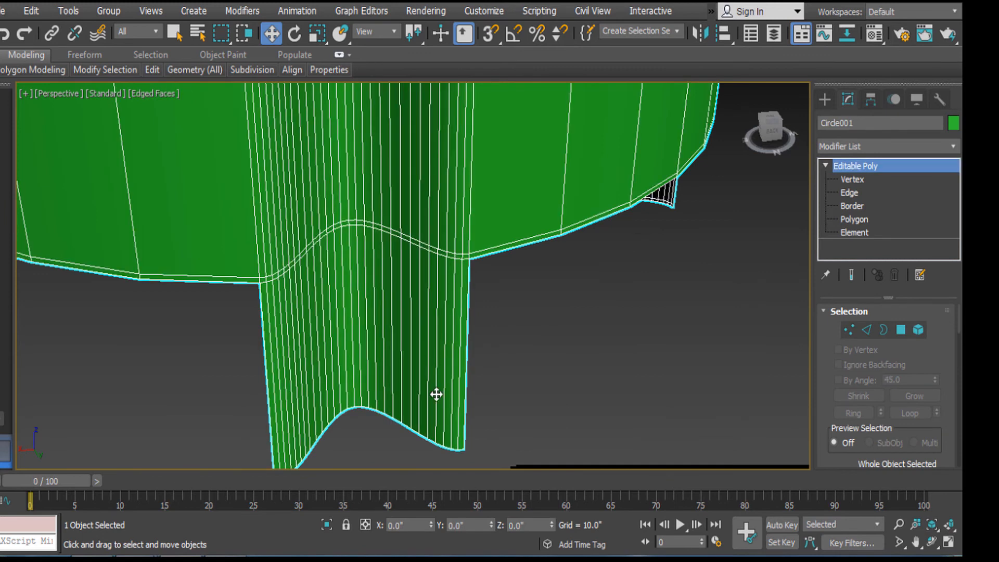
Step: Select the ring of vertical edges on this leg below the band and connect them with 1 segment, pinch 0 and slide 96
middle_drag(437, 393, 542, 284)
click(859, 192)
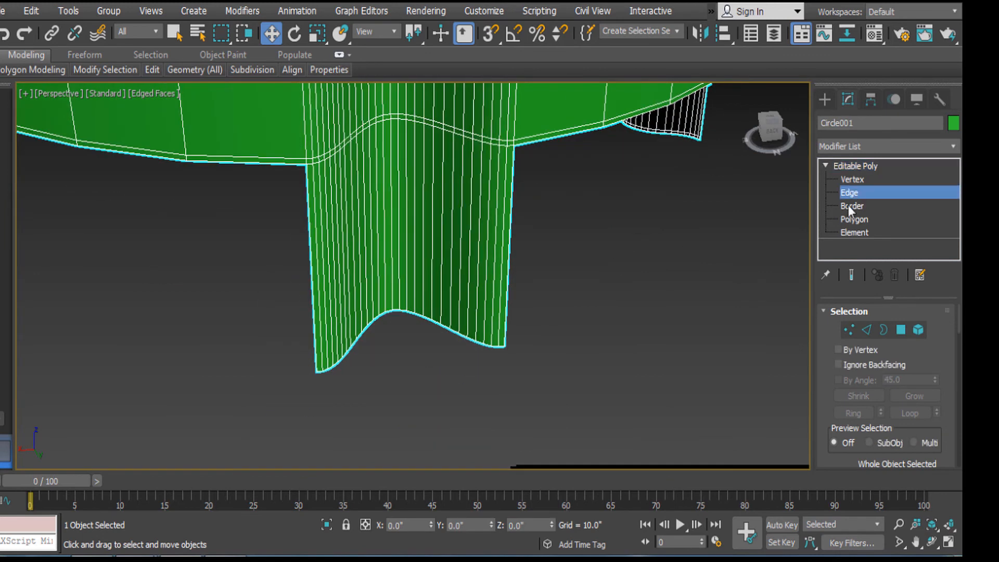
drag(494, 267, 636, 254)
right_click(635, 252)
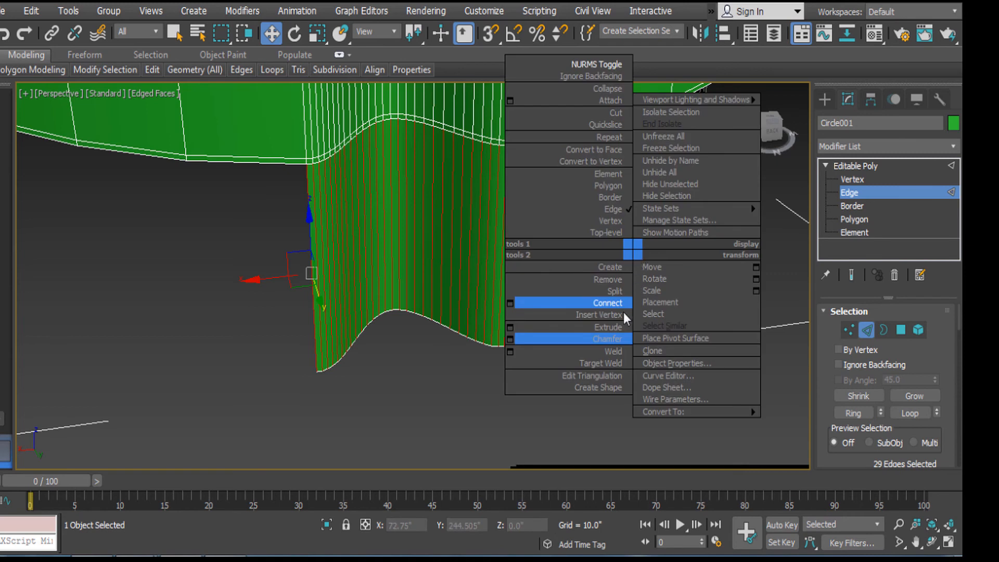
click(510, 302)
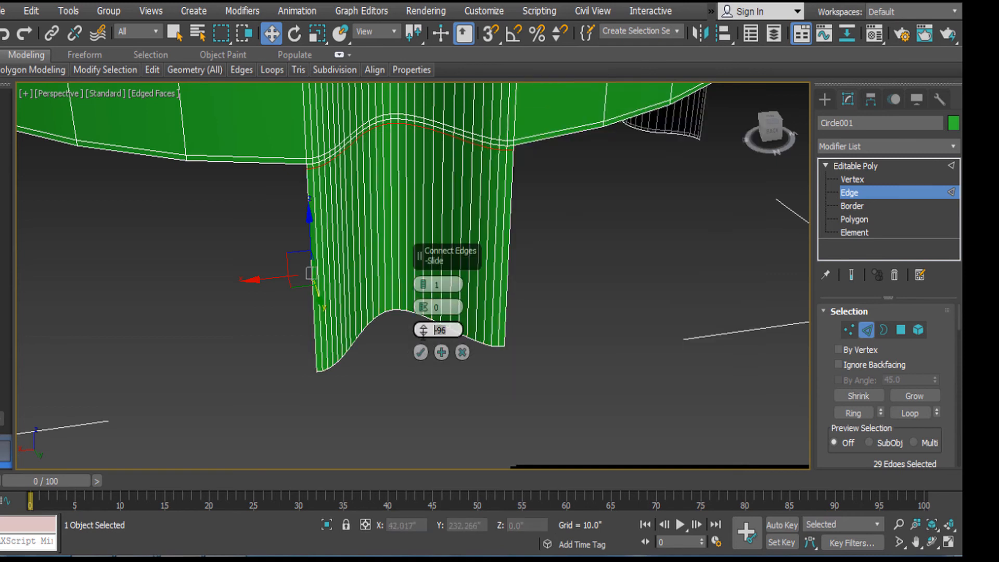
text(096)
key(Return)
click(422, 352)
scroll(439, 362, up, 1)
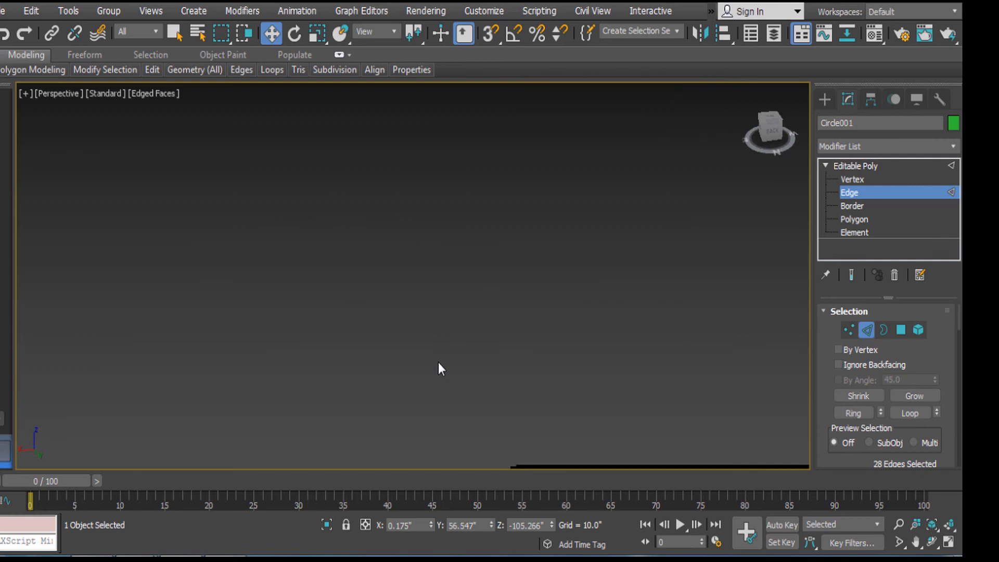
Step: Examine the leg's open bottom rim and the support loop above it at both corners, picking single rim edges
scroll(447, 357, down, 2)
scroll(495, 336, up, 1)
scroll(499, 340, up, 1)
click(506, 336)
scroll(507, 335, up, 3)
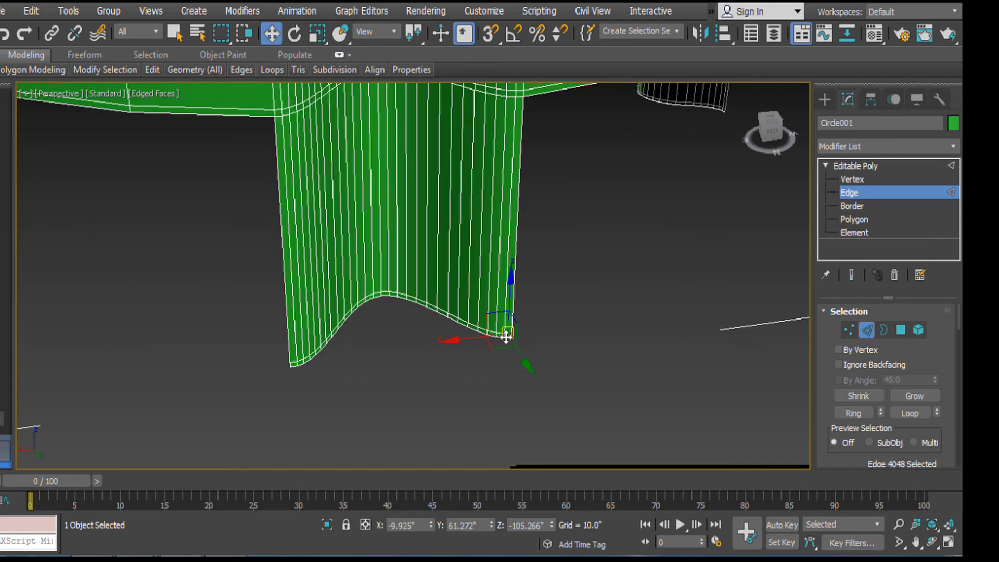
scroll(510, 357, down, 2)
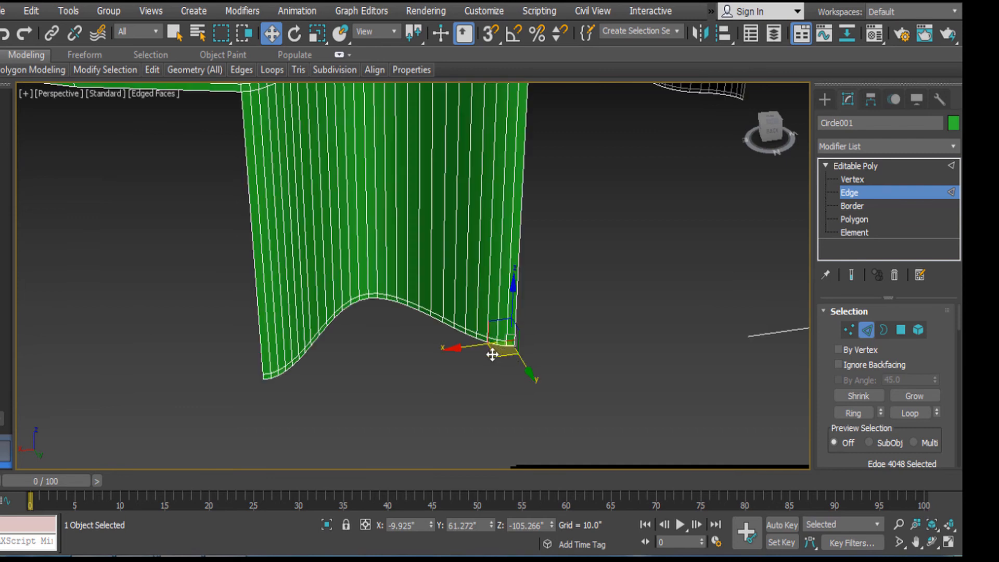
click(468, 338)
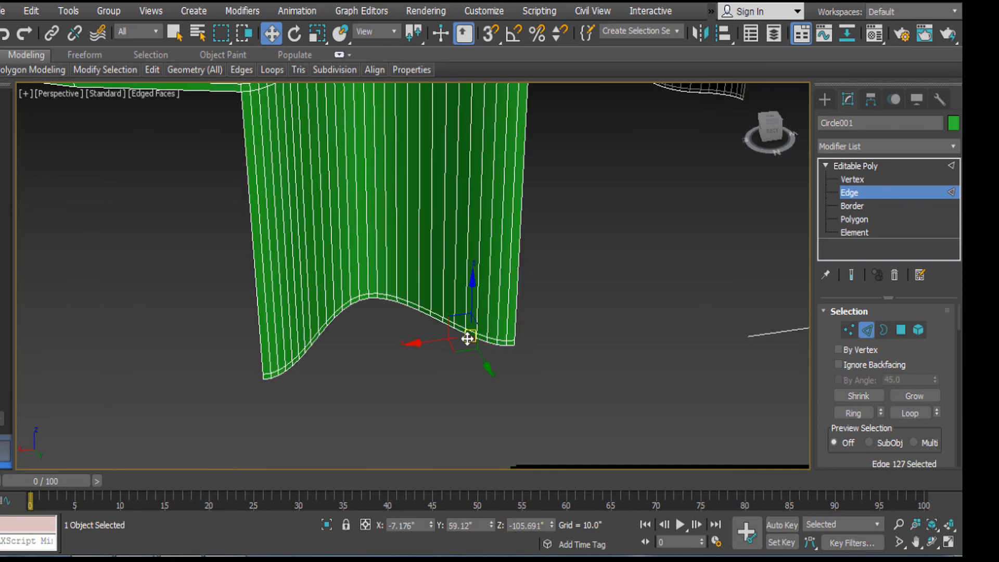
key(z)
scroll(553, 330, down, 6)
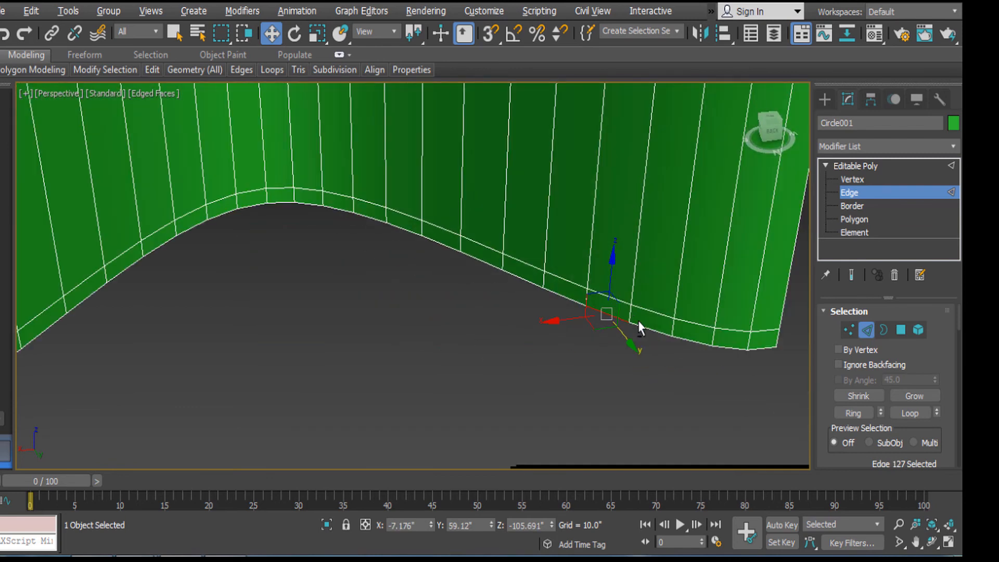
click(756, 345)
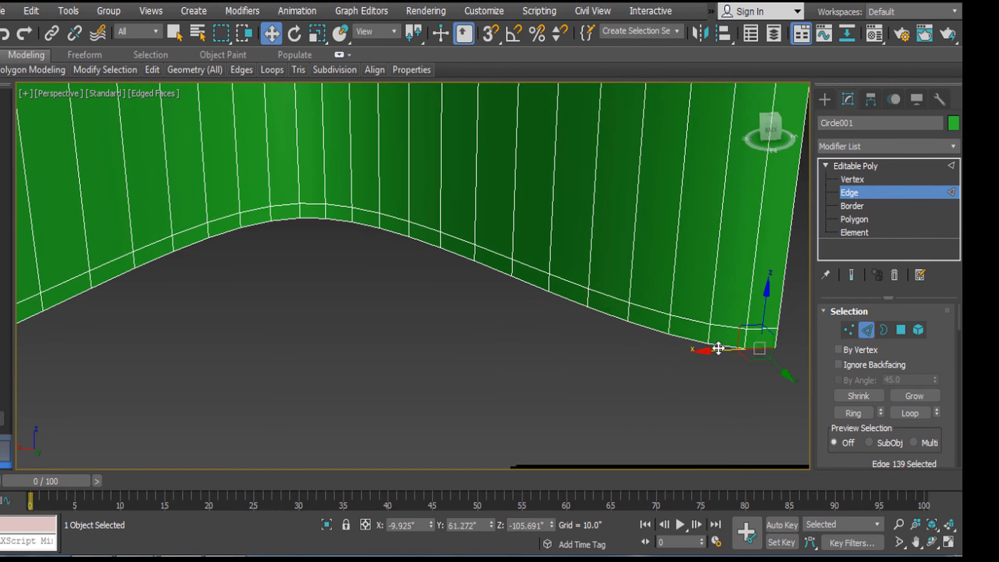
click(738, 389)
click(760, 349)
middle_drag(199, 344, 99, 270)
click(418, 270)
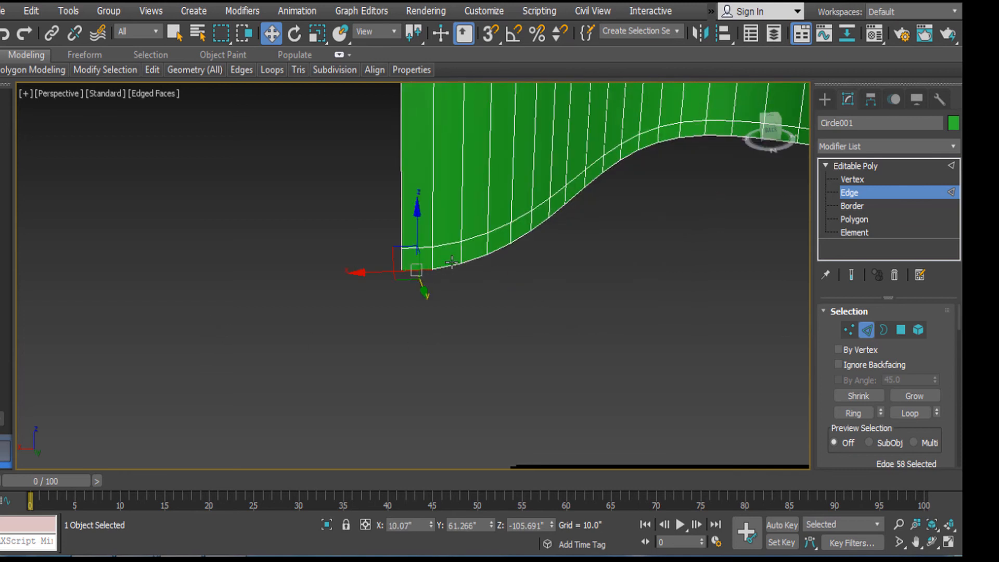
middle_drag(573, 297, 430, 307)
click(410, 279)
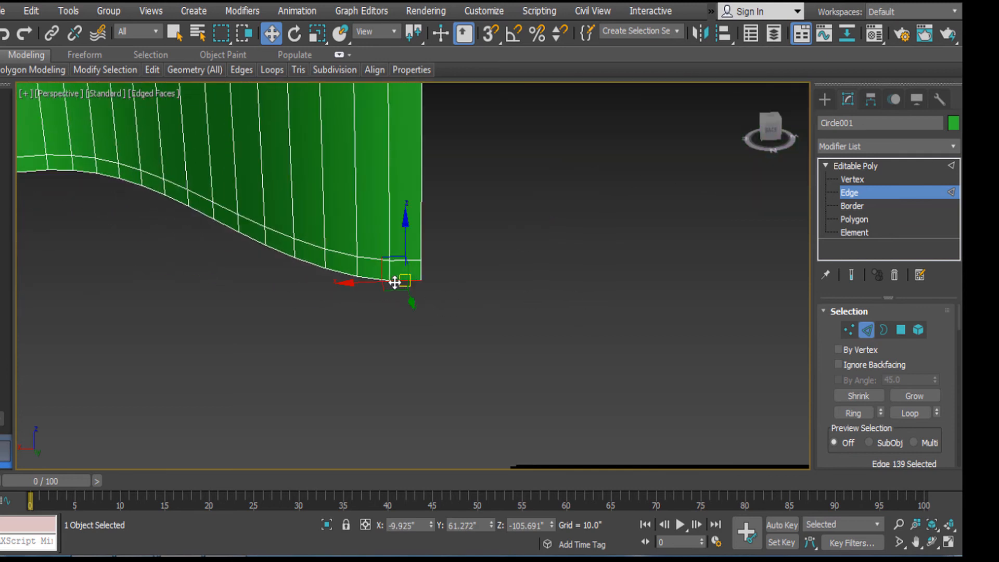
Step: Try to select the leg's bottom rim edges one after another, starting from the corner
key(alt+g)
key(w)
key(e)
key(w)
click(419, 298)
click(407, 279)
ctrl+click(359, 277)
scroll(423, 301, up, 2)
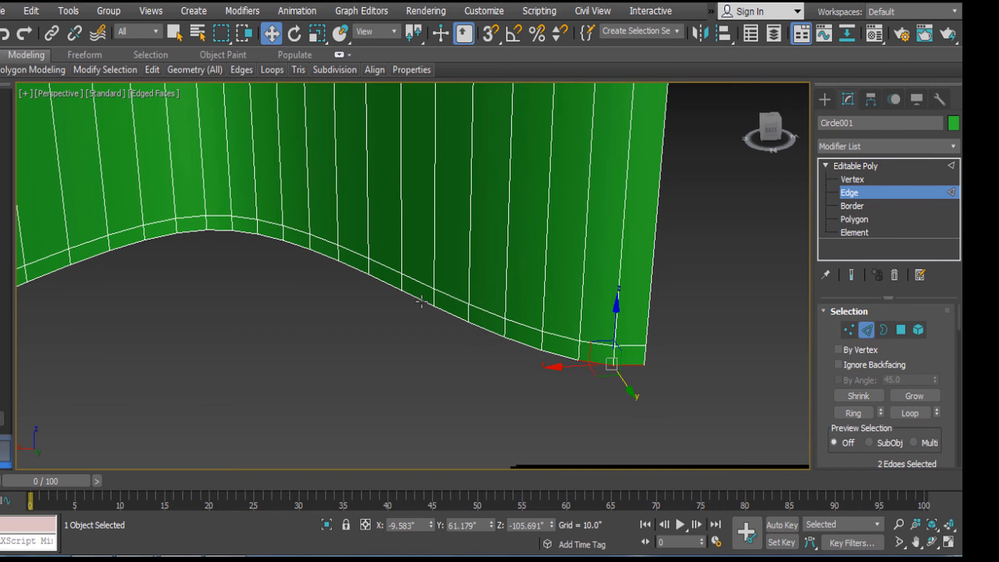
ctrl+click(552, 354)
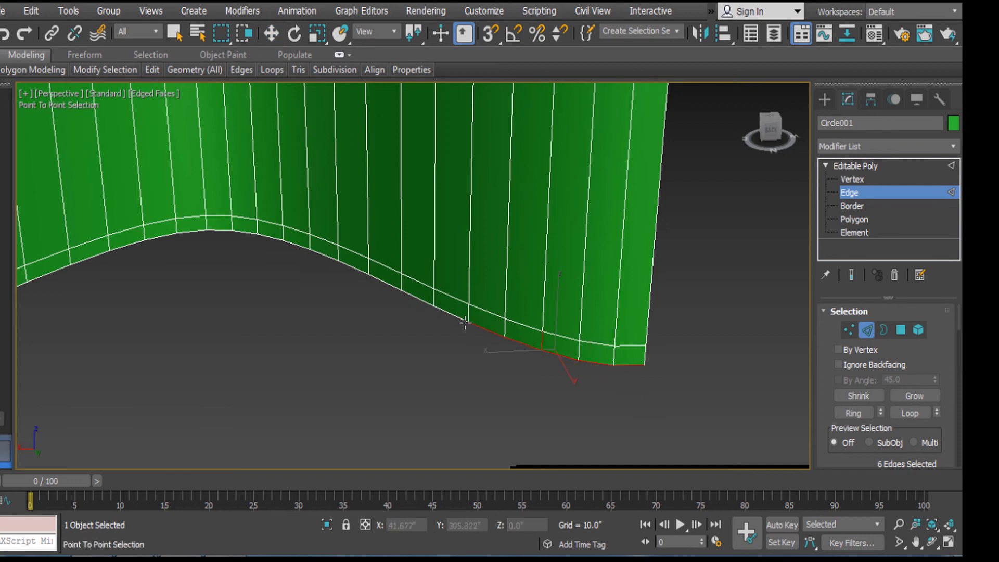
right_click(452, 313)
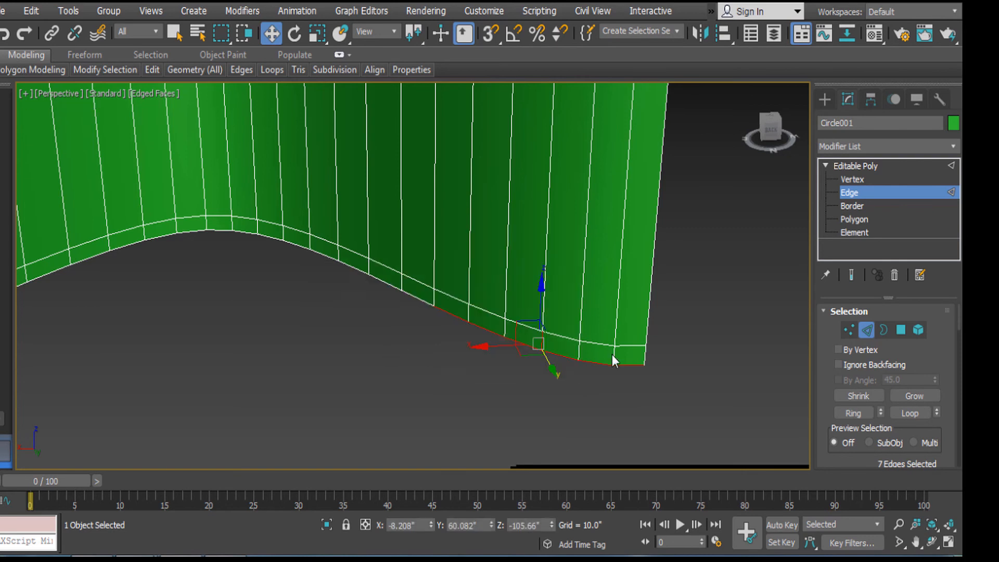
Step: Select the leg's whole bottom edge loop and remove the two edges at the peak of the curve from the selection
double_click(631, 369)
scroll(295, 316, down, 10)
scroll(296, 316, up, 5)
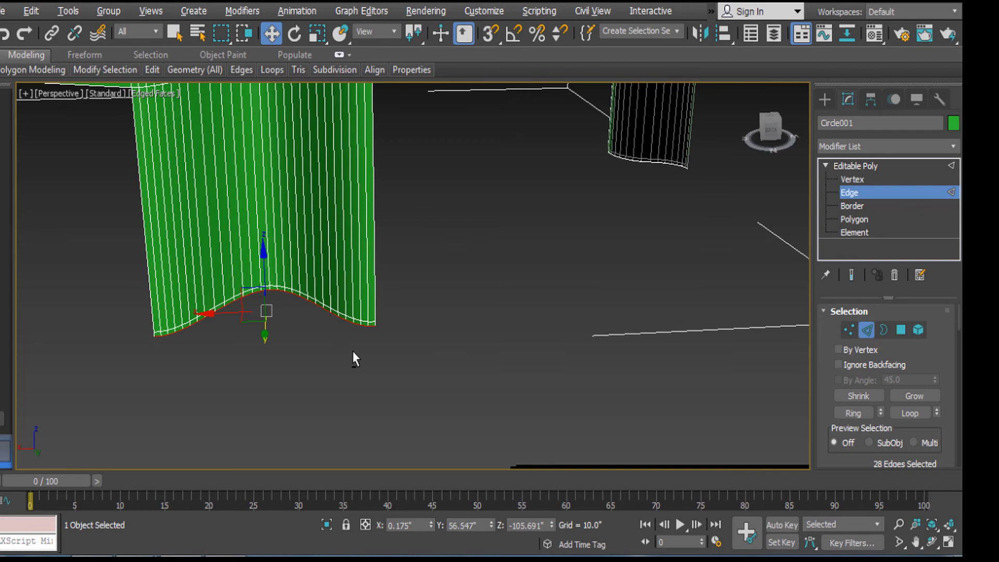
alt+middle_drag(352, 350, 320, 331)
scroll(392, 363, down, 2)
scroll(583, 343, down, 3)
middle_drag(583, 344, 506, 298)
scroll(506, 298, up, 3)
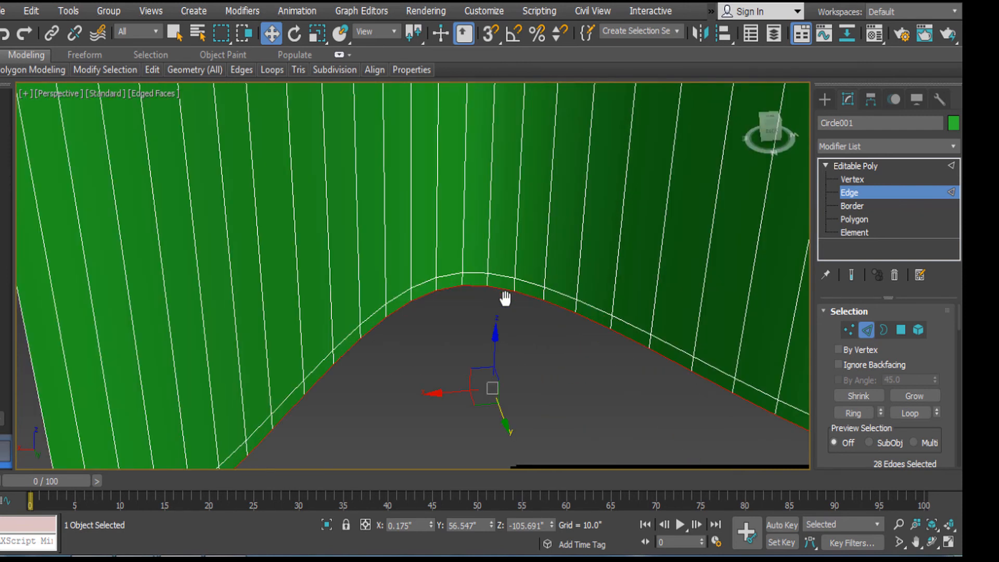
alt+click(454, 289)
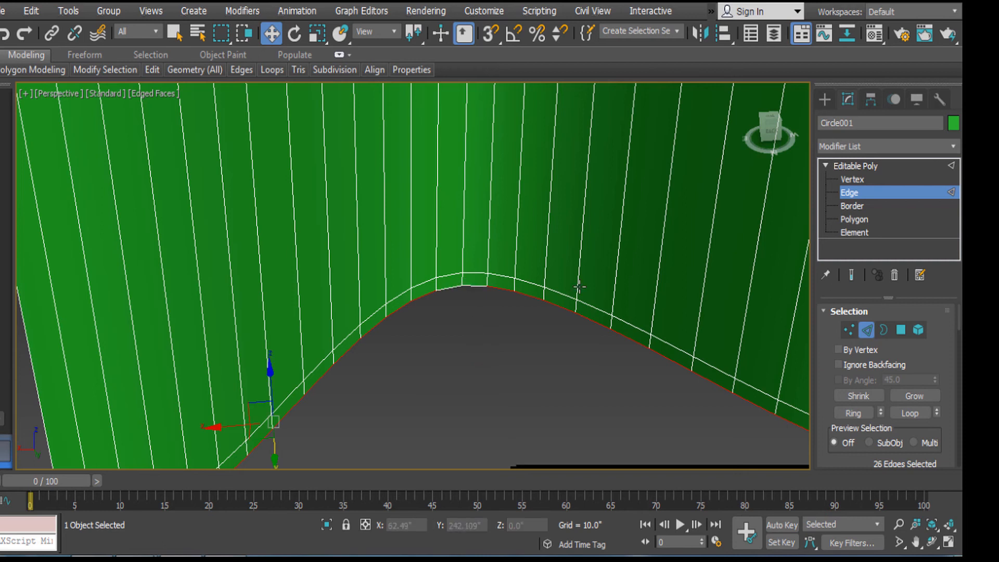
Step: Bridge the selected rim edges to close the leg's bottom with a row of polygons
right_click(576, 283)
click(463, 347)
right_click(589, 287)
scroll(942, 366, down, 5)
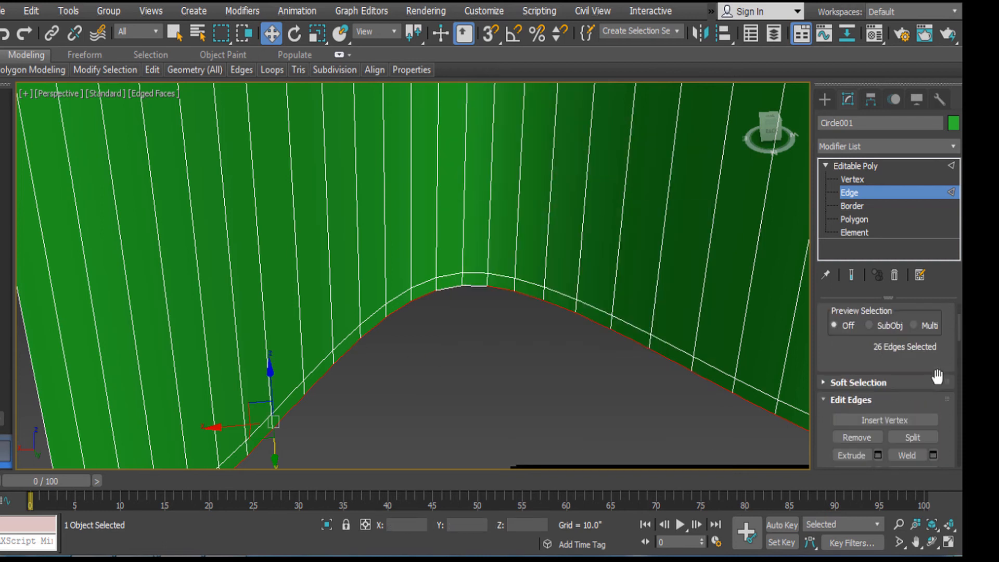
click(854, 373)
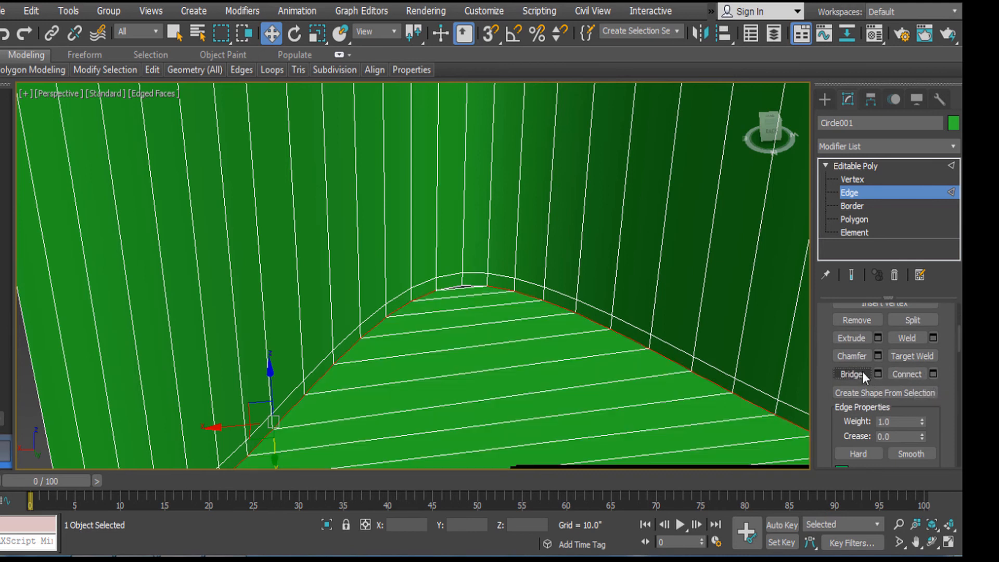
Step: Select the edges around the small triangular gap left at the curve's peak on the leg bottom
click(461, 286)
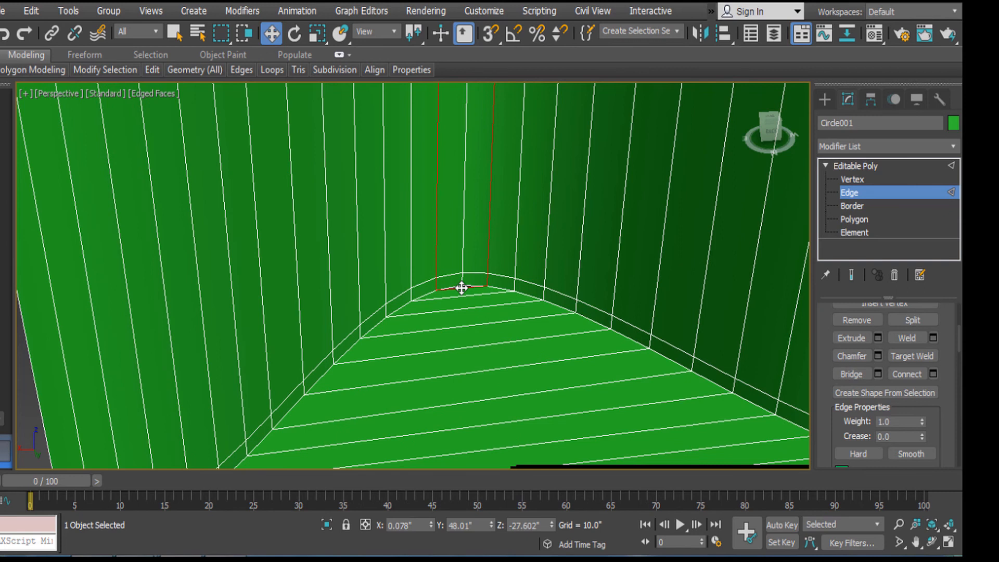
key(z)
scroll(487, 383, up, 3)
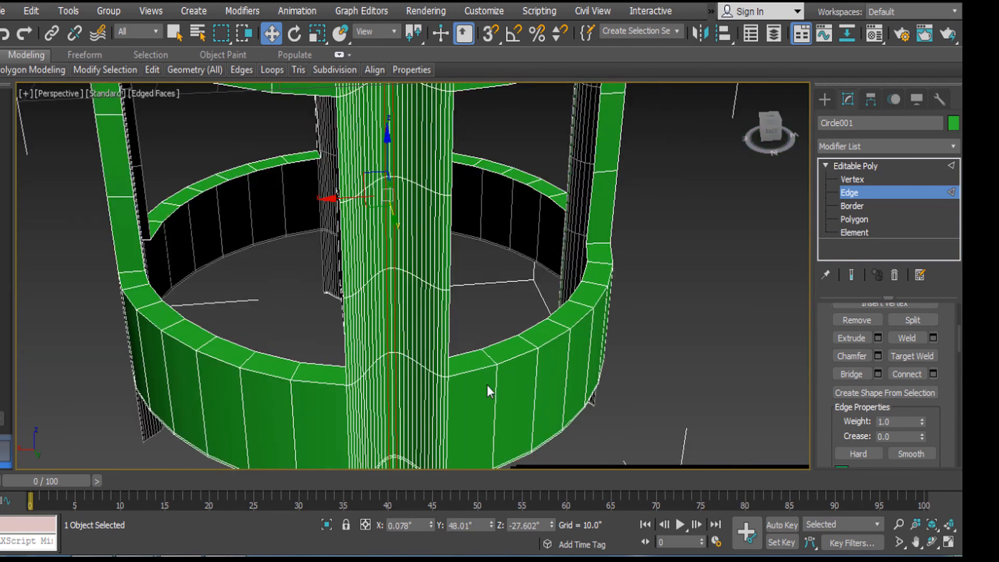
middle_drag(487, 385, 490, 210)
scroll(484, 235, up, 4)
middle_drag(443, 346, 473, 251)
scroll(453, 297, up, 4)
middle_drag(433, 345, 451, 201)
scroll(417, 351, up, 2)
middle_drag(417, 350, 487, 193)
scroll(437, 229, up, 3)
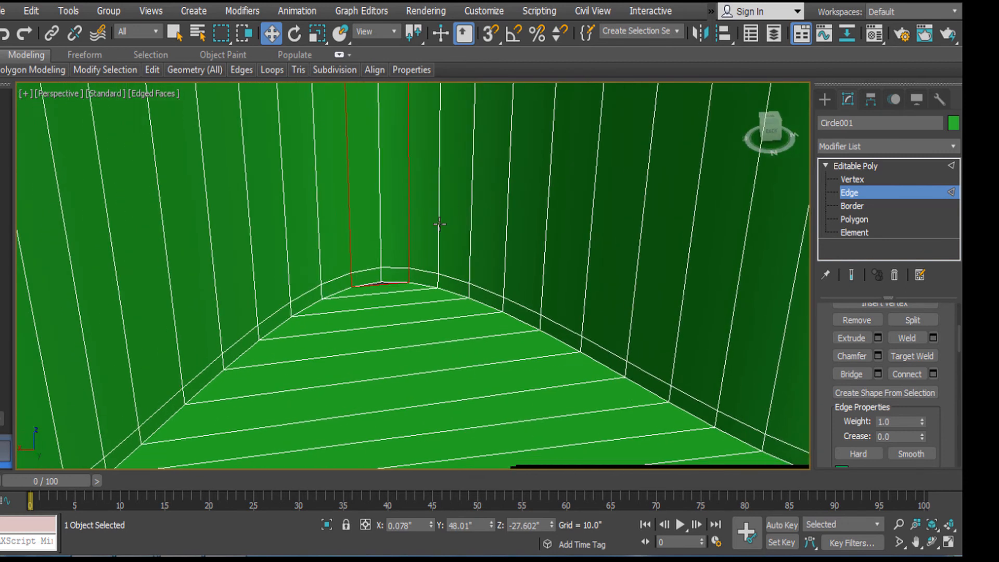
click(339, 346)
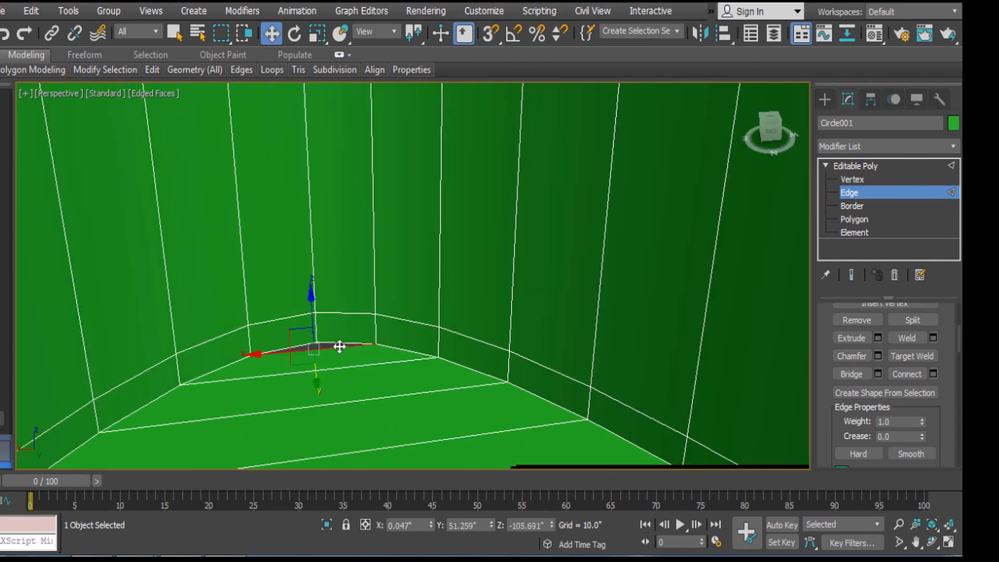
click(341, 342)
click(295, 345)
Step: Close the gap with a Cap Holes modifier and convert the stool back to Editable Poly
click(873, 146)
text(cap)
key(Return)
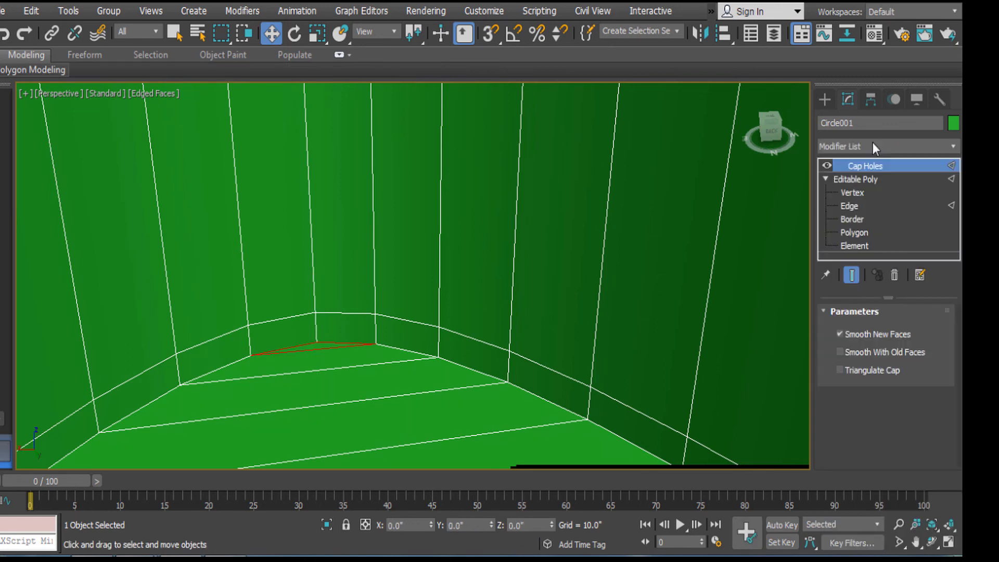
right_click(395, 299)
mouse_move(453, 456)
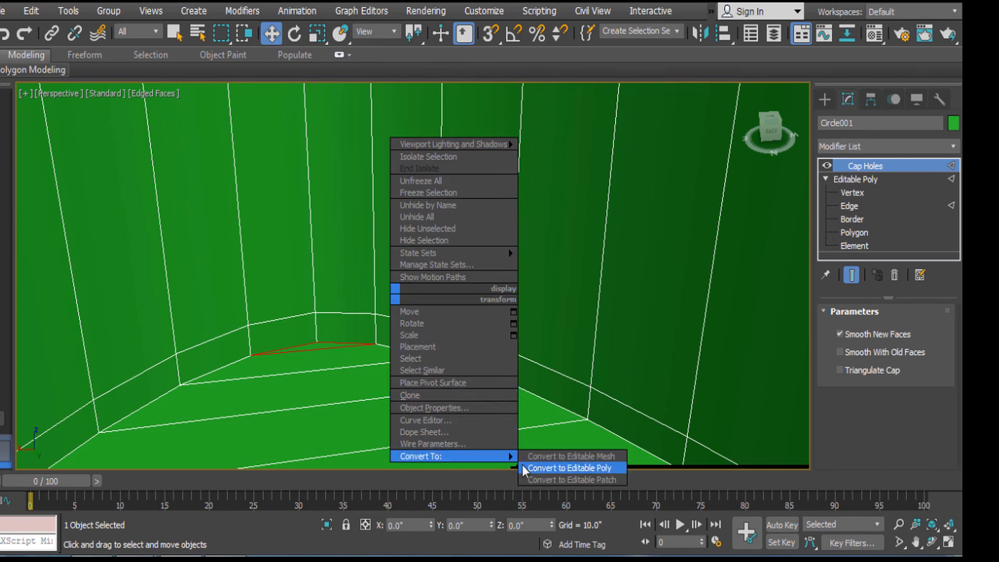
click(568, 469)
scroll(518, 404, down, 5)
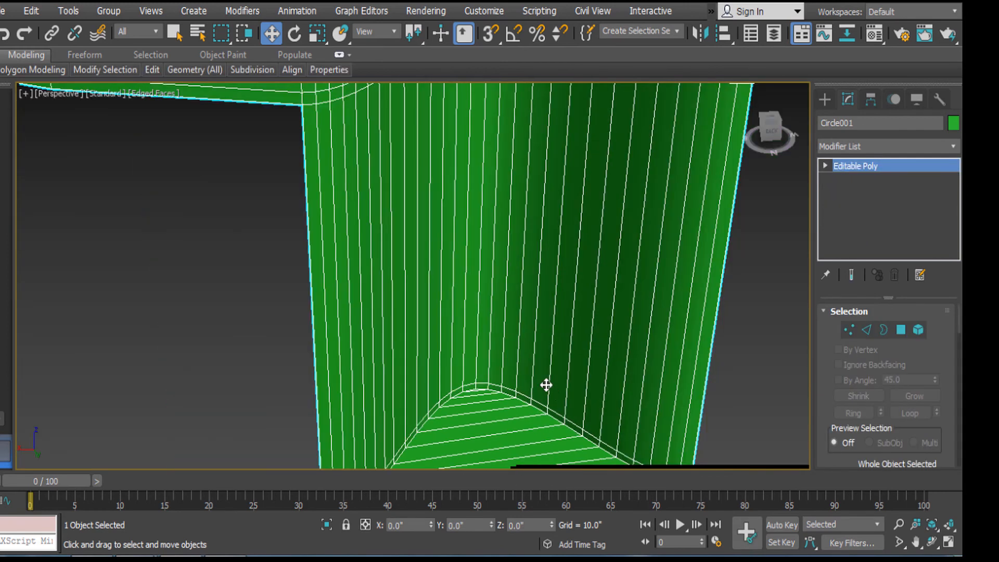
Step: Turn to the neighbouring leg's open bottom and select its whole bottom edge loop in Edge mode
click(681, 375)
scroll(565, 351, down, 3)
click(517, 319)
alt+middle_drag(226, 338, 329, 335)
alt+middle_drag(582, 370, 402, 346)
scroll(414, 335, up, 3)
scroll(403, 345, up, 2)
middle_drag(333, 319, 392, 299)
scroll(392, 299, down, 2)
middle_drag(498, 256, 553, 283)
scroll(553, 282, up, 2)
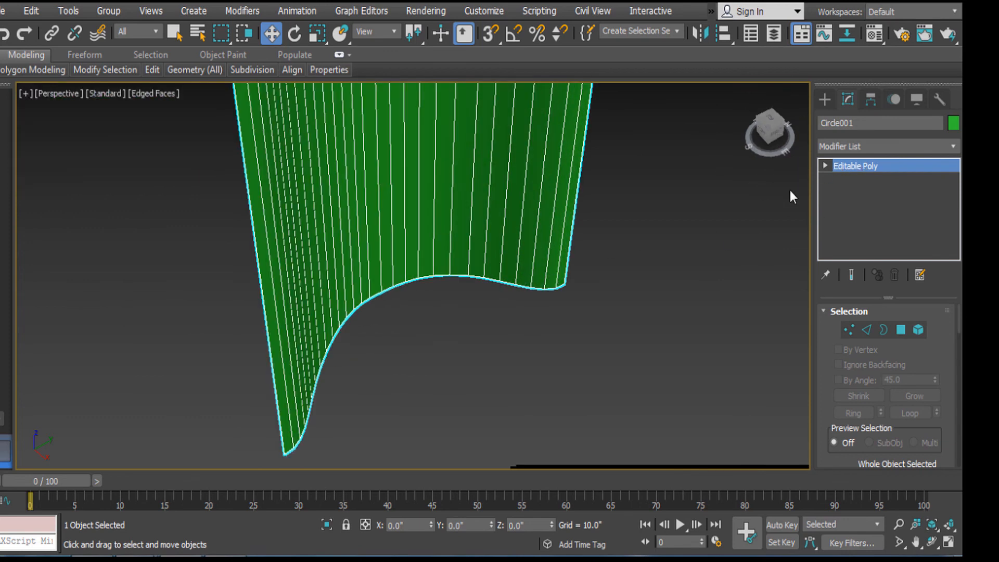
click(826, 166)
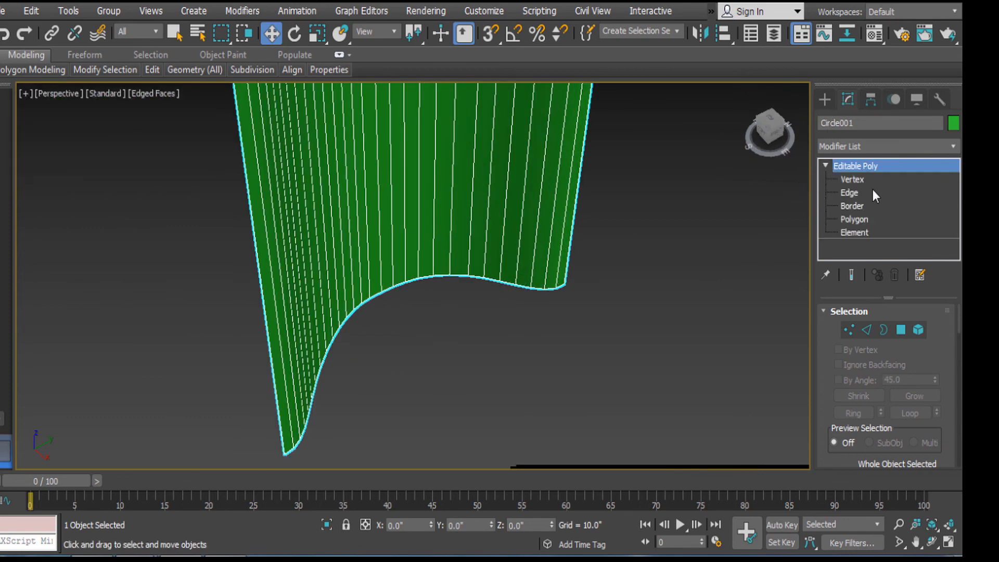
click(873, 192)
double_click(519, 285)
scroll(397, 285, up, 2)
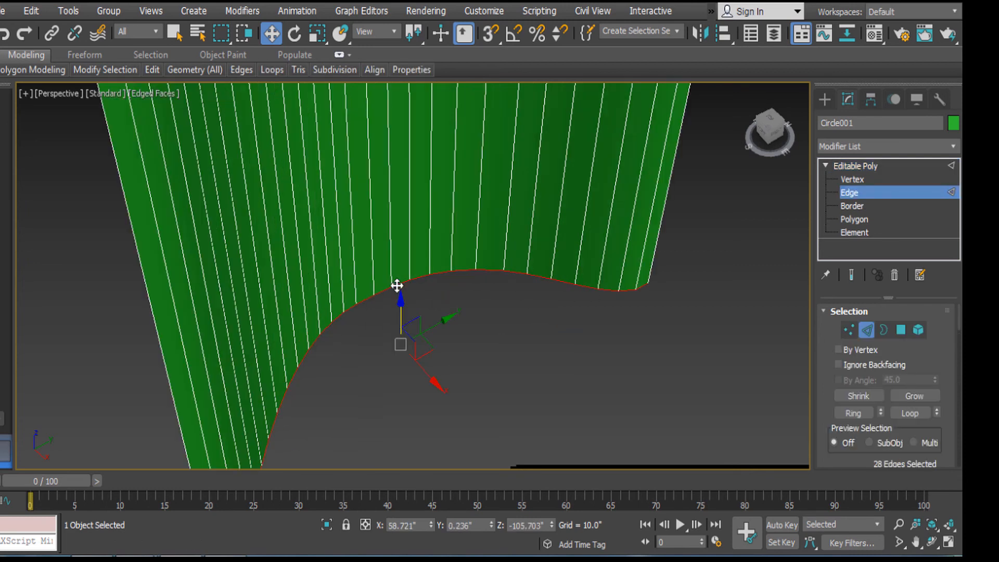
Step: Remove the two edges at the peak of this leg's bottom curve from the loop selection
alt+middle_drag(402, 304, 380, 316)
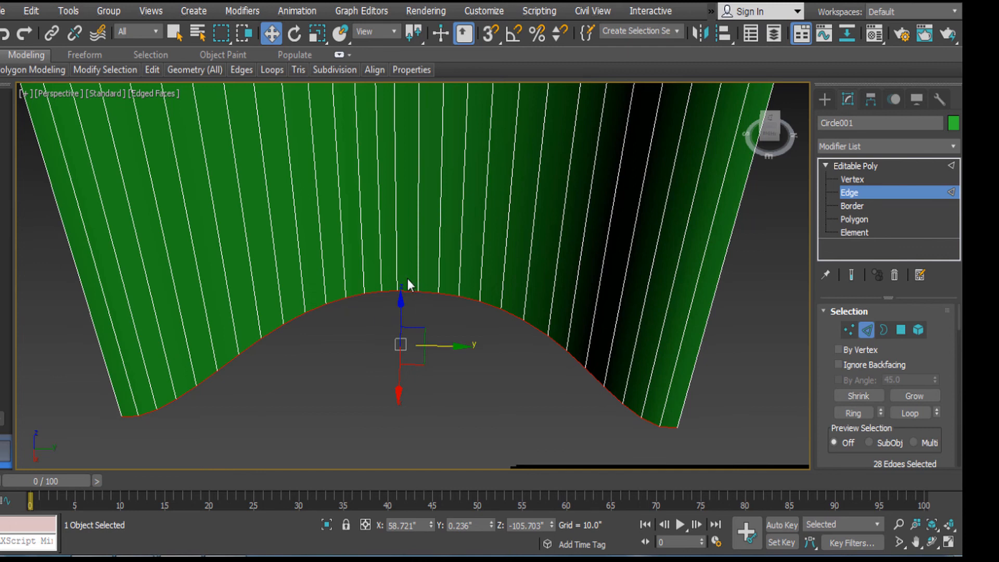
ctrl+click(422, 299)
key(ctrl+z)
alt+drag(422, 297, 407, 270)
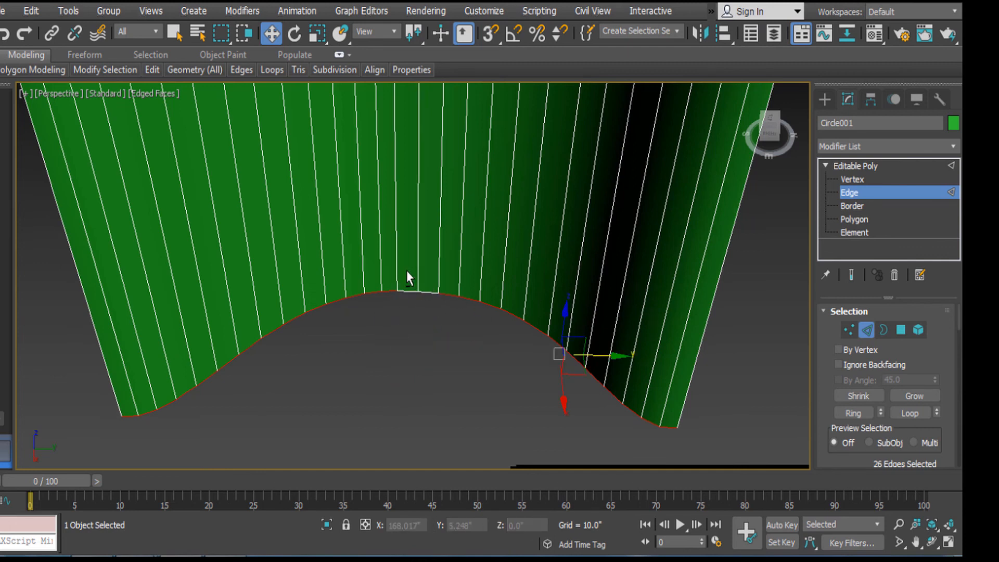
Step: Bridge this leg's selected bottom edges using 1 segment
click(876, 146)
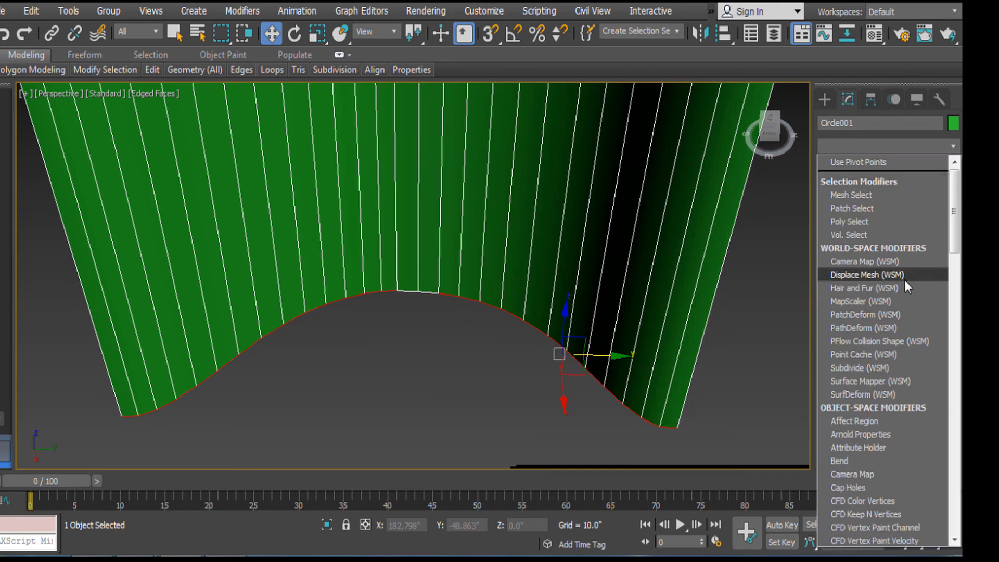
click(860, 145)
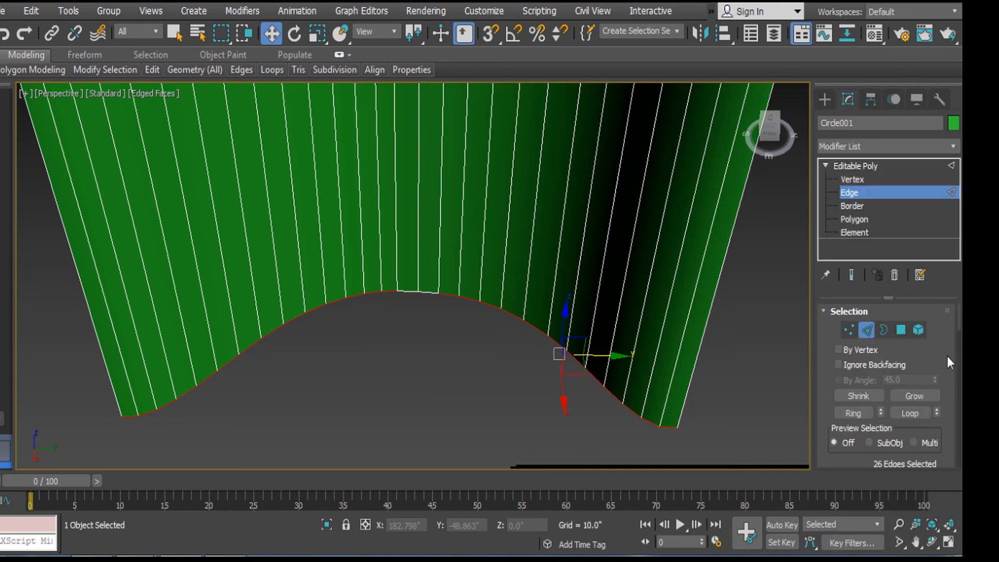
scroll(939, 356, down, 5)
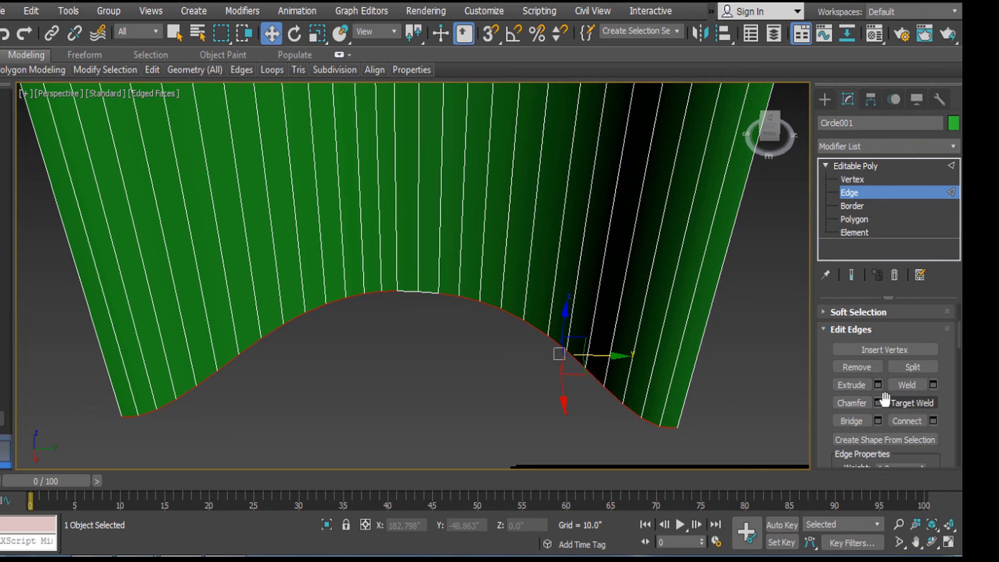
click(879, 420)
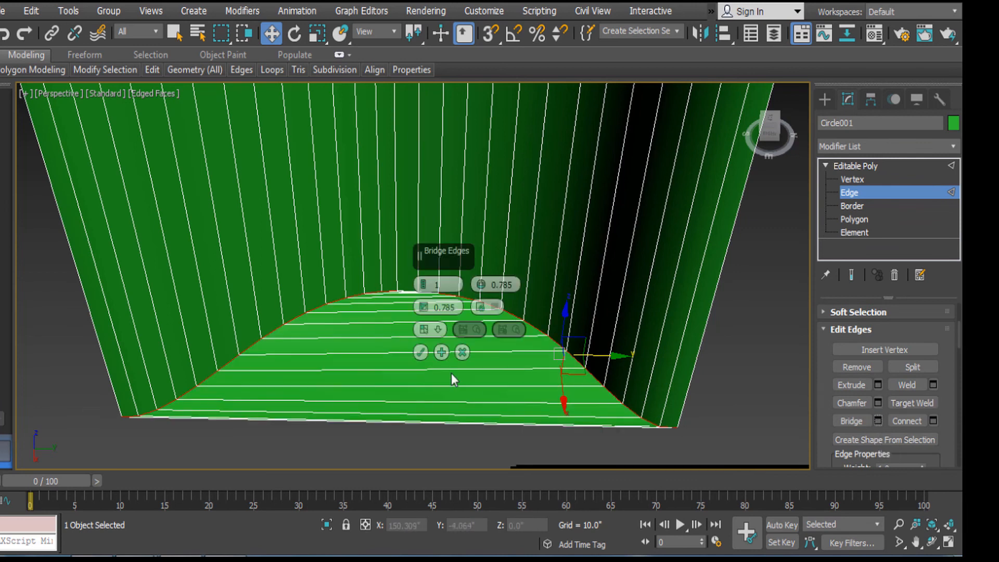
click(421, 353)
Step: In Vertex mode, nudge the vertex at the peak of the bridged leg's bottom curve by about -0.115" along X
scroll(422, 354, up, 4)
alt+middle_drag(414, 274, 456, 307)
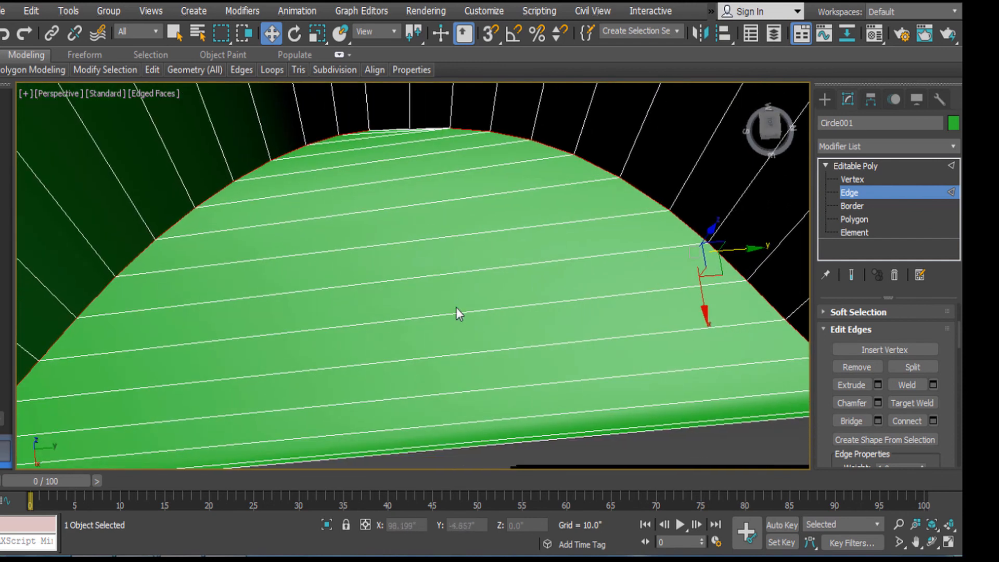
drag(386, 170, 386, 165)
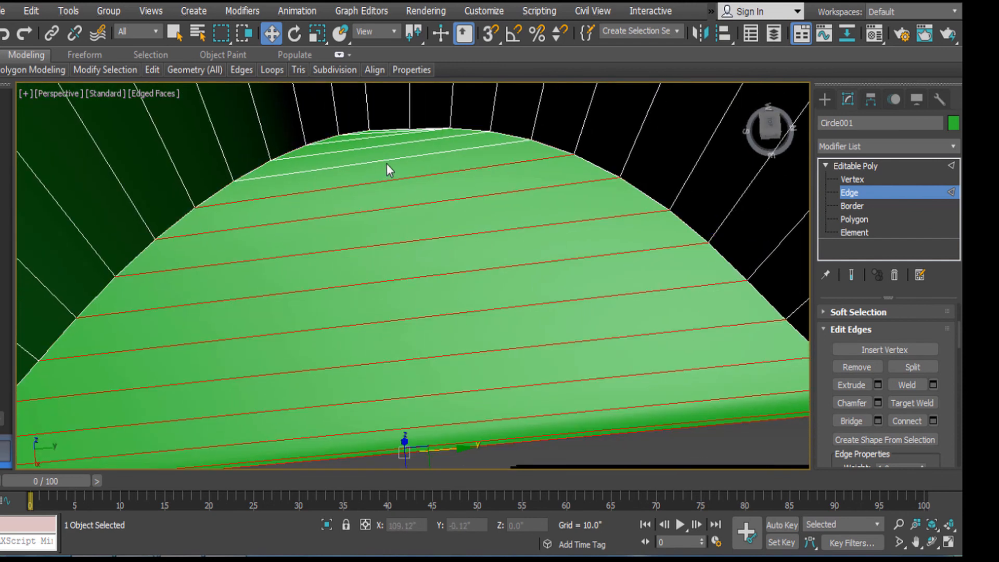
middle_drag(380, 129, 461, 191)
scroll(457, 255, down, 3)
click(851, 178)
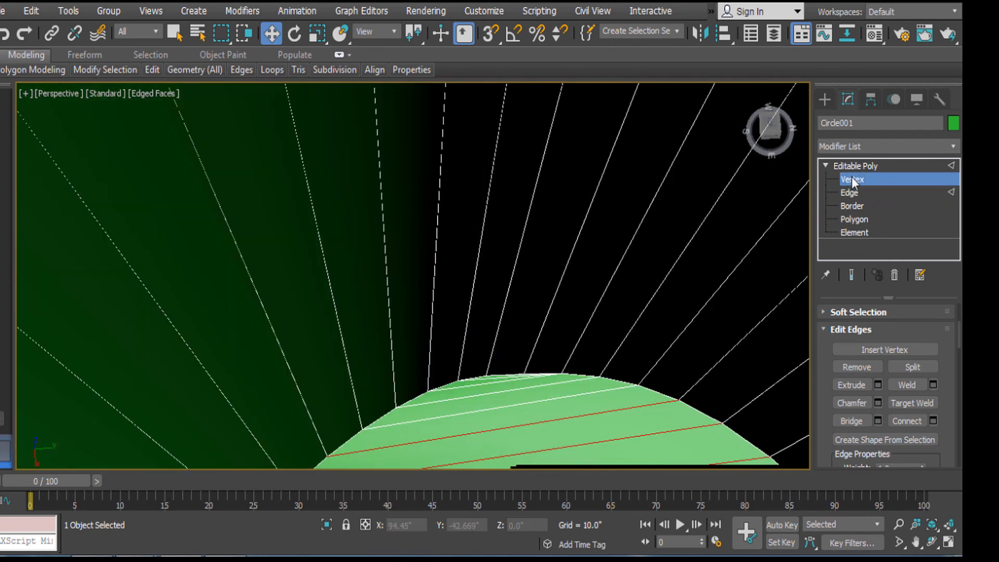
click(487, 373)
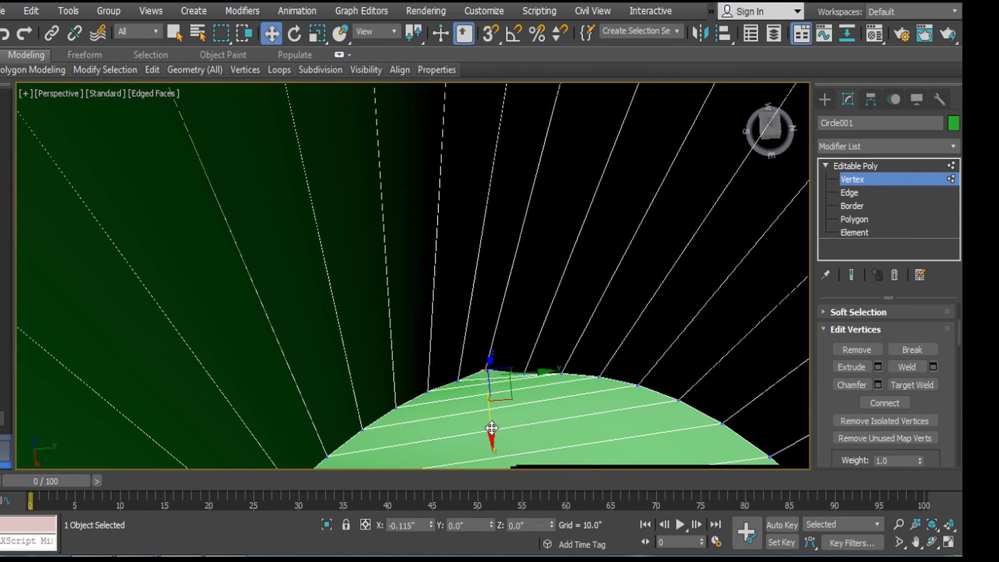
mouse_move(524, 345)
alt+middle_down()
mouse_move(478, 339)
mouse_move(510, 332)
alt+middle_up()
Step: Try to move the narrow polygon at the peak of the leg's bottom cap in Polygon mode
click(854, 219)
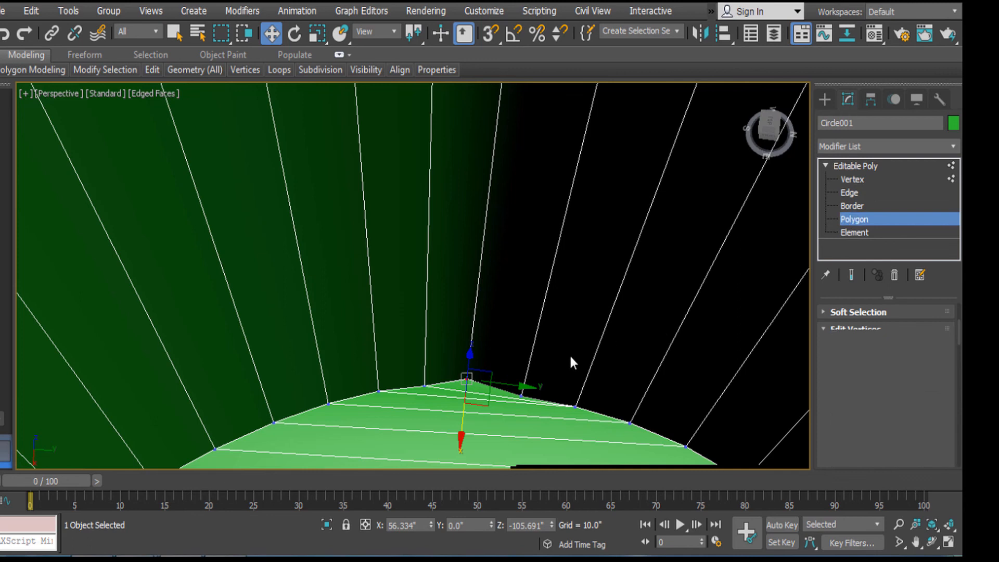
click(476, 388)
drag(550, 400, 517, 430)
key(ctrl+z)
Step: In Edge mode, select all the vertical edges of this leg's lower section between the band and the bottom
scroll(522, 431, down, 4)
middle_drag(523, 314, 575, 251)
scroll(524, 283, down, 8)
scroll(576, 250, up, 6)
scroll(546, 300, down, 4)
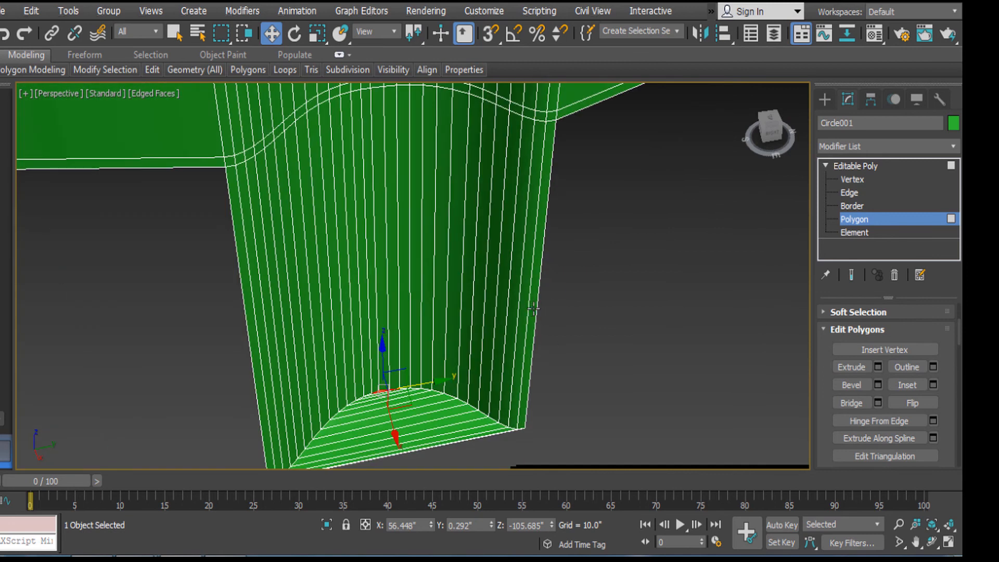
drag(217, 299, 636, 323)
right_click(695, 287)
click(867, 192)
drag(252, 330, 713, 342)
right_click(682, 279)
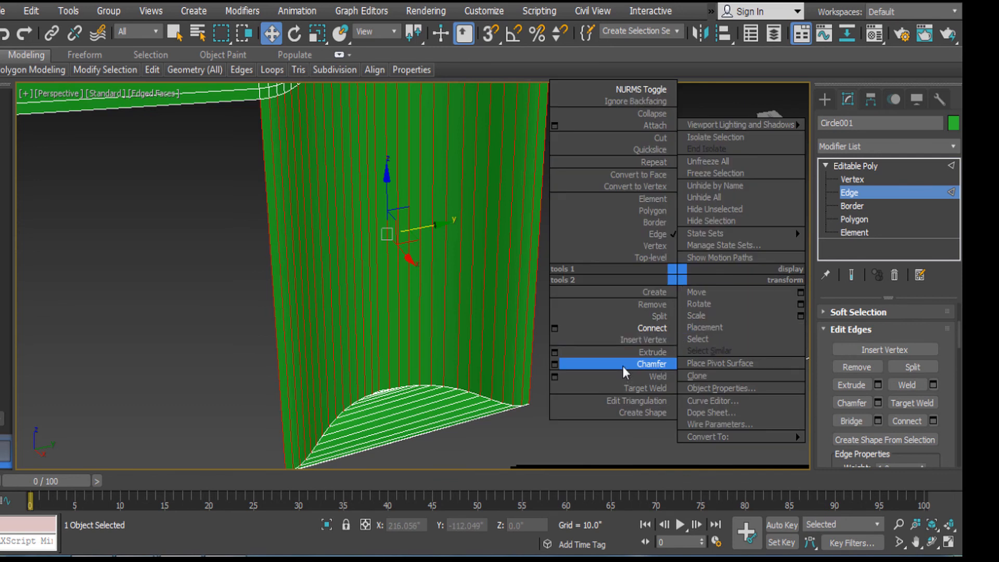
Step: Connect the selected edges with 1 segment and a slide amount of 96, placing the support loop just above the leg's bottom
click(555, 329)
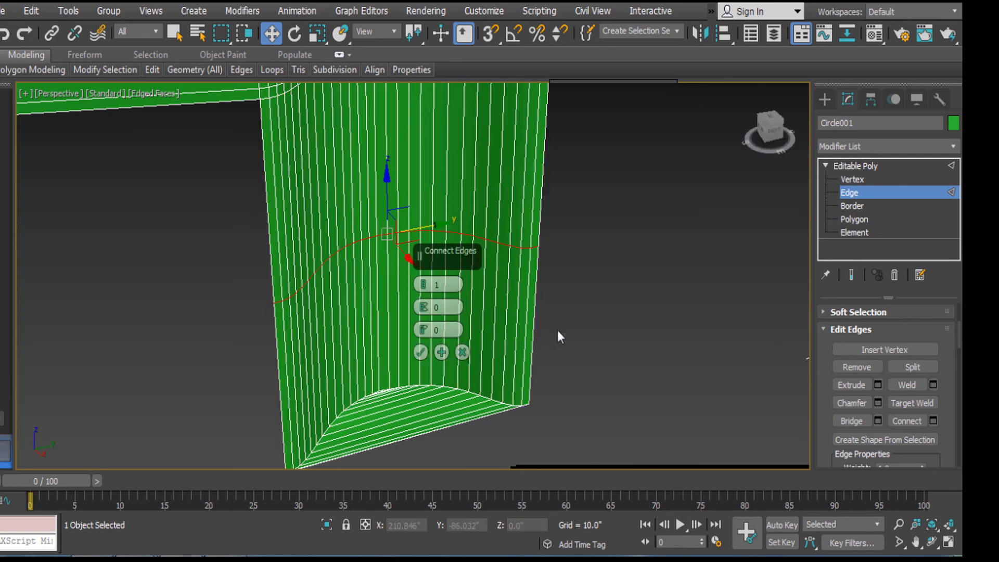
click(426, 332)
text(96)
key(Return)
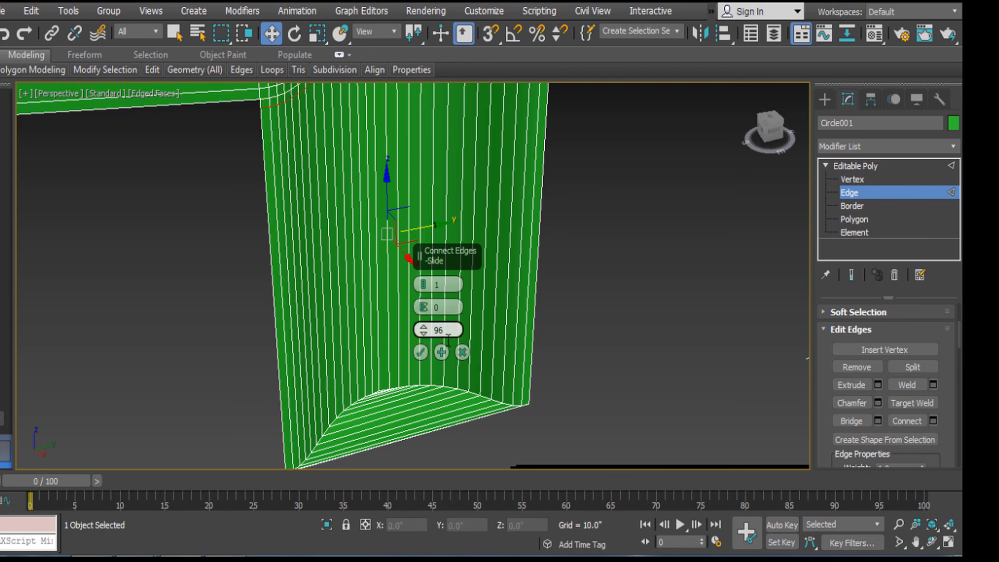
key(Return)
click(420, 353)
Step: Return to the top level of the Editable Poly and turn on NURMS smoothing for the whole stool
scroll(422, 363, down, 6)
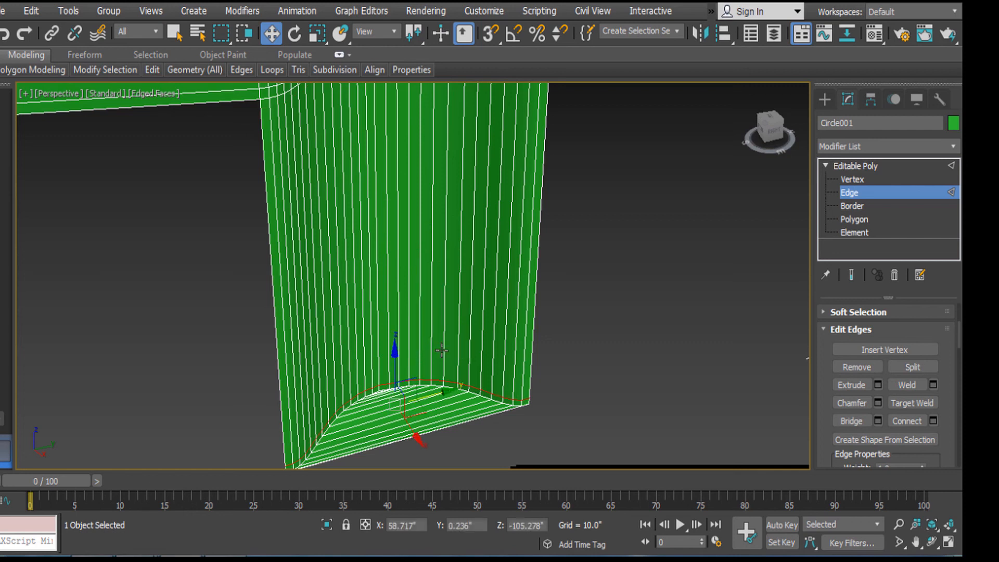
alt+middle_drag(495, 321, 566, 296)
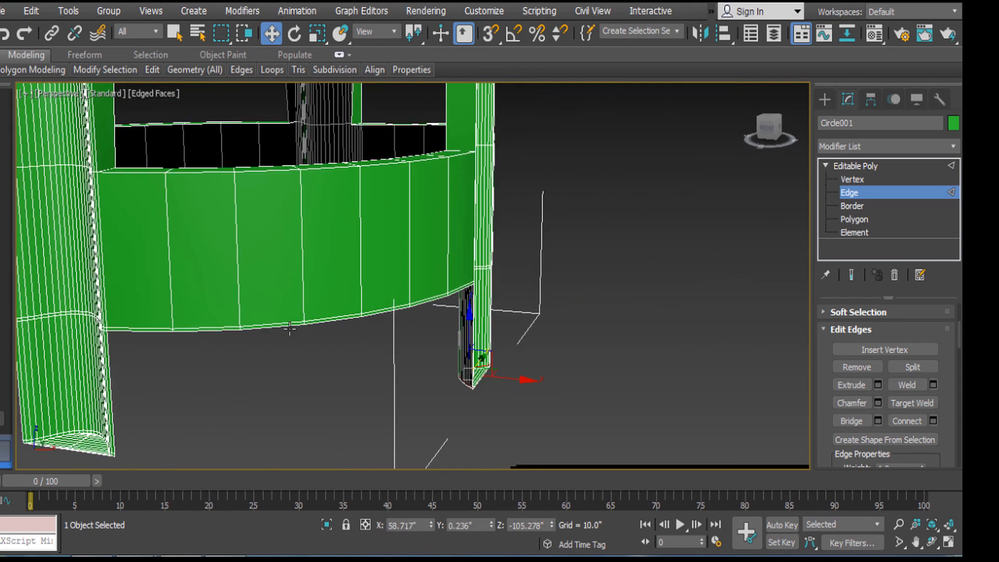
middle_drag(288, 328, 513, 292)
scroll(523, 314, down, 6)
alt+middle_drag(579, 273, 792, 199)
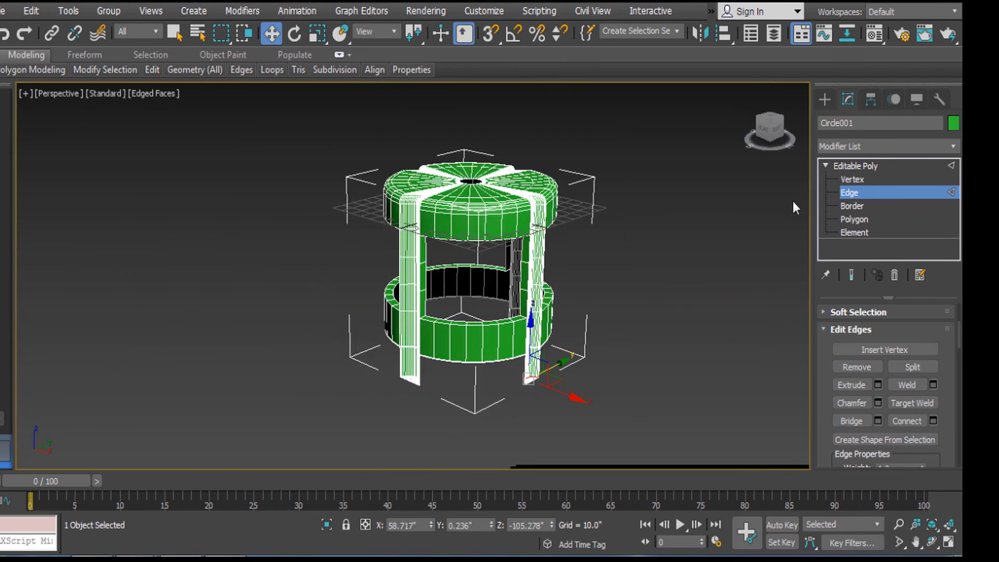
click(851, 168)
middle_drag(587, 207, 567, 255)
click(487, 246)
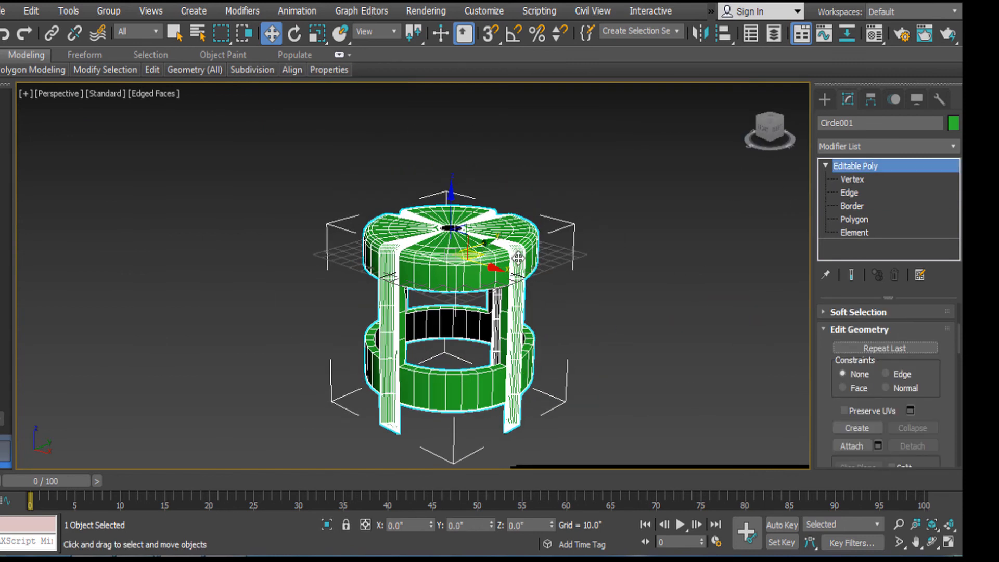
right_click(514, 254)
click(494, 90)
scroll(620, 248, up, 3)
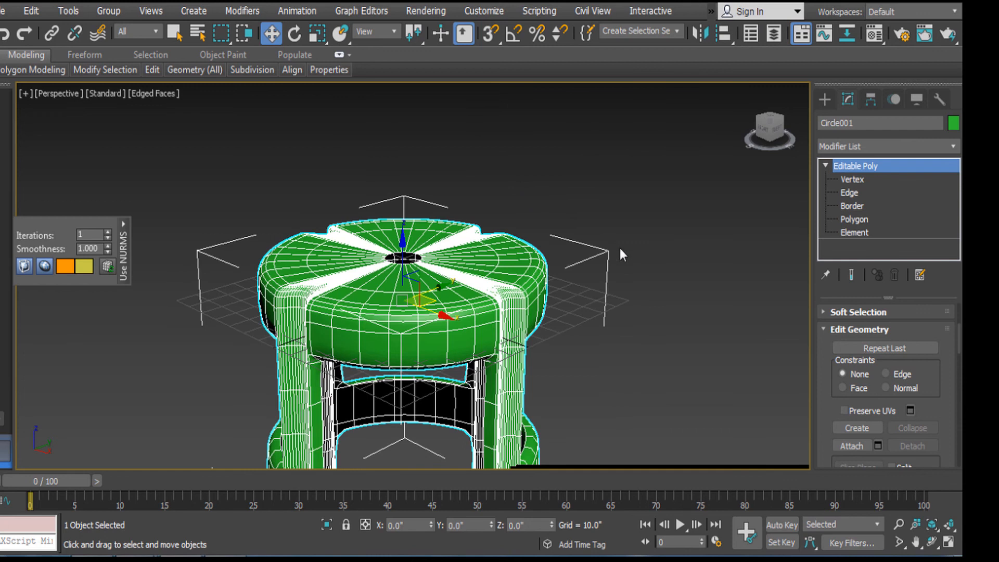
Step: Deselect the stool and turn off edged faces to examine the smoothed surface
click(614, 256)
key(F4)
mouse_move(596, 330)
alt+middle_down()
mouse_move(604, 289)
mouse_move(455, 234)
alt+middle_up()
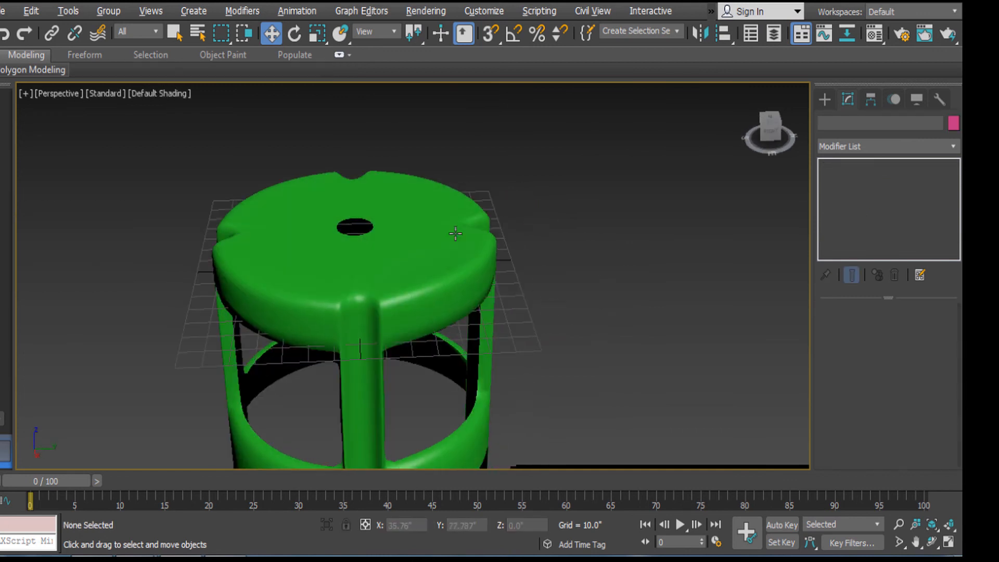
Step: Preview the stool in High Quality viewport rendering, and restore the Standard setting
click(163, 95)
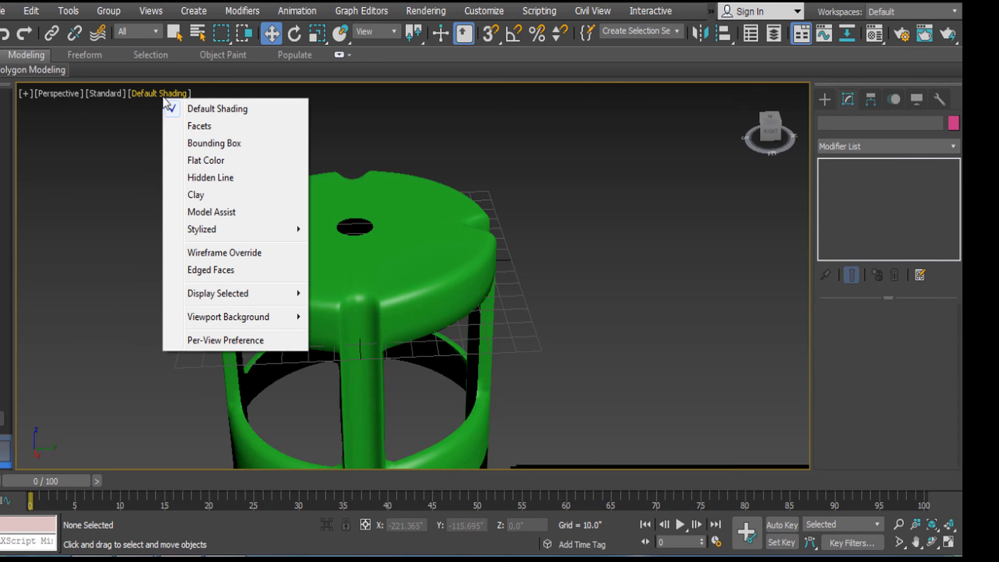
click(115, 96)
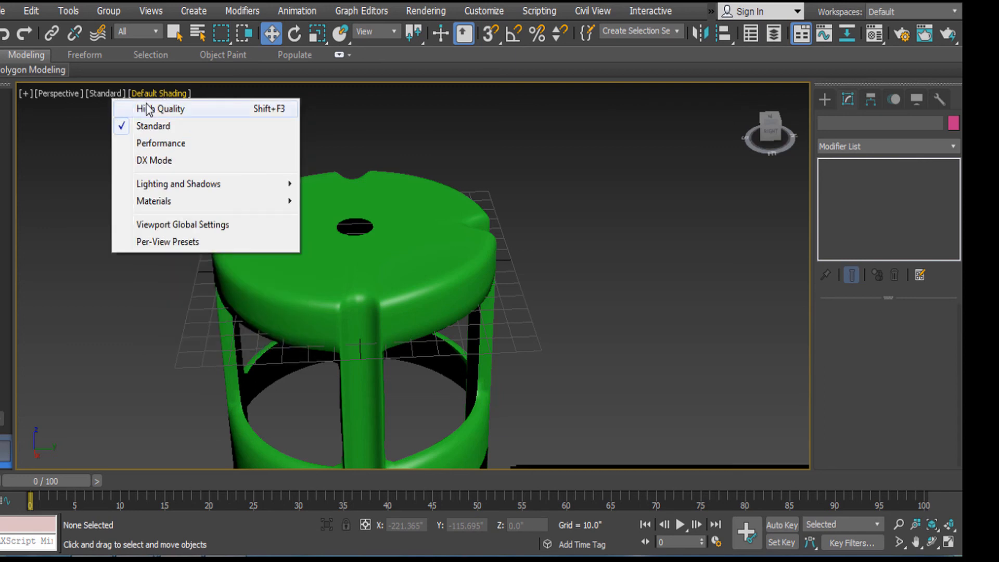
click(144, 109)
click(111, 93)
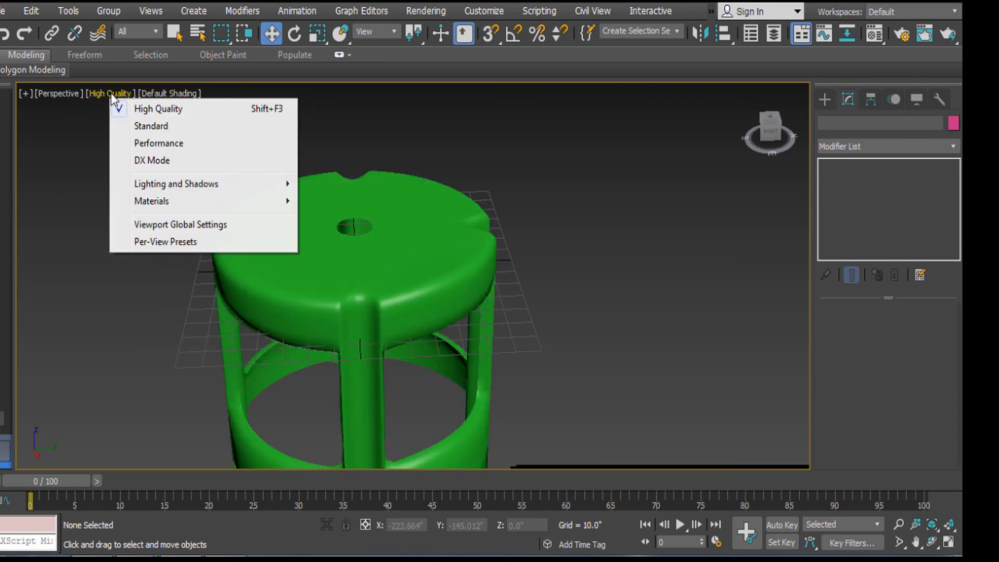
click(139, 126)
middle_drag(508, 251, 526, 243)
scroll(526, 243, down, 3)
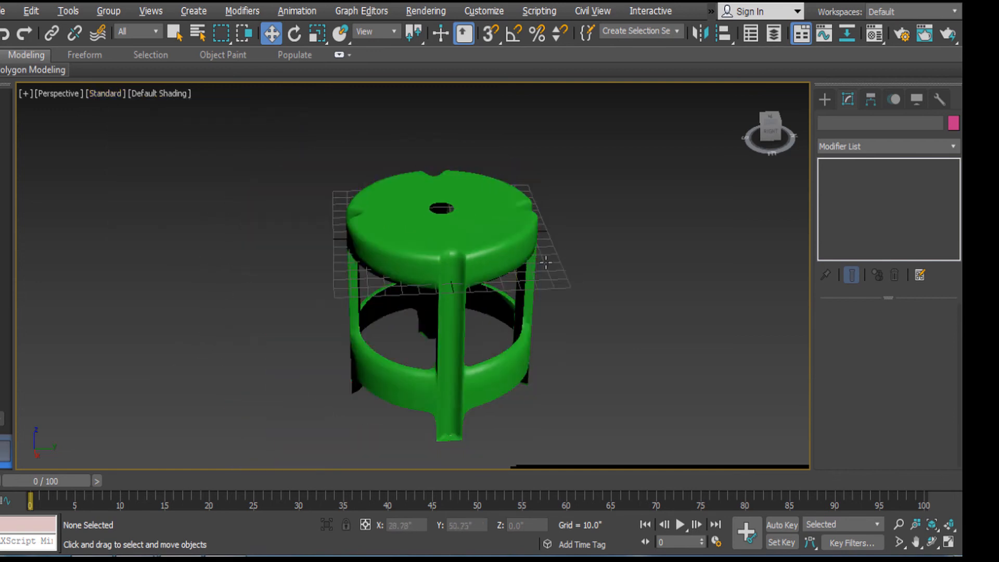
Step: Raise the stool to about Z 99" and move it along Y to about 215"
click(471, 236)
drag(471, 236, 493, 133)
alt+middle_drag(557, 190, 500, 179)
drag(544, 177, 602, 177)
click(723, 327)
click(584, 194)
middle_drag(732, 189, 732, 195)
Step: Turn off the stool's NURMS smoothing and clone it as one Copy at about Y 9.5"
right_click(580, 241)
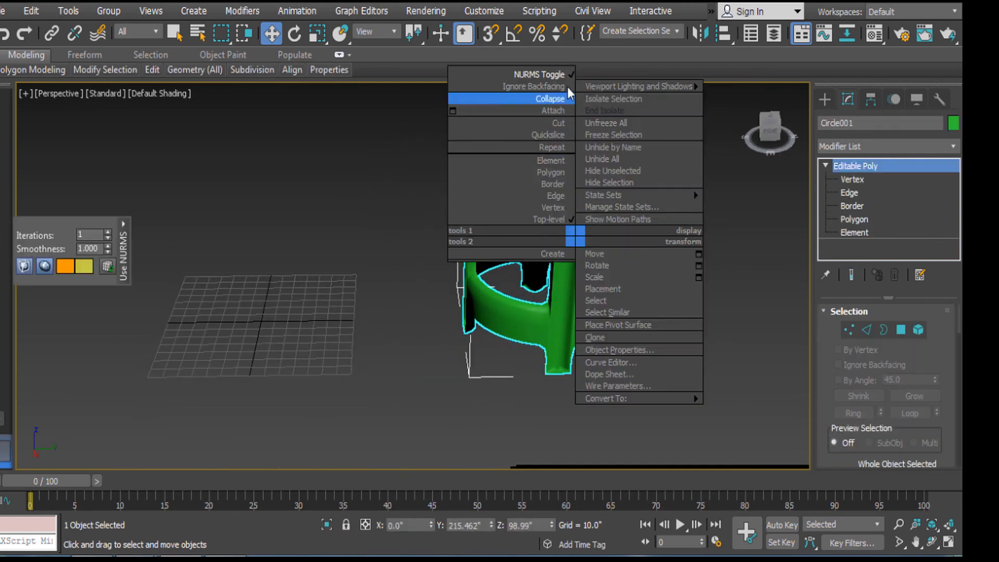
click(565, 78)
shift+drag(615, 186, 324, 188)
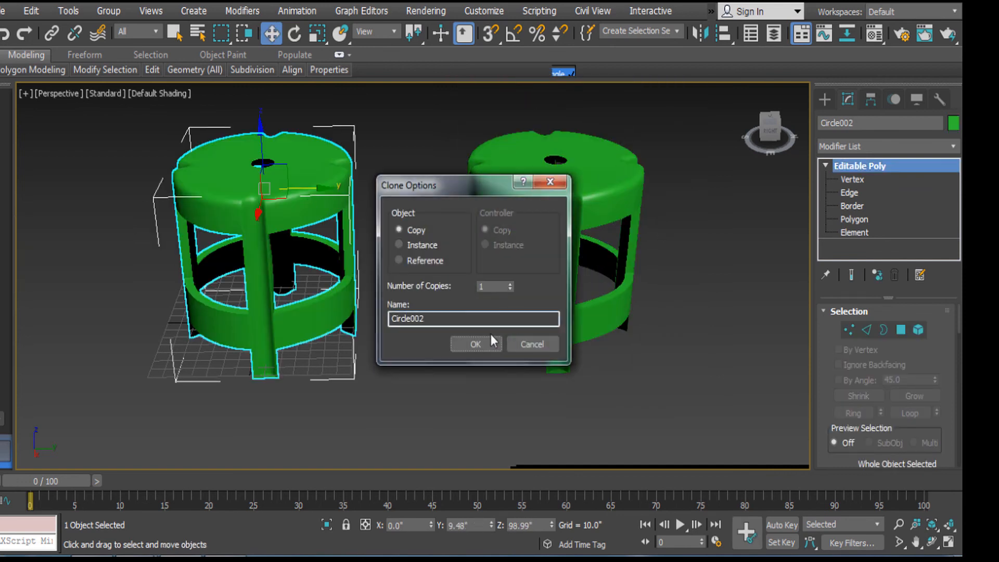
click(476, 344)
Step: Apply a TurboSmooth modifier to the copied stool
click(880, 147)
text(tu)
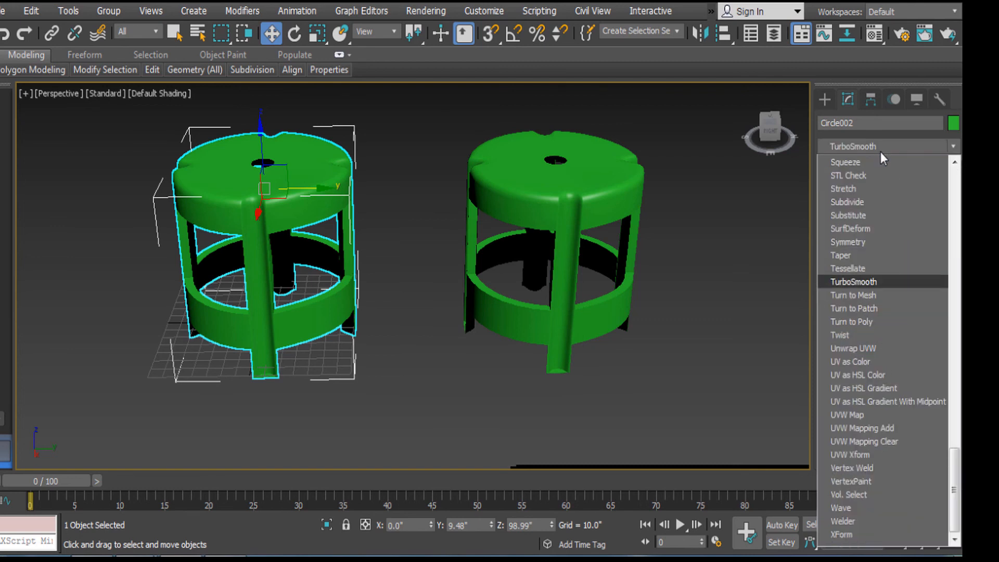
key(Return)
Step: Show edged faces and compare the mesh density of the TurboSmooth copy with the original stool
middle_drag(261, 217, 448, 323)
key(F4)
middle_drag(483, 201, 491, 296)
click(490, 296)
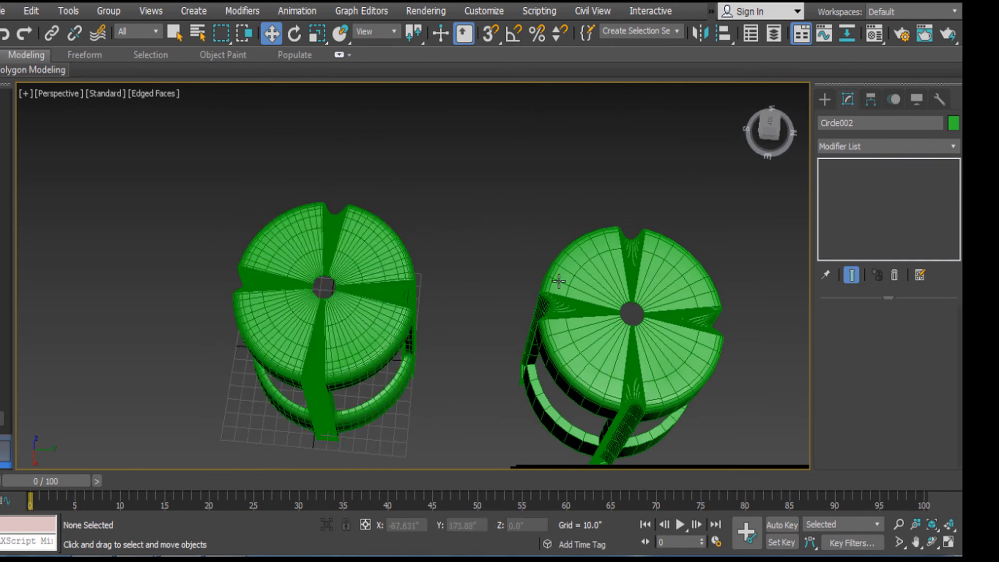
alt+middle_drag(559, 281, 593, 229)
scroll(300, 315, up, 4)
alt+middle_drag(362, 336, 558, 168)
scroll(316, 295, up, 3)
click(329, 289)
click(558, 167)
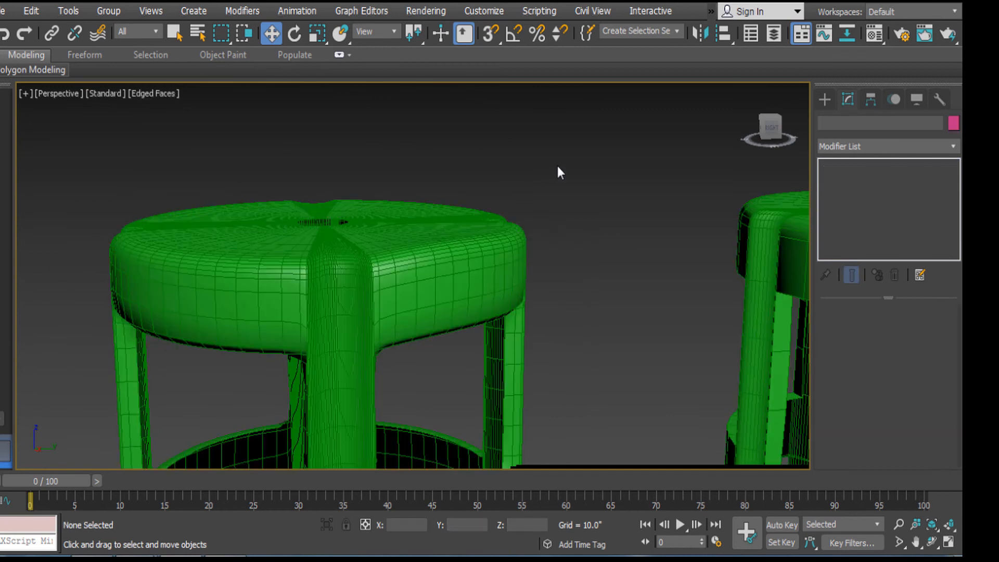
Step: Turn off edged faces and select the stool copy that has TurboSmooth
key(F4)
click(402, 272)
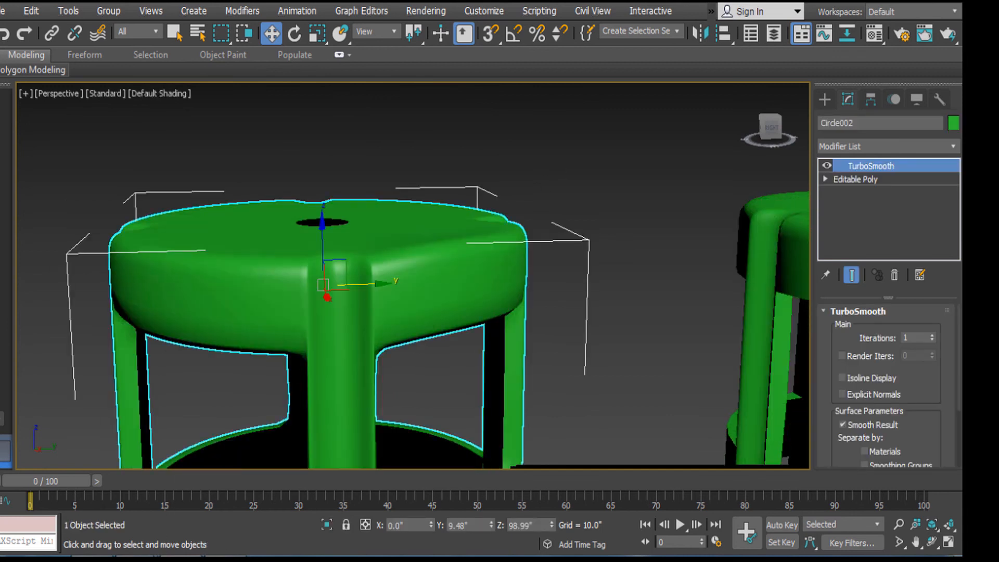